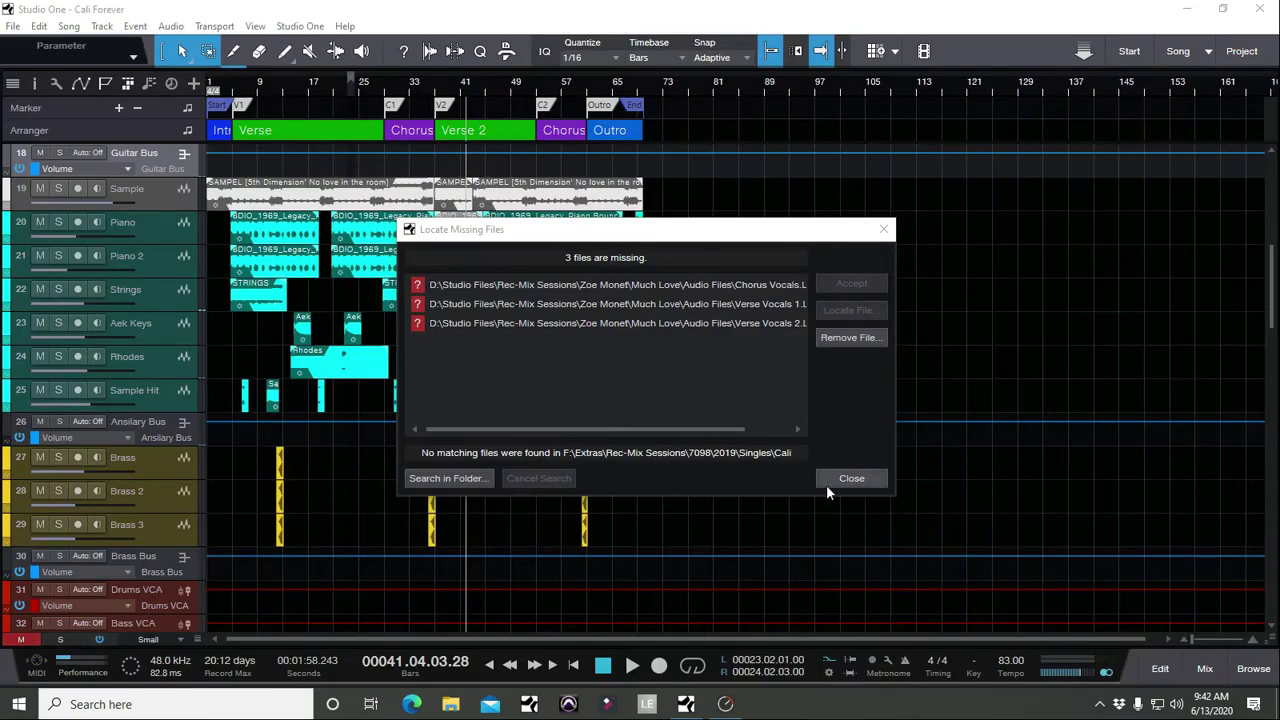
Close the missing files dialog without relocating any files and look through all tracks of the arrangement.
{"action": "left_click", "coordinate": [851, 478]}
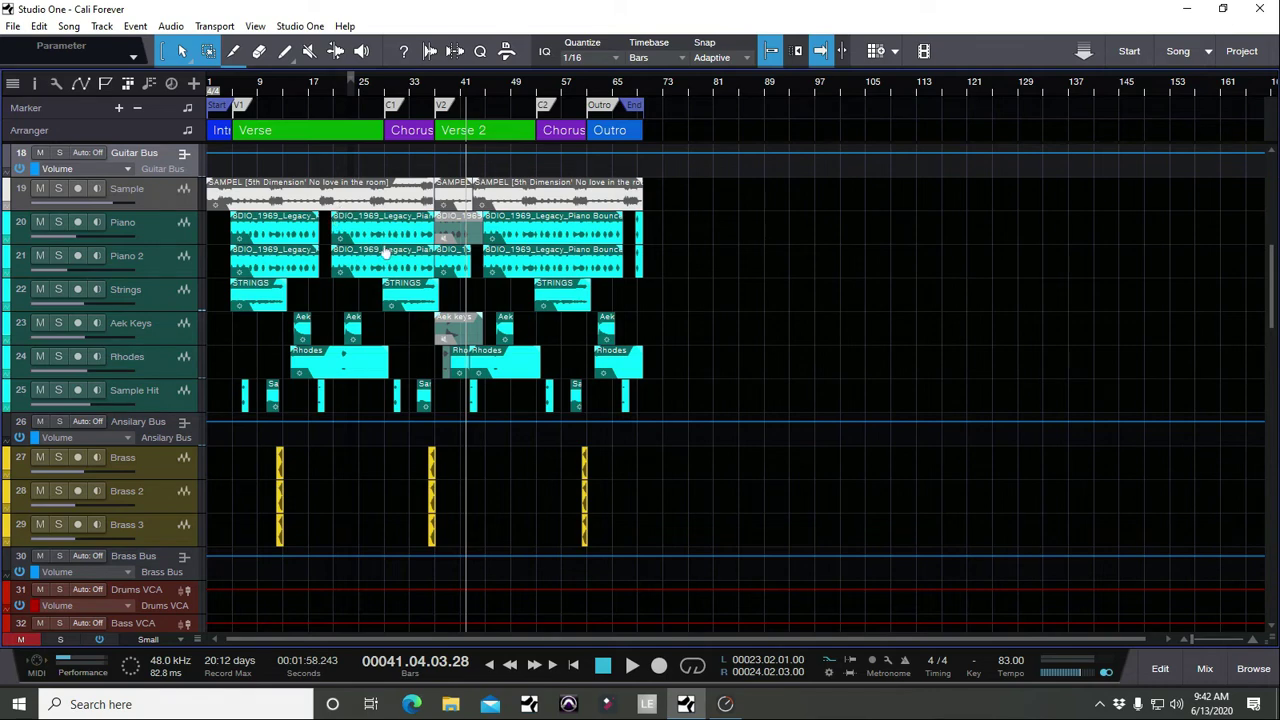
{"action": "scroll", "coordinate": [497, 377], "scroll_direction": "up", "scroll_amount": 5}
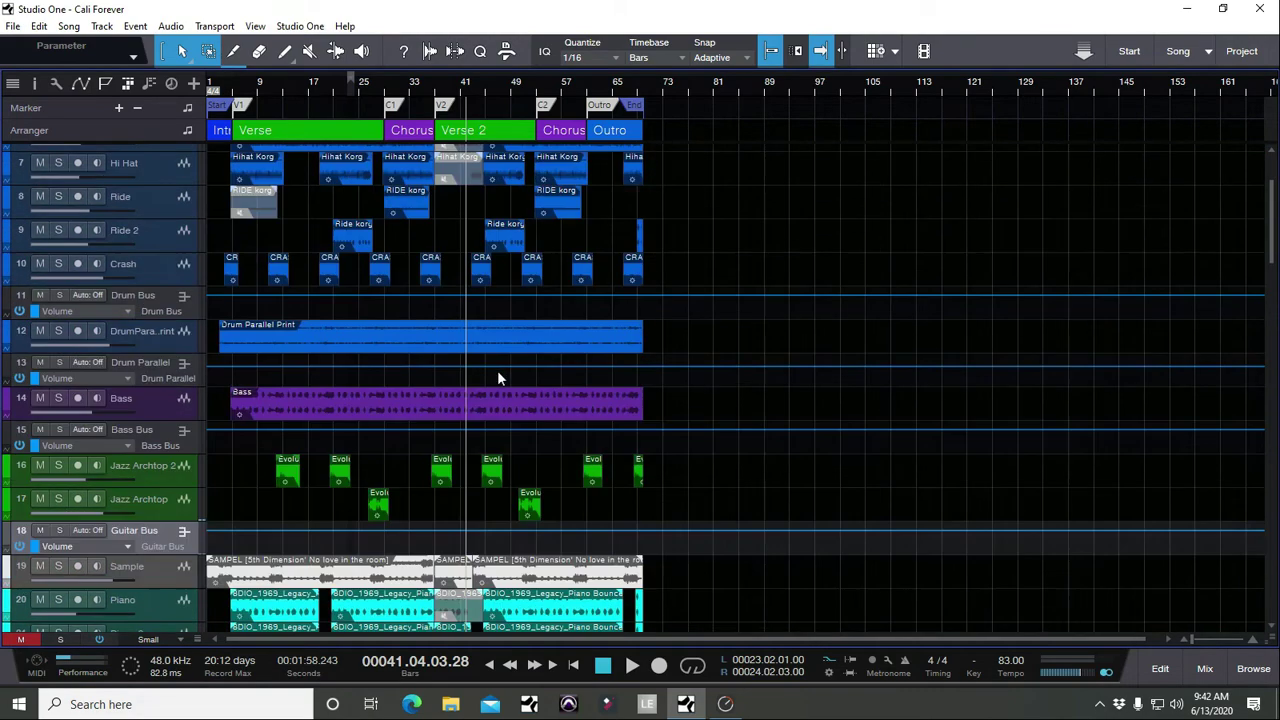
{"action": "scroll", "coordinate": [497, 375], "scroll_direction": "up", "scroll_amount": 2}
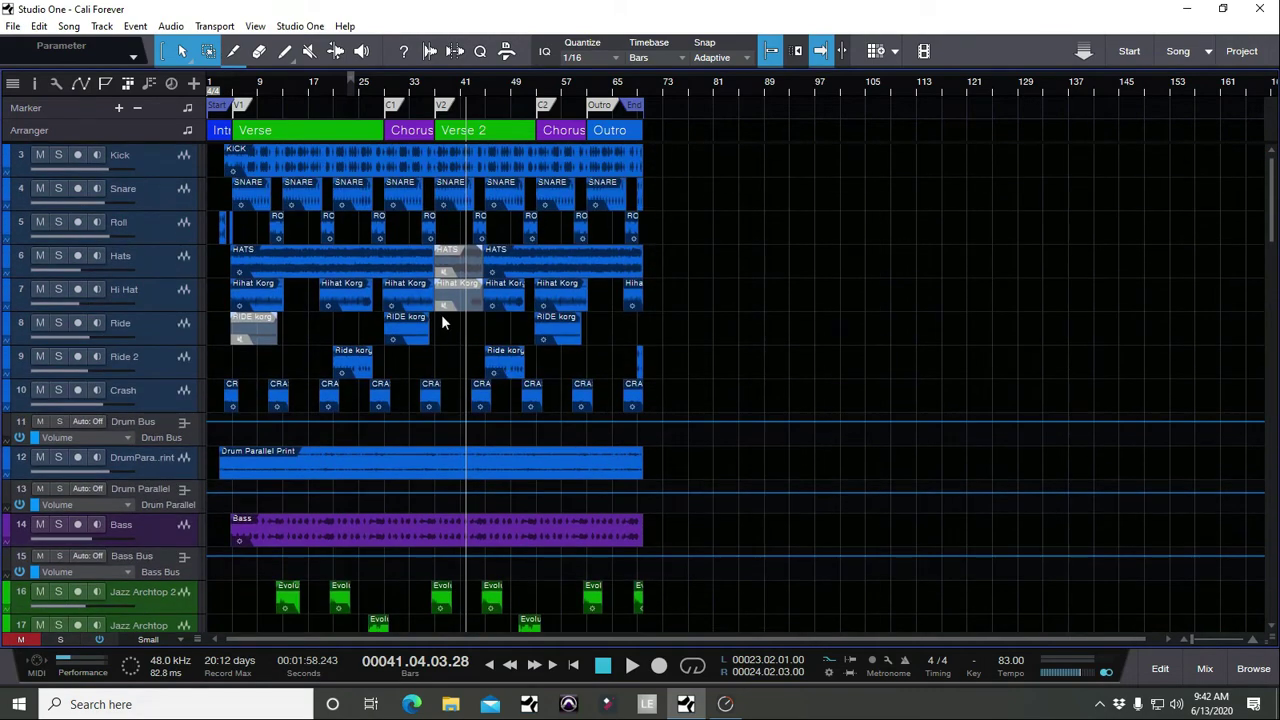
{"action": "scroll", "coordinate": [458, 296], "scroll_direction": "down", "scroll_amount": 8}
{"action": "scroll", "coordinate": [458, 291], "scroll_direction": "down", "scroll_amount": 10}
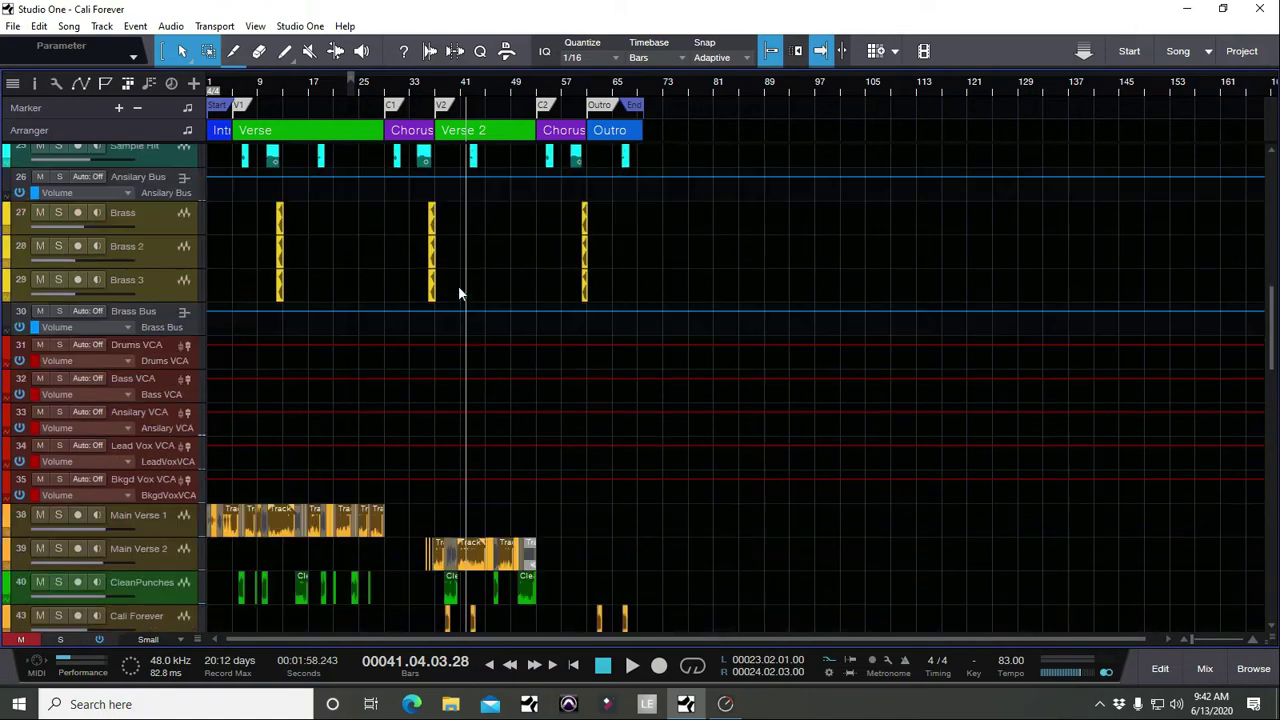
{"action": "scroll", "coordinate": [458, 284], "scroll_direction": "down", "scroll_amount": 5}
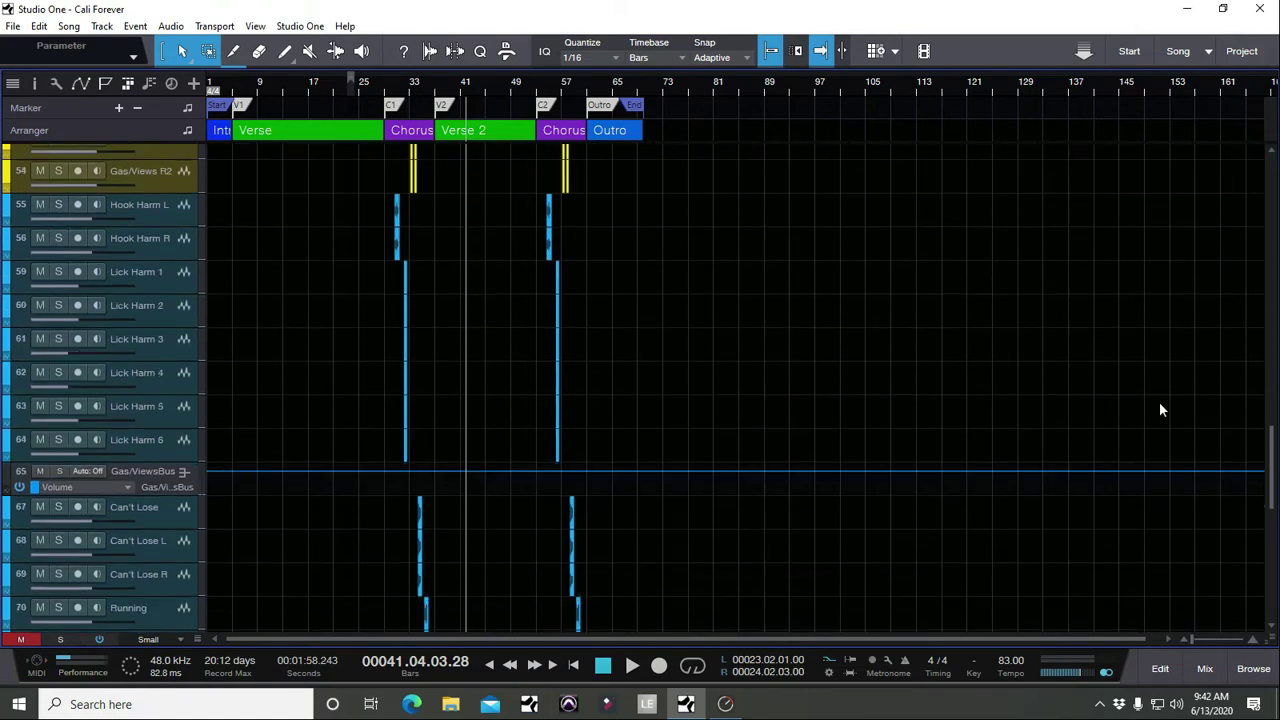
{"action": "left_click_drag", "start_coordinate": [1268, 471], "coordinate": [1270, 510]}
{"action": "scroll", "coordinate": [1270, 510], "scroll_direction": "up", "scroll_amount": 20}
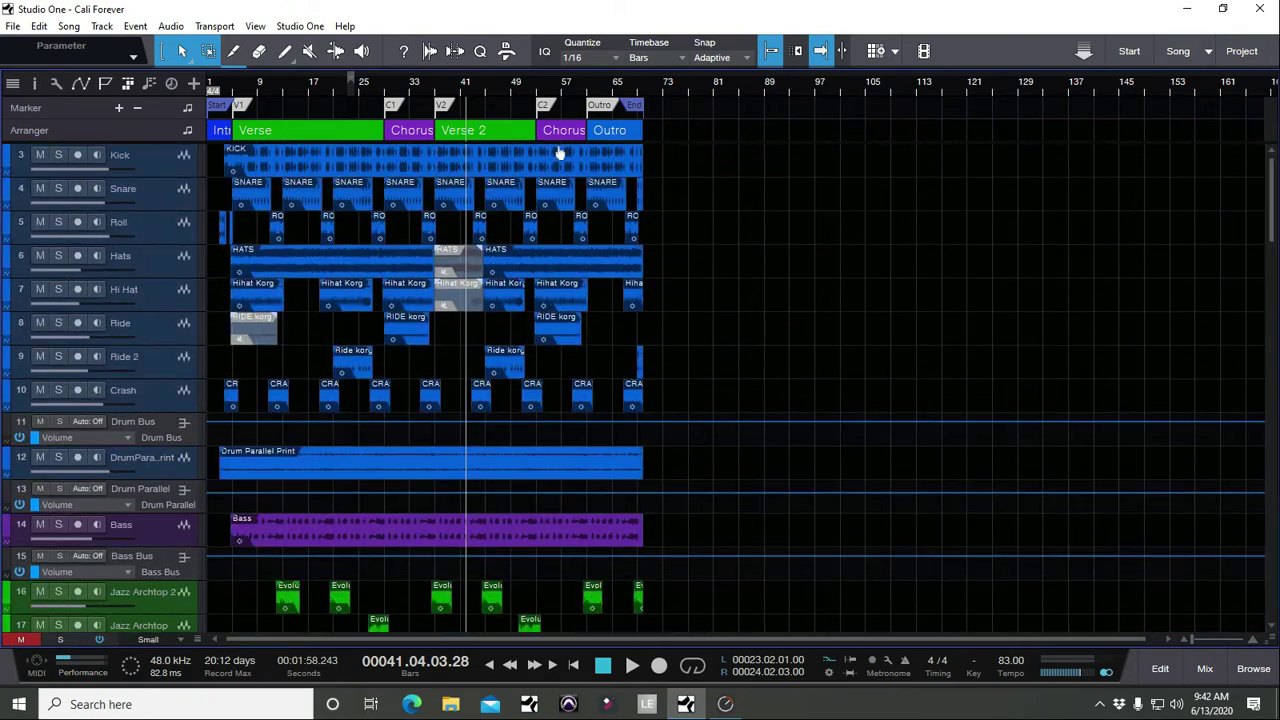
Zoom the timeline in on roughly the first 50 bars and examine the drum, bass, guitar, sample, keys and brass tracks.
{"action": "left_click_drag", "start_coordinate": [294, 92], "coordinate": [305, 125]}
{"action": "scroll", "coordinate": [373, 228], "scroll_direction": "left", "scroll_amount": 5}
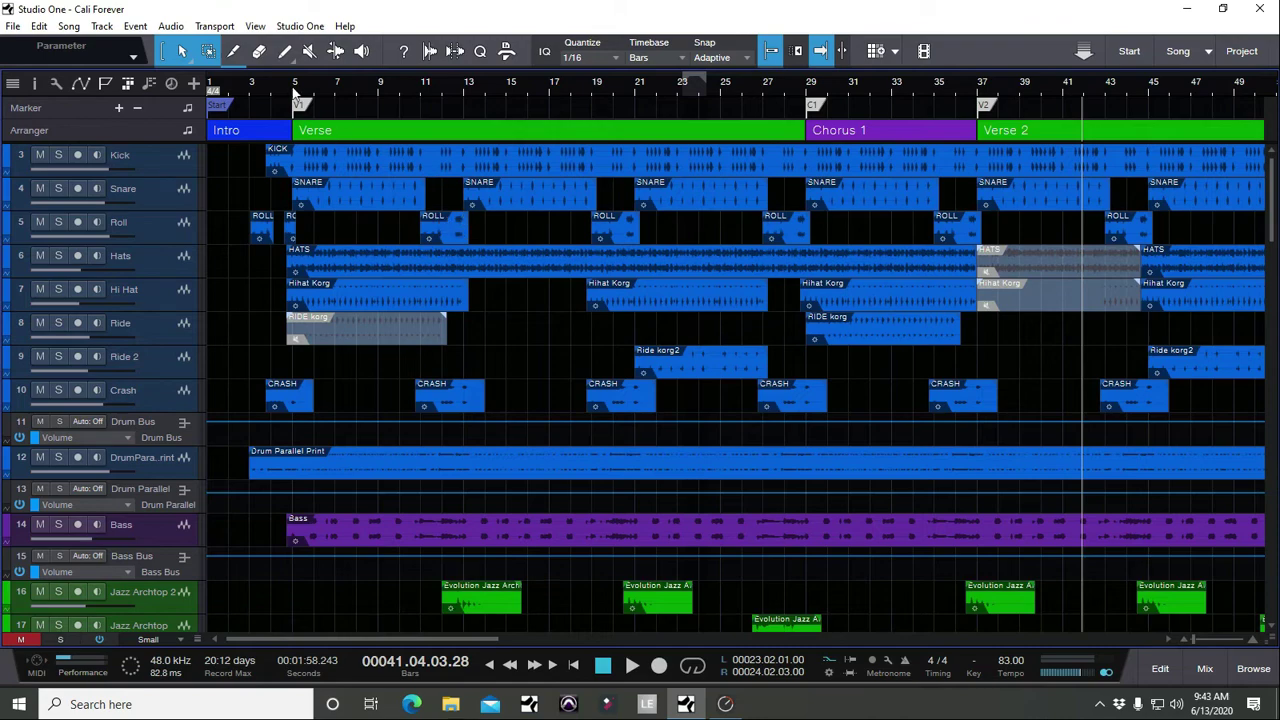
{"action": "scroll", "coordinate": [465, 228], "scroll_direction": "down", "scroll_amount": 10}
{"action": "scroll", "coordinate": [470, 226], "scroll_direction": "up", "scroll_amount": 4}
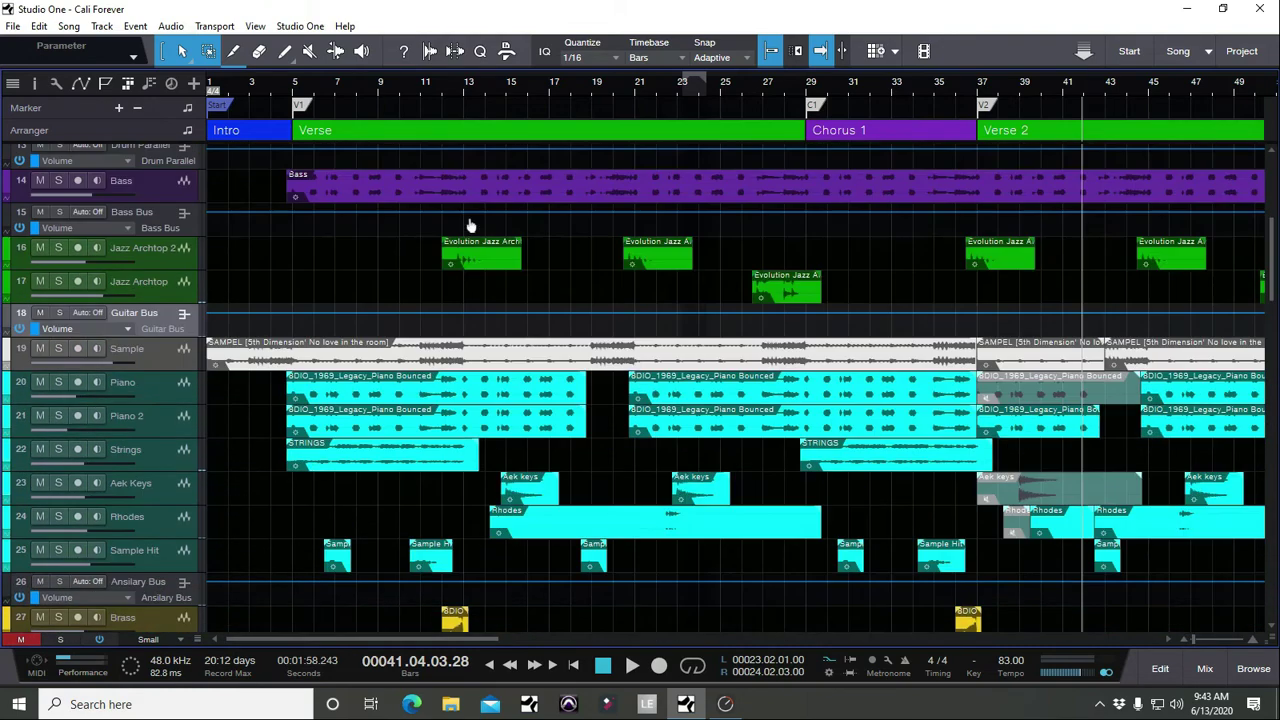
{"action": "scroll", "coordinate": [470, 226], "scroll_direction": "up", "scroll_amount": 6}
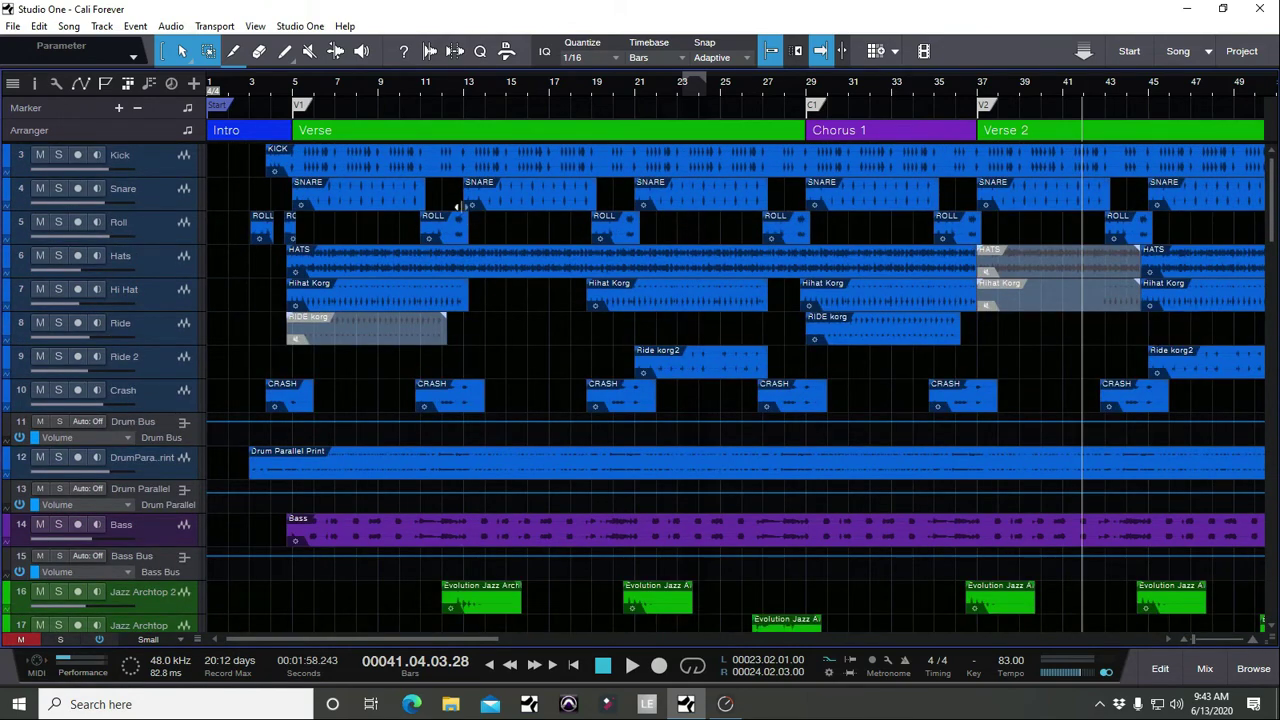
{"action": "scroll", "coordinate": [371, 220], "scroll_direction": "down", "scroll_amount": 8}
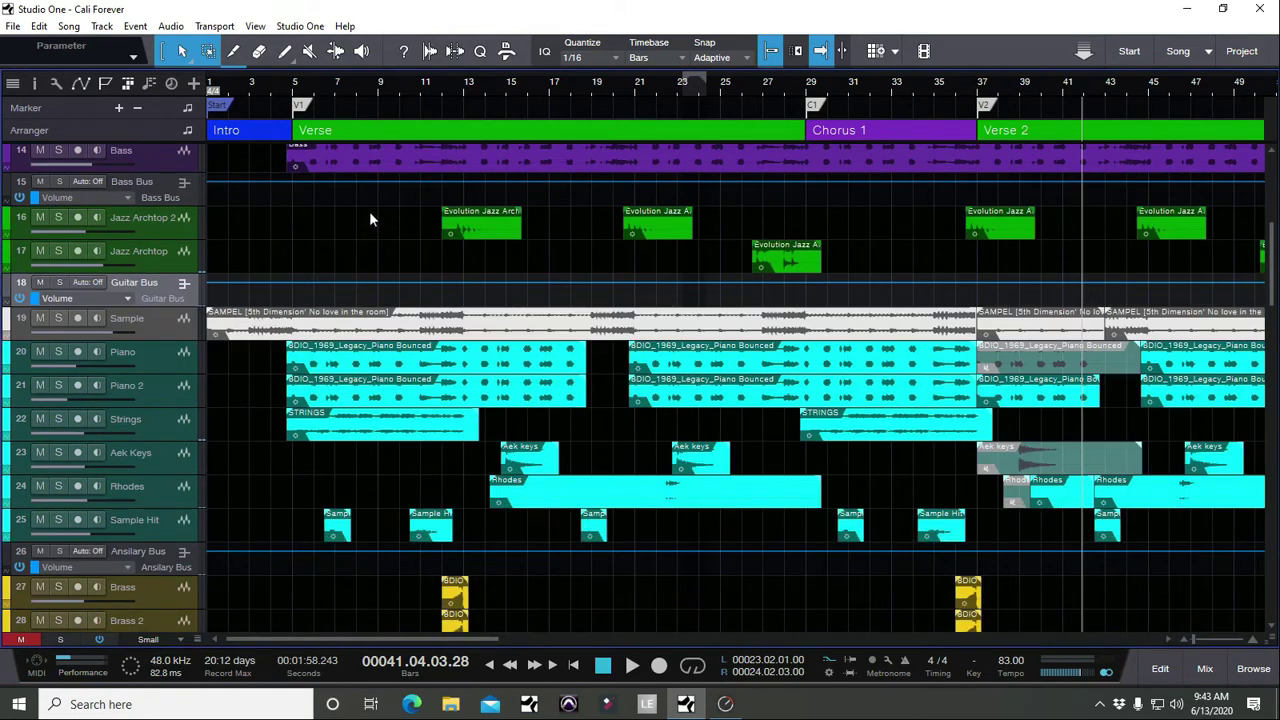
{"action": "scroll", "coordinate": [425, 296], "scroll_direction": "up", "scroll_amount": 8}
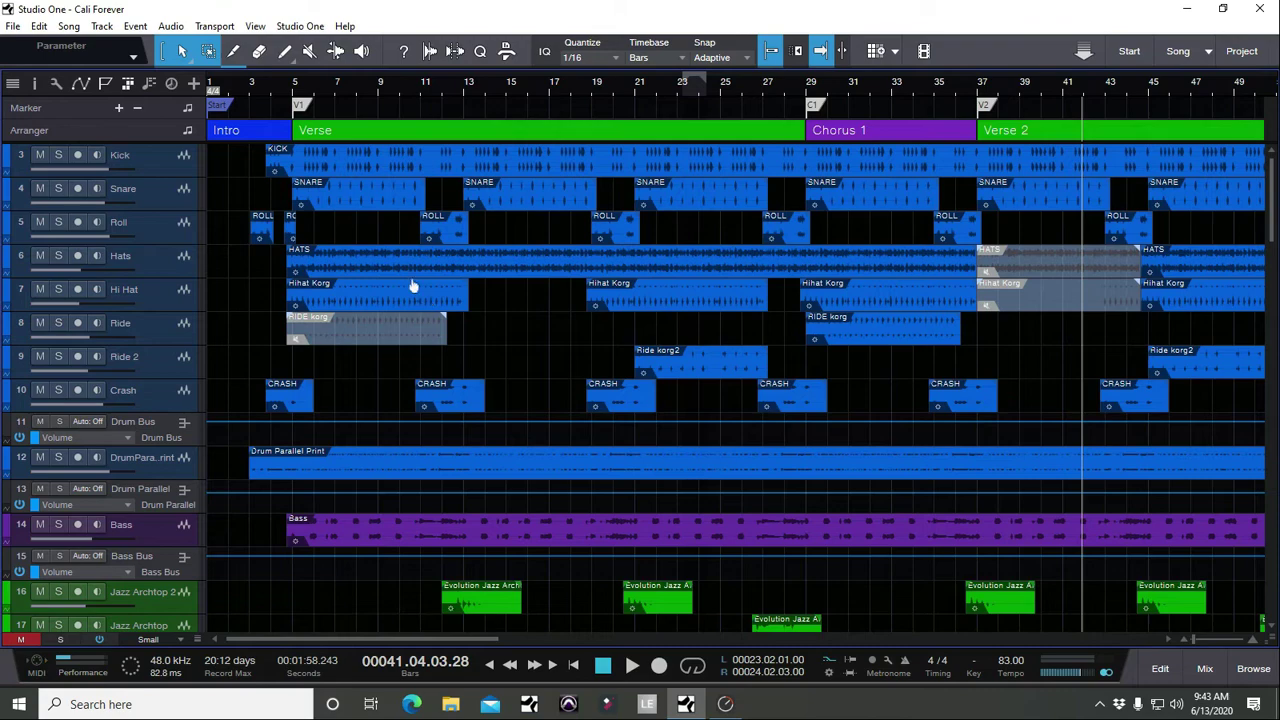
{"action": "scroll", "coordinate": [410, 260], "scroll_direction": "down", "scroll_amount": 14}
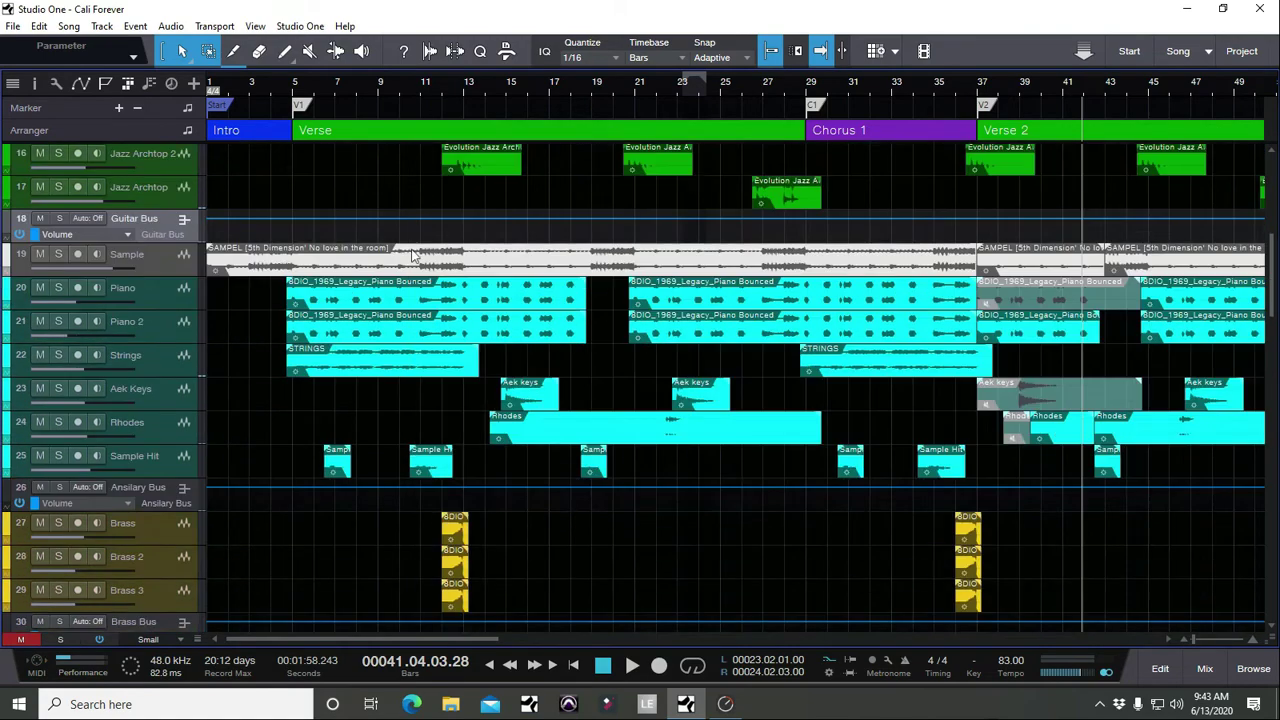
{"action": "scroll", "coordinate": [400, 290], "scroll_direction": "up", "scroll_amount": 4}
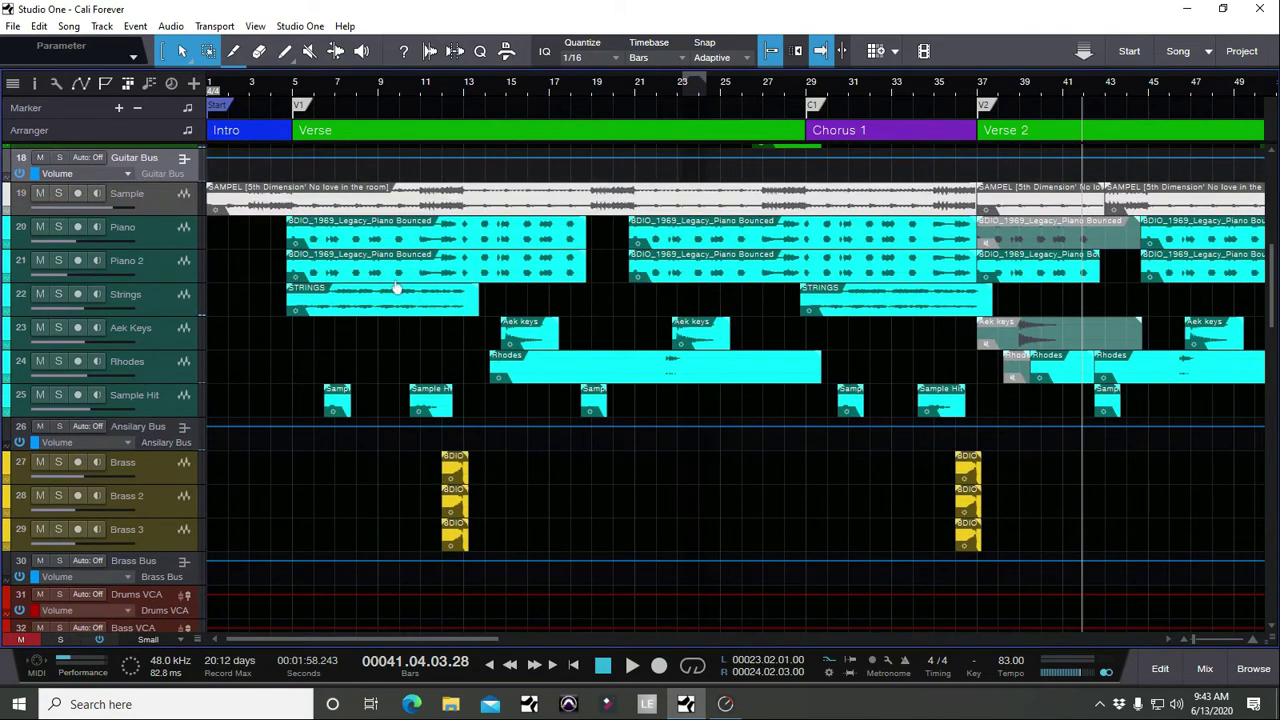
View the console channels for the tracks from Piano through Sample Hit and return to the arrangement.
{"action": "left_click", "coordinate": [149, 229]}
{"action": "left_click", "coordinate": [175, 403], "text": "shift"}
{"action": "key", "text": "F3"}
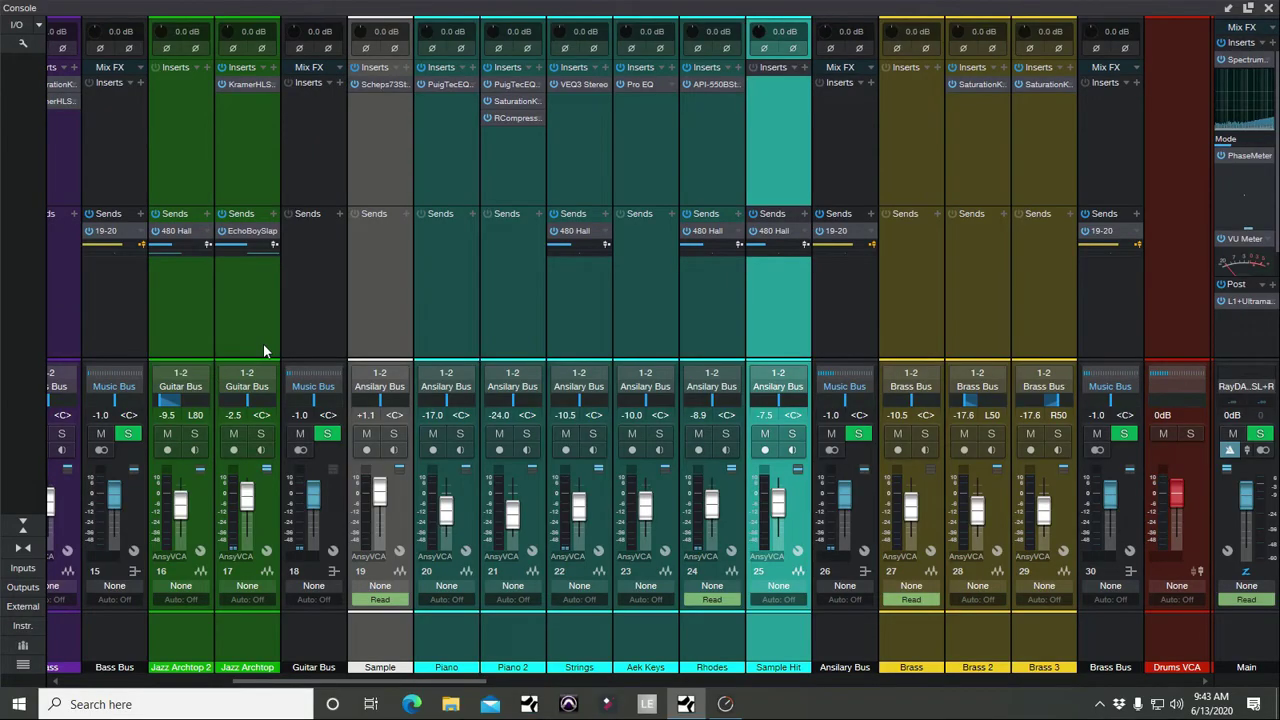
{"action": "key", "text": "F3"}
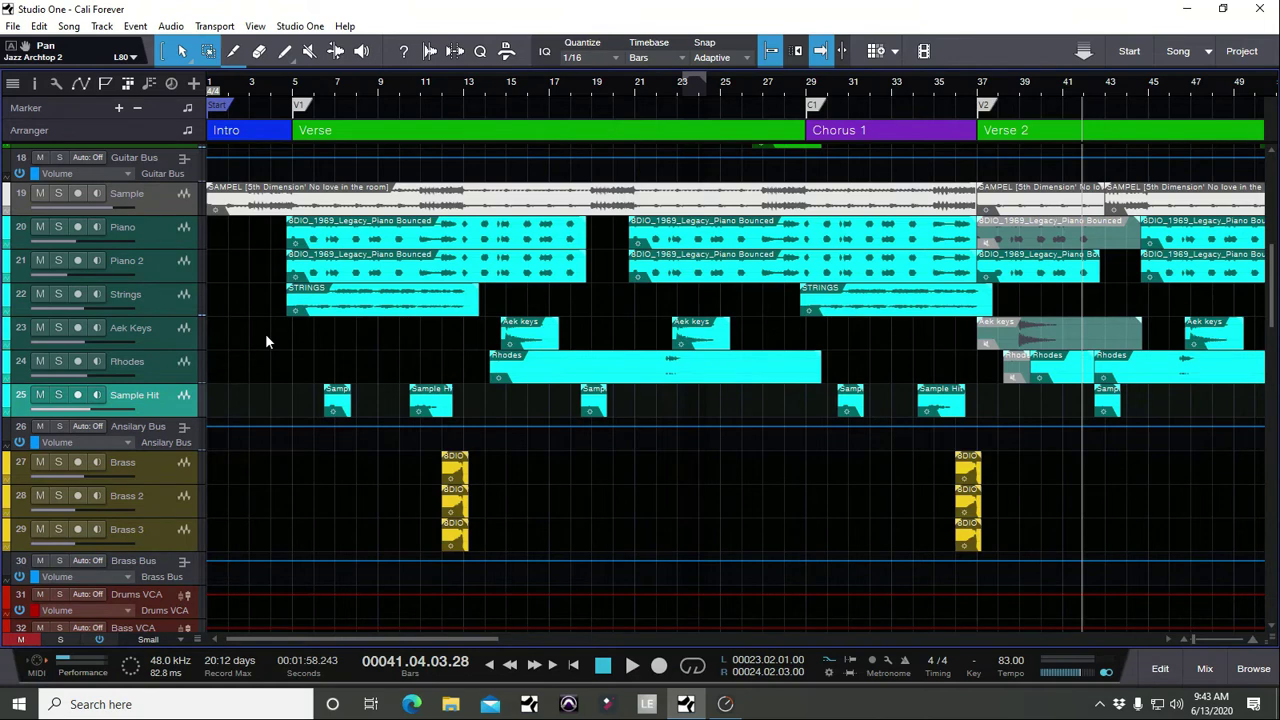
Examine the tracks from Piano through Sample Hit, comparing them with the drum, bass and guitar tracks above.
{"action": "left_click", "coordinate": [163, 238]}
{"action": "left_click", "coordinate": [158, 256], "text": "shift"}
{"action": "left_click", "coordinate": [162, 290]}
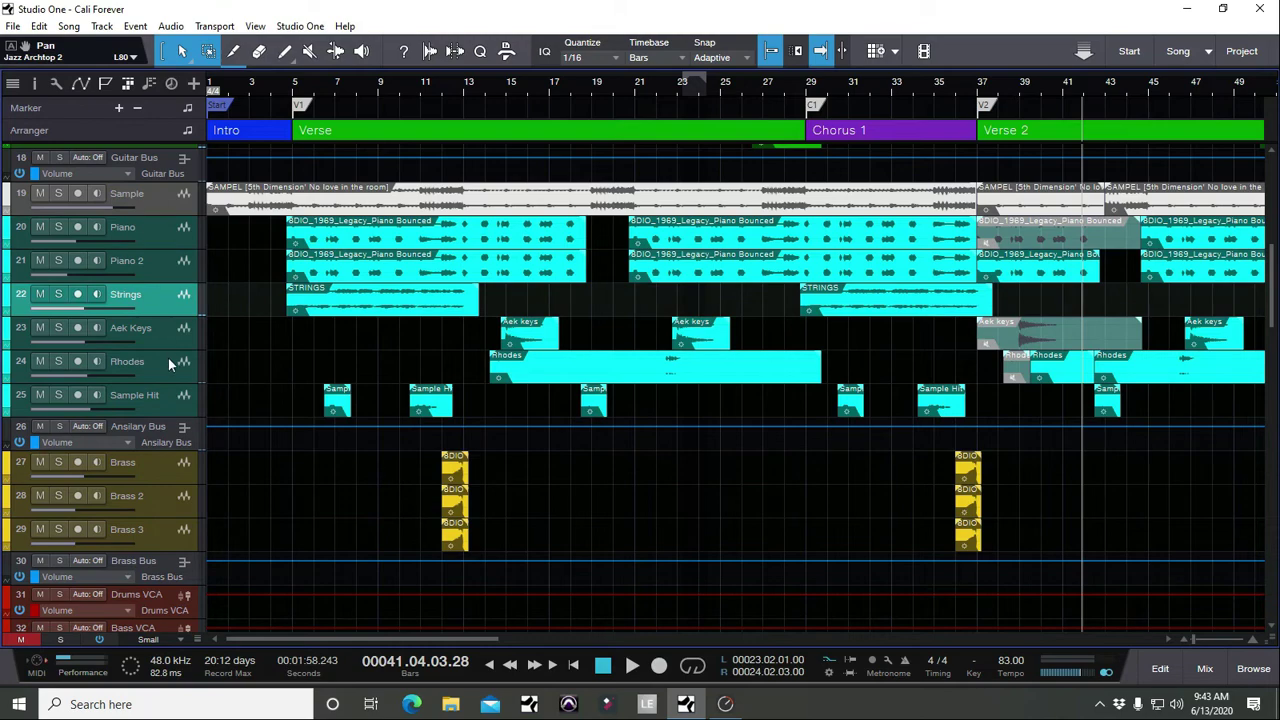
{"action": "left_click", "coordinate": [170, 364]}
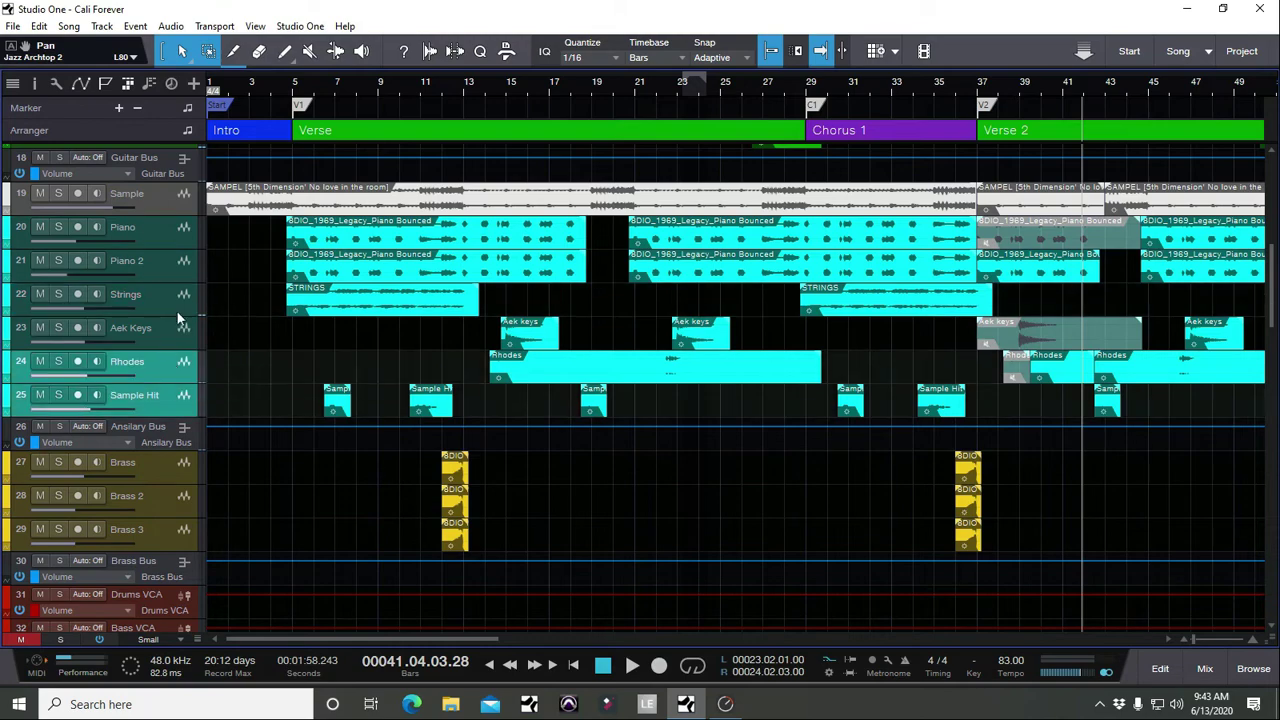
{"action": "left_click", "coordinate": [177, 336]}
{"action": "scroll", "coordinate": [330, 352], "scroll_direction": "up", "scroll_amount": 5}
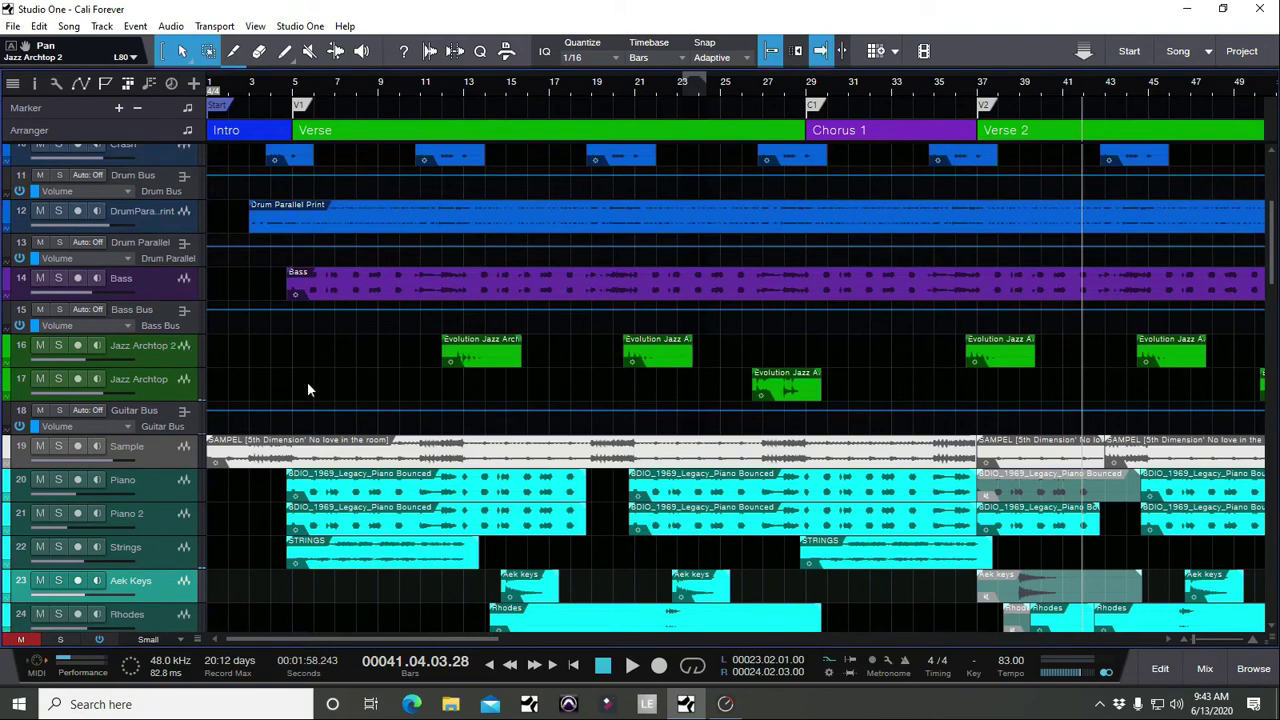
{"action": "scroll", "coordinate": [308, 385], "scroll_direction": "down", "scroll_amount": 3}
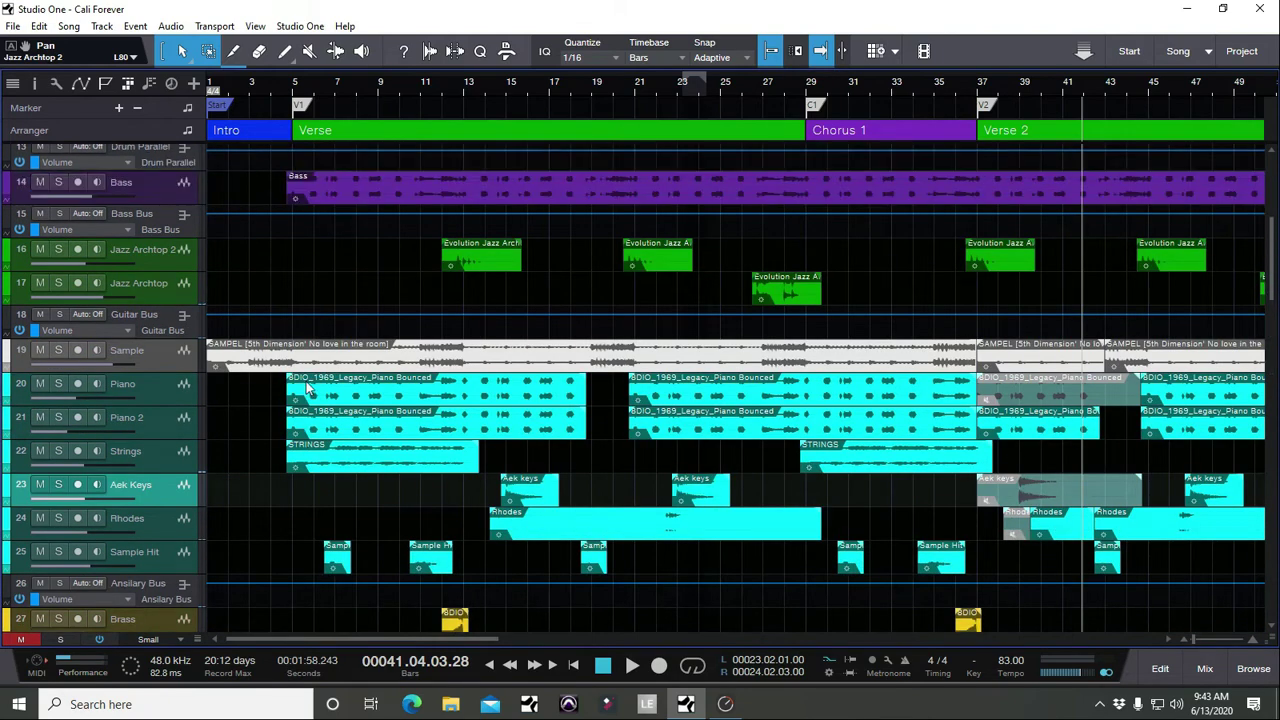
{"action": "scroll", "coordinate": [308, 390], "scroll_direction": "up", "scroll_amount": 6}
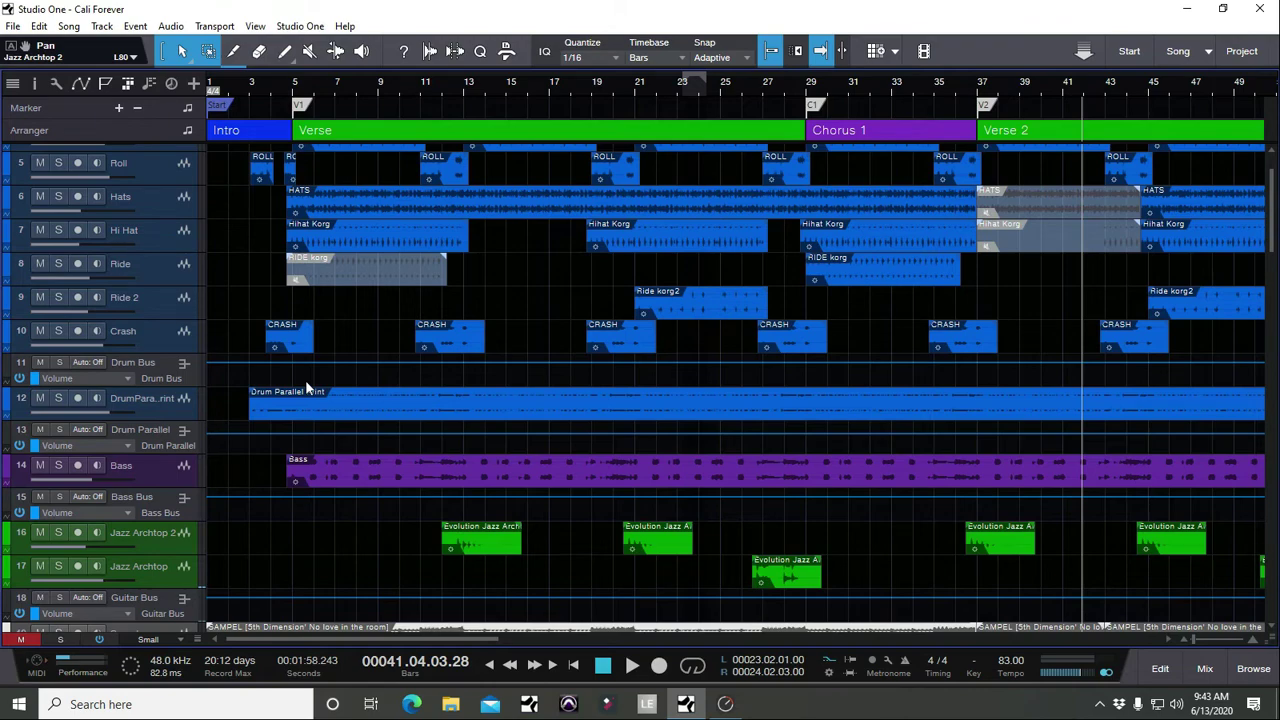
{"action": "scroll", "coordinate": [306, 386], "scroll_direction": "down", "scroll_amount": 10}
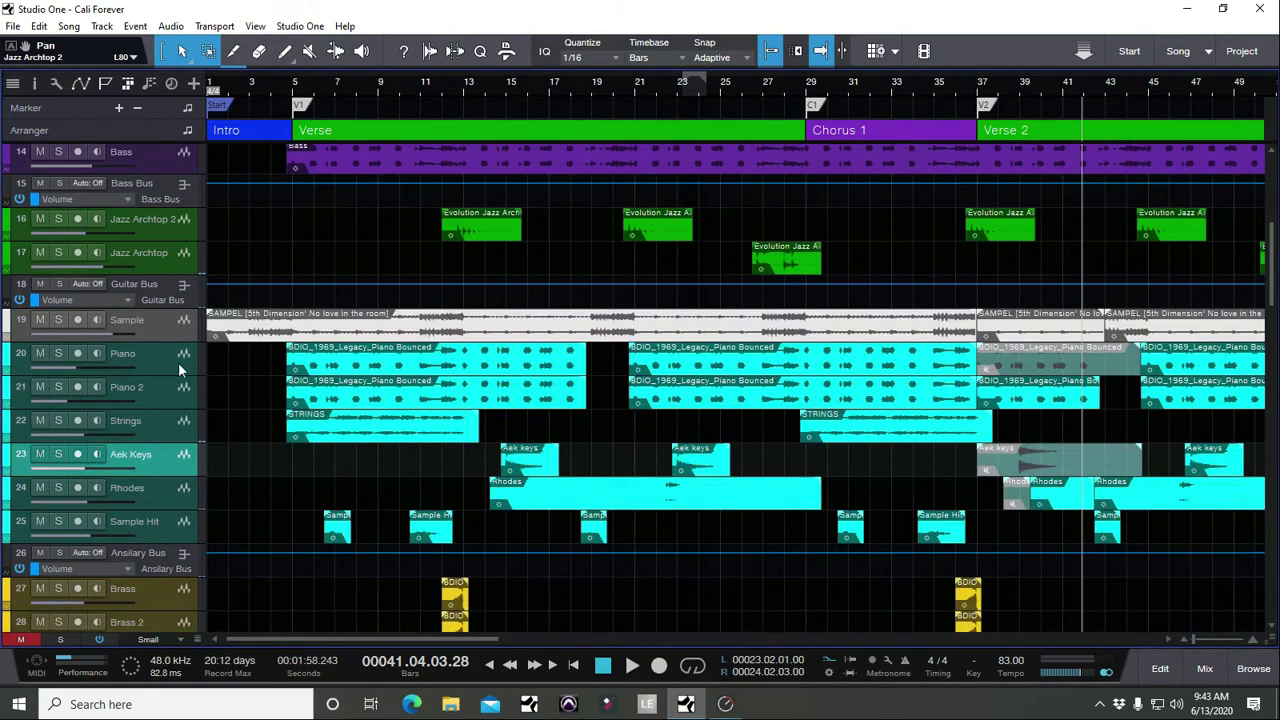
{"action": "left_click", "coordinate": [180, 368]}
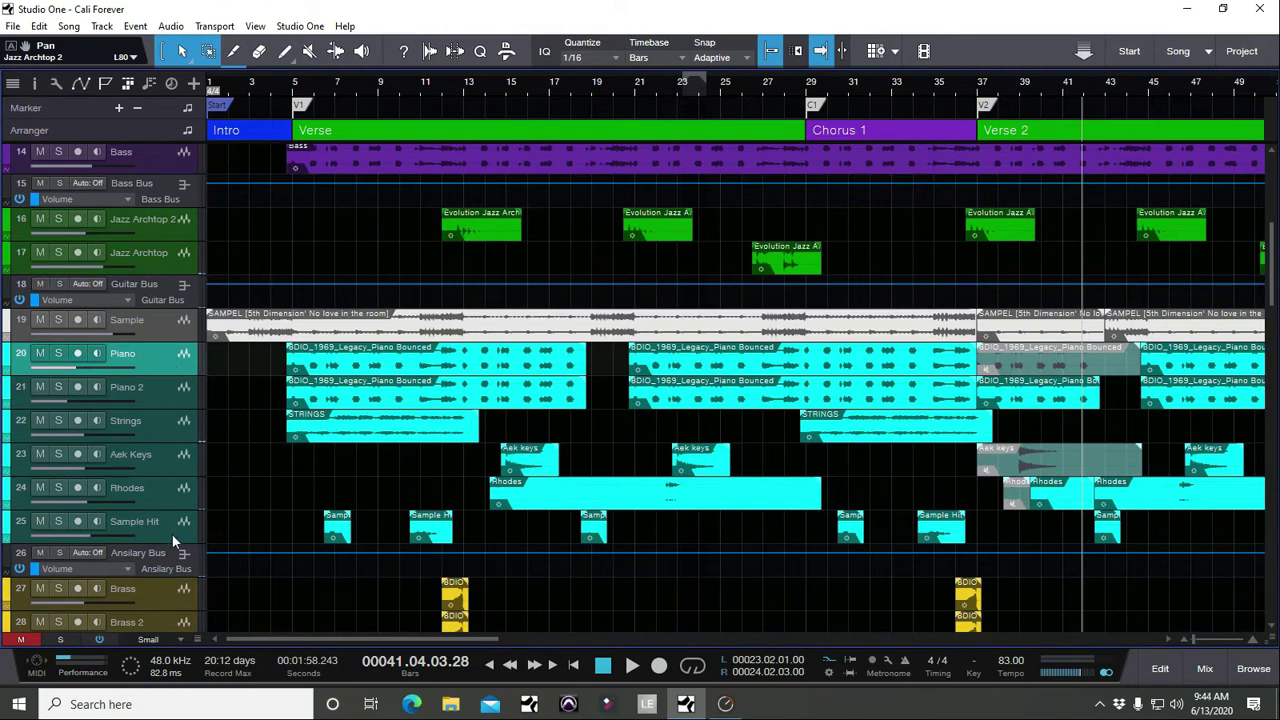
{"action": "left_click", "coordinate": [163, 522], "text": "shift"}
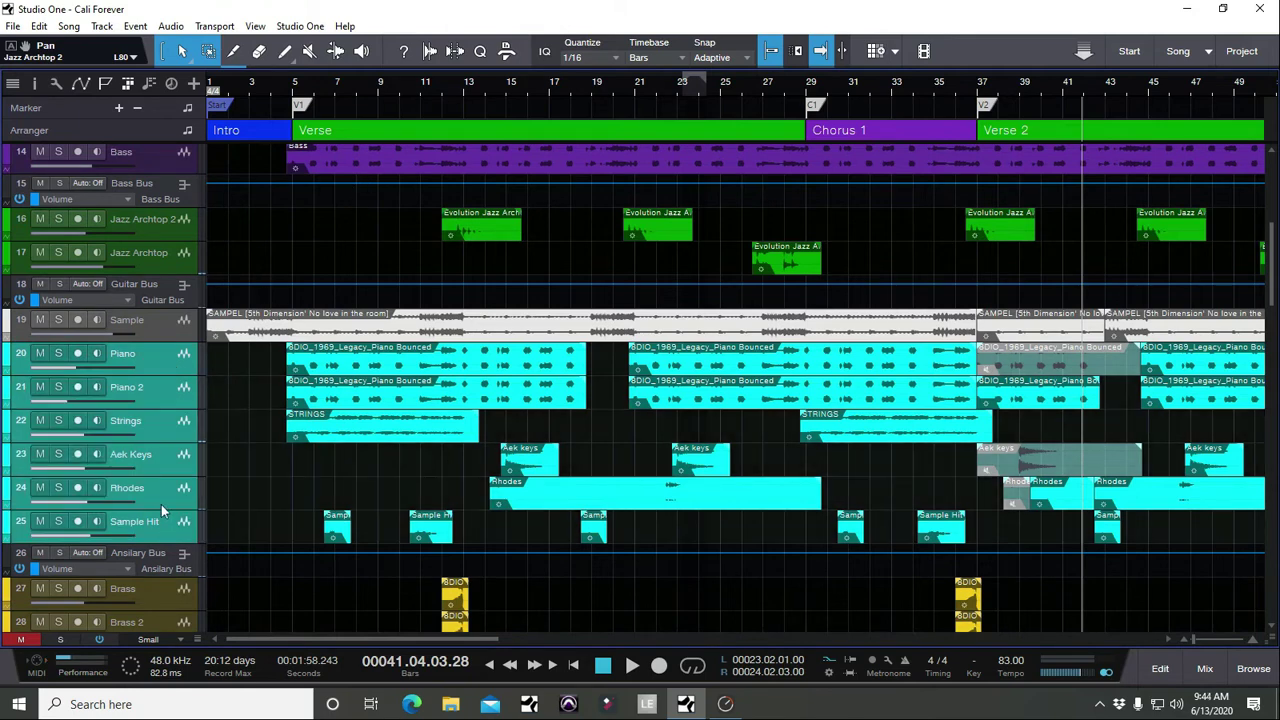
{"action": "left_click", "coordinate": [170, 420]}
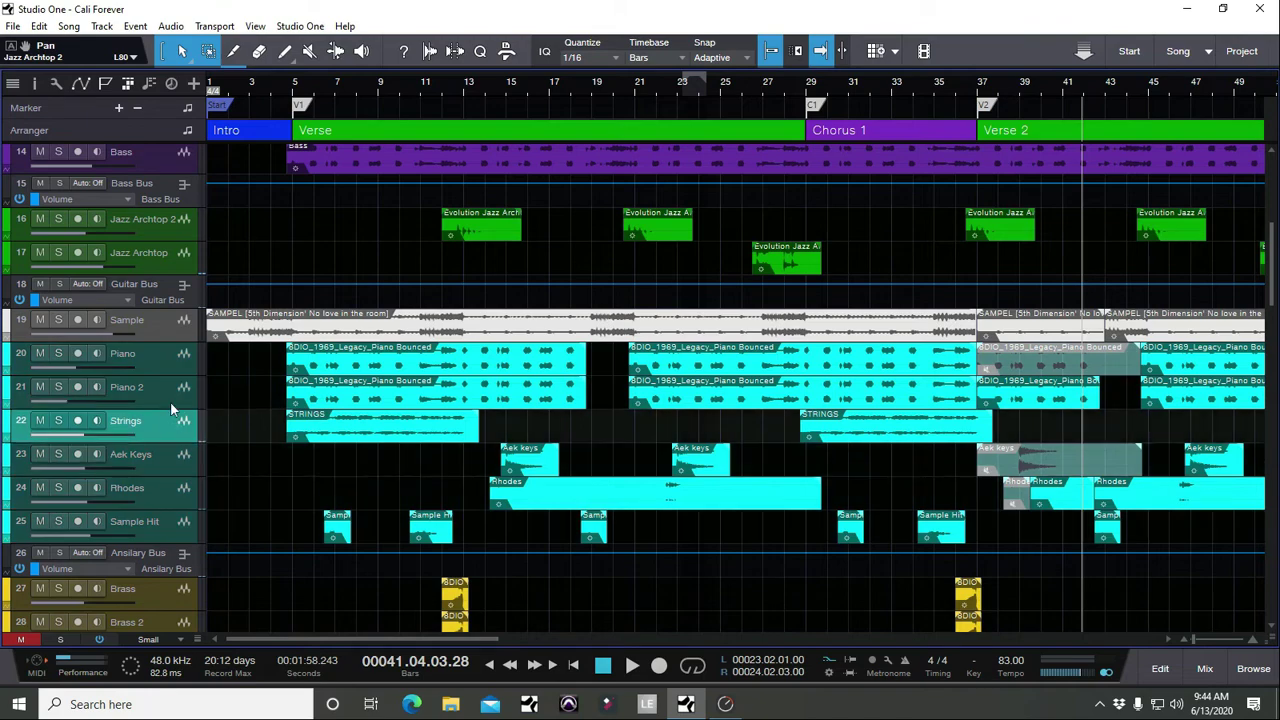
{"action": "left_click", "coordinate": [165, 375]}
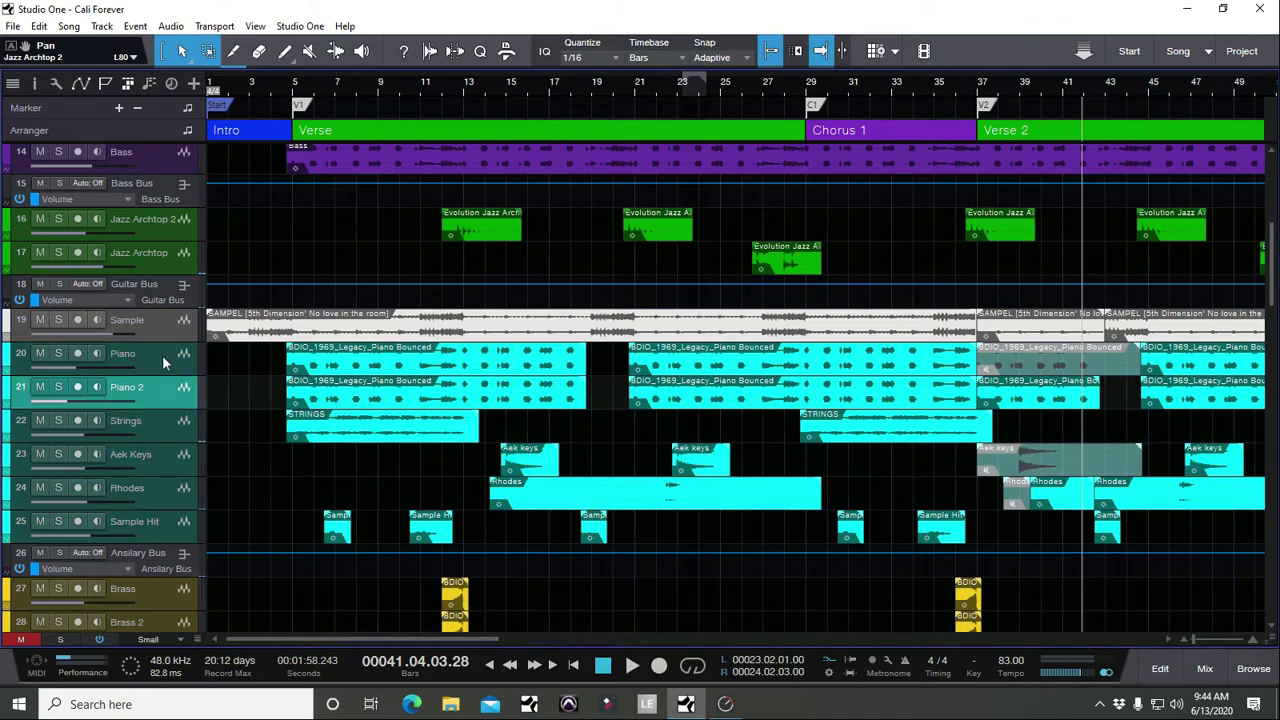
Recolour the Sample track cyan to match the Sample Hit track, and place the playhead at bar 3.
{"action": "scroll", "coordinate": [200, 528], "scroll_direction": "down", "scroll_amount": 3}
{"action": "left_click", "coordinate": [165, 410]}
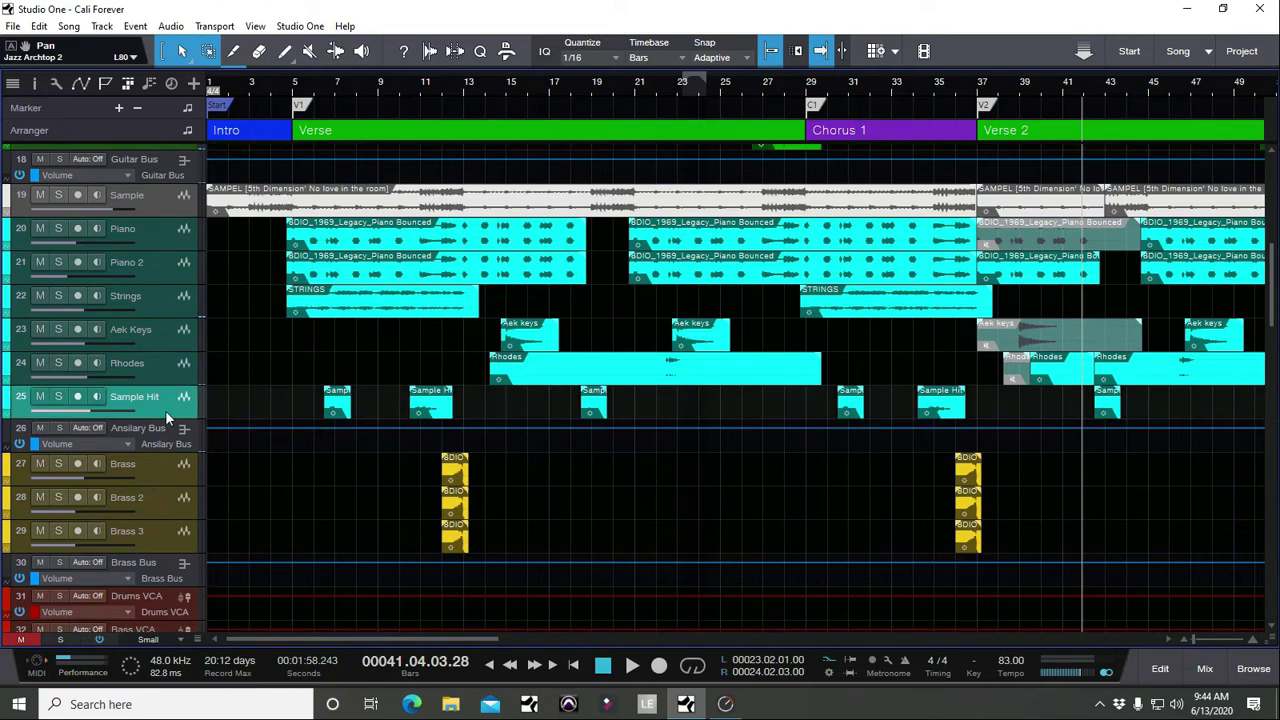
{"action": "left_click", "coordinate": [172, 205], "text": "ctrl"}
{"action": "left_click", "coordinate": [10, 201]}
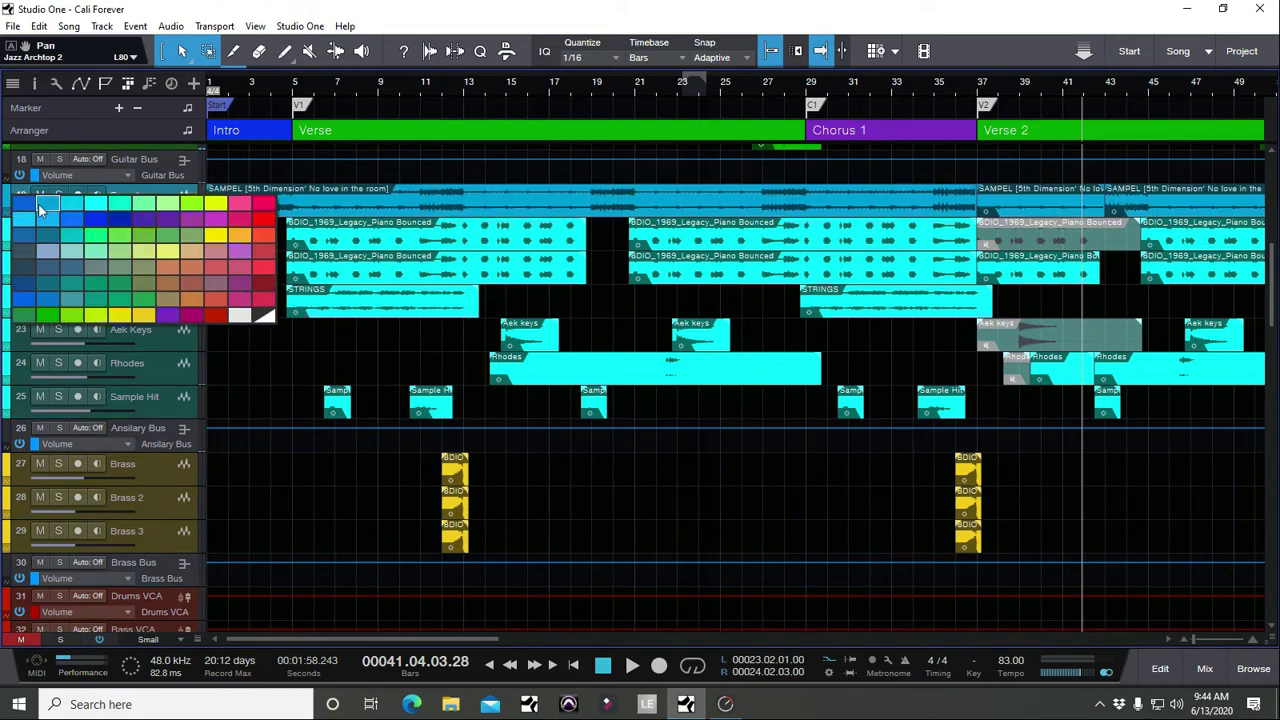
{"action": "left_click", "coordinate": [158, 199]}
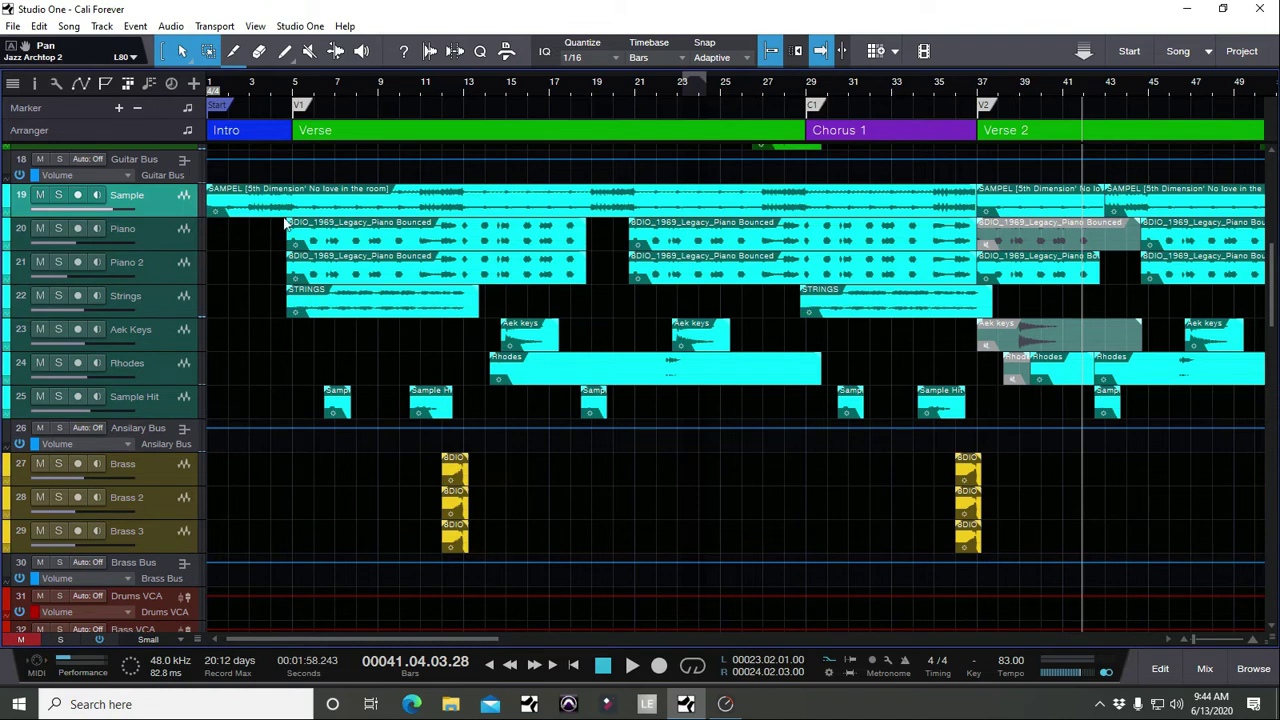
{"action": "left_click", "coordinate": [244, 88]}
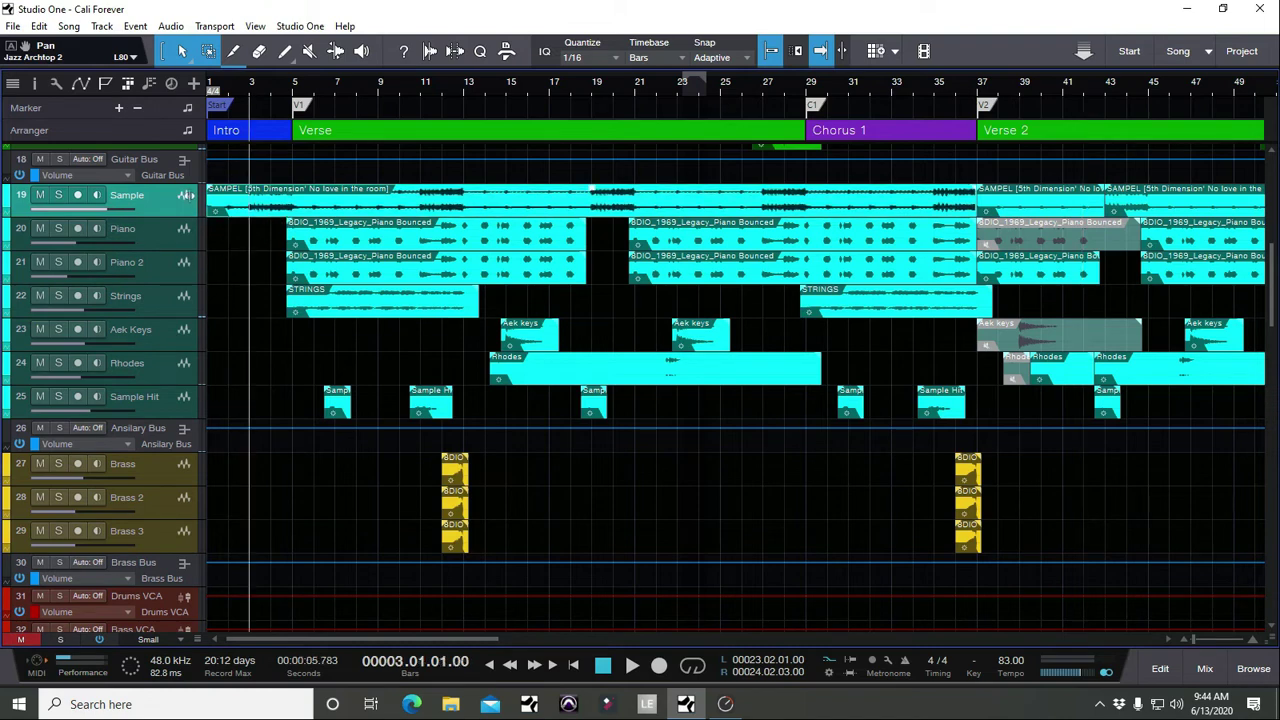
{"action": "left_click", "coordinate": [165, 232]}
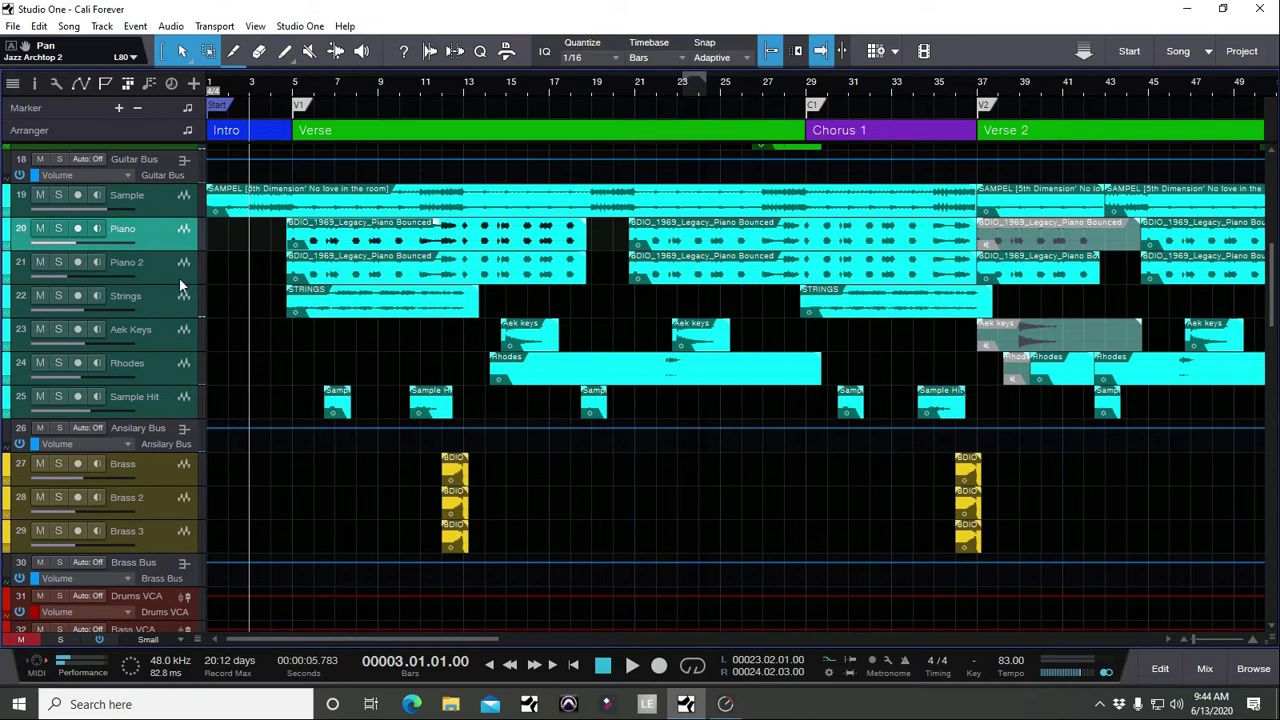
{"action": "left_click", "coordinate": [177, 274], "text": "shift"}
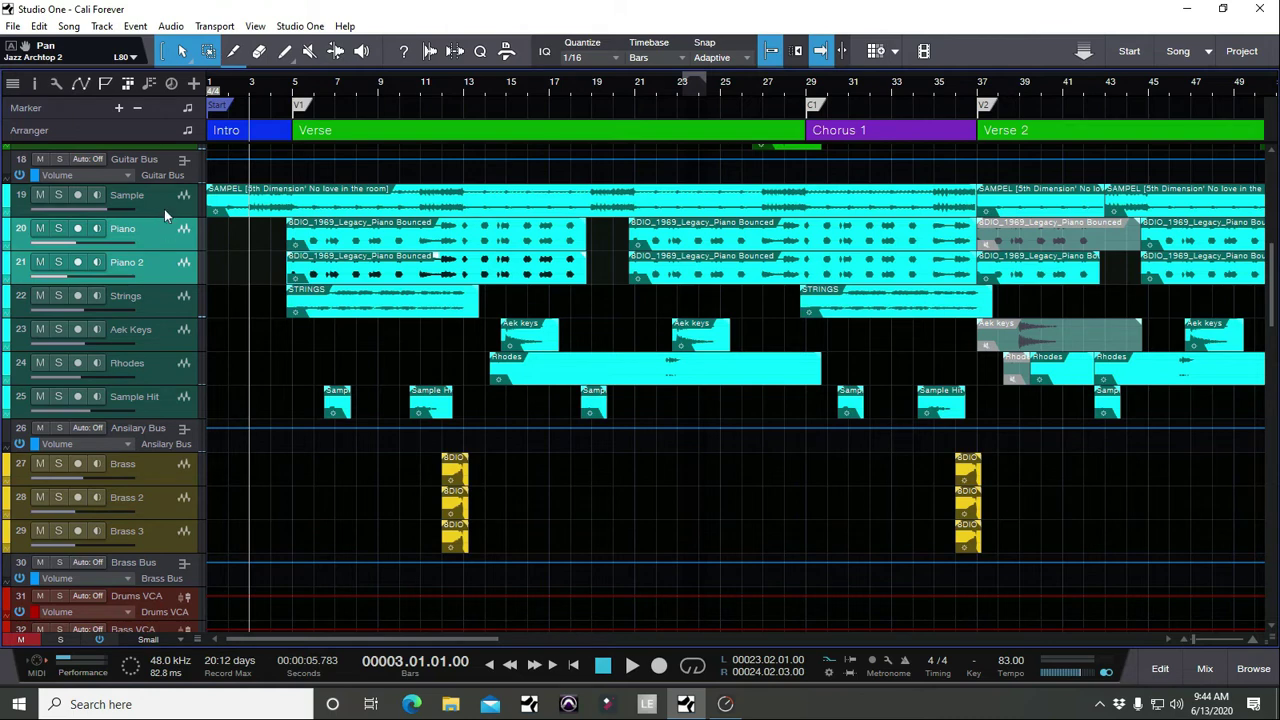
{"action": "left_click", "coordinate": [164, 209]}
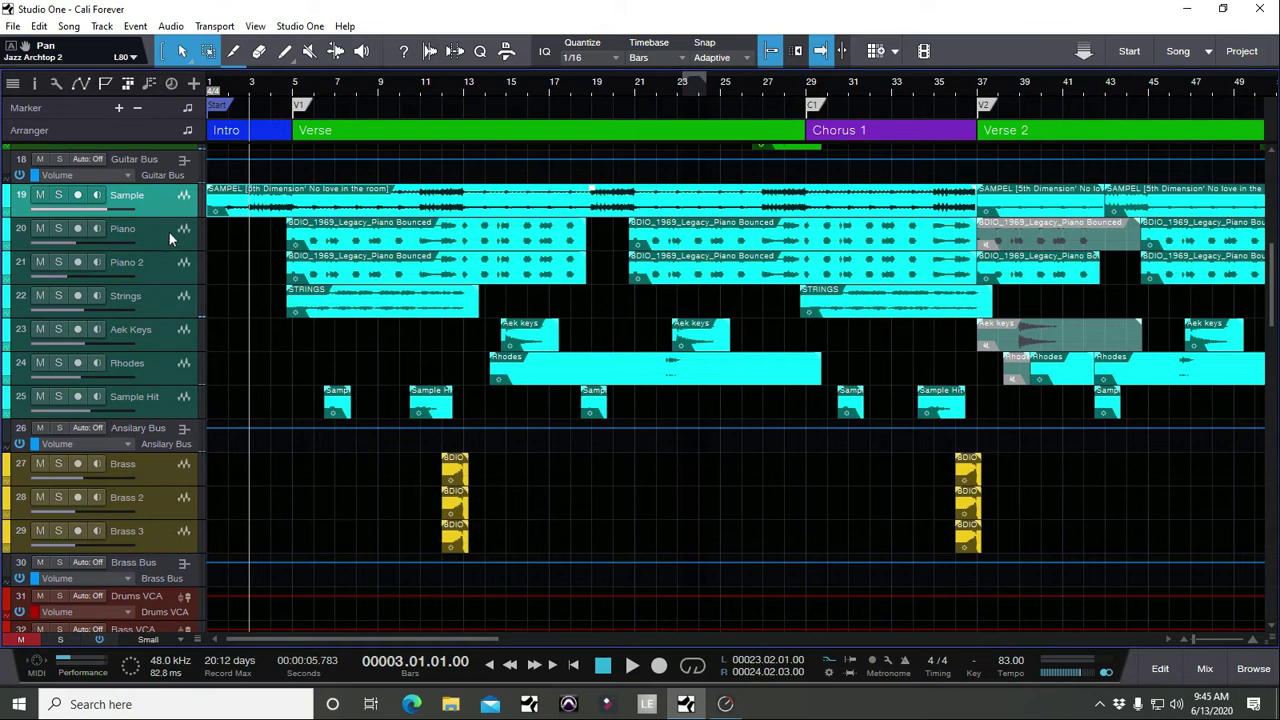
{"action": "left_click", "coordinate": [169, 232]}
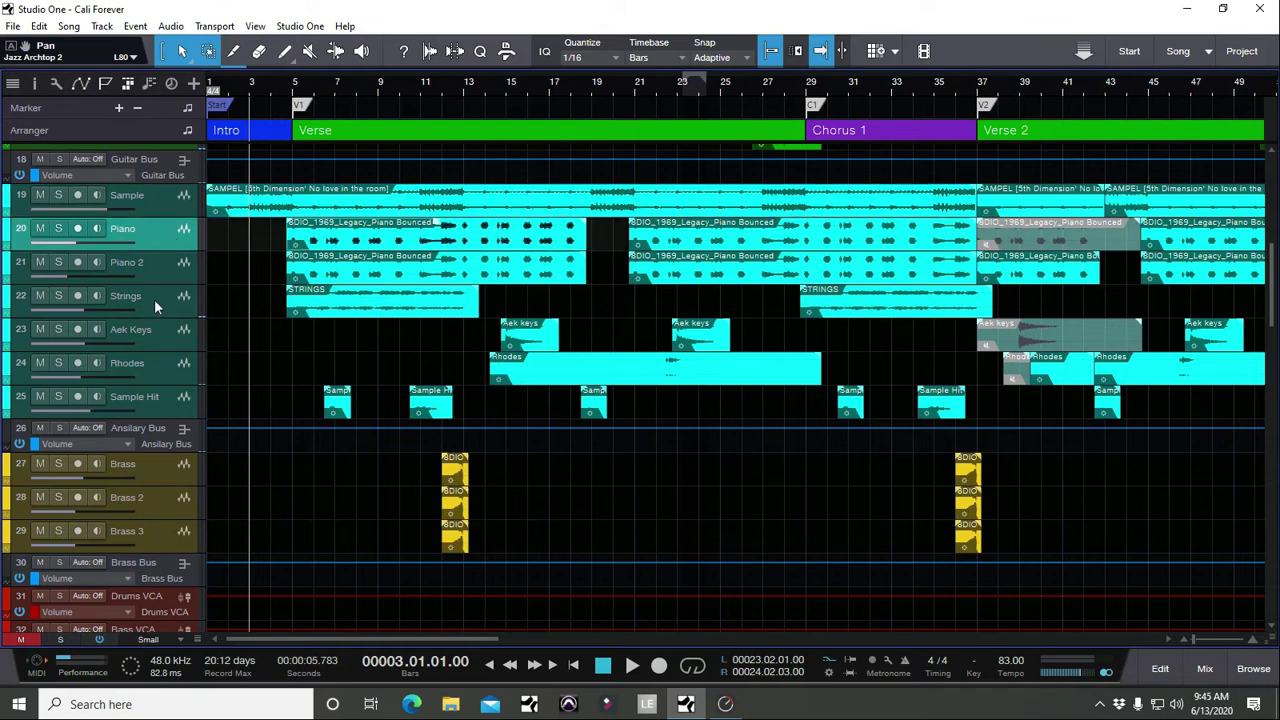
Select the Sample and Sample Hit tracks together, leaving out the tracks between them.
{"action": "left_click", "coordinate": [172, 408]}
{"action": "left_click", "coordinate": [172, 200], "text": "shift"}
{"action": "left_click", "coordinate": [172, 204]}
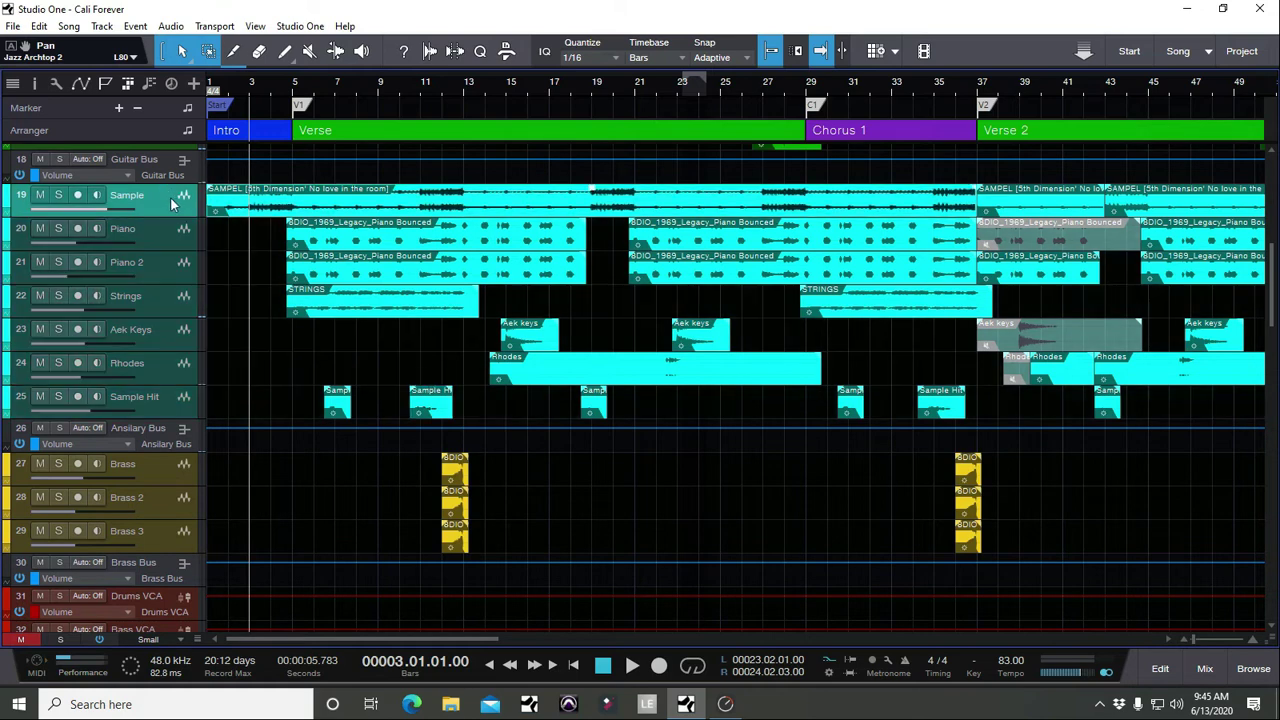
{"action": "left_click", "coordinate": [176, 400], "text": "ctrl"}
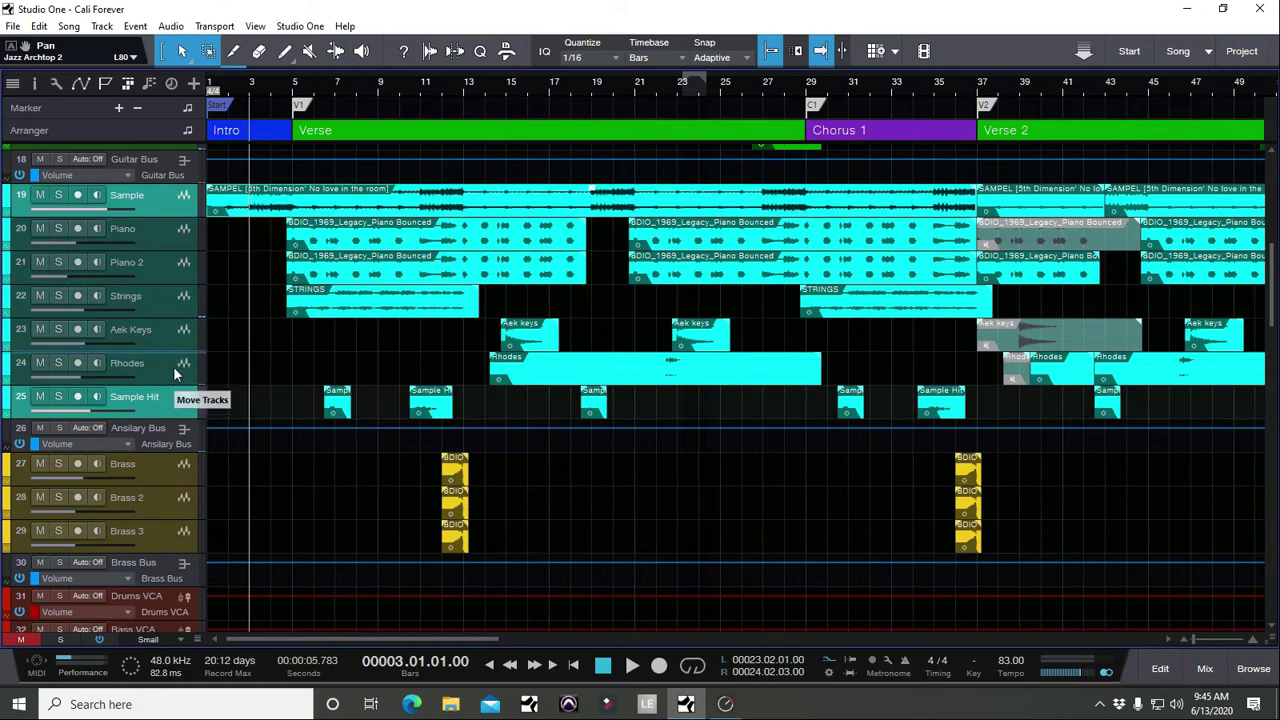
Move the Sample and Sample Hit tracks together below the Ansilary Bus, trying green and settling on white as their colour.
{"action": "left_click_drag", "start_coordinate": [176, 374], "coordinate": [165, 379]}
{"action": "left_click_drag", "start_coordinate": [166, 426], "coordinate": [12, 450]}
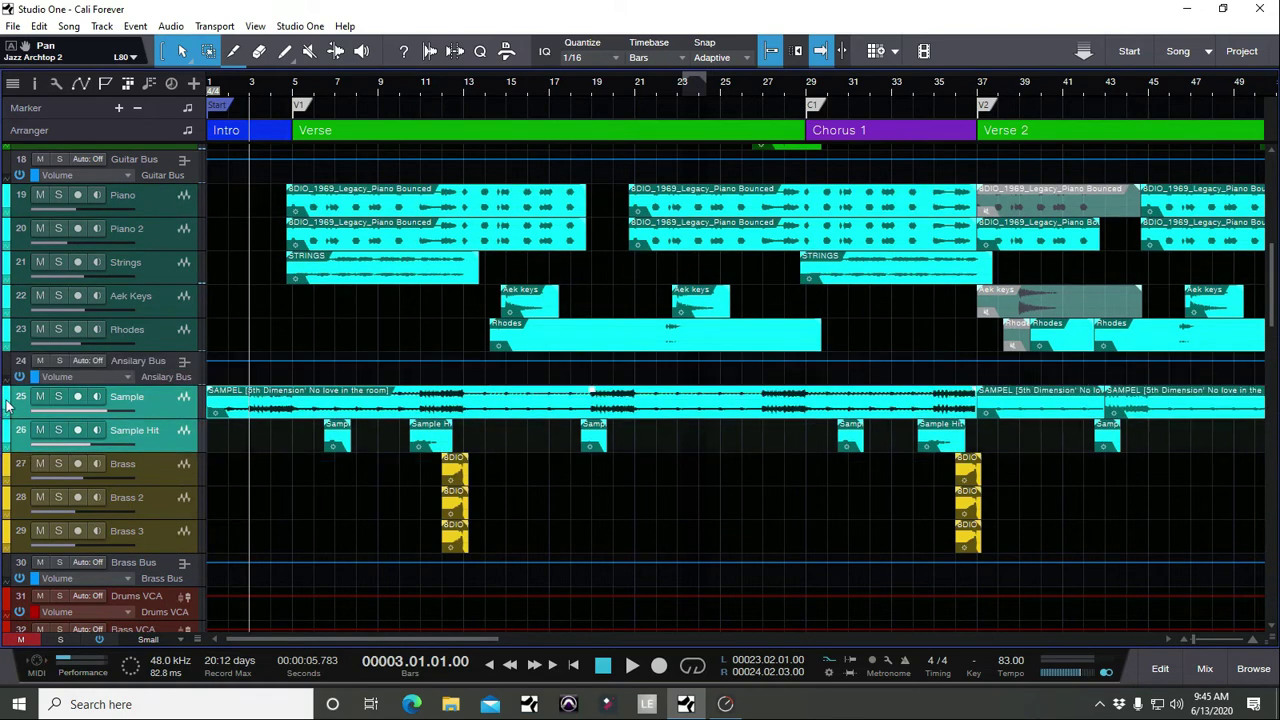
{"action": "left_click", "coordinate": [8, 403]}
{"action": "left_click", "coordinate": [195, 410]}
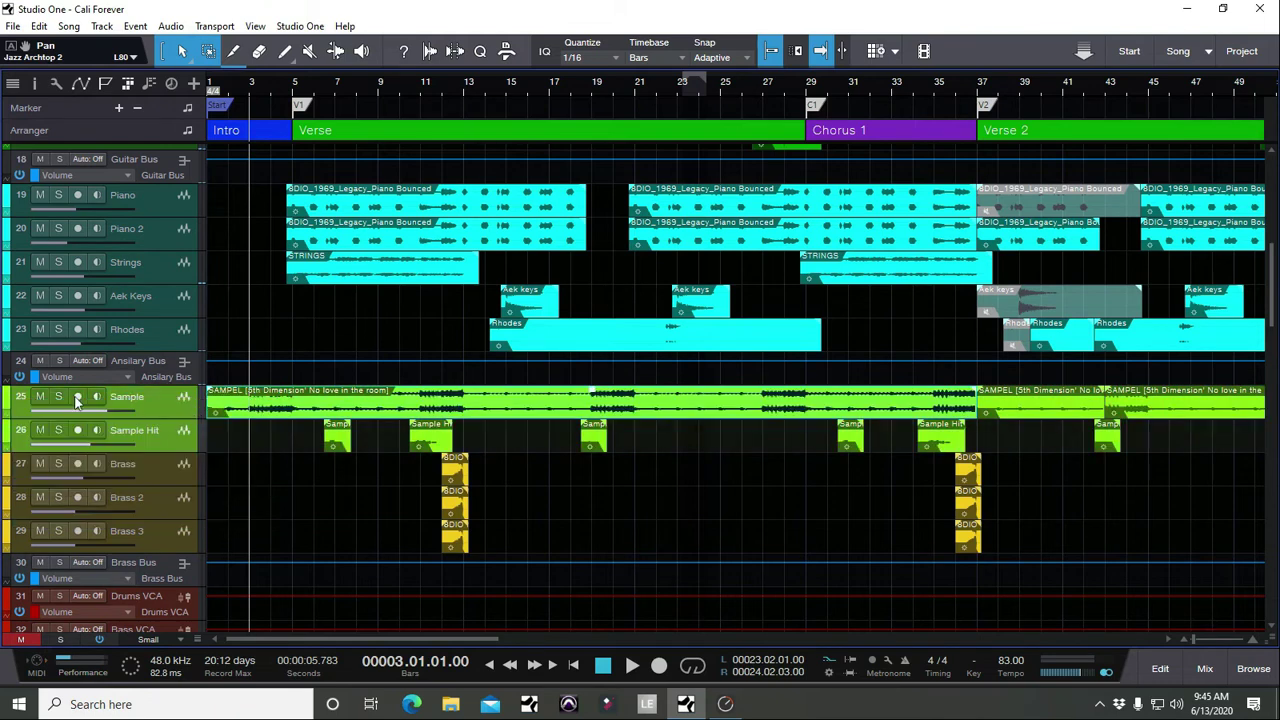
{"action": "left_click", "coordinate": [6, 402]}
{"action": "left_click", "coordinate": [176, 410]}
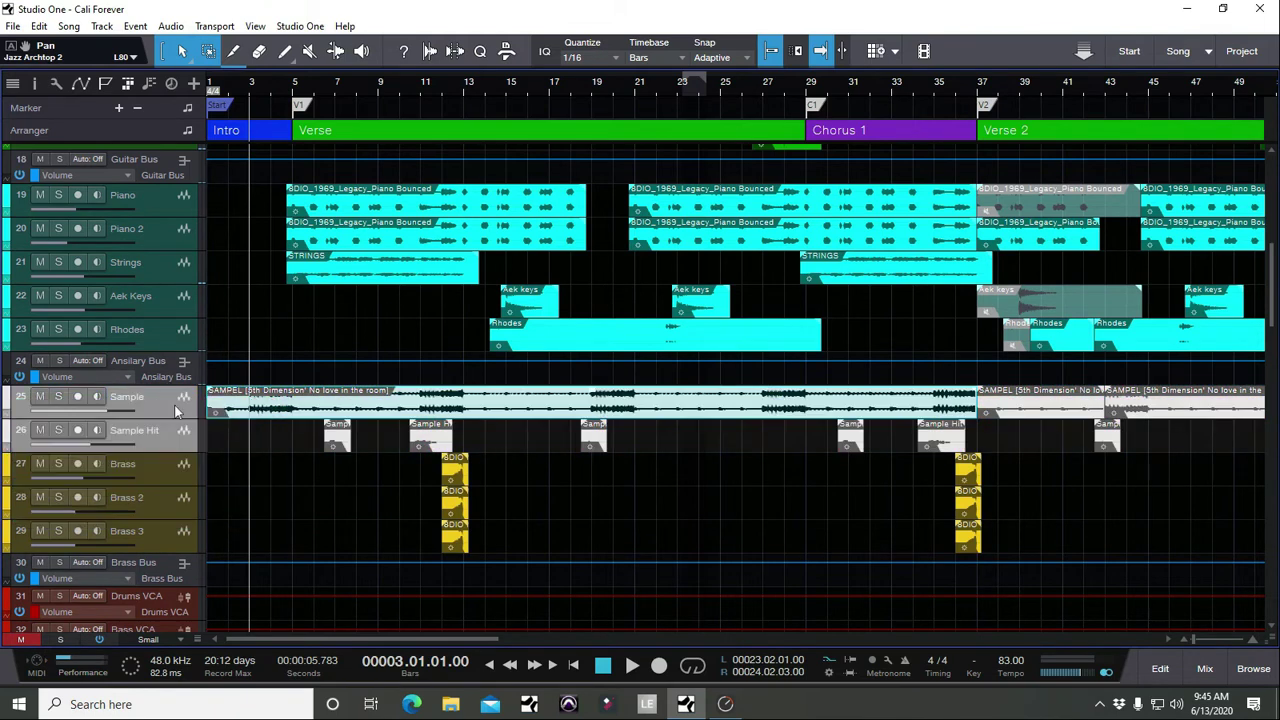
Compare the Piano through Rhodes tracks with the Sample and Sample Hit pair by selecting each group in turn, ending on Strings.
{"action": "left_click", "coordinate": [177, 205]}
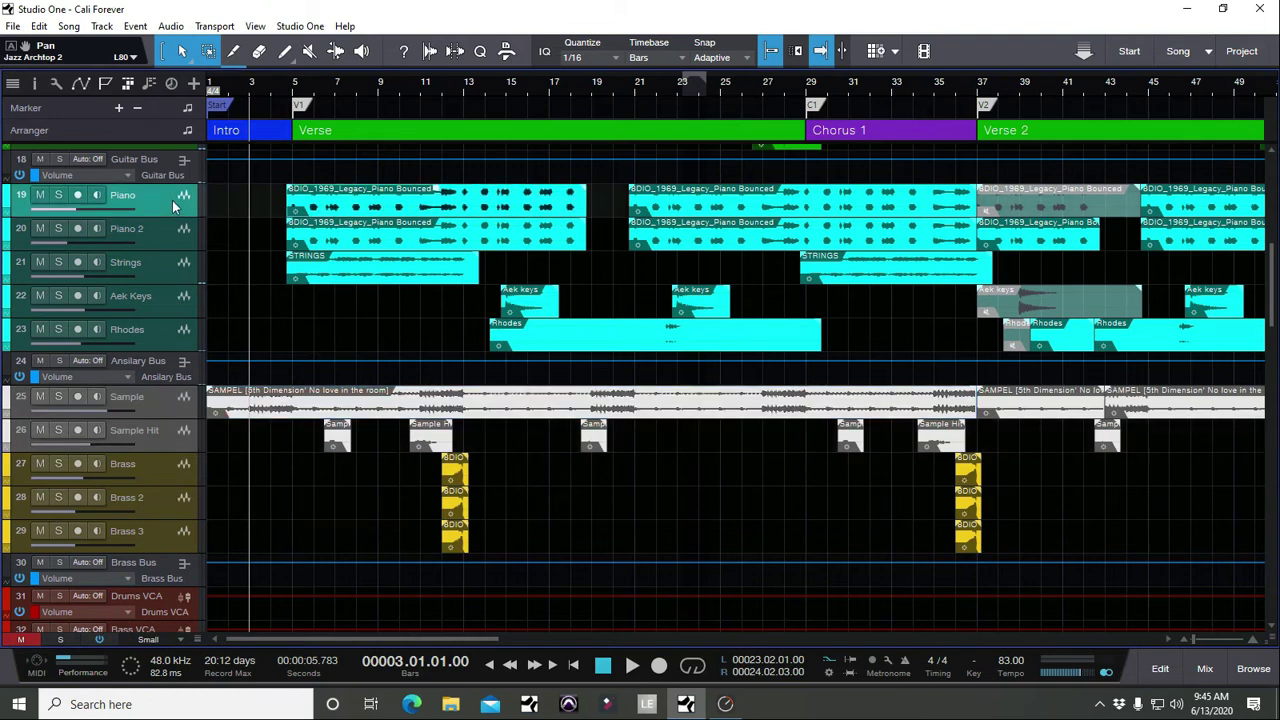
{"action": "left_click", "coordinate": [168, 336], "text": "shift"}
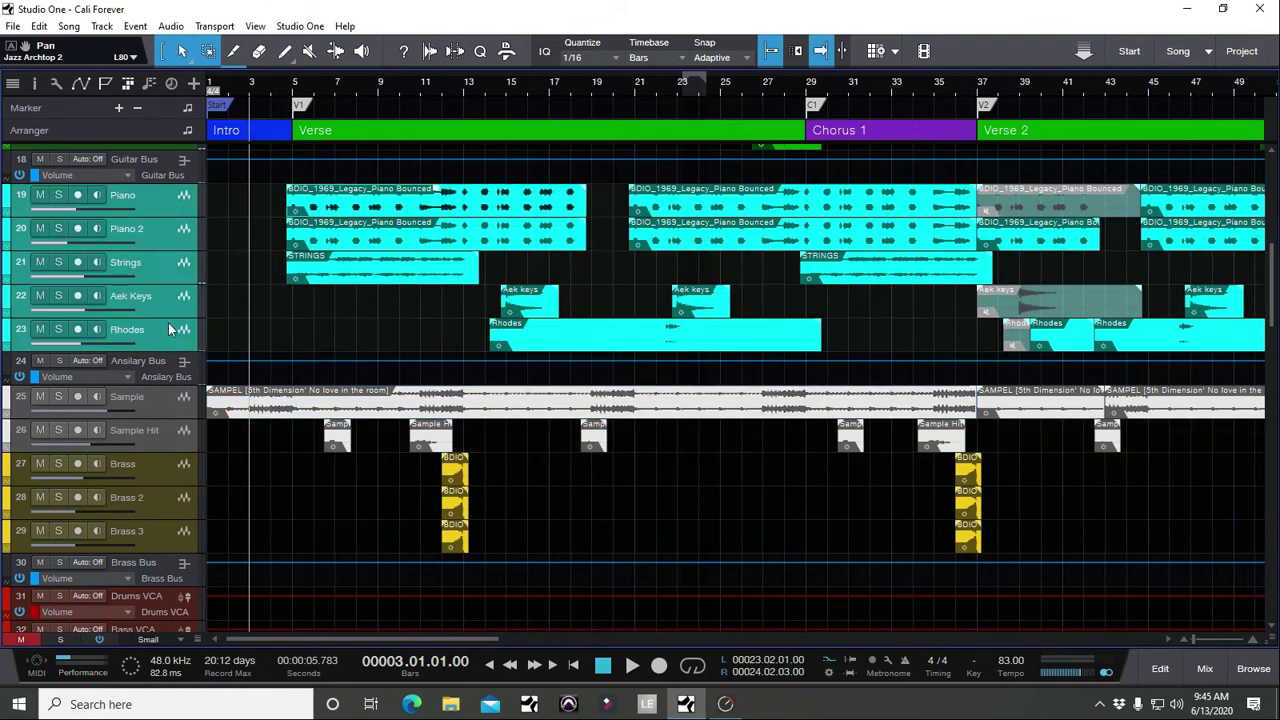
{"action": "left_click", "coordinate": [162, 402]}
{"action": "left_click", "coordinate": [167, 436], "text": "shift"}
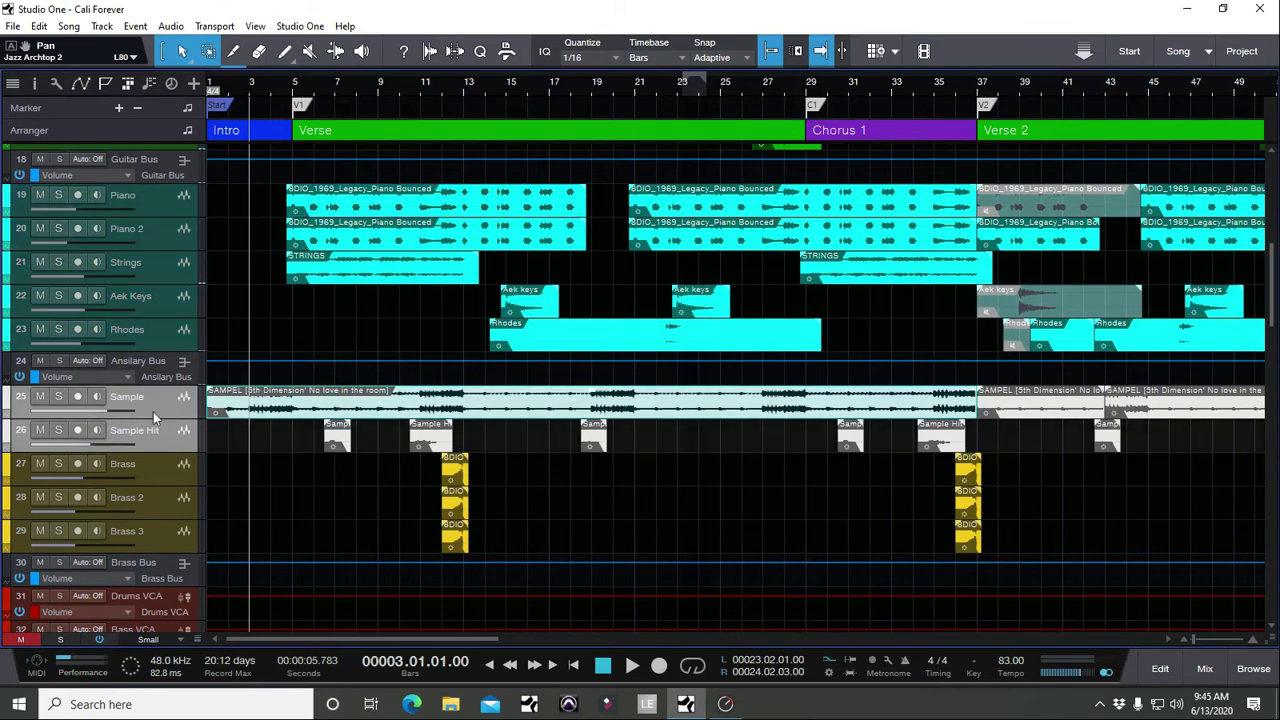
{"action": "left_click", "coordinate": [178, 272]}
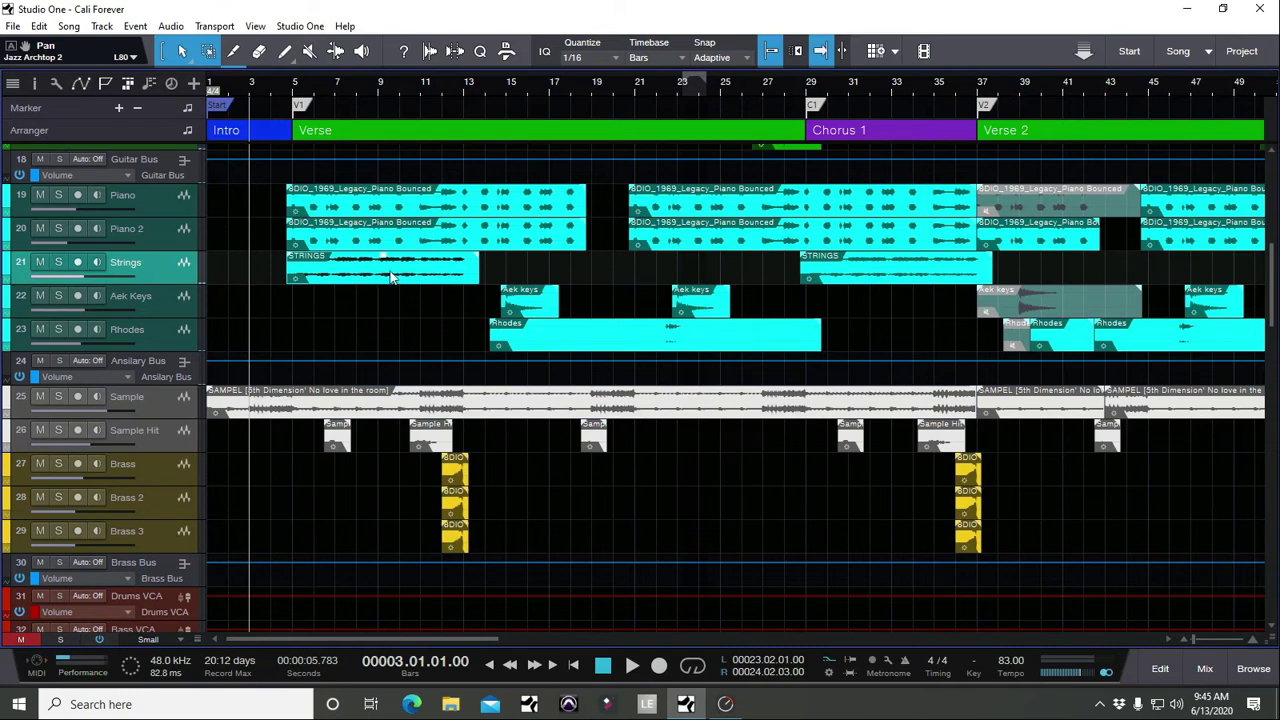
Move the Sample and Sample Hit tracks directly above Piano and recolour them cyan like the other ancillary tracks.
{"action": "left_click", "coordinate": [183, 400]}
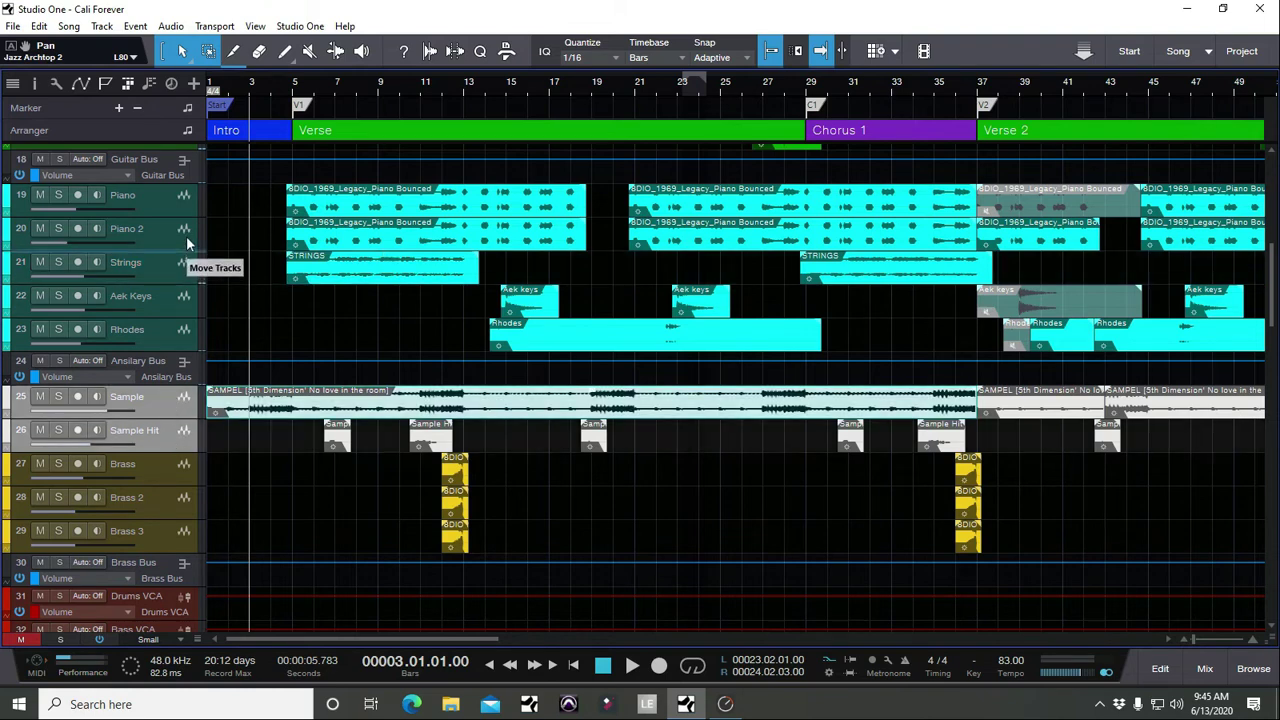
{"action": "left_click_drag", "start_coordinate": [187, 243], "coordinate": [186, 190]}
{"action": "left_click", "coordinate": [12, 202]}
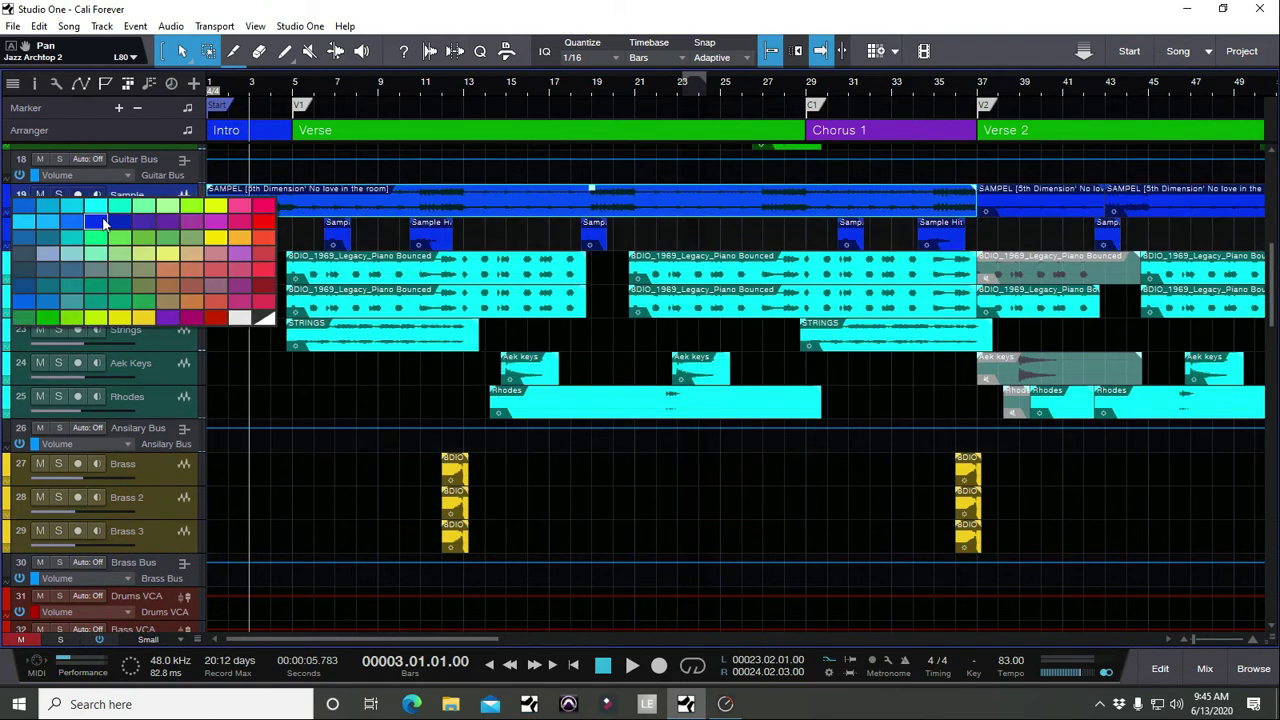
{"action": "left_click", "coordinate": [97, 208]}
Review the cyan group by selecting its tracks down through Rhodes, ending with only Sample selected.
{"action": "left_click", "coordinate": [167, 268]}
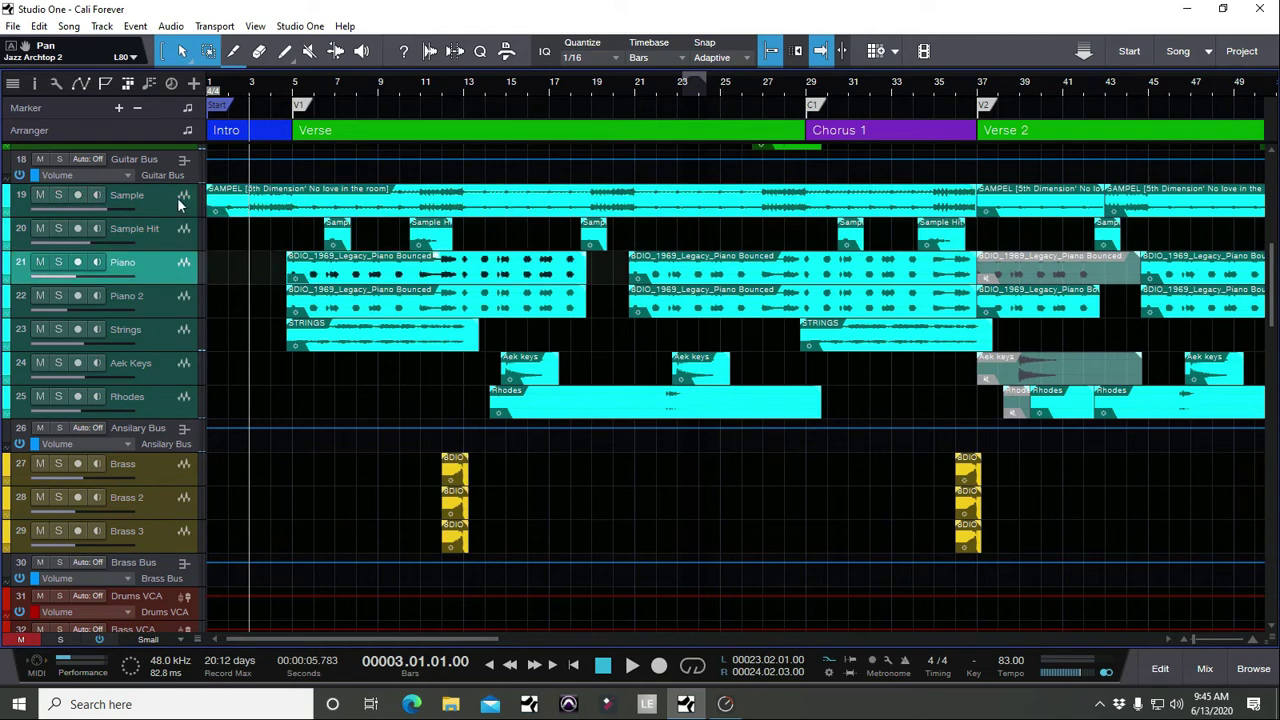
{"action": "left_click", "coordinate": [180, 405], "text": "shift"}
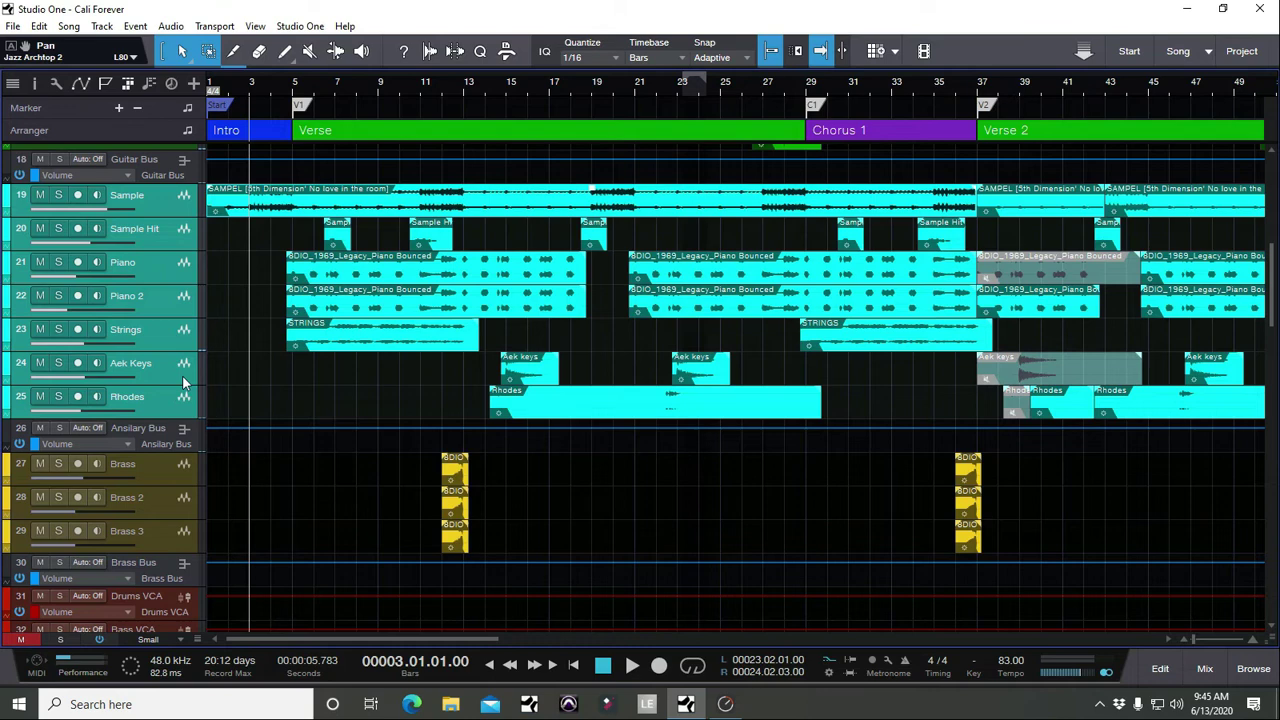
{"action": "left_click", "coordinate": [170, 208]}
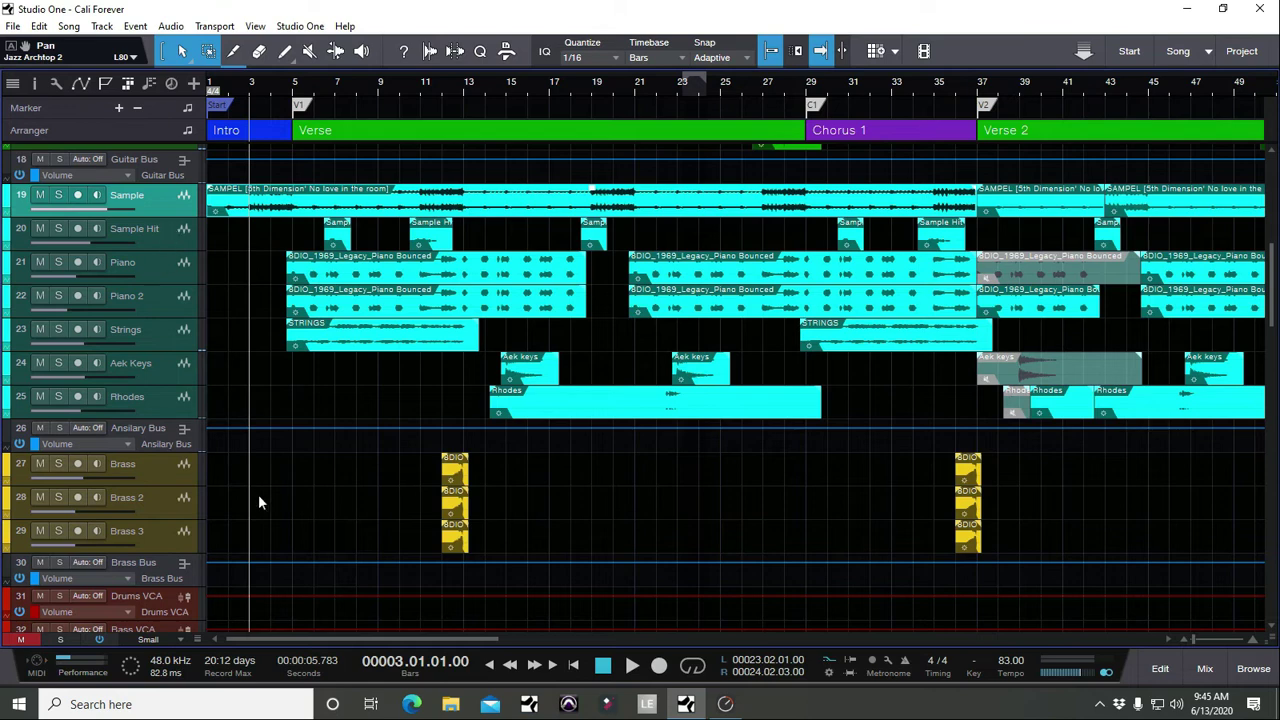
Recolour the Brass, Brass 2 and Brass 3 tracks bright yellow together, ending with only Brass selected.
{"action": "scroll", "coordinate": [220, 495], "scroll_direction": "down", "scroll_amount": 1}
{"action": "left_click", "coordinate": [167, 435]}
{"action": "left_click", "coordinate": [182, 498], "text": "shift"}
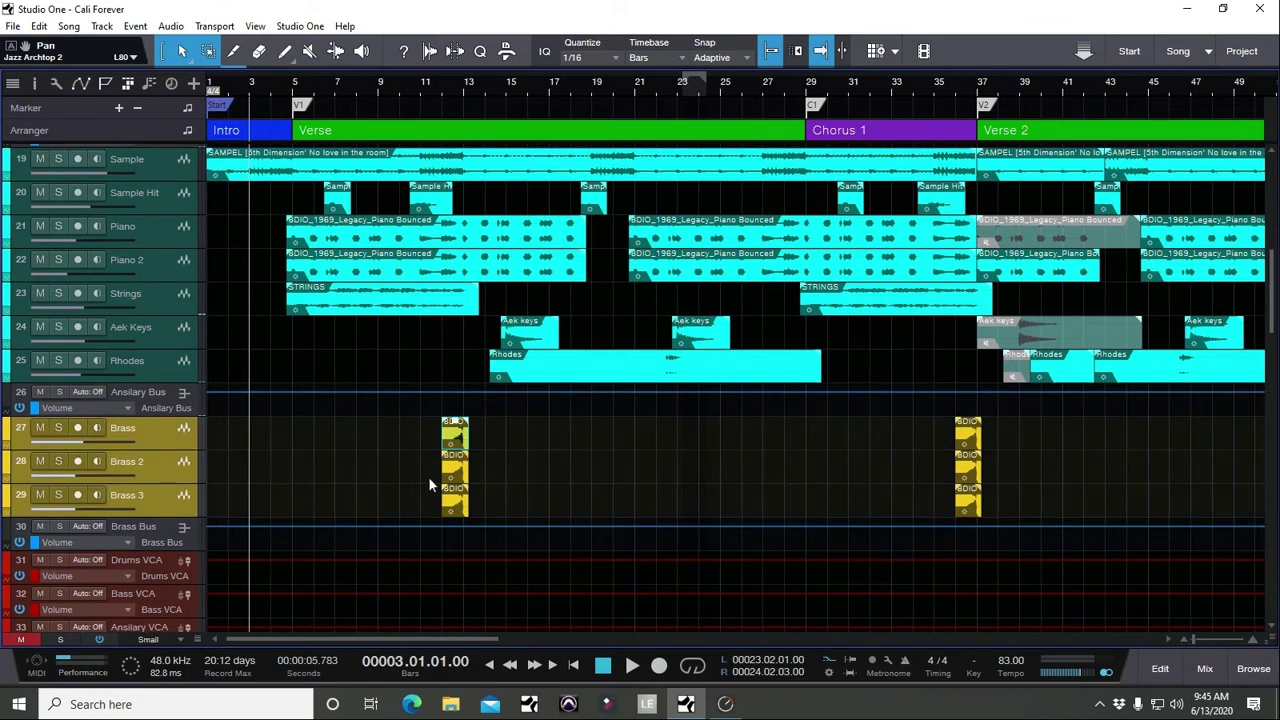
{"action": "left_click_drag", "start_coordinate": [437, 88], "coordinate": [452, 136]}
{"action": "key", "text": "w"}
{"action": "key", "text": "w"}
{"action": "key", "text": "w"}
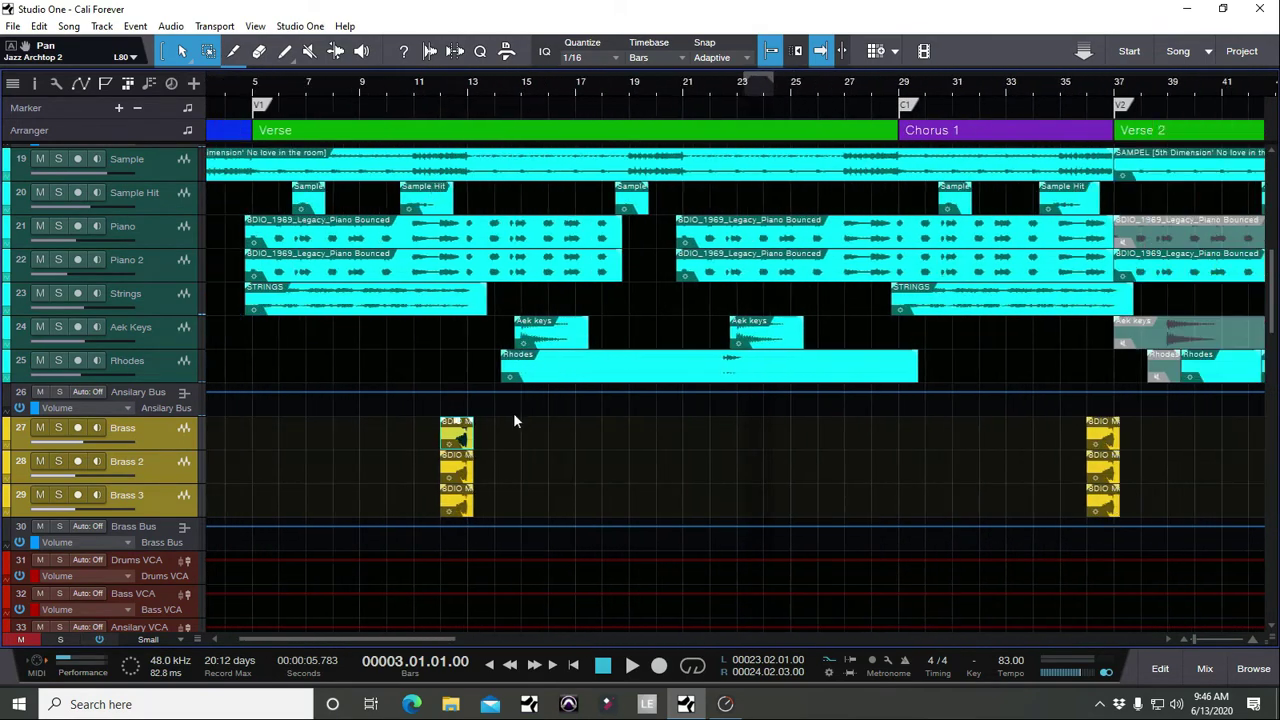
{"action": "left_click", "coordinate": [8, 432]}
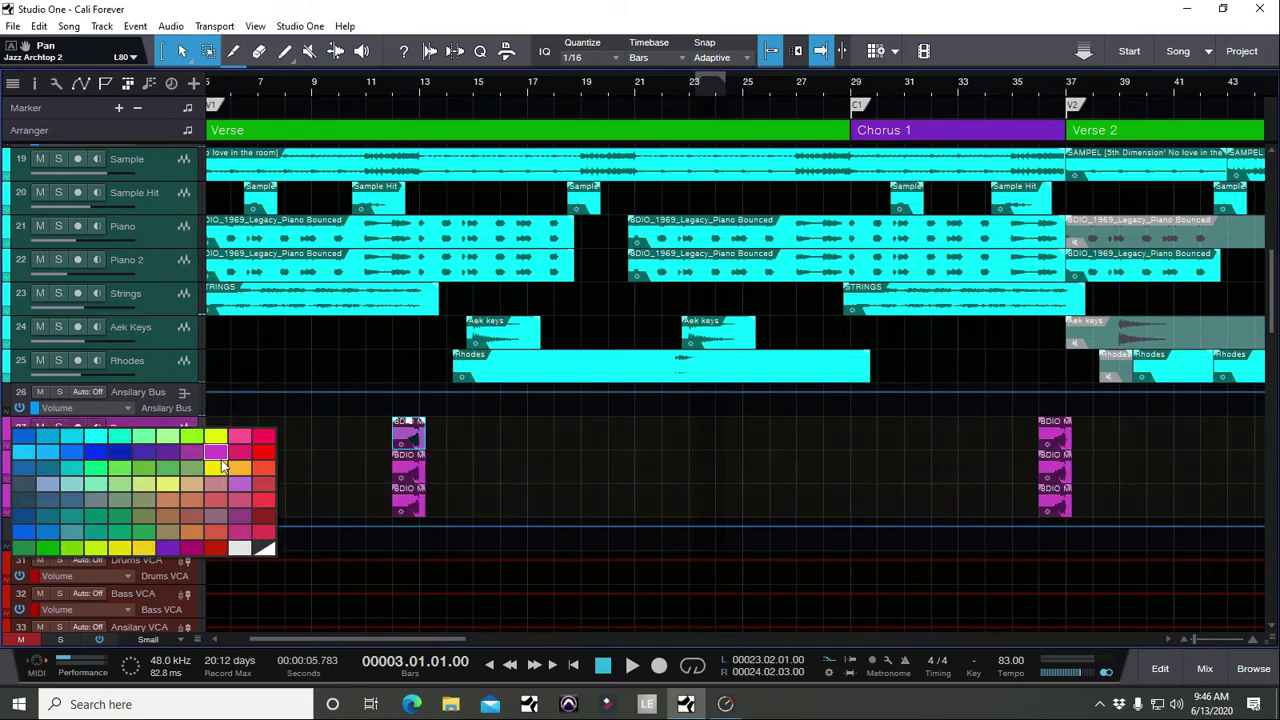
{"action": "left_click", "coordinate": [124, 551]}
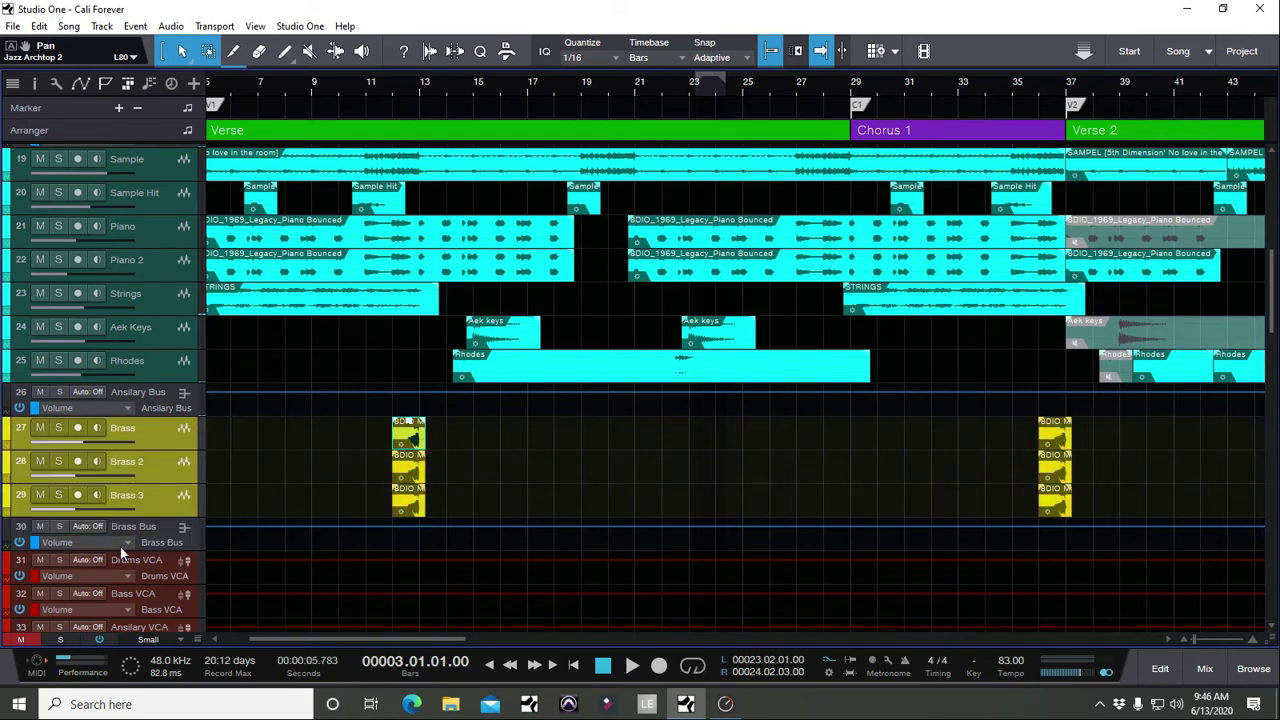
{"action": "left_click", "coordinate": [162, 436]}
Review the colour-coded track groups from Brass up to the drums, selecting Kick through Crash as one group.
{"action": "scroll", "coordinate": [158, 465], "scroll_direction": "up", "scroll_amount": 1}
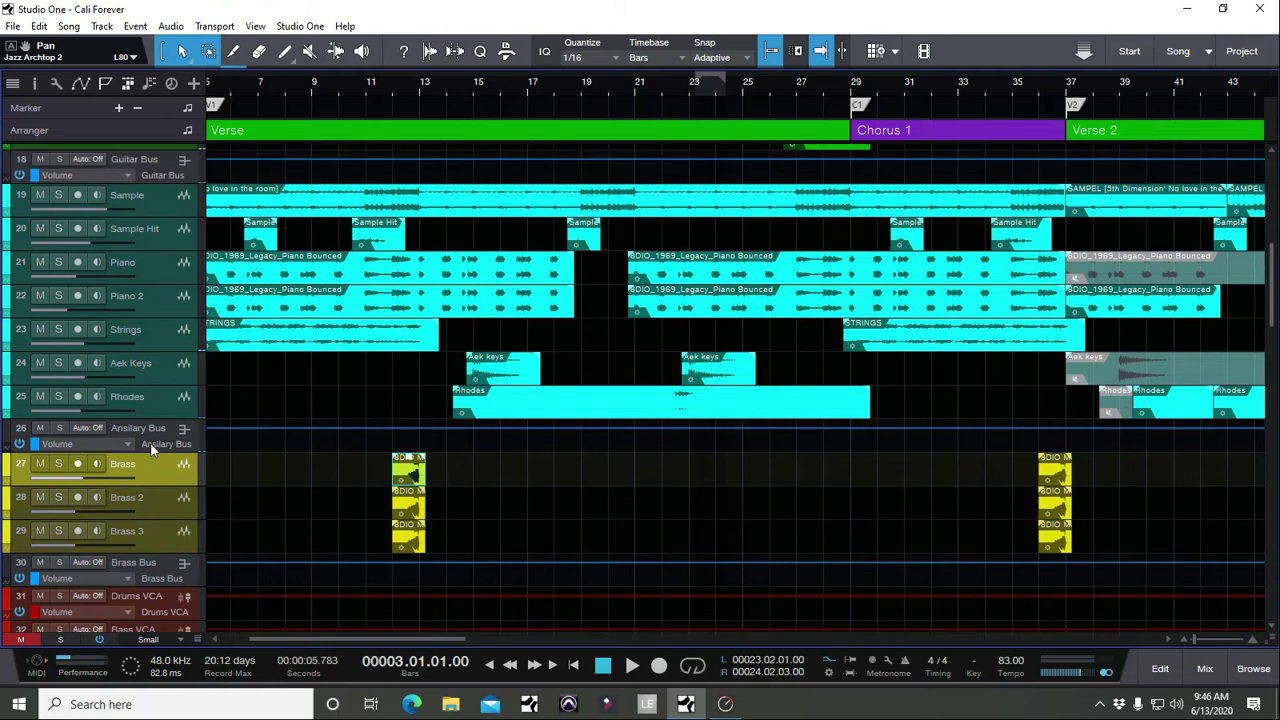
{"action": "scroll", "coordinate": [128, 552], "scroll_direction": "down", "scroll_amount": 1}
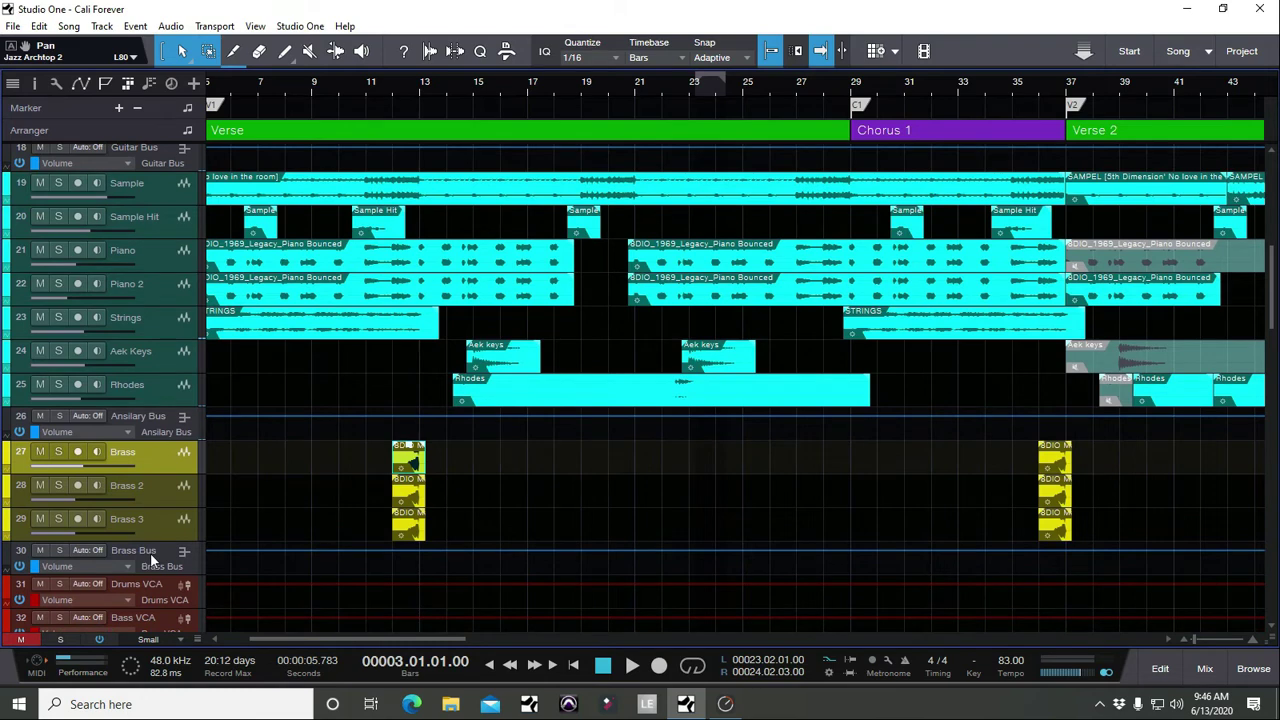
{"action": "scroll", "coordinate": [151, 247], "scroll_direction": "up", "scroll_amount": 7}
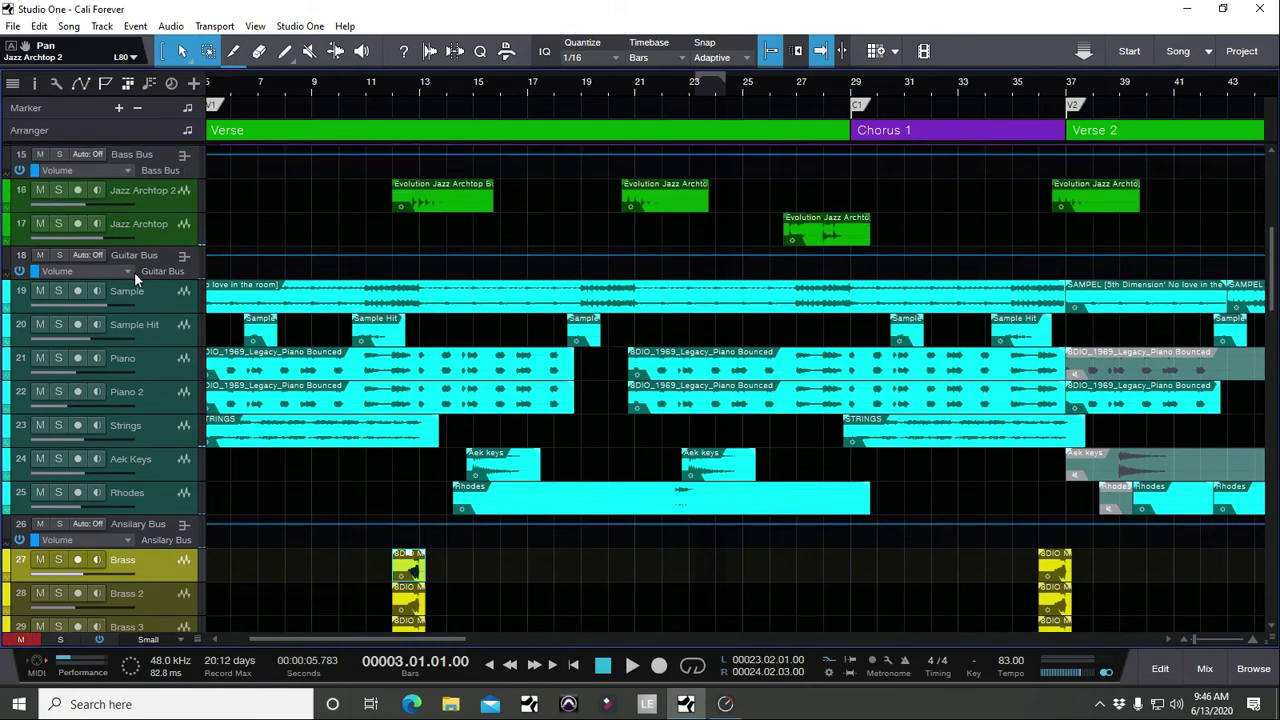
{"action": "scroll", "coordinate": [152, 357], "scroll_direction": "up", "scroll_amount": 2}
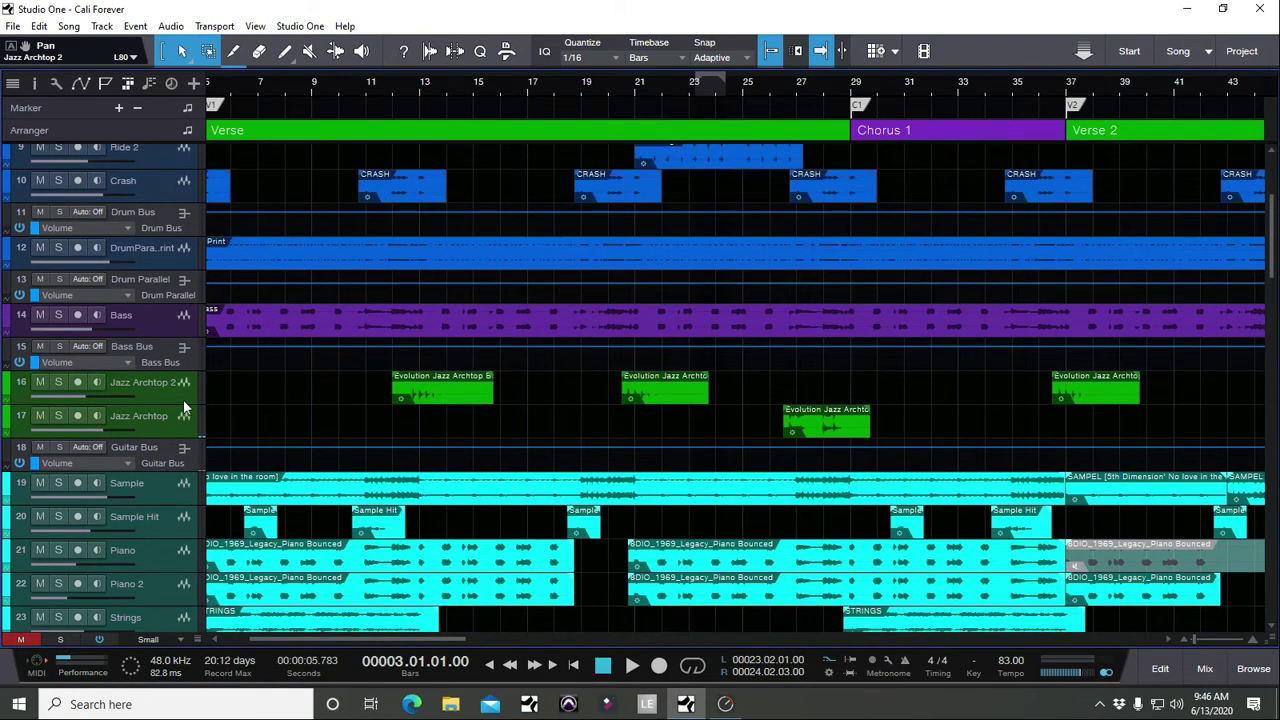
{"action": "scroll", "coordinate": [183, 399], "scroll_direction": "up", "scroll_amount": 1}
{"action": "scroll", "coordinate": [276, 364], "scroll_direction": "up", "scroll_amount": 5}
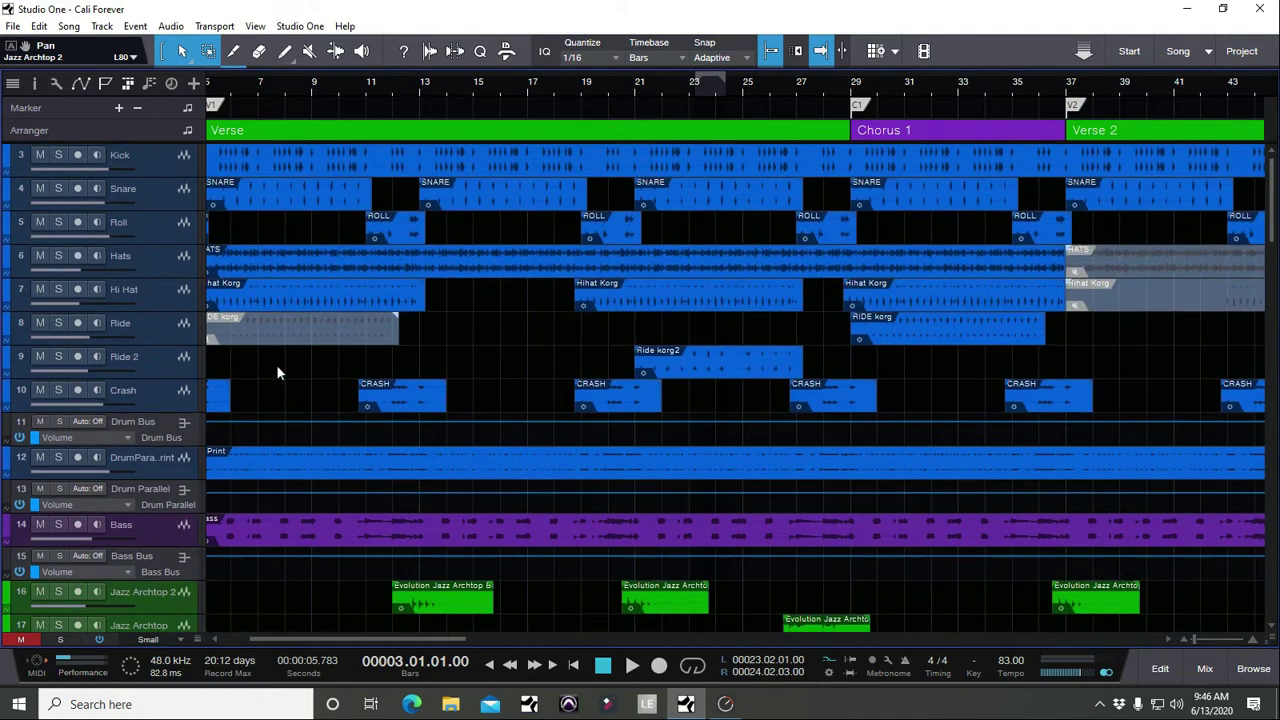
{"action": "left_click", "coordinate": [172, 160]}
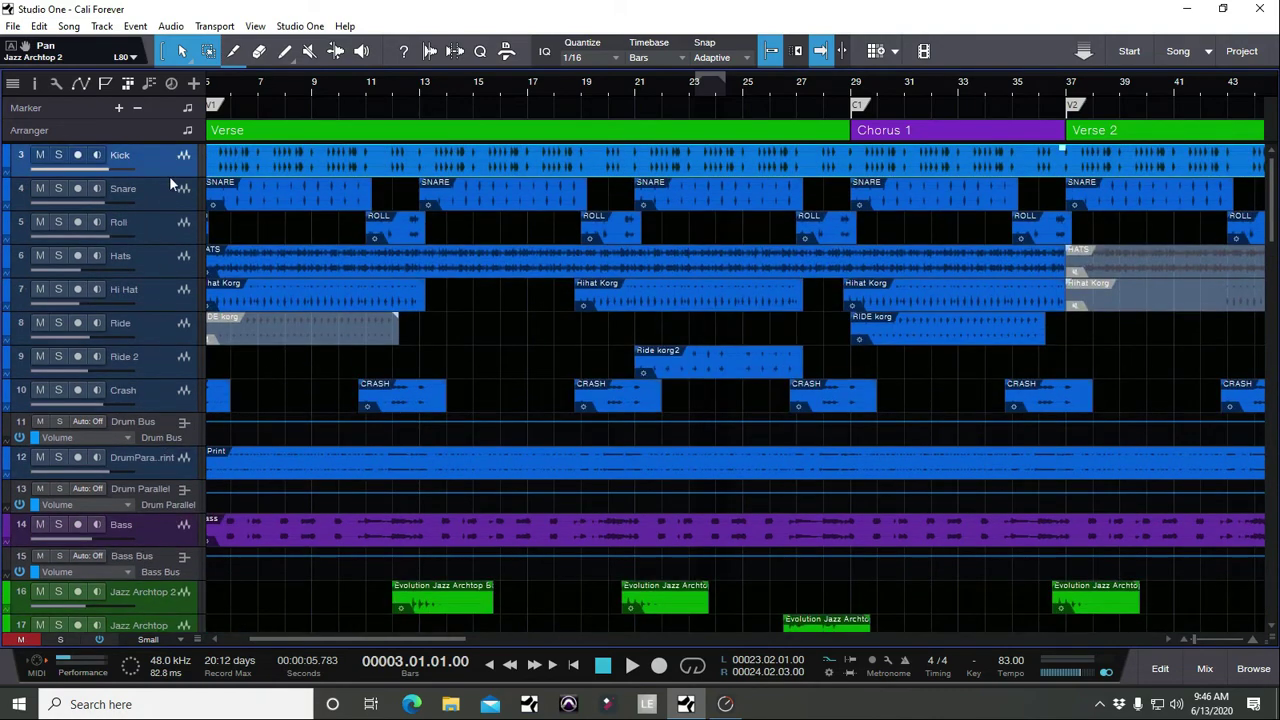
{"action": "left_click", "coordinate": [165, 381], "text": "shift"}
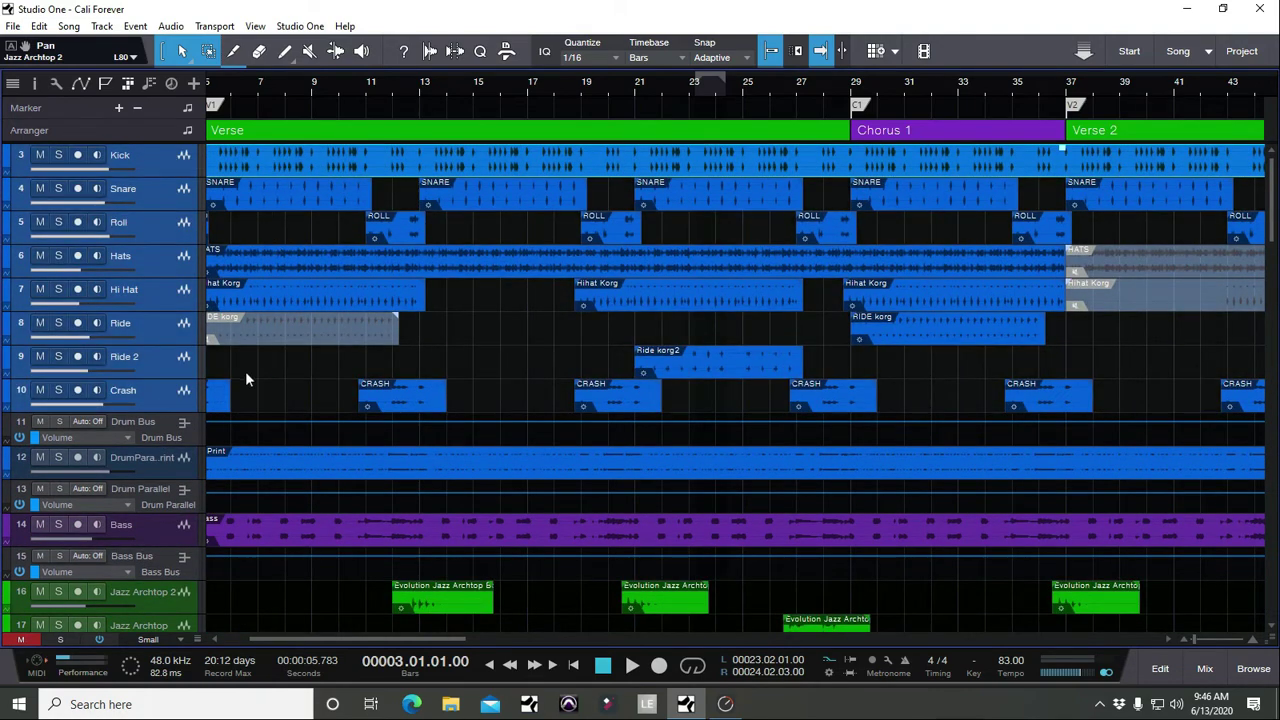
{"action": "left_click", "coordinate": [159, 397]}
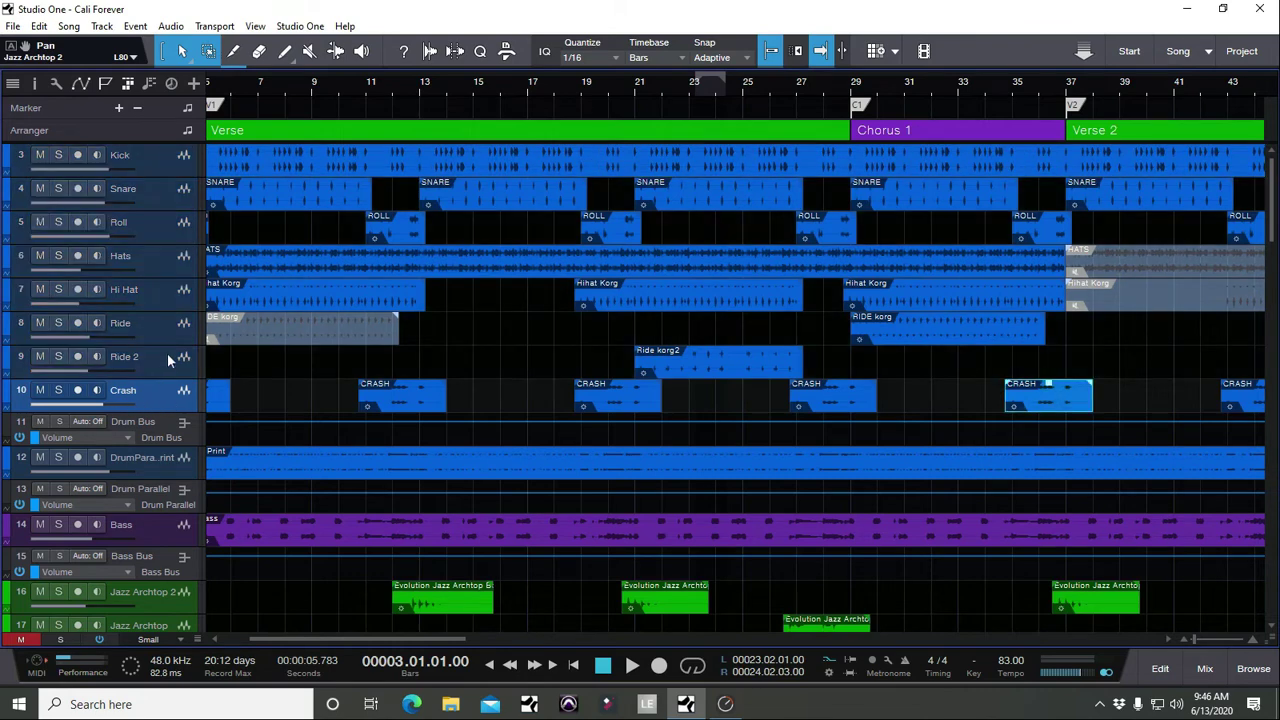
{"action": "left_click", "coordinate": [172, 158], "text": "shift"}
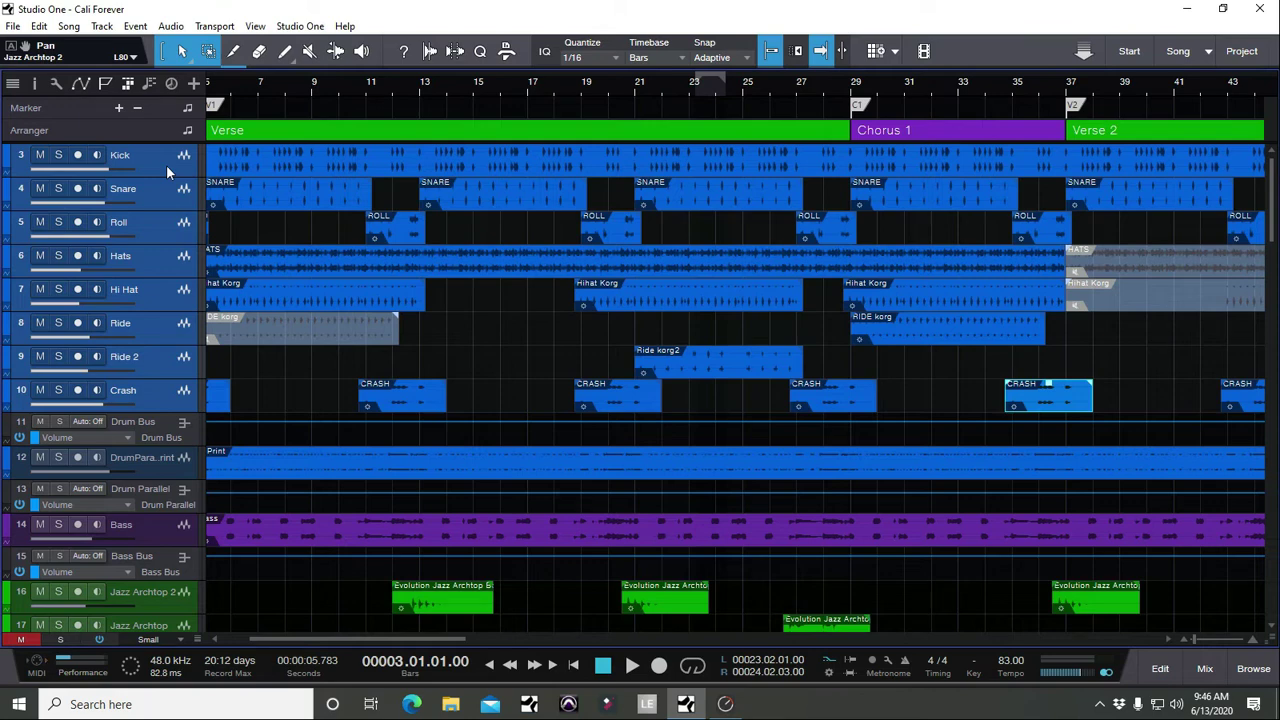
Try dark blue on the drum tracks from Kick through Crash and return them to the same blue as the drum parallel track.
{"action": "left_click", "coordinate": [173, 168]}
{"action": "left_click", "coordinate": [177, 397], "text": "shift"}
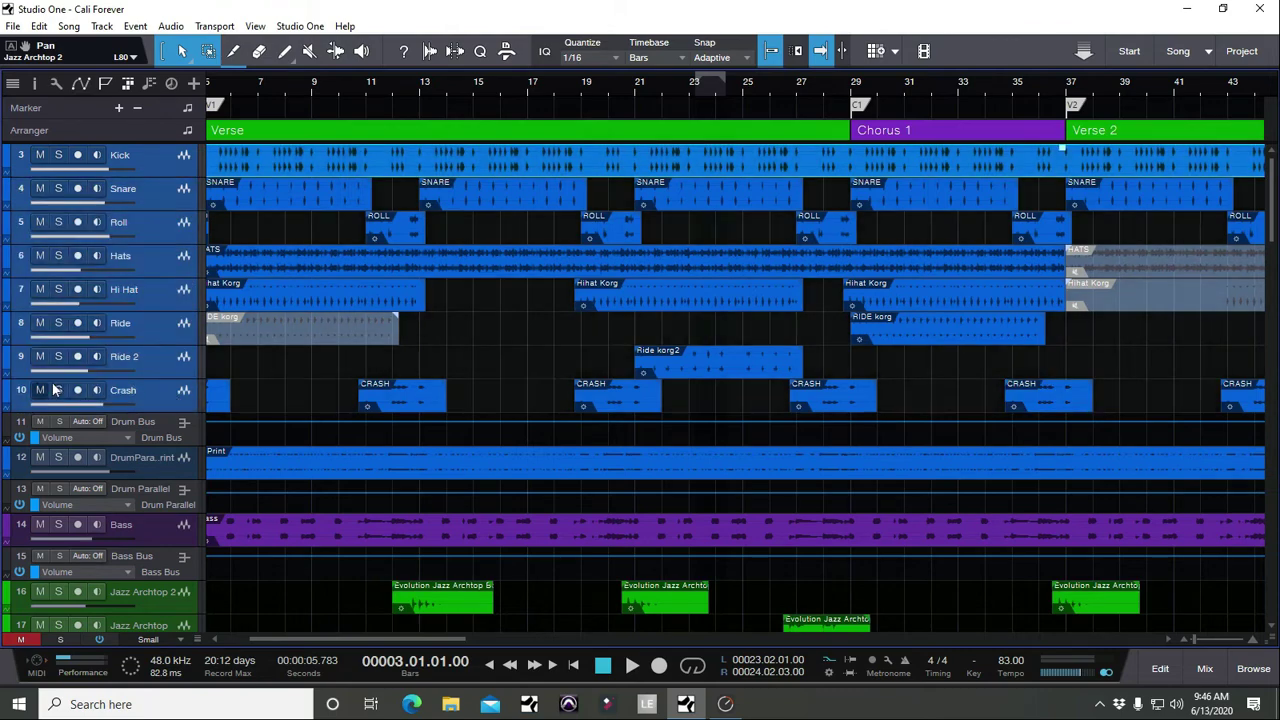
{"action": "left_click", "coordinate": [16, 360]}
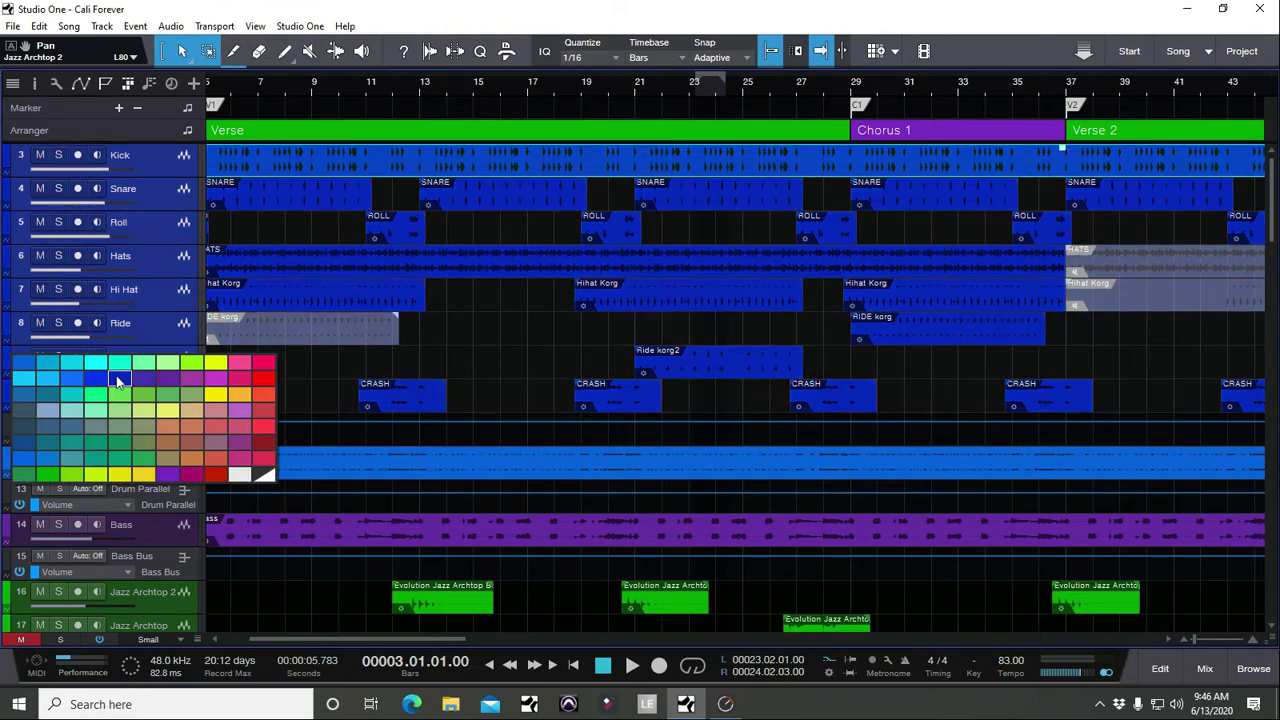
{"action": "left_click", "coordinate": [25, 457]}
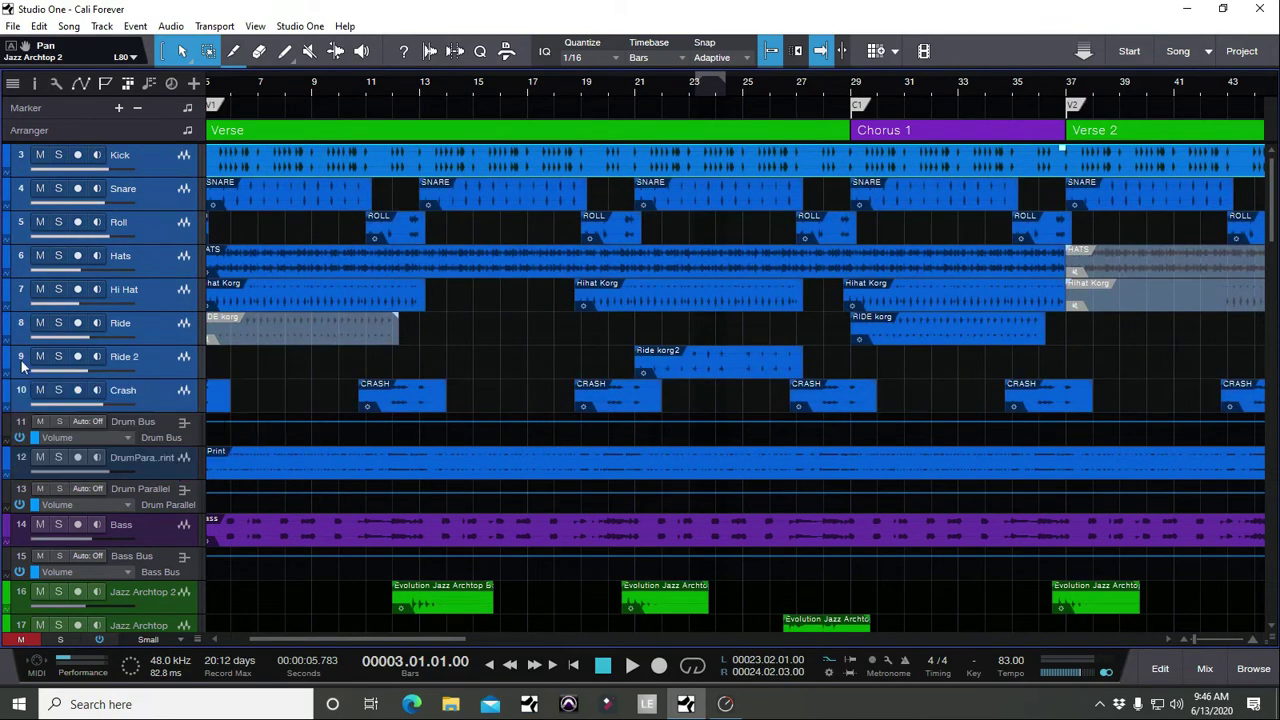
{"action": "left_click", "coordinate": [184, 402]}
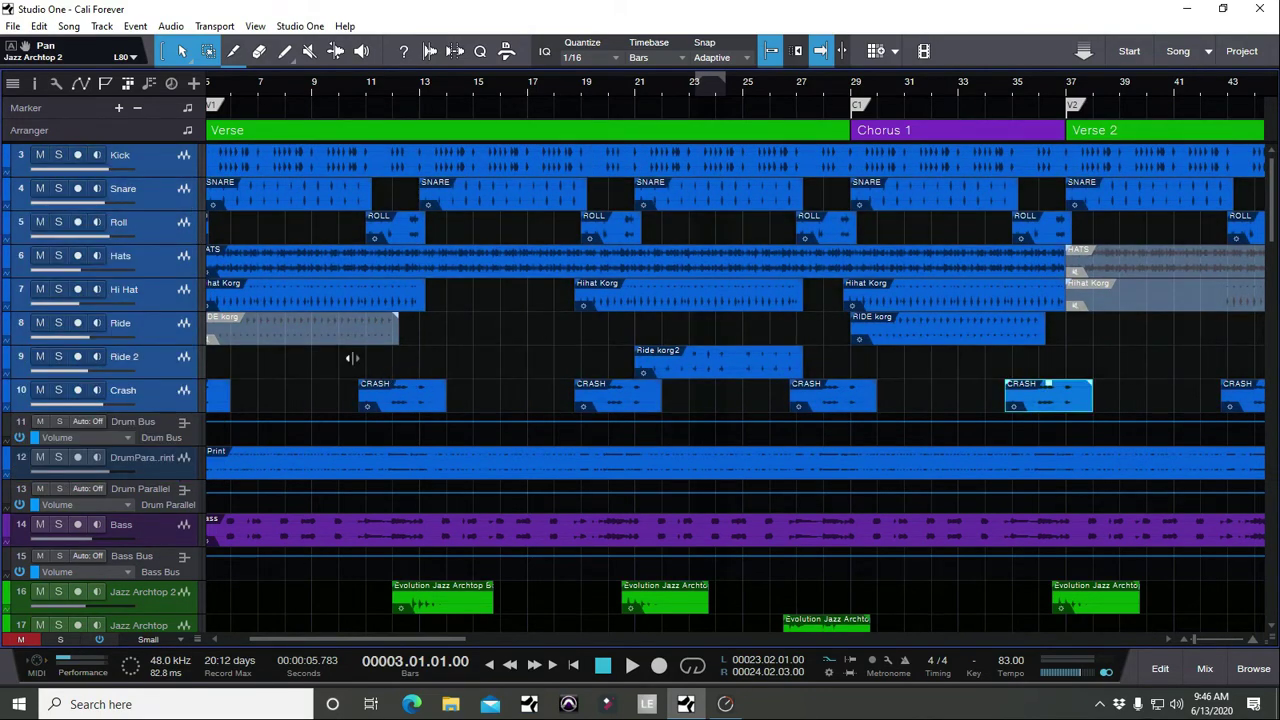
Examine the lead vocal tracks, following the green CleanPunches track against Main Verse 1 and Main Verse 2 through the song.
{"action": "scroll", "coordinate": [340, 345], "scroll_direction": "down", "scroll_amount": 15}
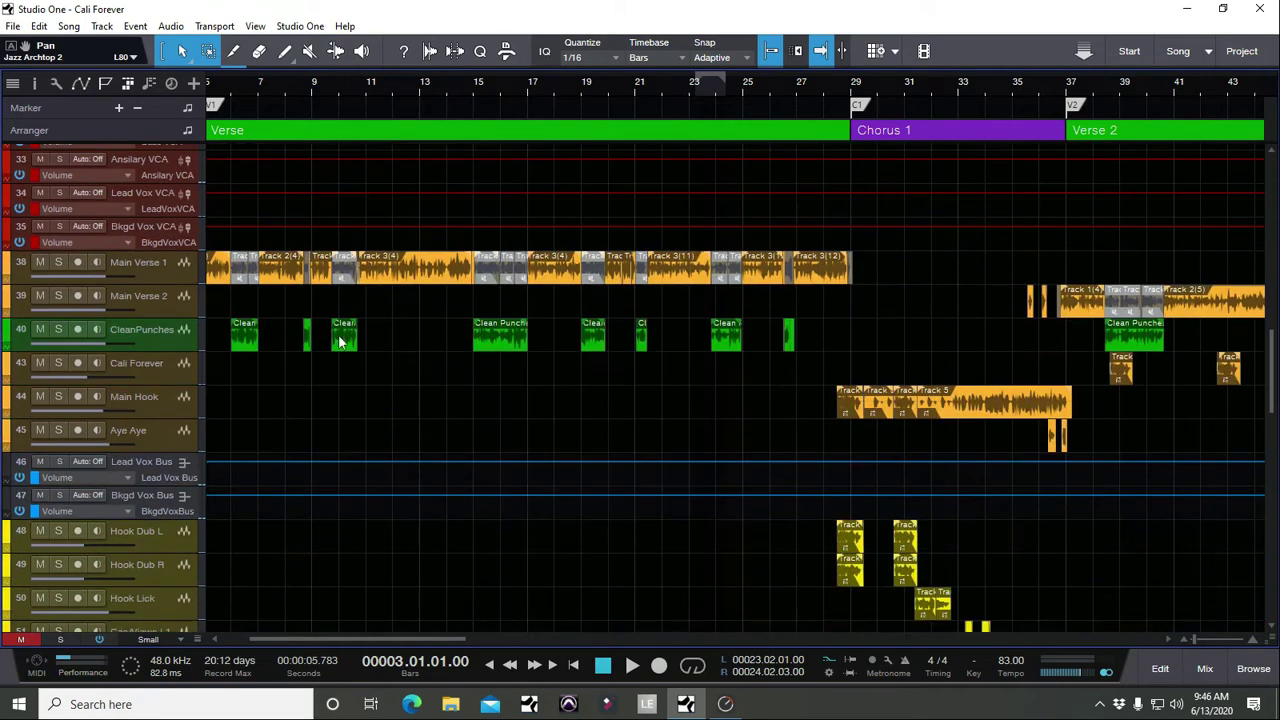
{"action": "scroll", "coordinate": [339, 342], "scroll_direction": "down", "scroll_amount": 1}
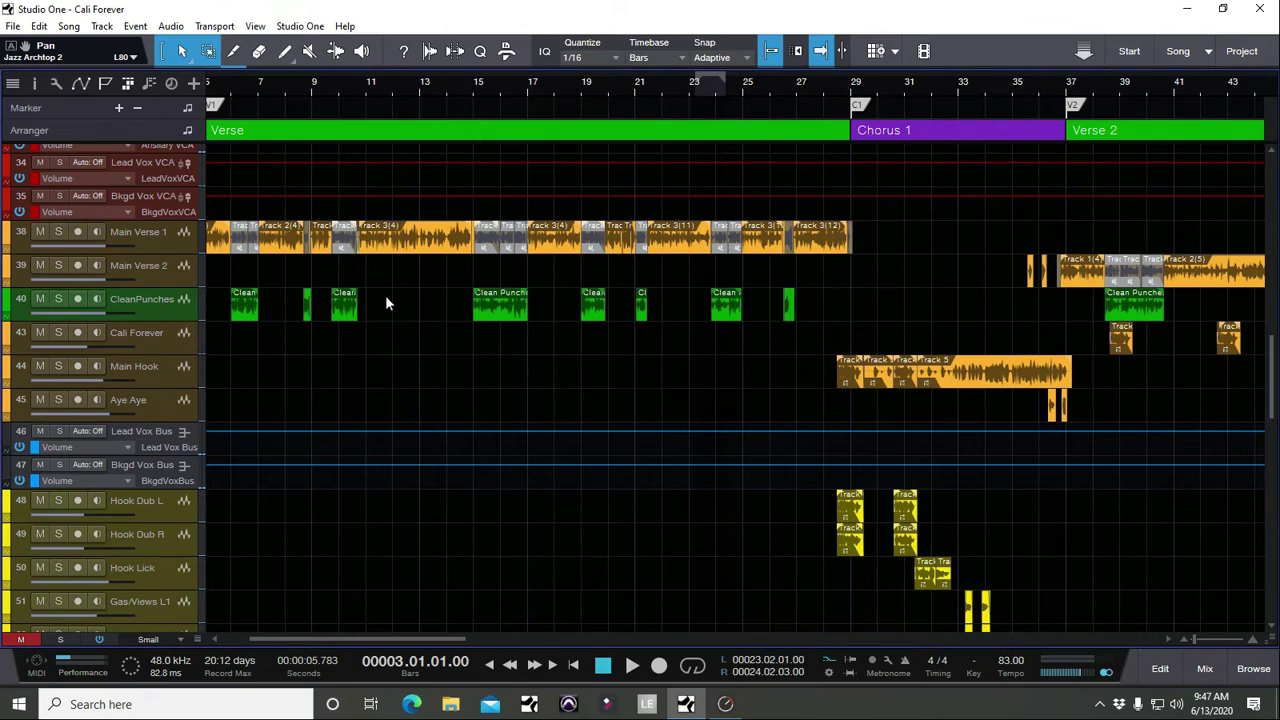
{"action": "scroll", "coordinate": [385, 295], "scroll_direction": "down", "scroll_amount": 2}
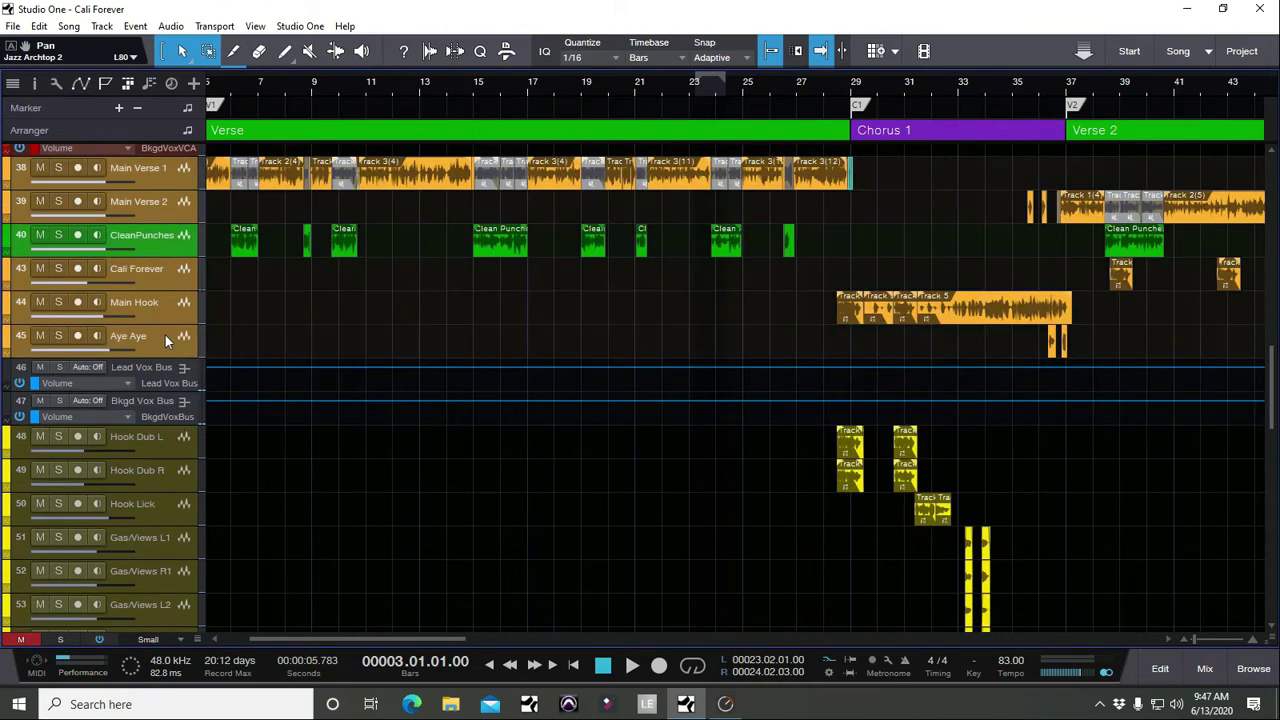
{"action": "scroll", "coordinate": [391, 264], "scroll_direction": "right", "scroll_amount": 3}
{"action": "left_click", "coordinate": [170, 248]}
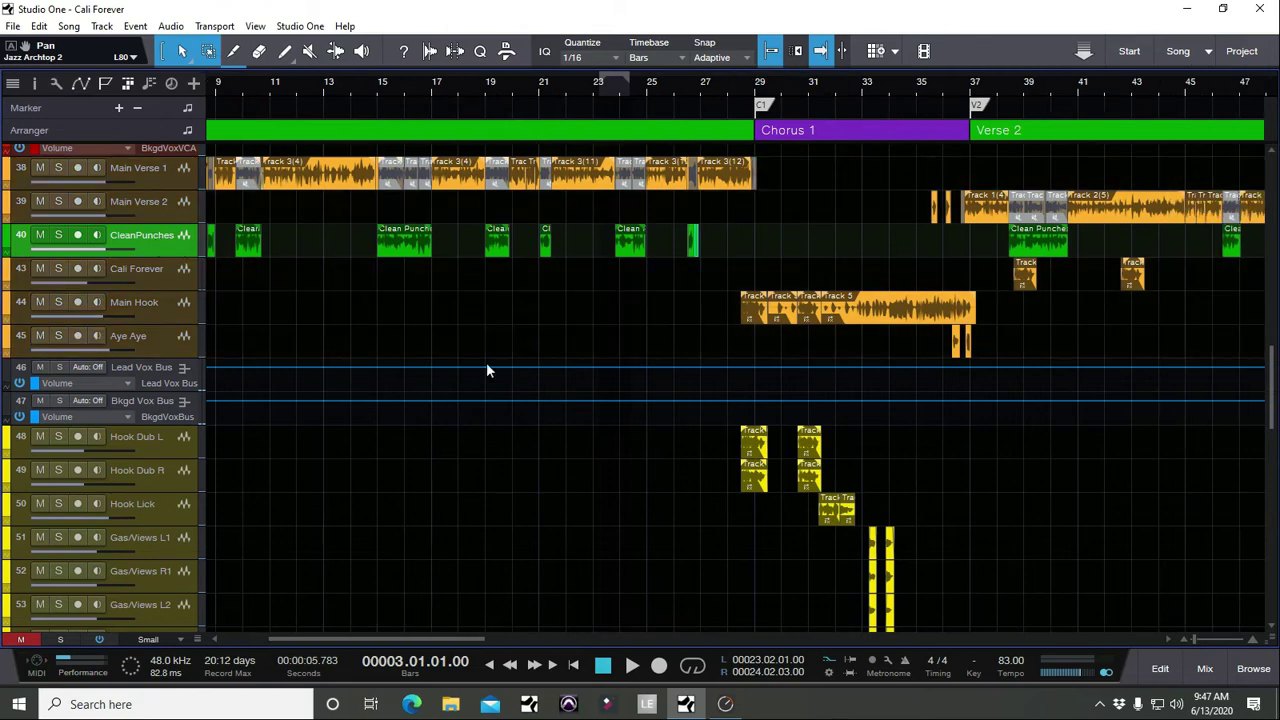
{"action": "scroll", "coordinate": [552, 279], "scroll_direction": "right", "scroll_amount": 10}
{"action": "scroll", "coordinate": [554, 254], "scroll_direction": "right", "scroll_amount": 5}
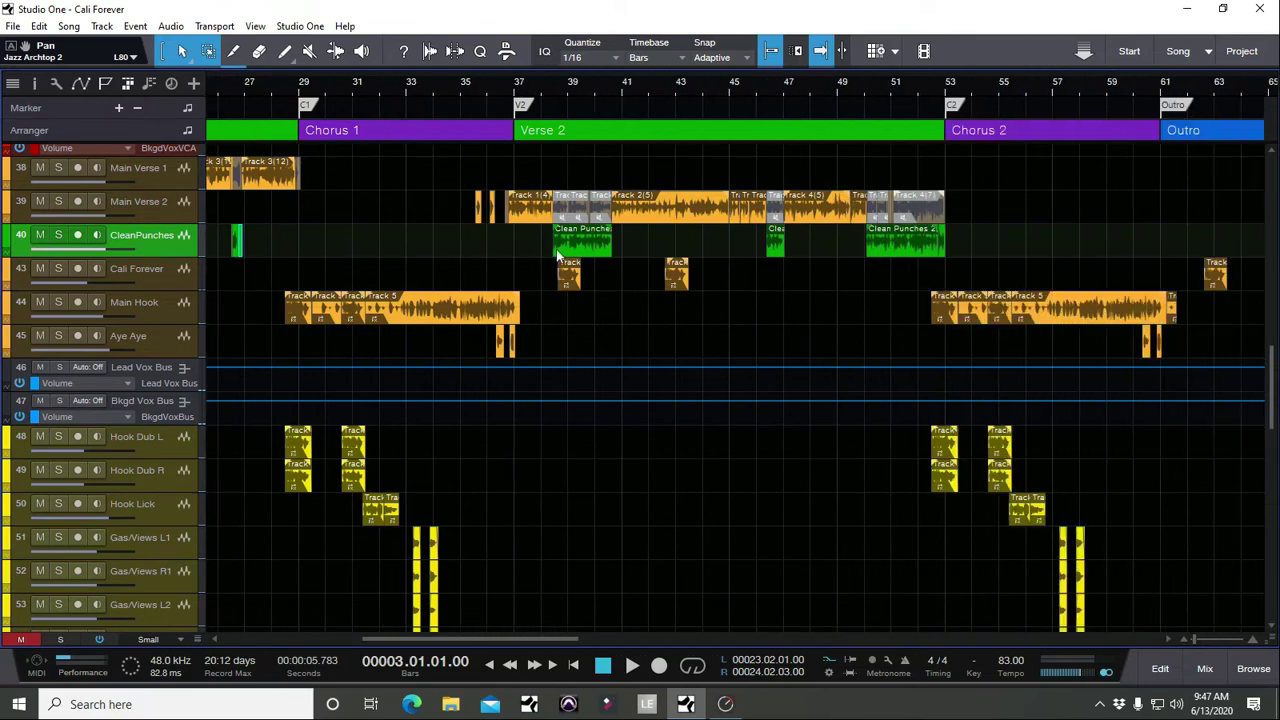
{"action": "scroll", "coordinate": [573, 251], "scroll_direction": "right", "scroll_amount": 10}
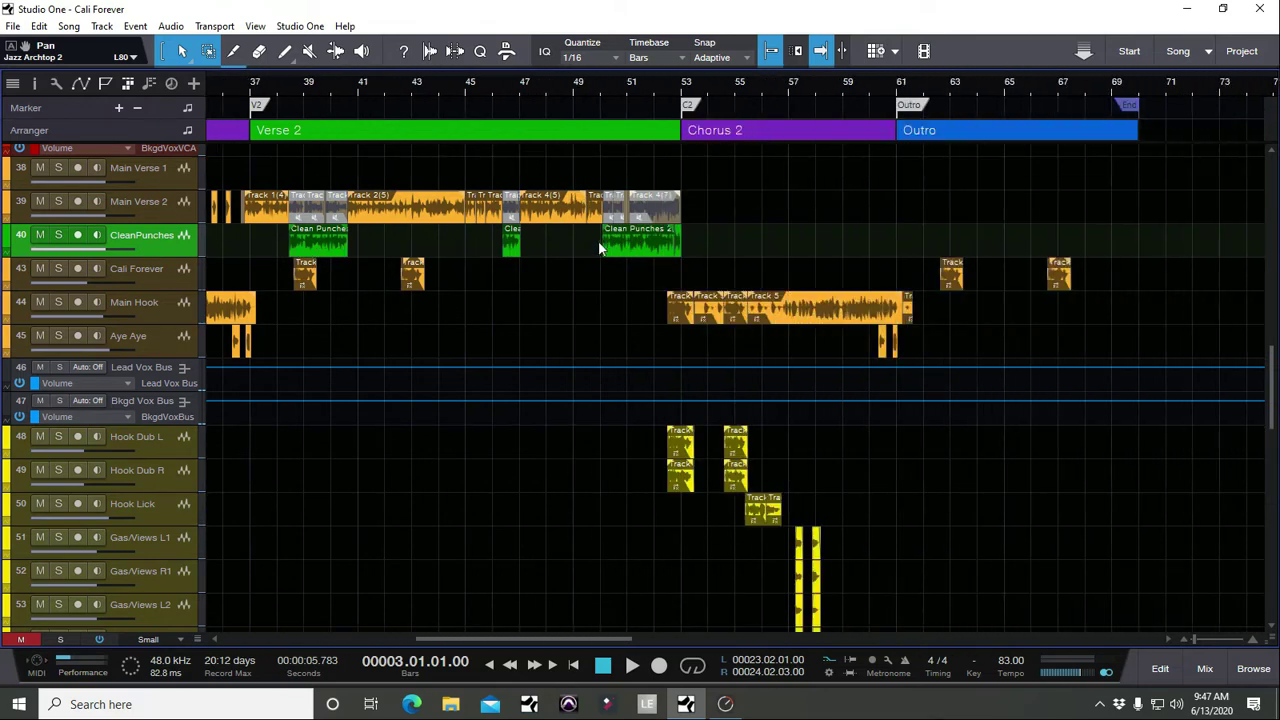
Reapply the same bright green to the CleanPunches track after checking its clips across both verses, leaving the track selected.
{"action": "scroll", "coordinate": [617, 269], "scroll_direction": "left", "scroll_amount": 4}
{"action": "scroll", "coordinate": [597, 268], "scroll_direction": "left", "scroll_amount": 12}
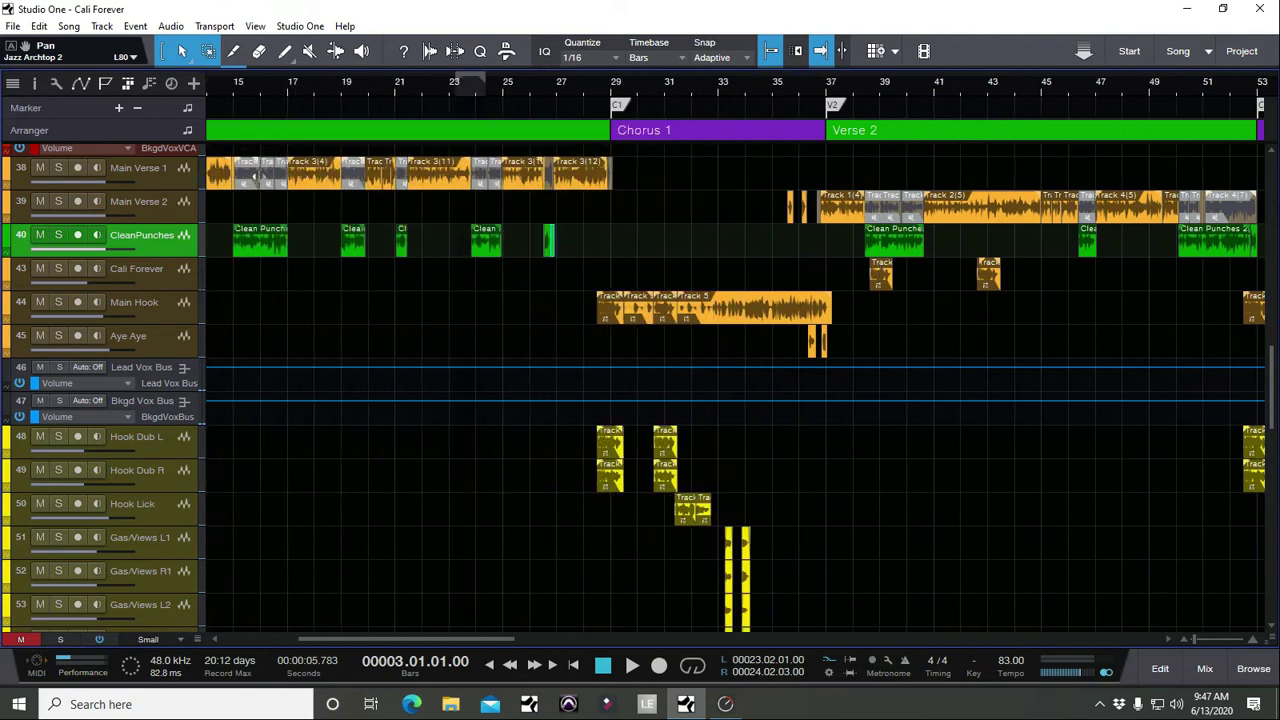
{"action": "scroll", "coordinate": [319, 253], "scroll_direction": "left", "scroll_amount": 8}
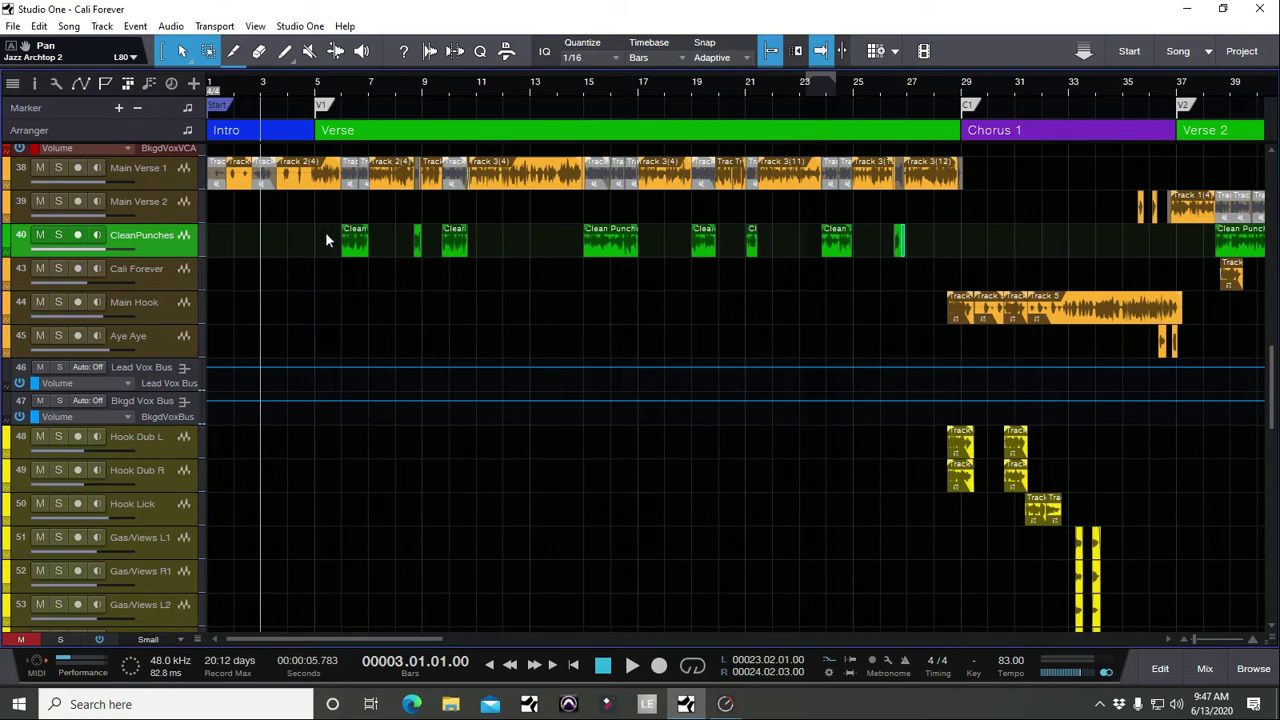
{"action": "scroll", "coordinate": [376, 262], "scroll_direction": "right", "scroll_amount": 10}
{"action": "scroll", "coordinate": [384, 260], "scroll_direction": "right", "scroll_amount": 3}
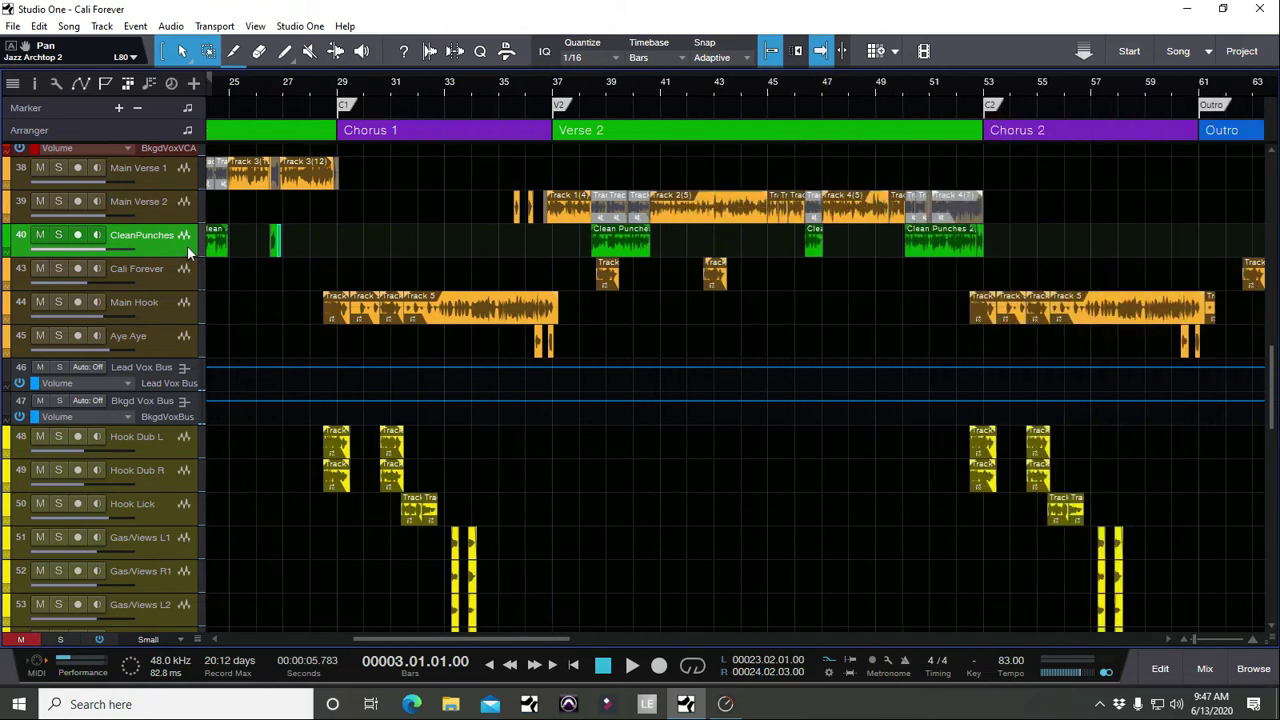
{"action": "left_click", "coordinate": [5, 246]}
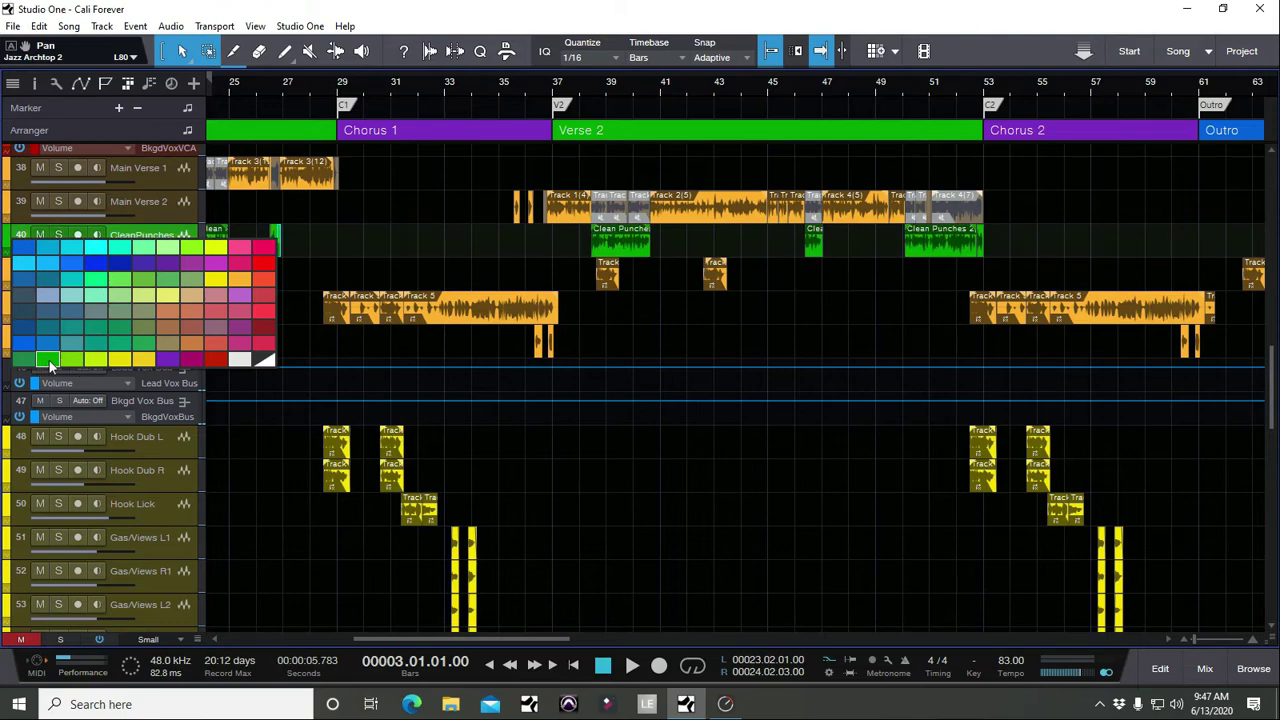
{"action": "left_click", "coordinate": [49, 360]}
{"action": "left_click", "coordinate": [172, 233]}
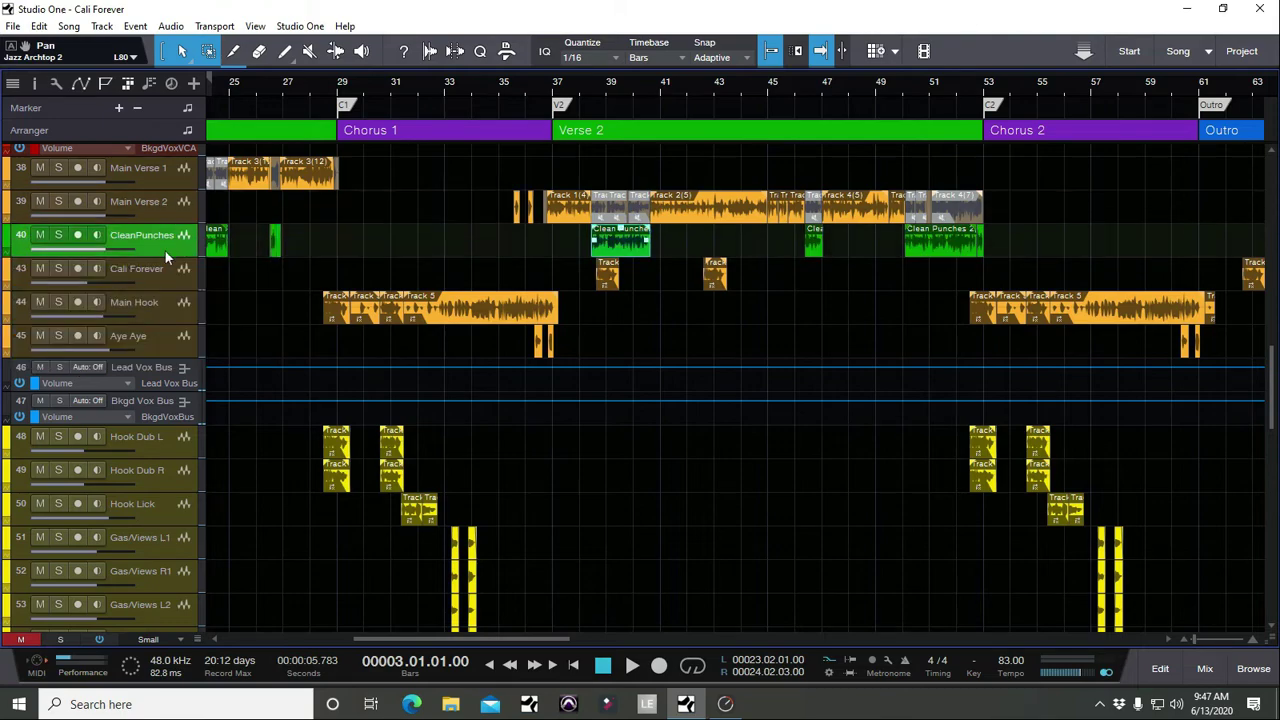
Compare the green Jazz Archtop 2 and Jazz Archtop guitar tracks with the green CleanPunches vocal track, selecting each group in turn.
{"action": "scroll", "coordinate": [230, 210], "scroll_direction": "up", "scroll_amount": 5}
{"action": "scroll", "coordinate": [230, 213], "scroll_direction": "up", "scroll_amount": 5}
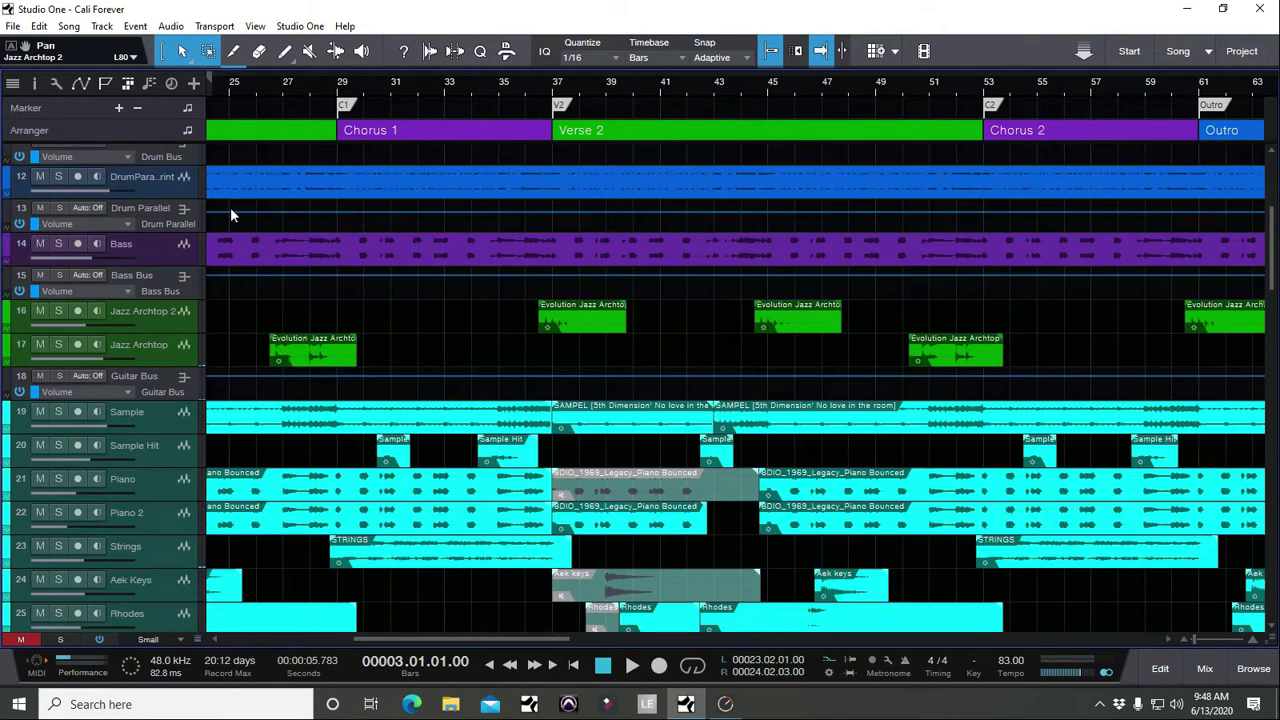
{"action": "left_click", "coordinate": [151, 319]}
{"action": "left_click", "coordinate": [162, 355], "text": "shift"}
{"action": "scroll", "coordinate": [162, 355], "scroll_direction": "down", "scroll_amount": 5}
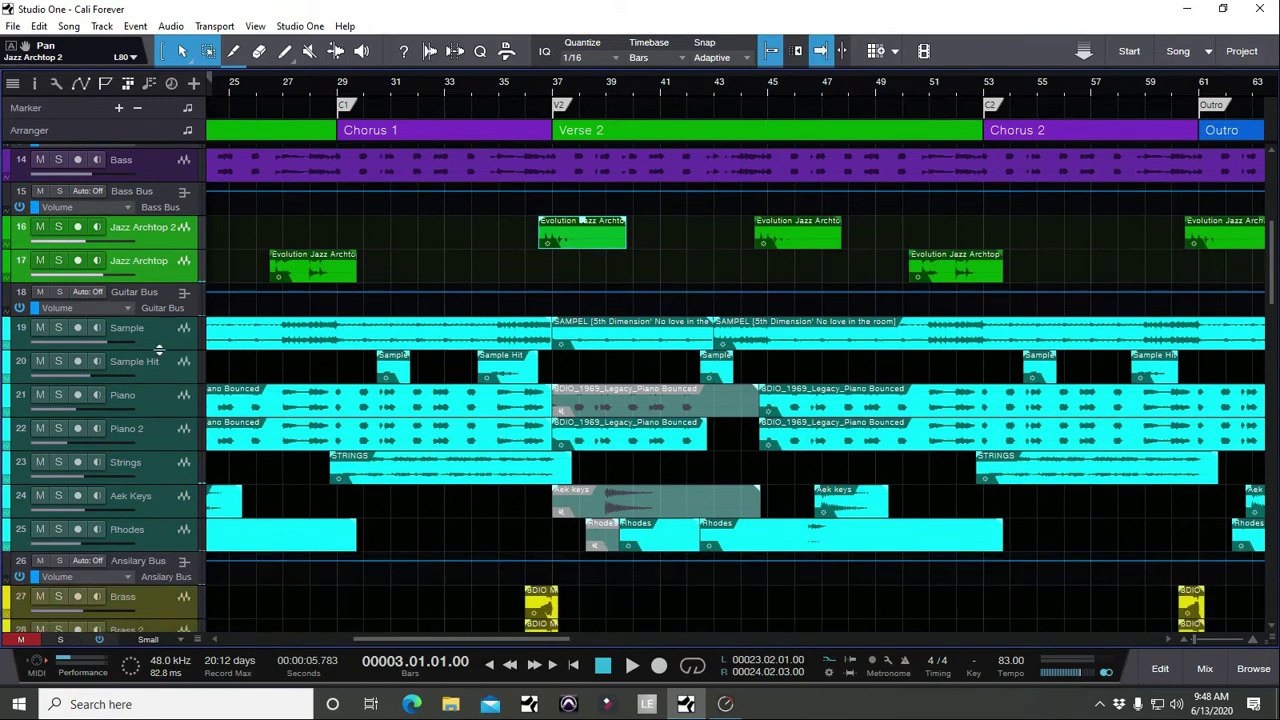
{"action": "scroll", "coordinate": [158, 300], "scroll_direction": "up", "scroll_amount": 3}
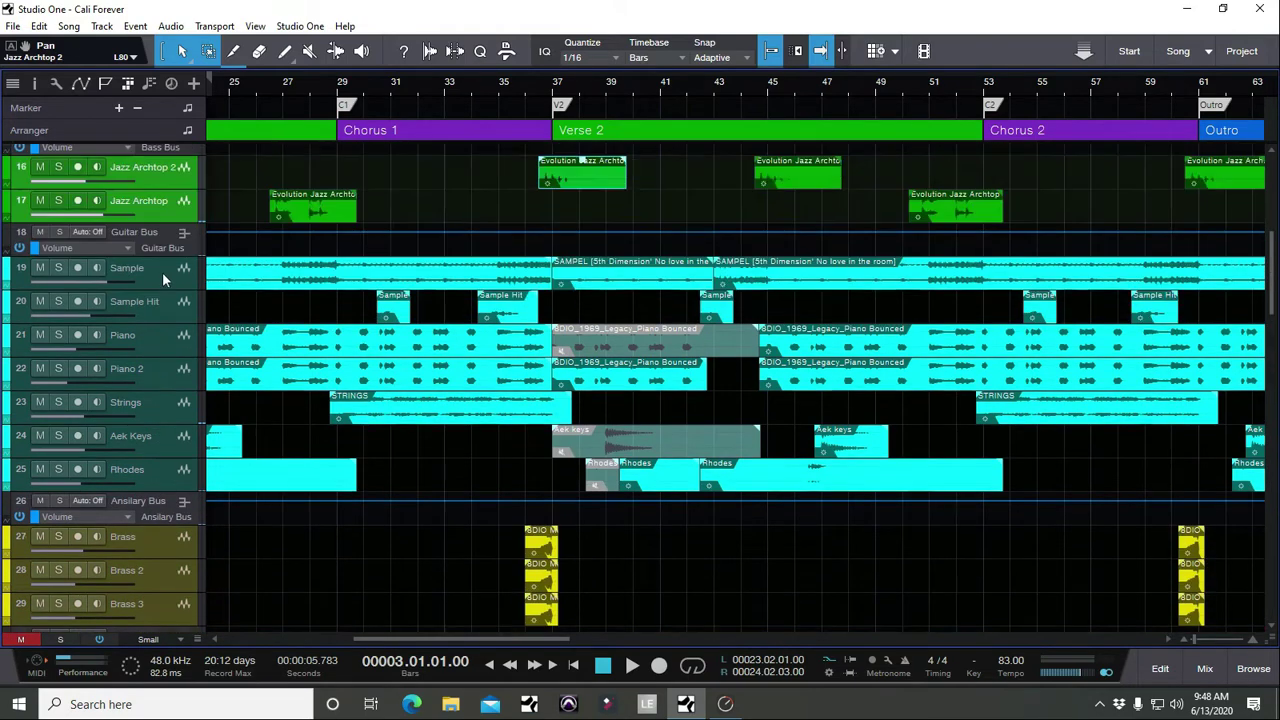
{"action": "scroll", "coordinate": [264, 320], "scroll_direction": "down", "scroll_amount": 10}
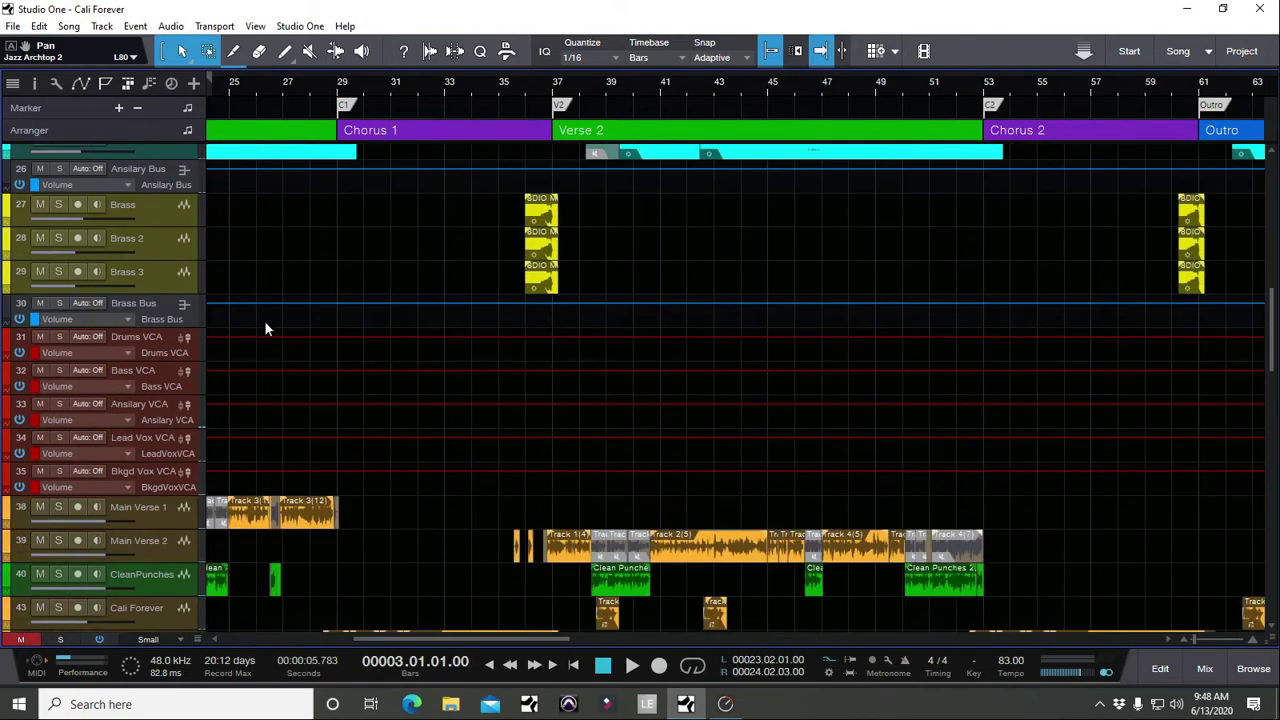
{"action": "left_click", "coordinate": [188, 265]}
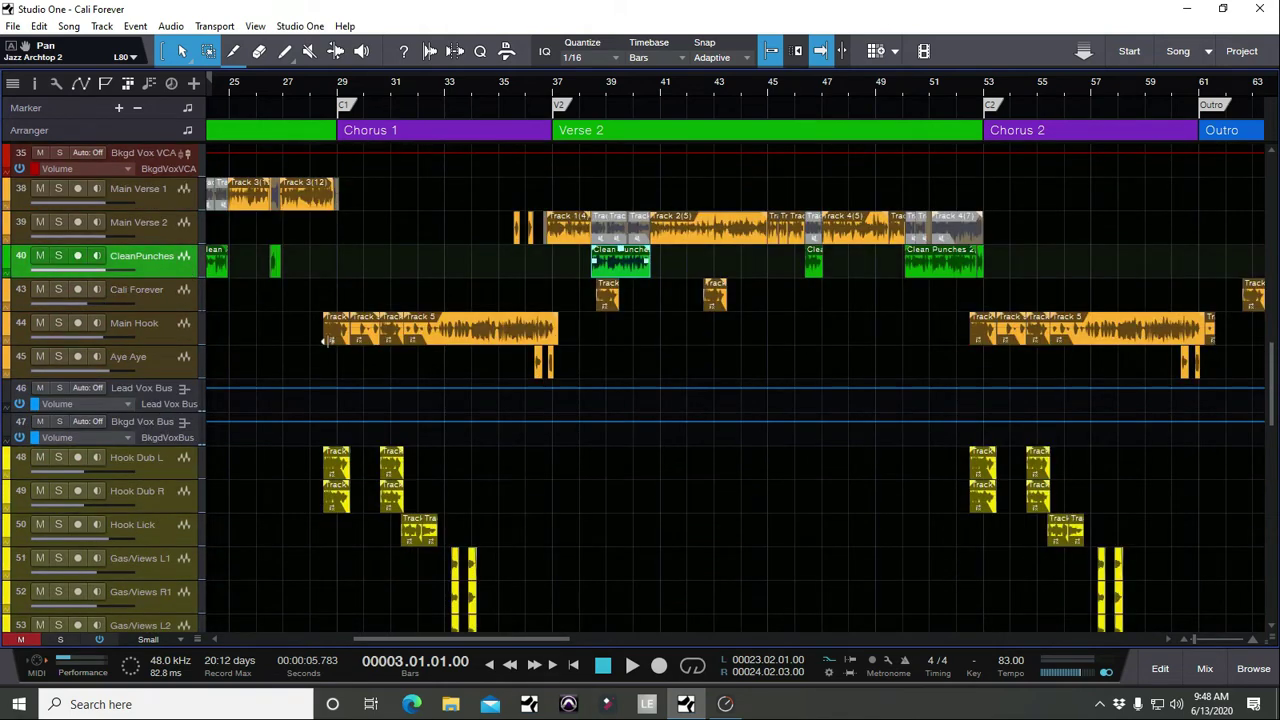
Try magenta on the background vocals from Hook Dub L through Gas/Views R2 and return them to bright yellow.
{"action": "scroll", "coordinate": [246, 291], "scroll_direction": "down", "scroll_amount": 4}
{"action": "left_click", "coordinate": [176, 344]}
{"action": "scroll", "coordinate": [211, 382], "scroll_direction": "down", "scroll_amount": 3}
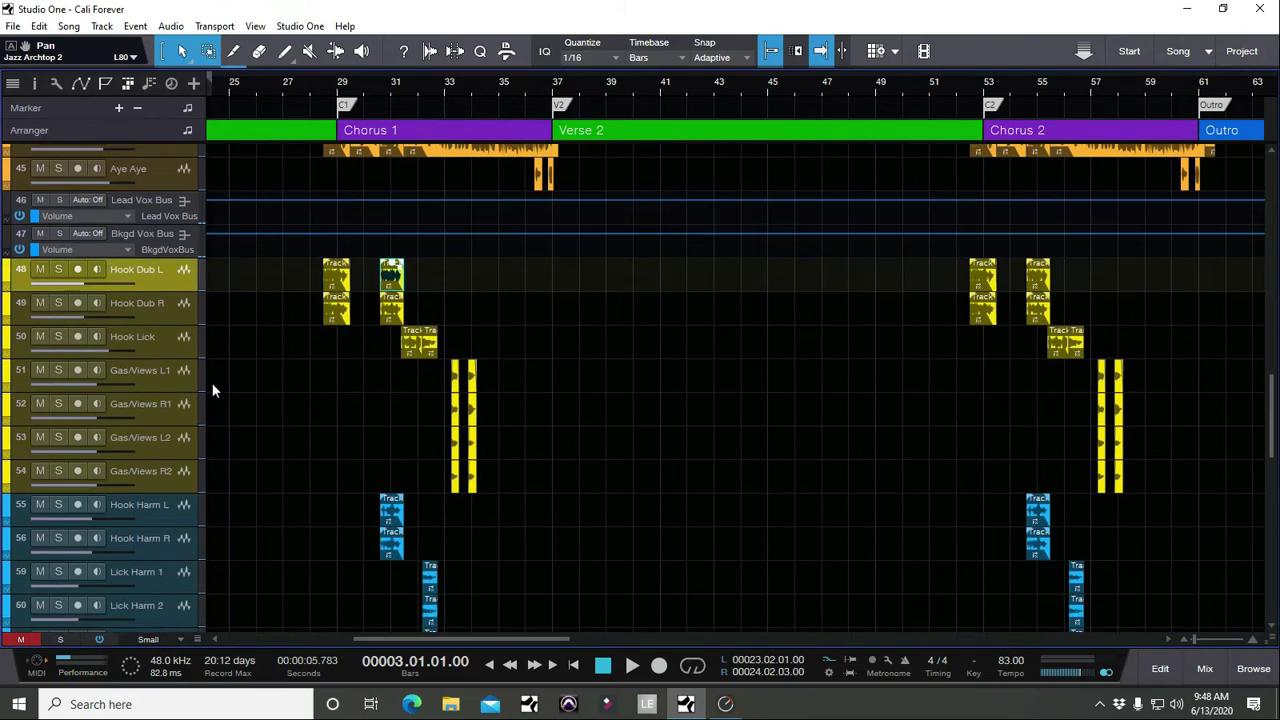
{"action": "left_click", "coordinate": [177, 445], "text": "shift"}
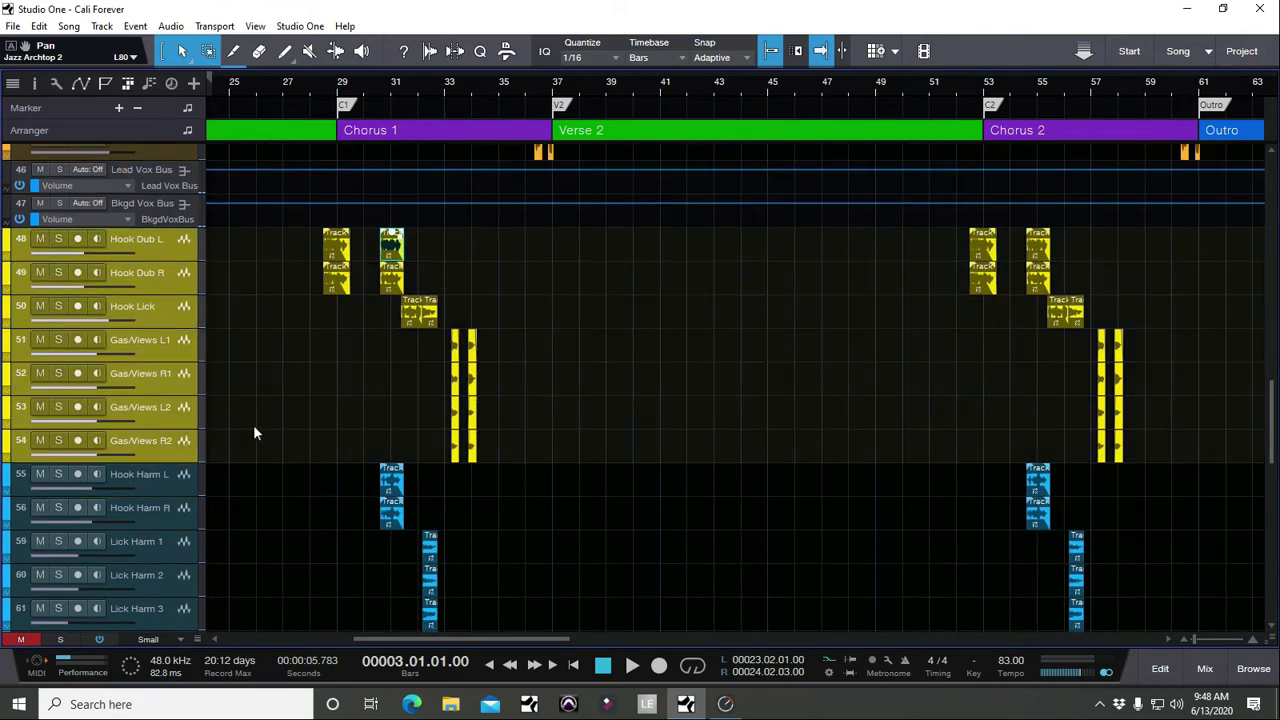
{"action": "scroll", "coordinate": [253, 424], "scroll_direction": "down", "scroll_amount": 3}
{"action": "scroll", "coordinate": [253, 428], "scroll_direction": "up", "scroll_amount": 3}
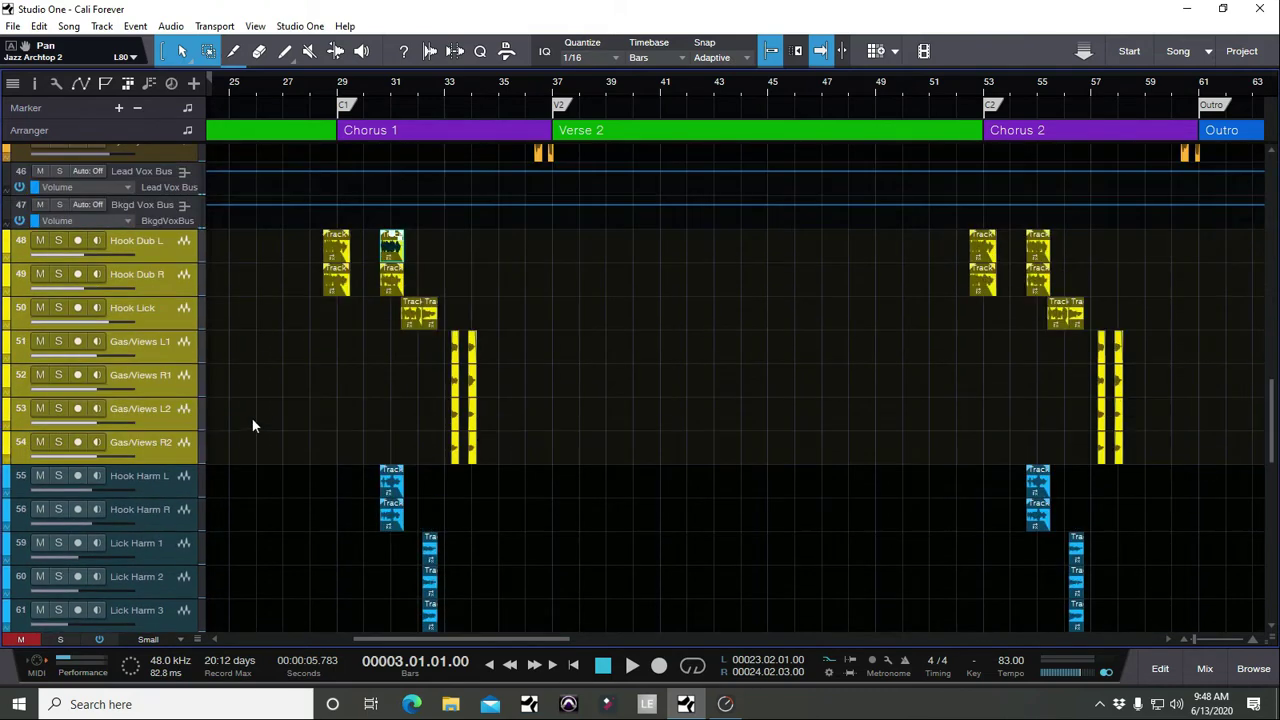
{"action": "left_click", "coordinate": [9, 247]}
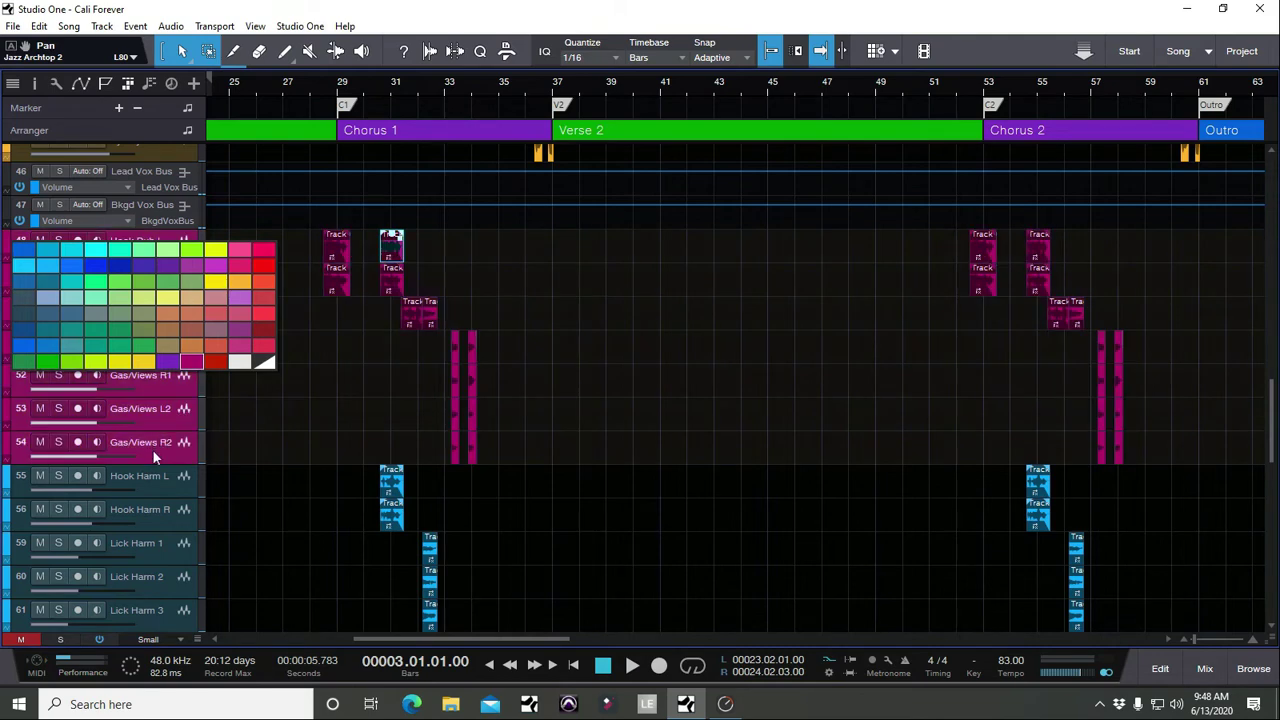
{"action": "left_click", "coordinate": [222, 285]}
Try golden yellow on the tracks from Hook Dub L through Gas/Views R2 and restore their bright yellow.
{"action": "left_click", "coordinate": [168, 257]}
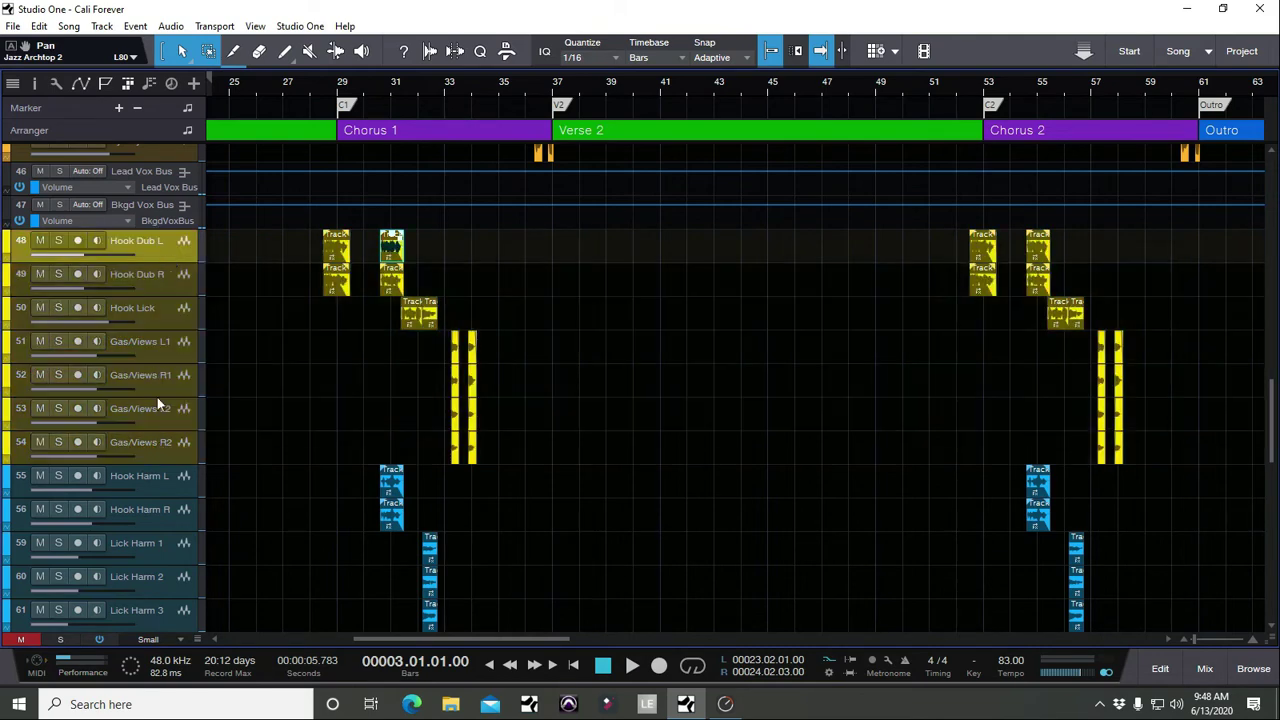
{"action": "left_click", "coordinate": [165, 453], "text": "shift"}
{"action": "left_click", "coordinate": [10, 248]}
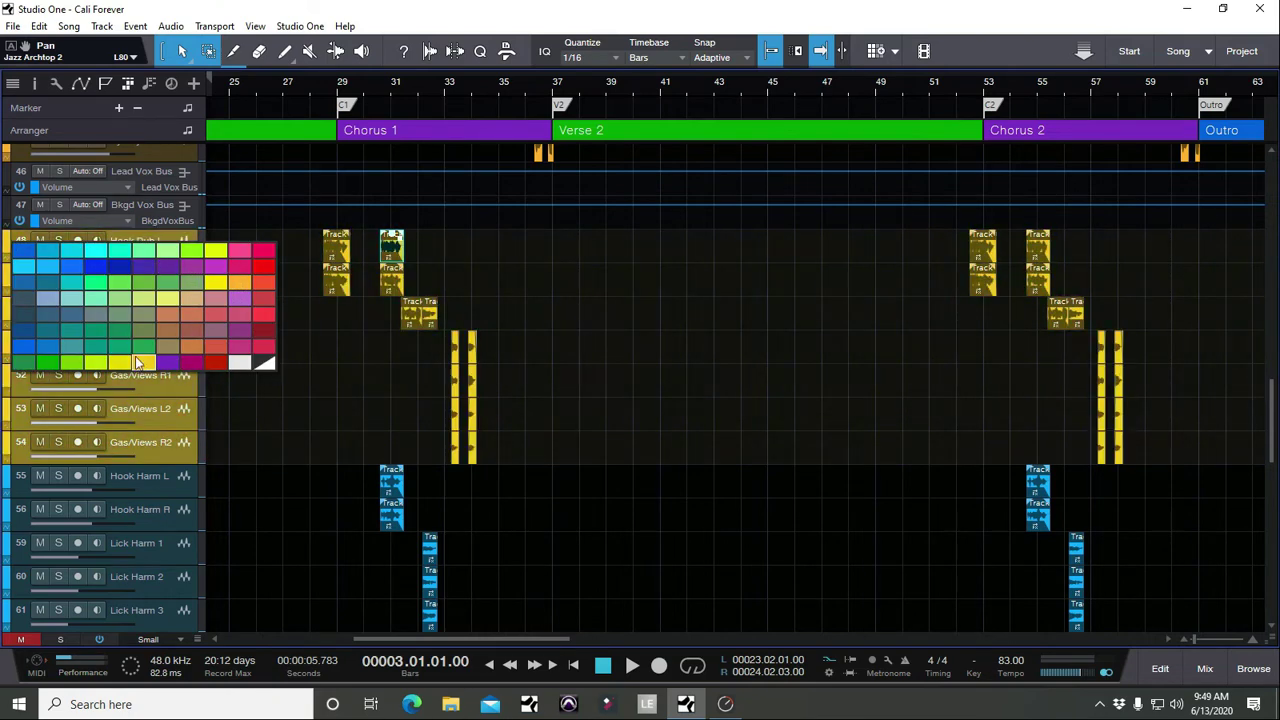
{"action": "left_click", "coordinate": [216, 282]}
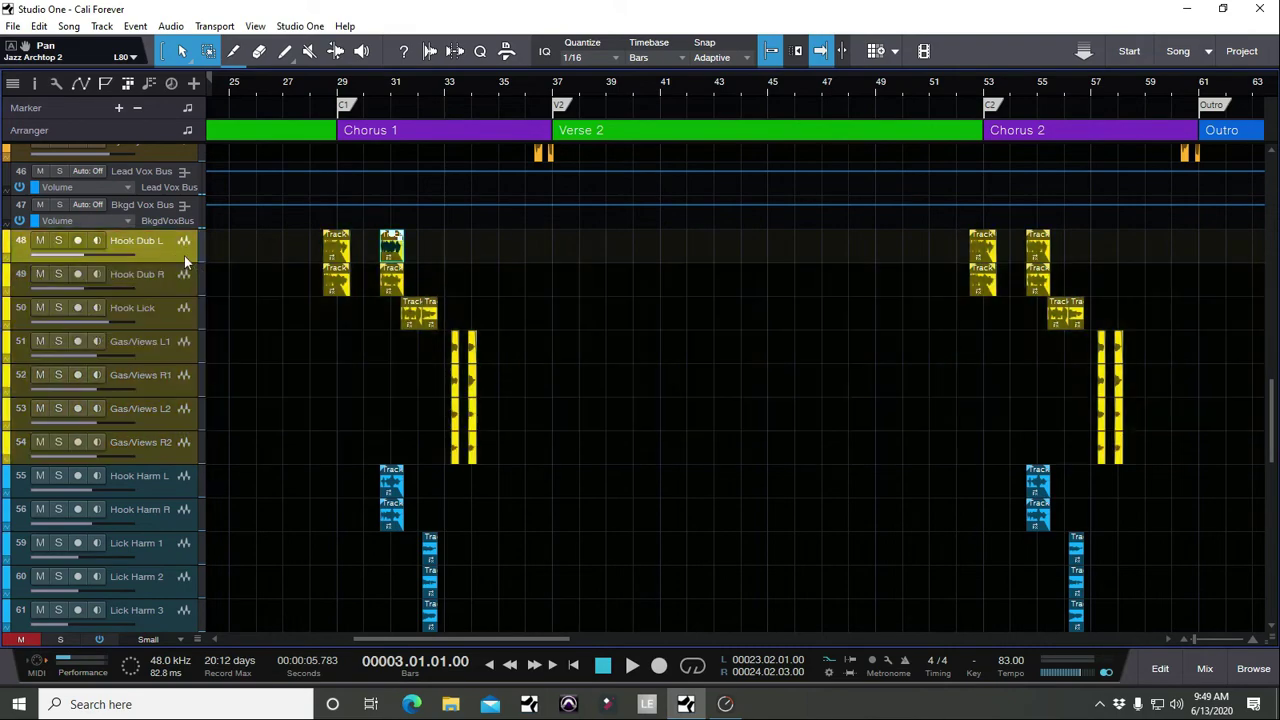
Select the orange Cali Forever, Main Hook and Aye Aye tracks together and compare them with the yellow background vocals.
{"action": "scroll", "coordinate": [184, 255], "scroll_direction": "up", "scroll_amount": 2}
{"action": "left_click", "coordinate": [194, 210]}
{"action": "scroll", "coordinate": [194, 210], "scroll_direction": "up", "scroll_amount": 2}
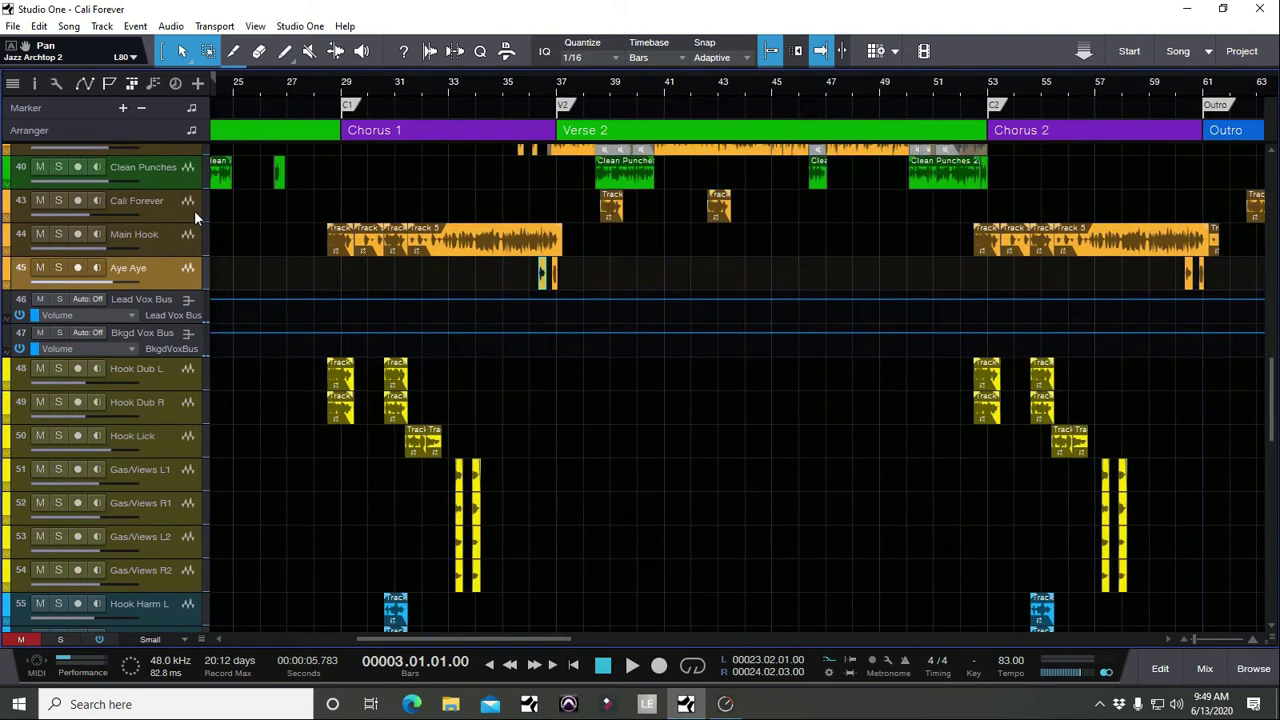
{"action": "left_click", "coordinate": [194, 210], "text": "shift"}
{"action": "scroll", "coordinate": [220, 230], "scroll_direction": "up", "scroll_amount": 6}
{"action": "scroll", "coordinate": [235, 243], "scroll_direction": "down", "scroll_amount": 5}
{"action": "scroll", "coordinate": [235, 243], "scroll_direction": "down", "scroll_amount": 4}
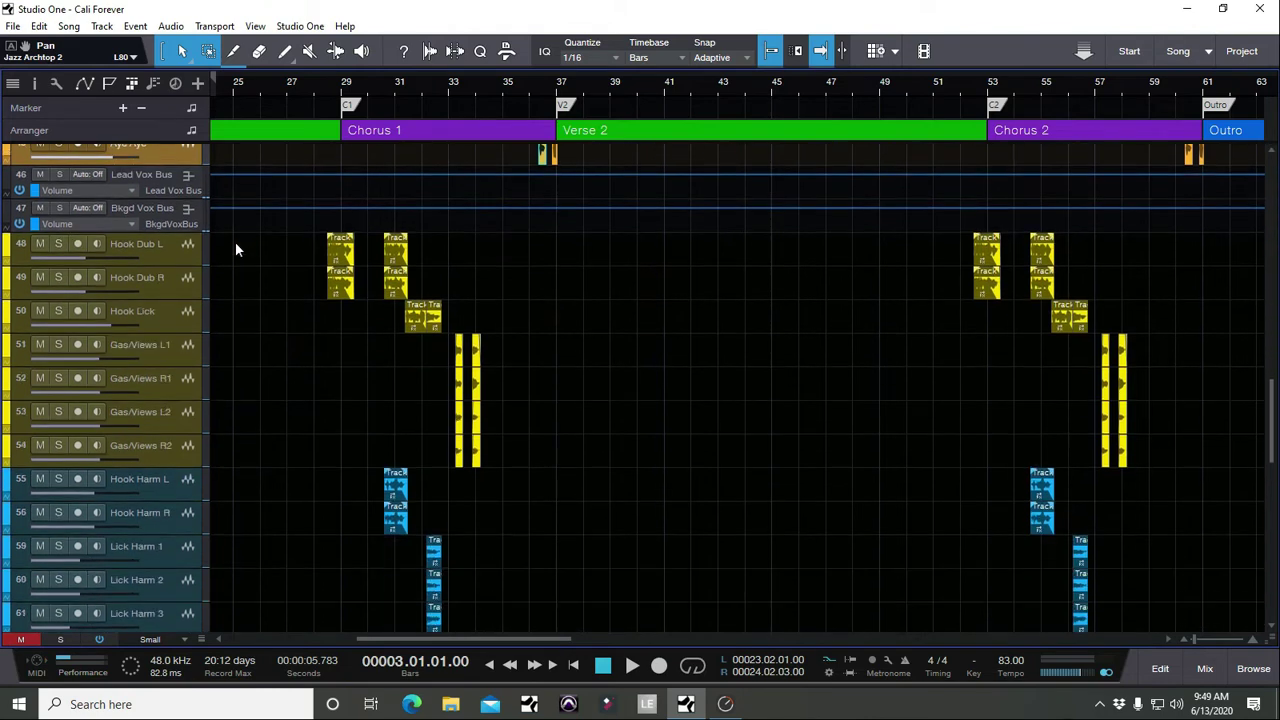
{"action": "scroll", "coordinate": [235, 243], "scroll_direction": "up", "scroll_amount": 4}
{"action": "scroll", "coordinate": [235, 243], "scroll_direction": "down", "scroll_amount": 1}
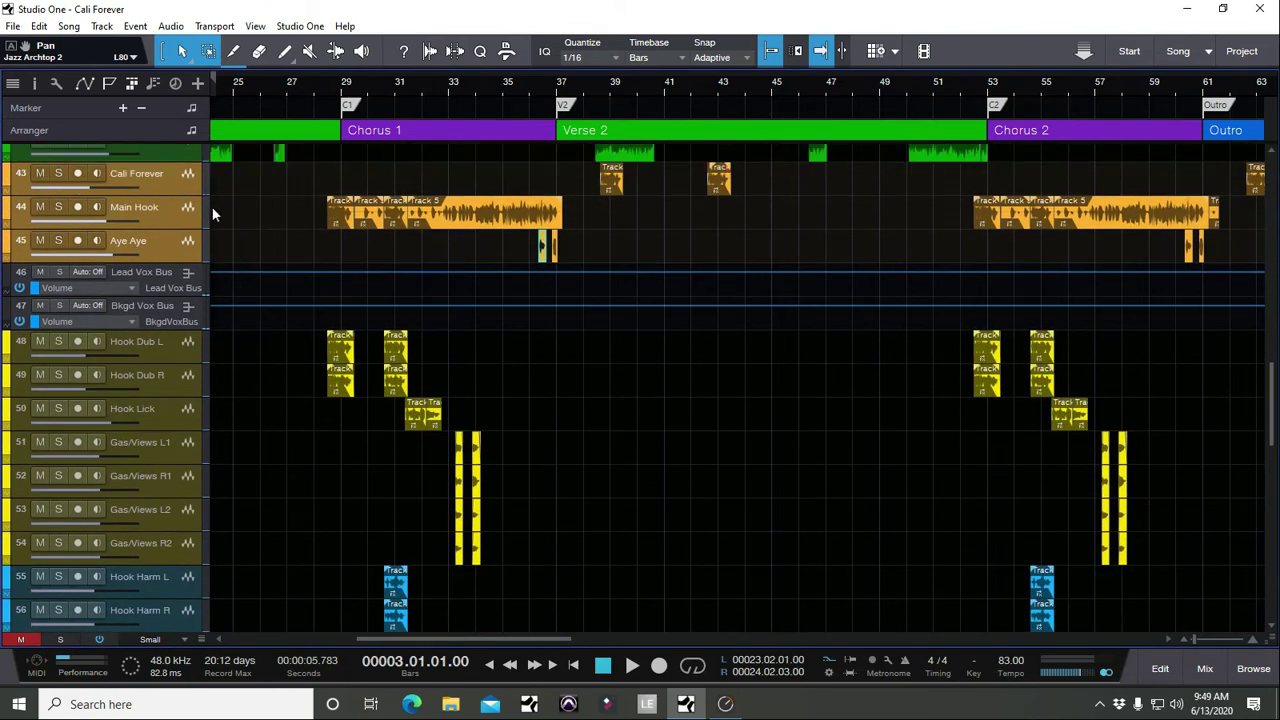
Select Cali Forever alone, followed by the yellow background vocals from Hook Dub L through Gas/Views R2 as one group.
{"action": "left_click", "coordinate": [173, 188]}
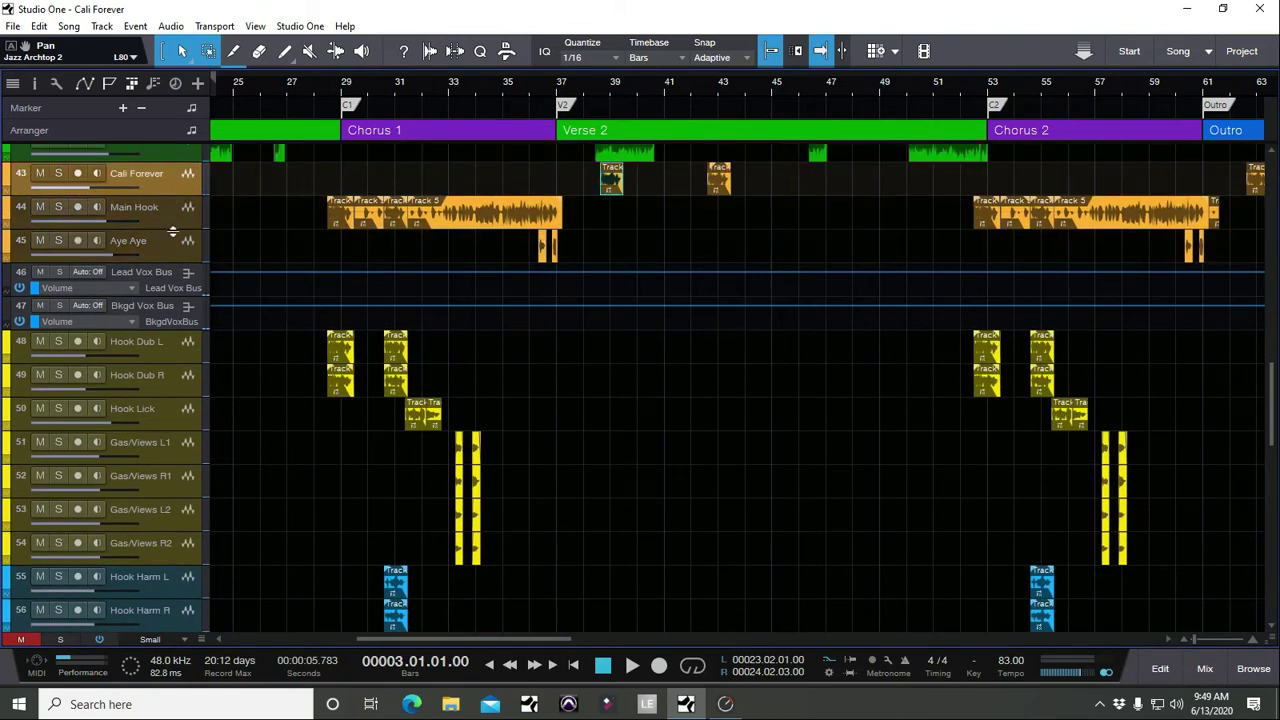
{"action": "scroll", "coordinate": [173, 230], "scroll_direction": "down", "scroll_amount": 3}
{"action": "left_click", "coordinate": [163, 258]}
{"action": "scroll", "coordinate": [220, 353], "scroll_direction": "down", "scroll_amount": 10}
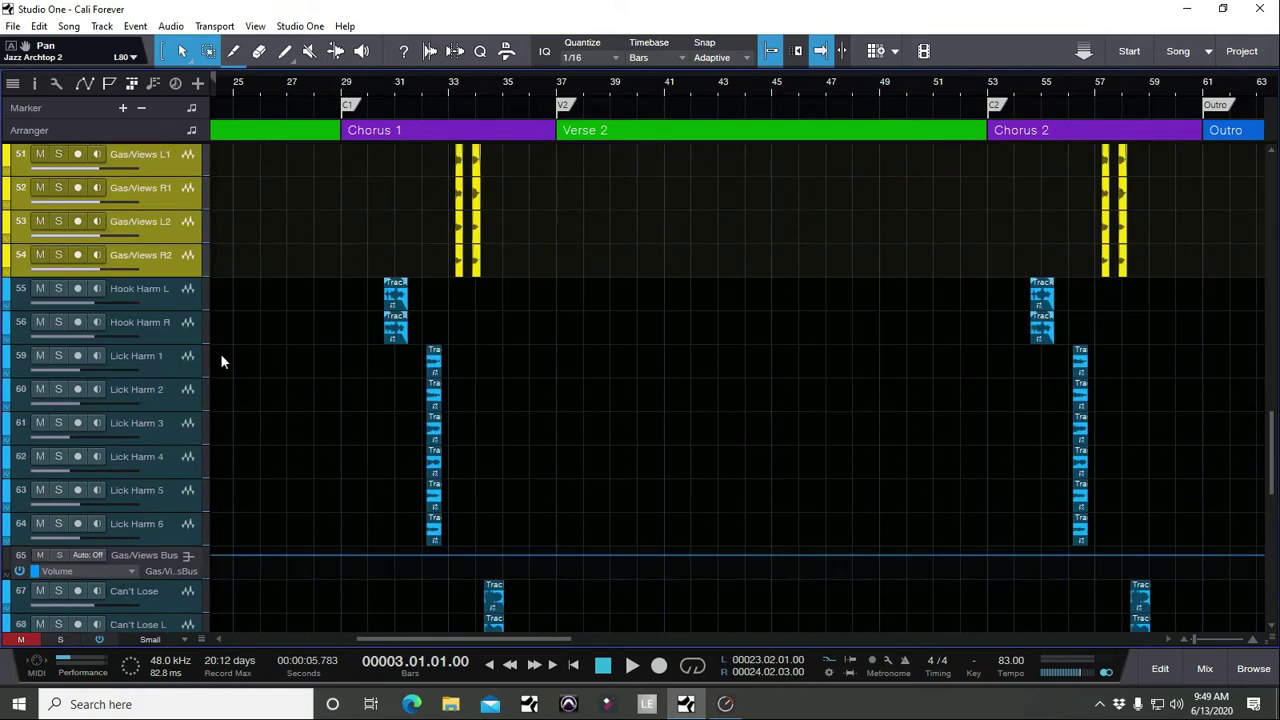
Select the harmony tracks from Hook Harm L through Lick Harm 6 and reapply the same light blue to them.
{"action": "scroll", "coordinate": [205, 208], "scroll_direction": "up", "scroll_amount": 1}
{"action": "left_click", "coordinate": [150, 171]}
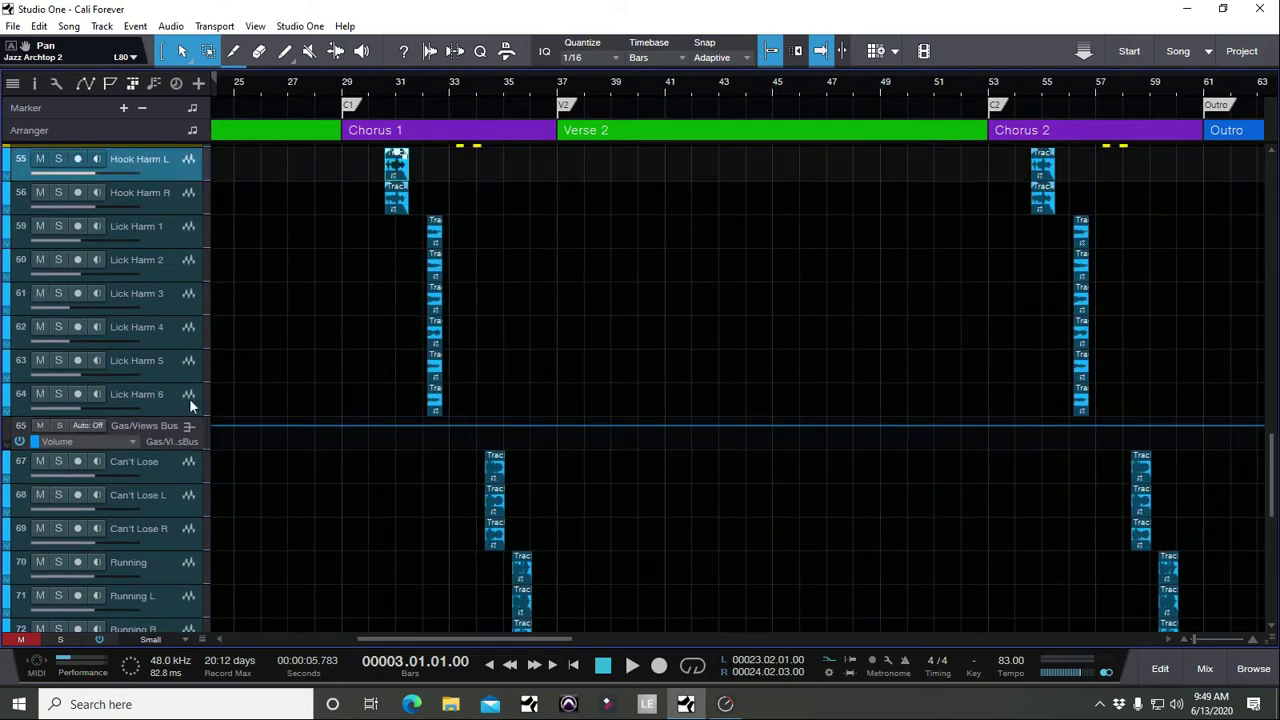
{"action": "left_click", "coordinate": [189, 398], "text": "shift"}
{"action": "scroll", "coordinate": [189, 360], "scroll_direction": "up", "scroll_amount": 1}
{"action": "left_click", "coordinate": [7, 195]}
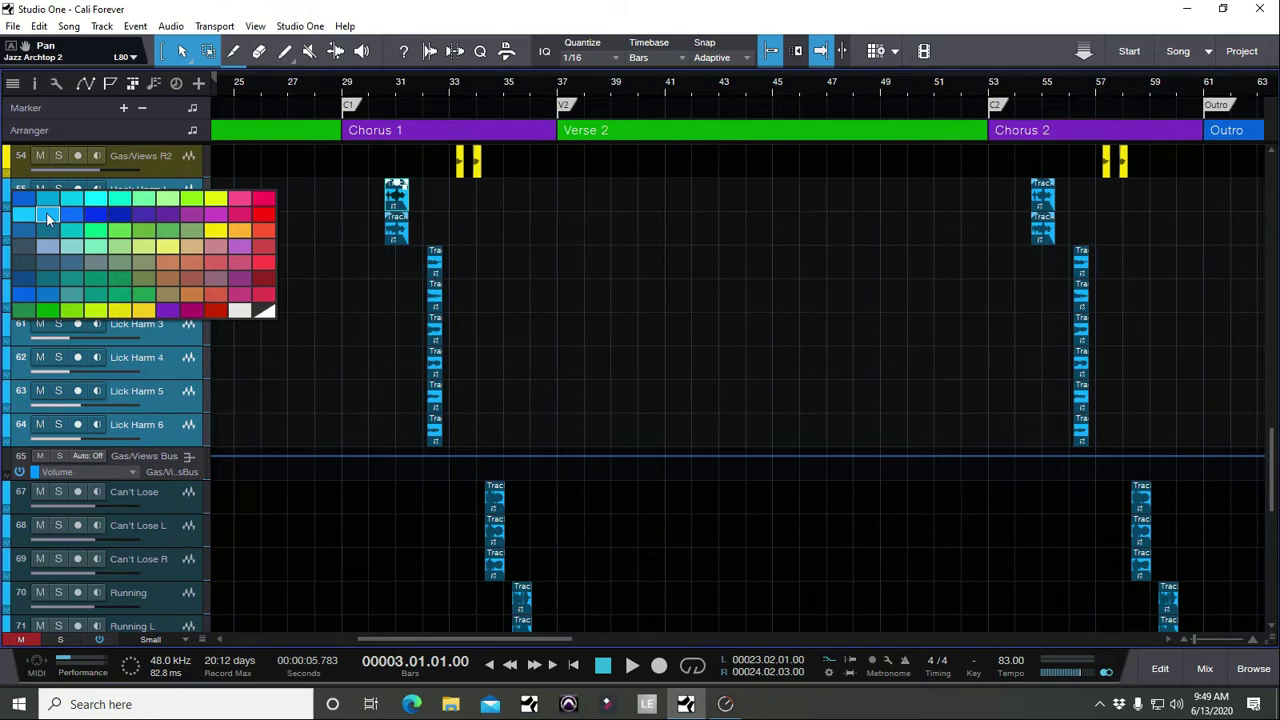
{"action": "left_click", "coordinate": [46, 213]}
Play Chorus 1 briefly from bar 29 and place the playhead at 30.04 over the hook harmony clips.
{"action": "scroll", "coordinate": [143, 371], "scroll_direction": "down", "scroll_amount": 5}
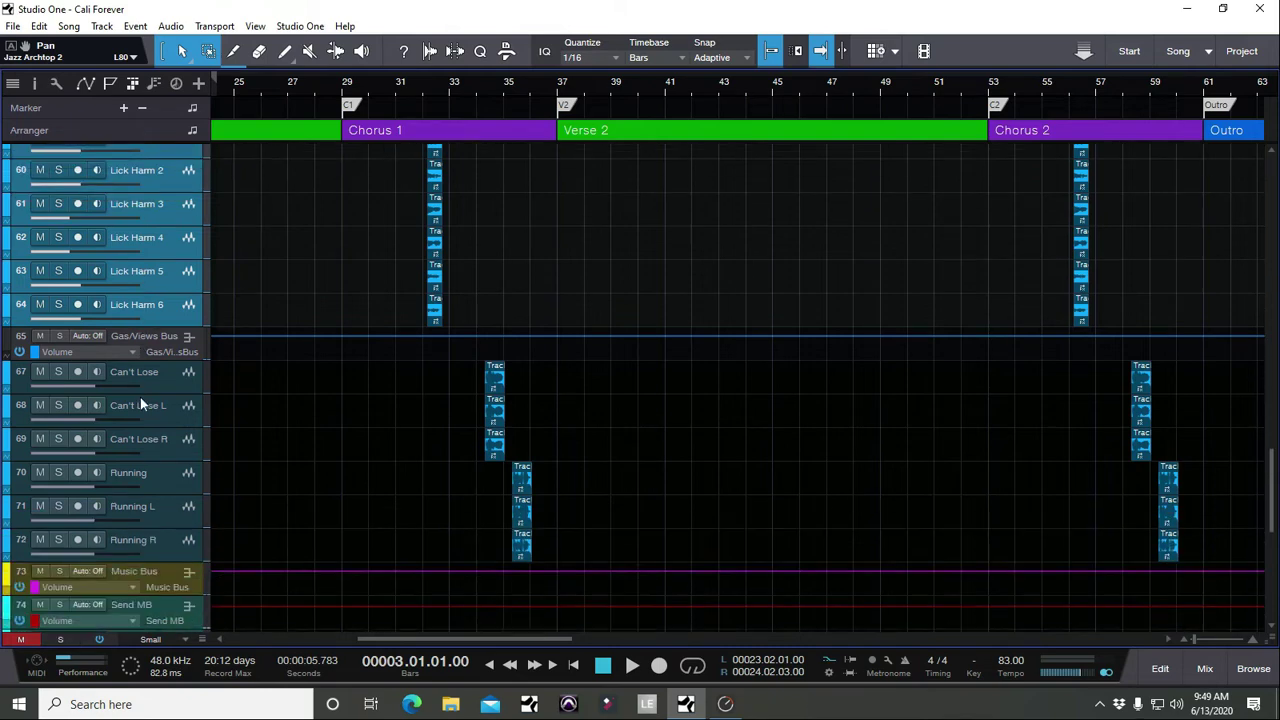
{"action": "scroll", "coordinate": [487, 411], "scroll_direction": "up", "scroll_amount": 6}
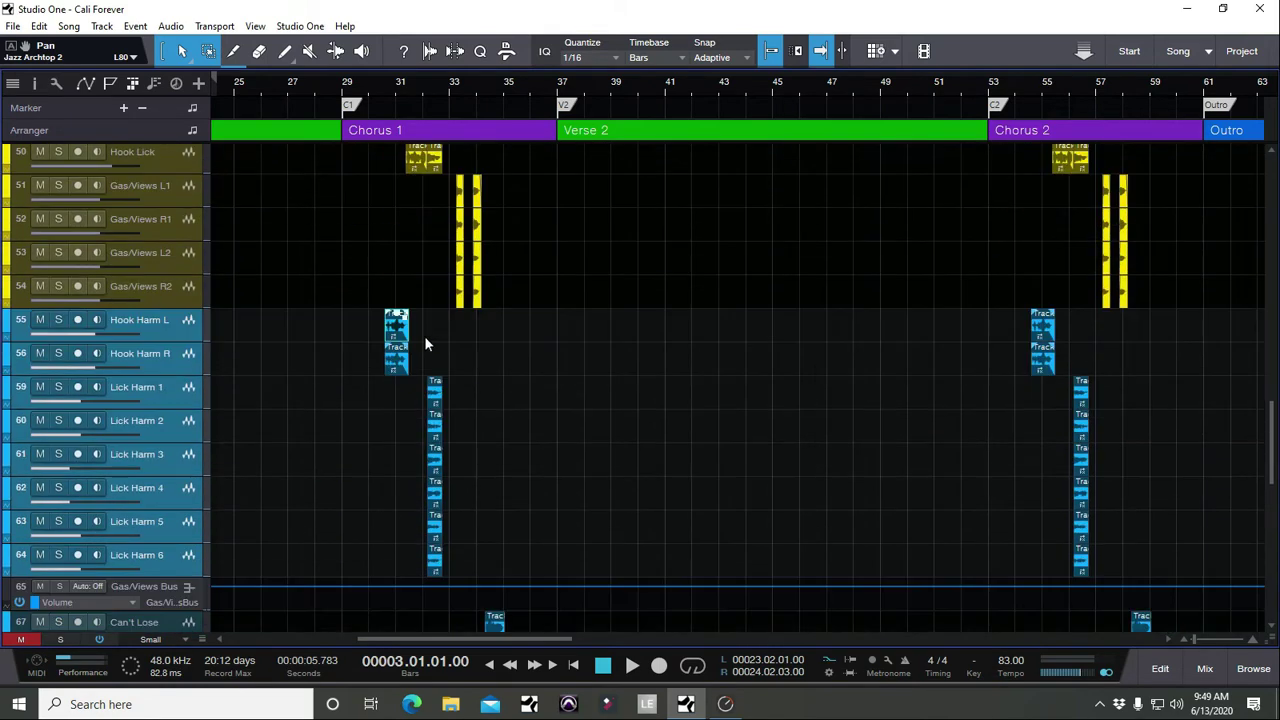
{"action": "left_click", "coordinate": [348, 93]}
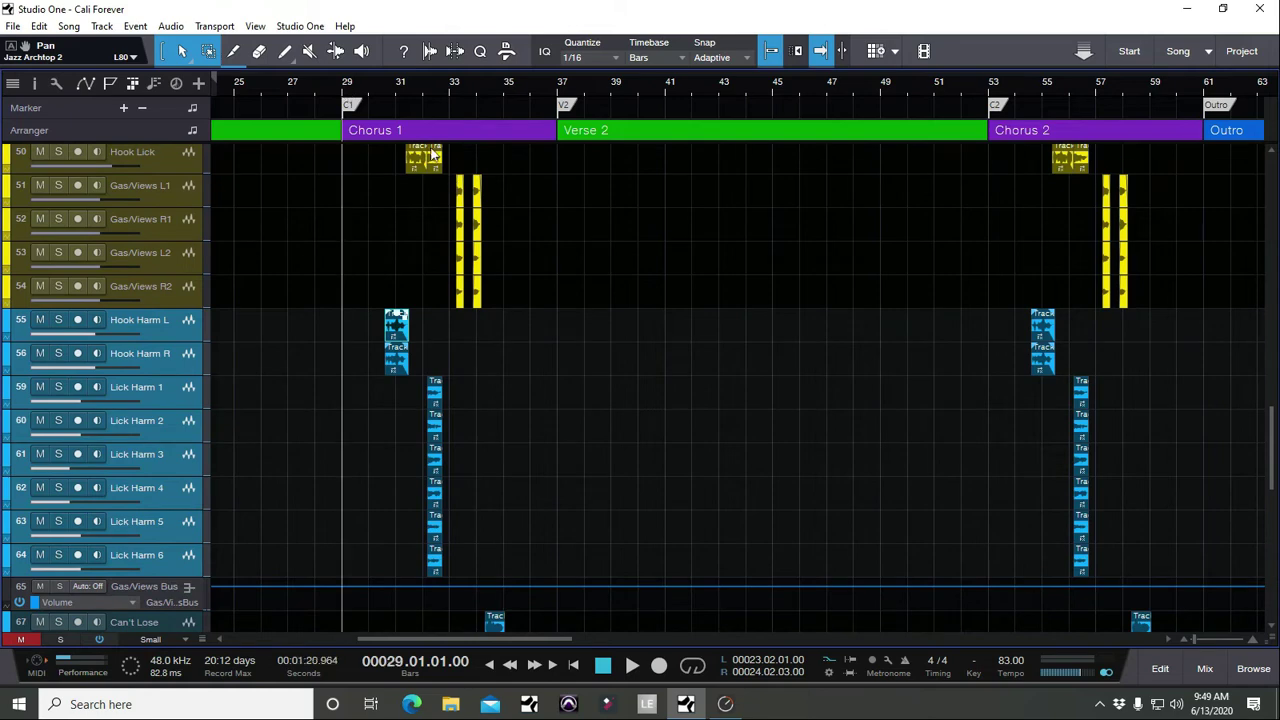
{"action": "key", "text": "space"}
{"action": "key", "text": "space"}
{"action": "left_click", "coordinate": [375, 86]}
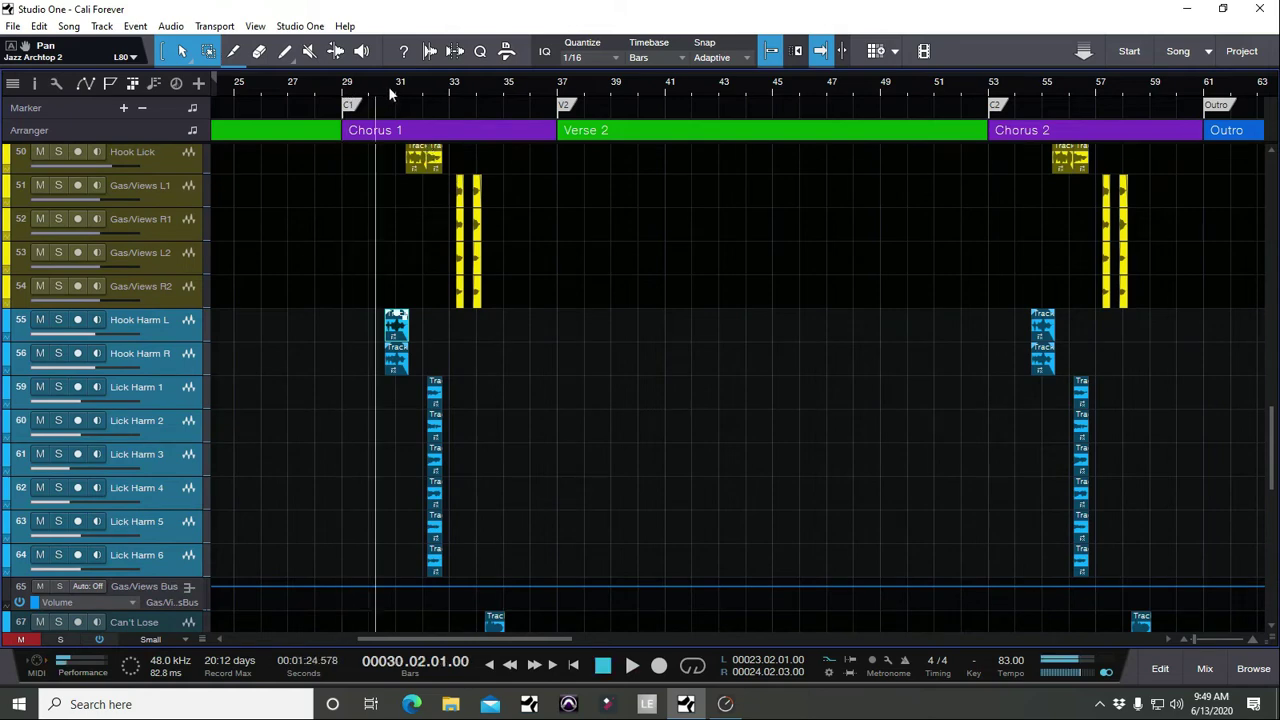
{"action": "left_click", "coordinate": [390, 87]}
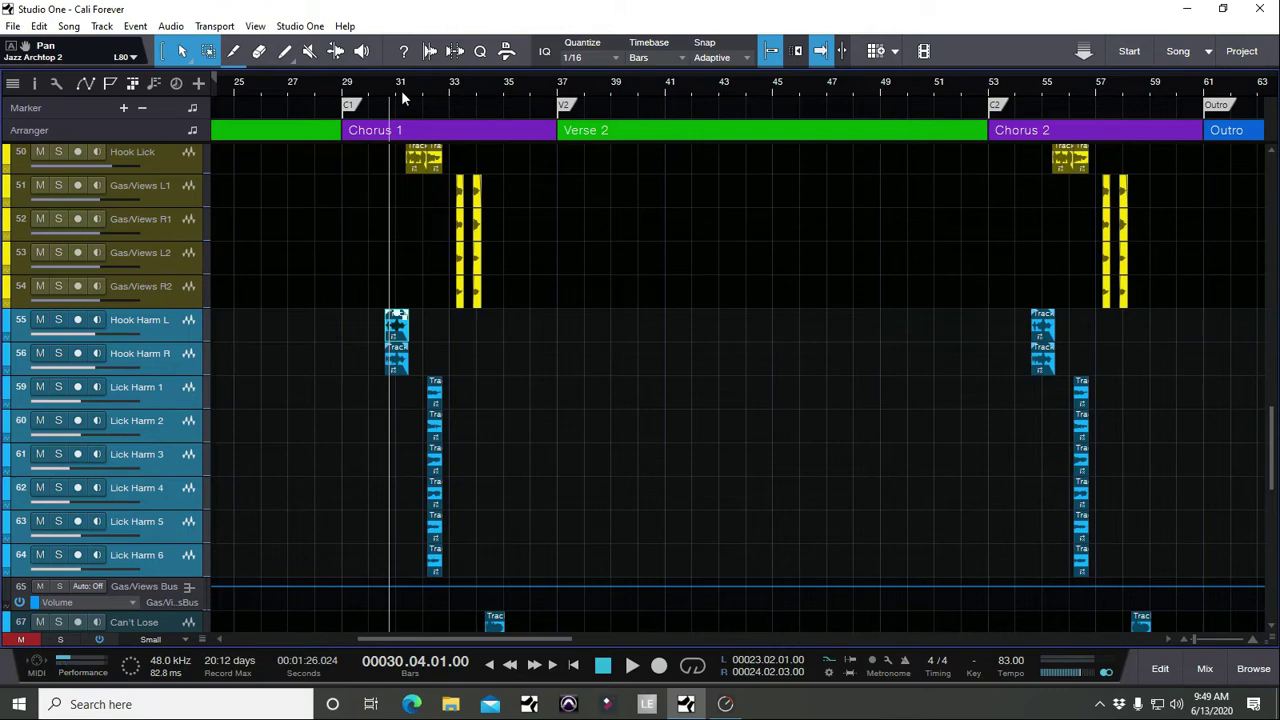
Review the colour-coded track groups from the lead vocals up to the drums, returning to the light blue harmony tracks.
{"action": "scroll", "coordinate": [400, 410], "scroll_direction": "up", "scroll_amount": 10}
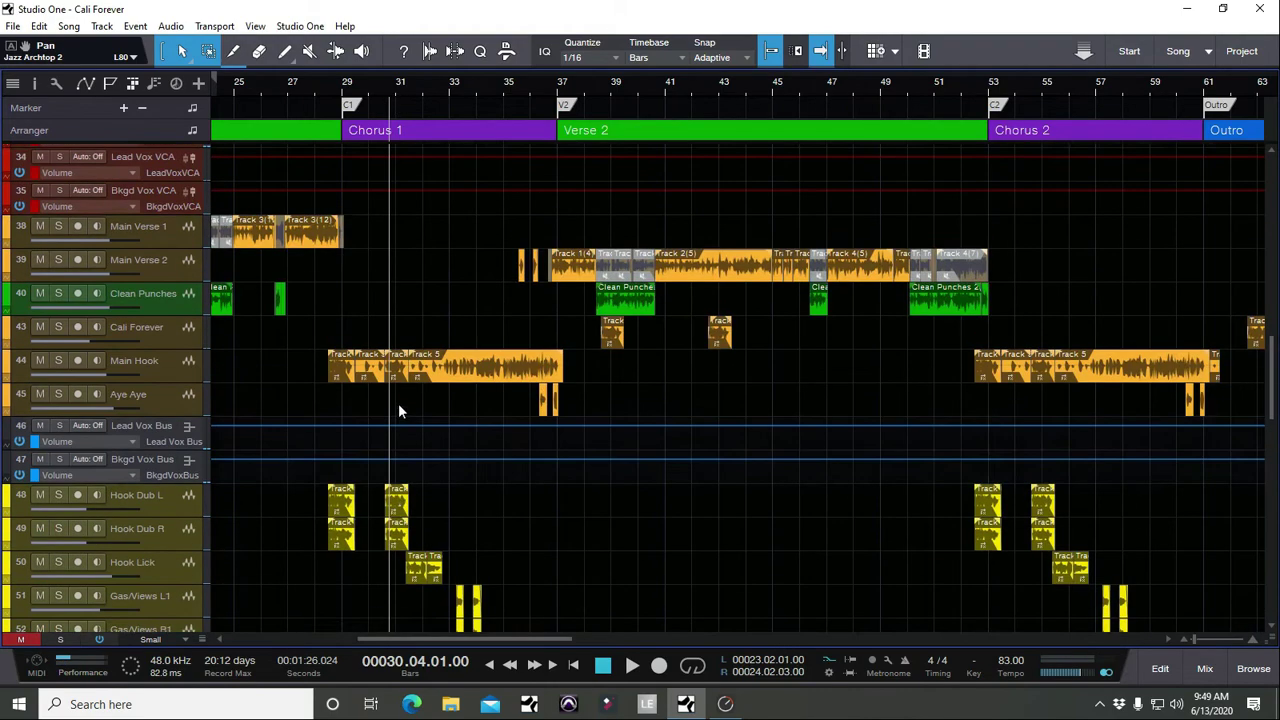
{"action": "scroll", "coordinate": [415, 390], "scroll_direction": "up", "scroll_amount": 12}
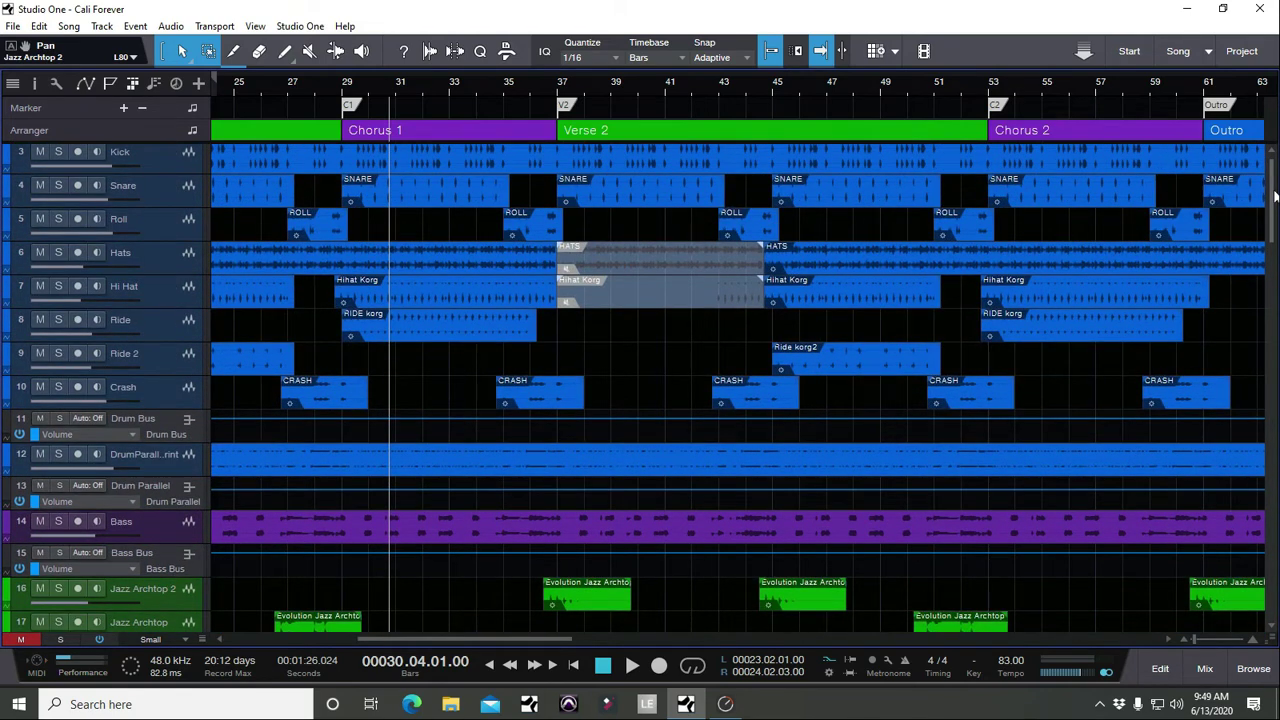
{"action": "left_click_drag", "start_coordinate": [1275, 197], "coordinate": [1275, 447]}
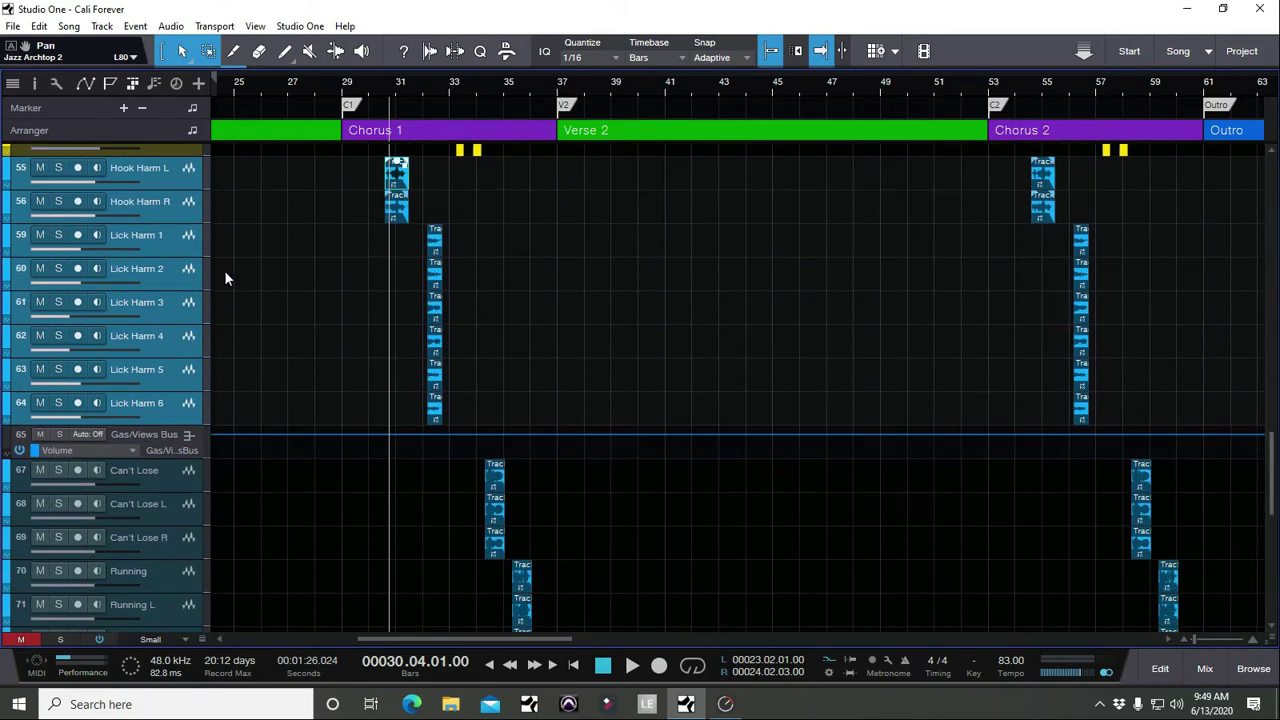
Select the tracks from Hook Harm L through Lick Harm 6 together and examine their Chorus 1 clips up close.
{"action": "left_click", "coordinate": [192, 183]}
{"action": "left_click", "coordinate": [195, 401], "text": "shift"}
{"action": "scroll", "coordinate": [306, 363], "scroll_direction": "up", "scroll_amount": 2}
{"action": "scroll", "coordinate": [411, 120], "scroll_direction": "up", "scroll_amount": 6}
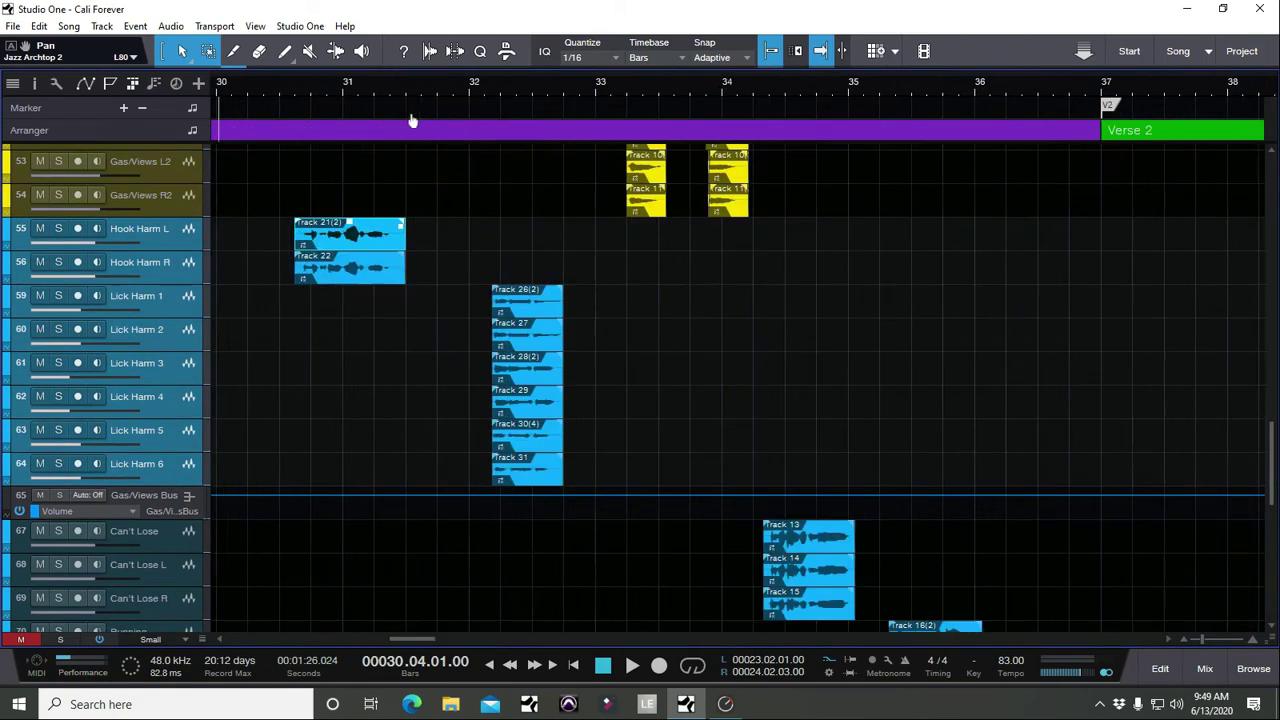
{"action": "scroll", "coordinate": [417, 143], "scroll_direction": "down", "scroll_amount": 1}
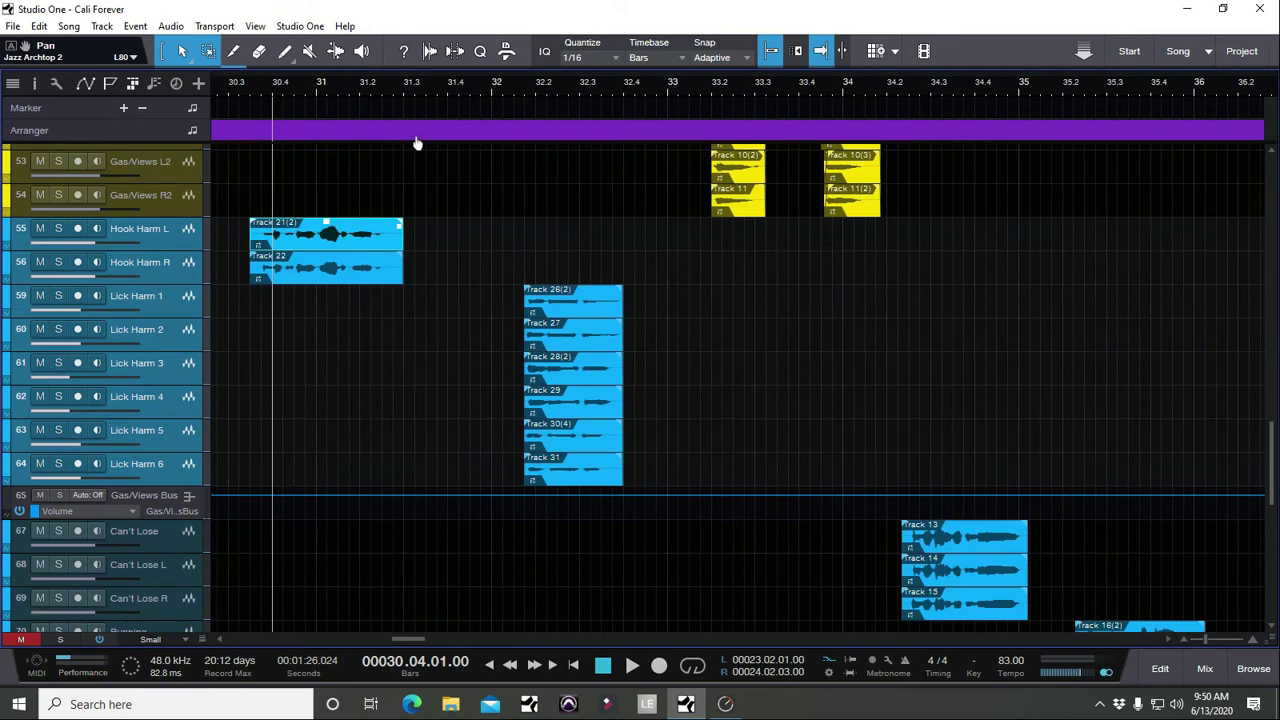
{"action": "scroll", "coordinate": [417, 140], "scroll_direction": "down", "scroll_amount": 3}
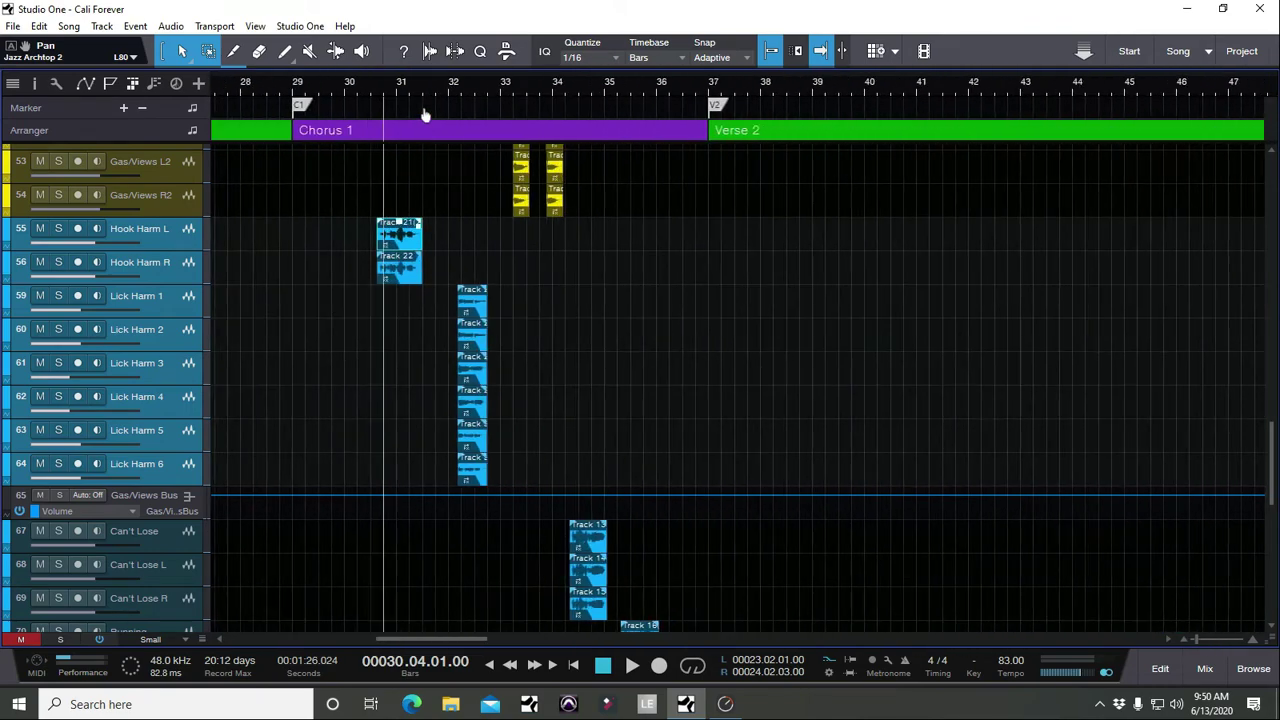
Review the colour-coded drum, bass, guitar and sample track groups, selecting the Sample track on the way down to the brass.
{"action": "scroll", "coordinate": [580, 400], "scroll_direction": "up", "scroll_amount": 5}
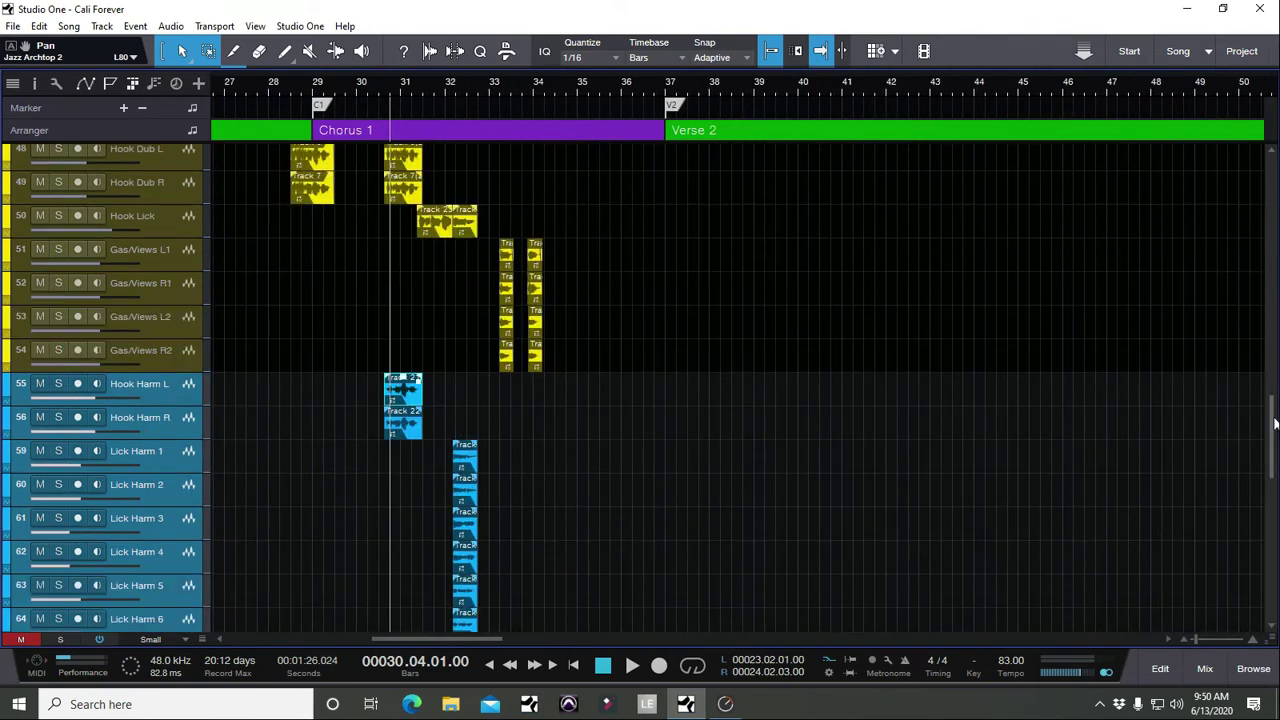
{"action": "scroll", "coordinate": [170, 218], "scroll_direction": "up", "scroll_amount": 15}
{"action": "scroll", "coordinate": [172, 240], "scroll_direction": "down", "scroll_amount": 5}
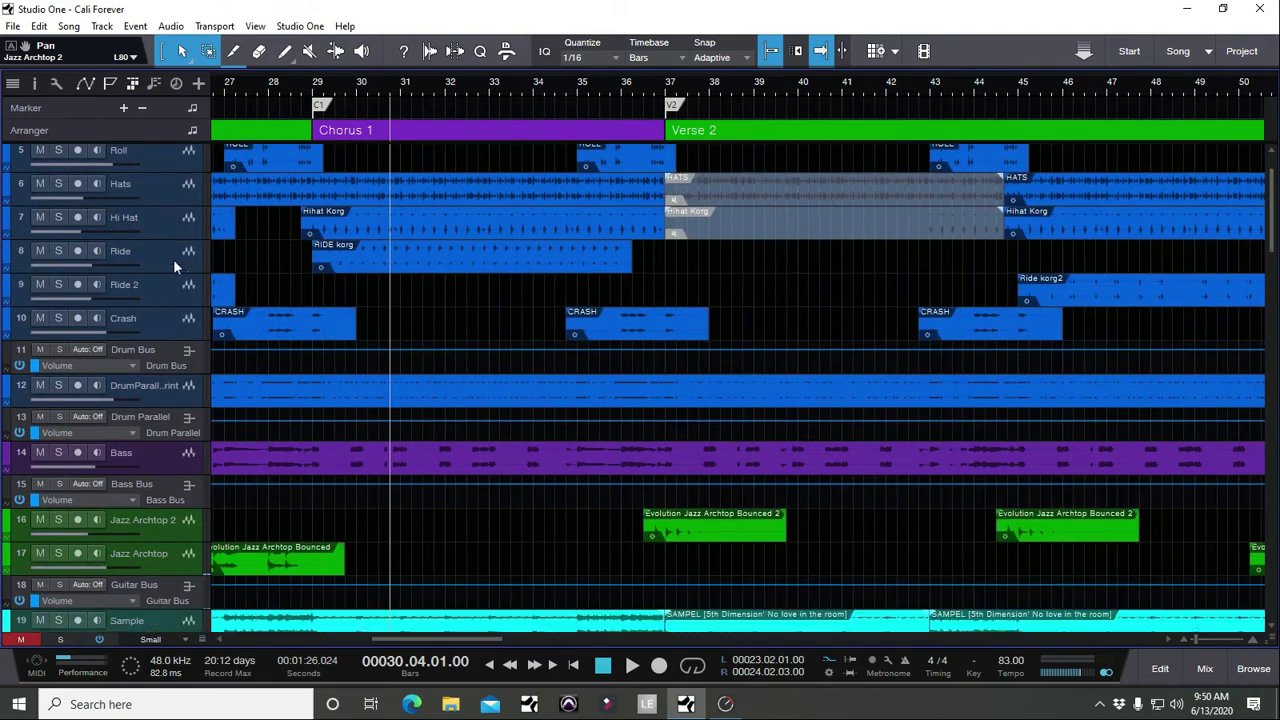
{"action": "scroll", "coordinate": [160, 295], "scroll_direction": "down", "scroll_amount": 2}
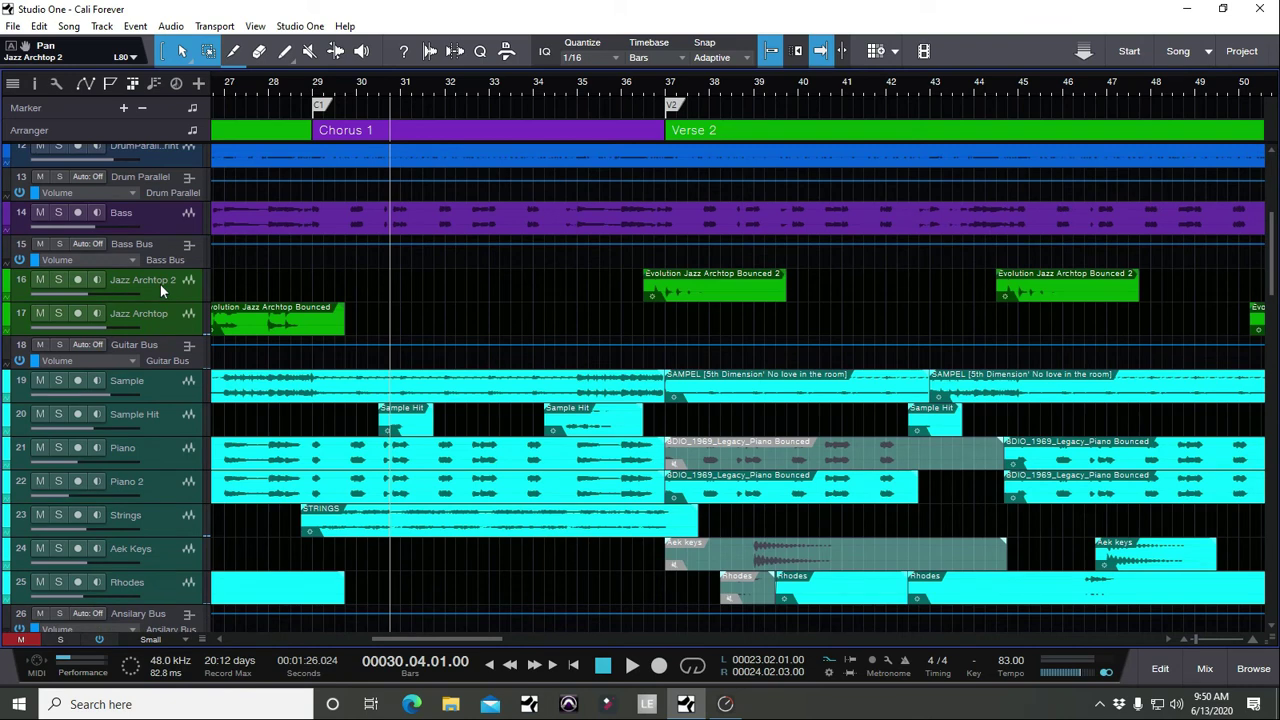
{"action": "scroll", "coordinate": [160, 284], "scroll_direction": "down", "scroll_amount": 3}
{"action": "left_click", "coordinate": [161, 273]}
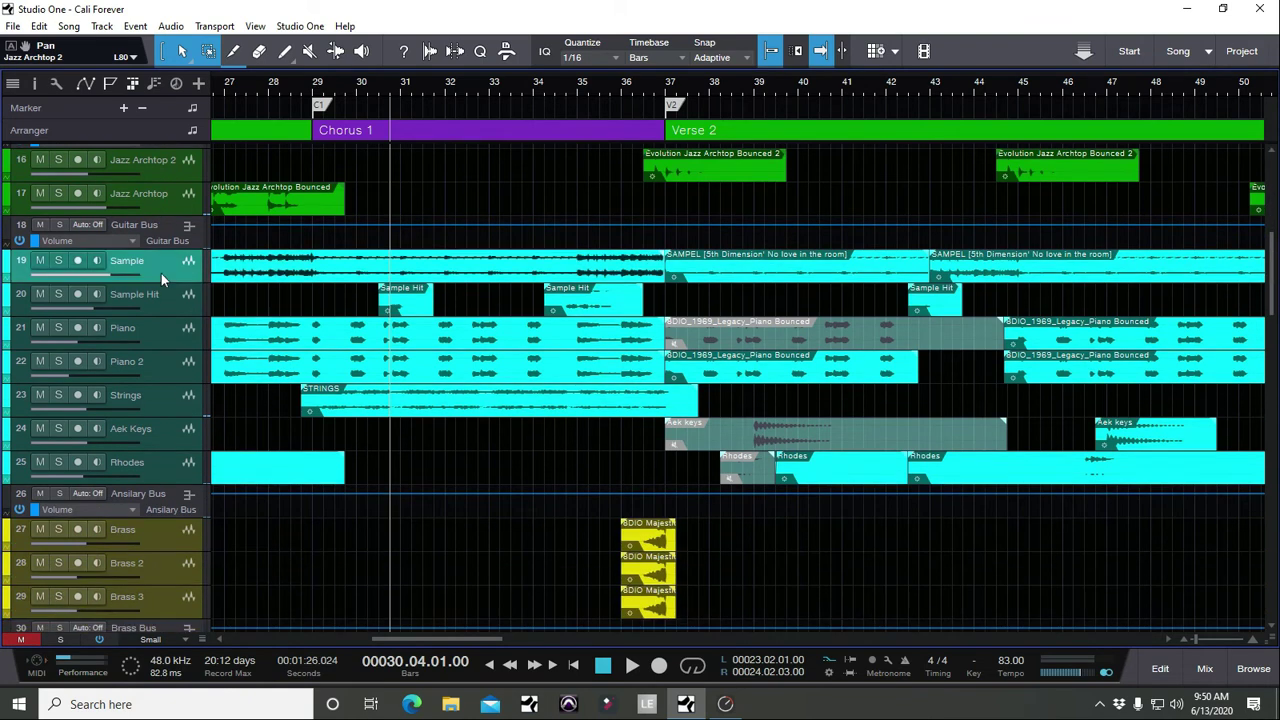
{"action": "scroll", "coordinate": [160, 440], "scroll_direction": "down", "scroll_amount": 5}
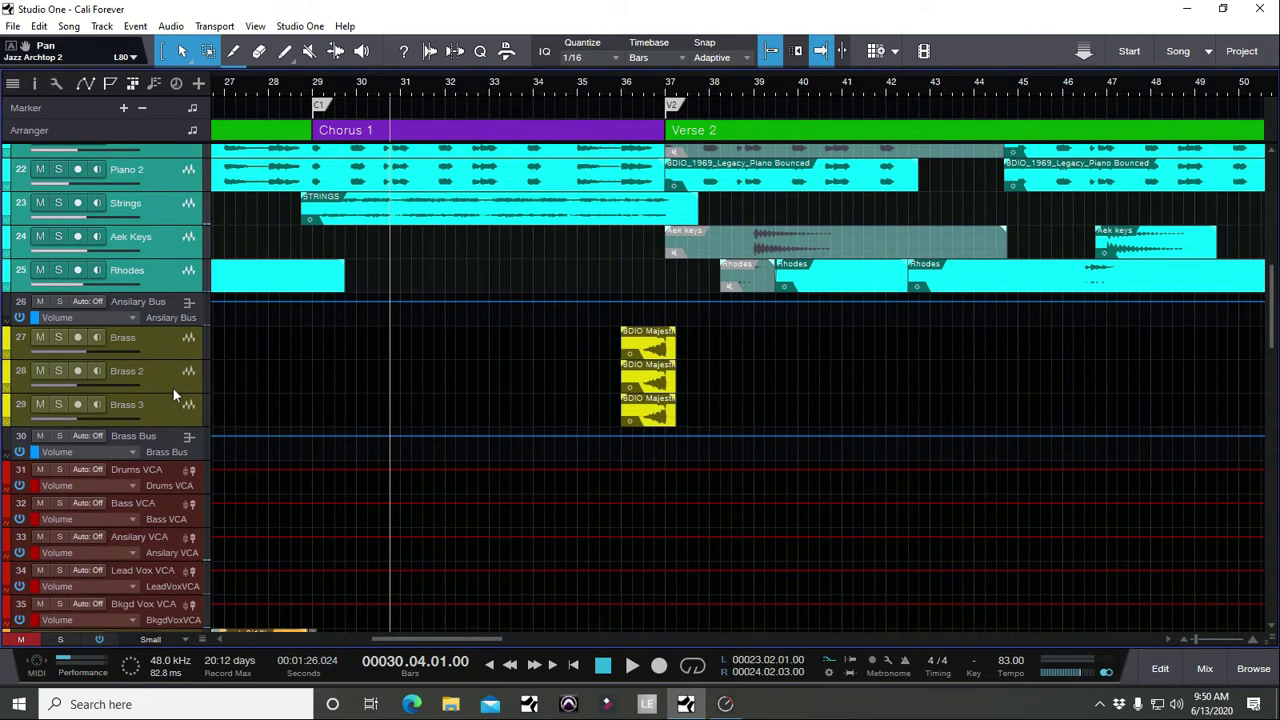
Select the tracks Brass through Brass 3, and review the VCA and lead vocal tracks with Main Verse 1 selected.
{"action": "left_click", "coordinate": [173, 356]}
{"action": "left_click", "coordinate": [170, 403], "text": "shift"}
{"action": "scroll", "coordinate": [160, 400], "scroll_direction": "down", "scroll_amount": 7}
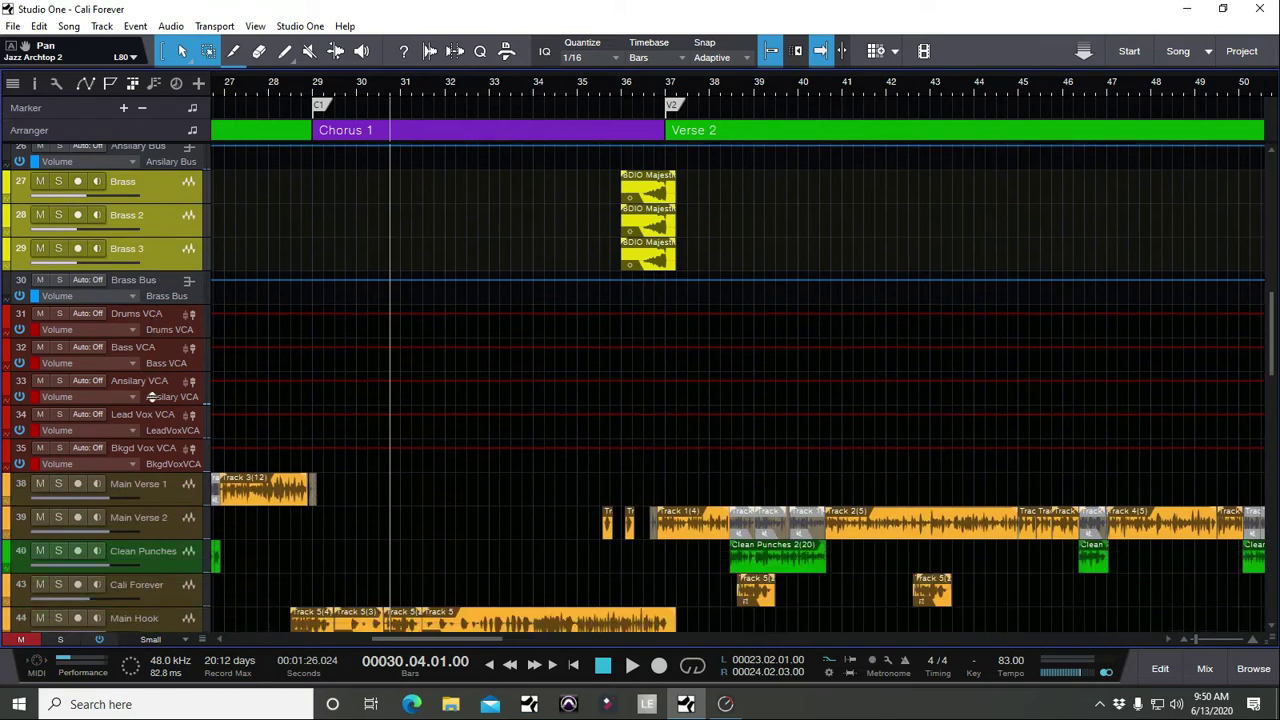
{"action": "left_click", "coordinate": [152, 395]}
{"action": "scroll", "coordinate": [162, 455], "scroll_direction": "down", "scroll_amount": 5}
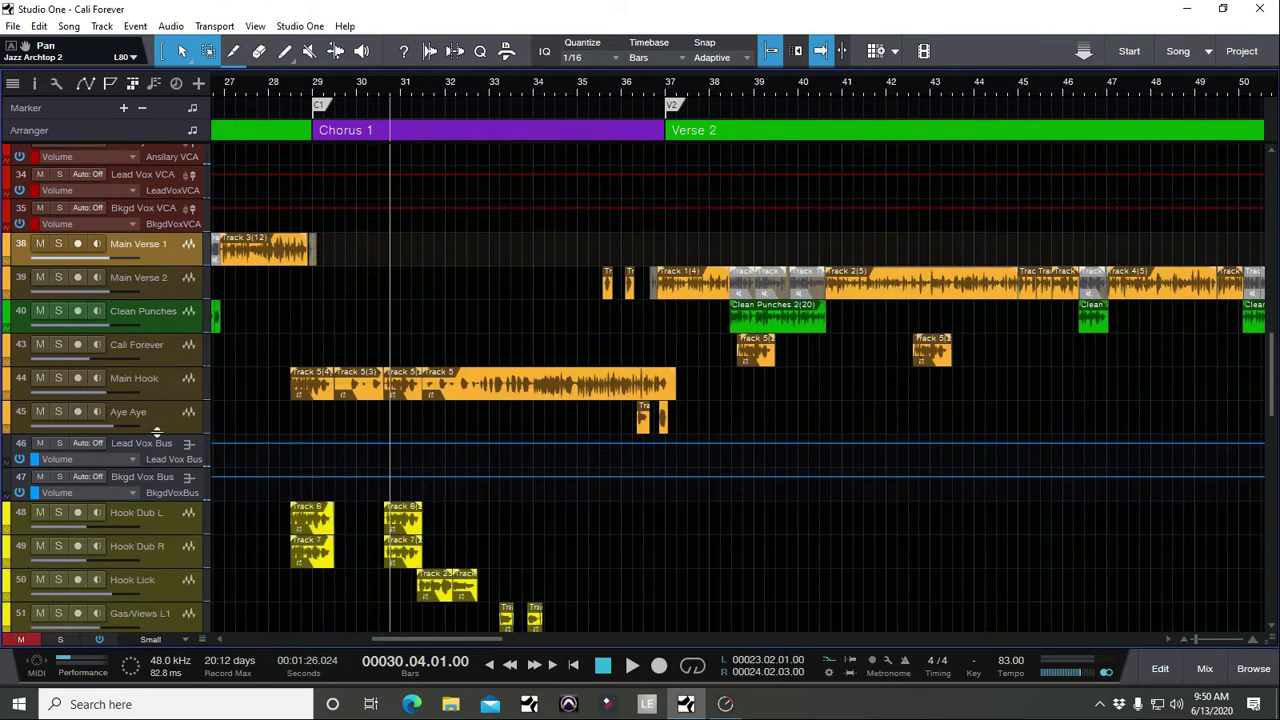
{"action": "scroll", "coordinate": [132, 192], "scroll_direction": "down", "scroll_amount": 1}
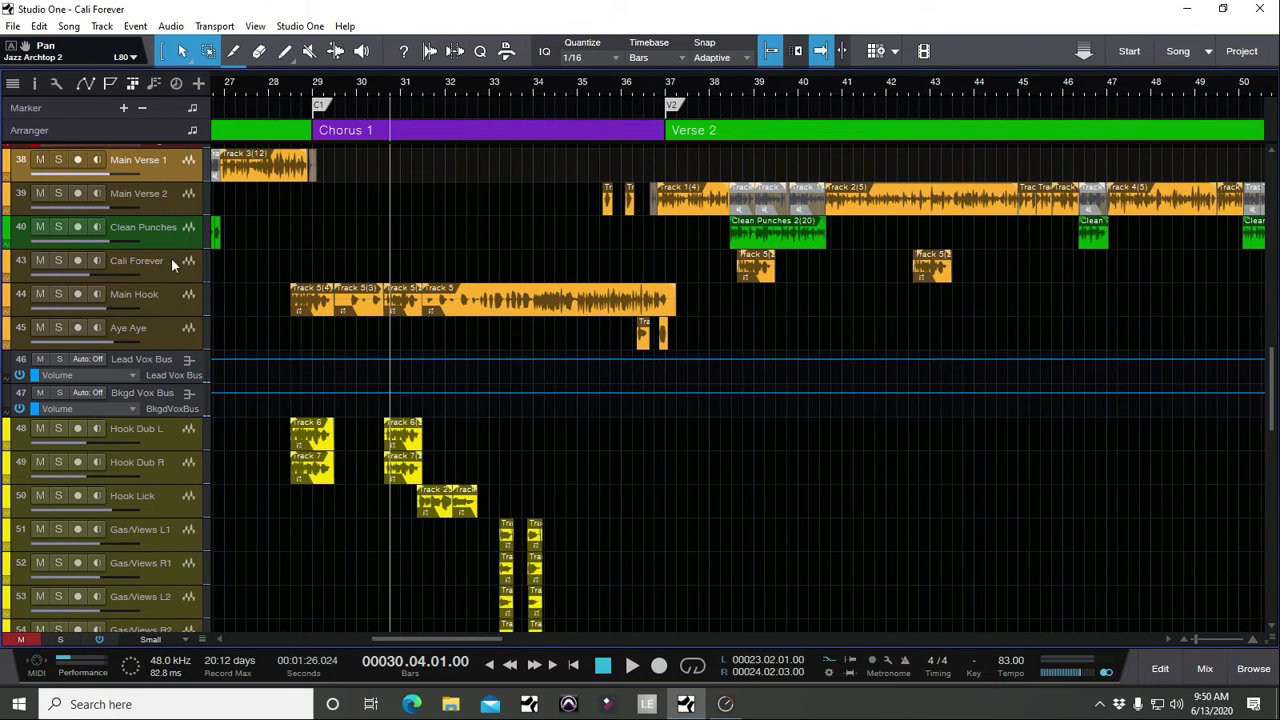
{"action": "scroll", "coordinate": [157, 300], "scroll_direction": "down", "scroll_amount": 3}
{"action": "scroll", "coordinate": [140, 275], "scroll_direction": "up", "scroll_amount": 2}
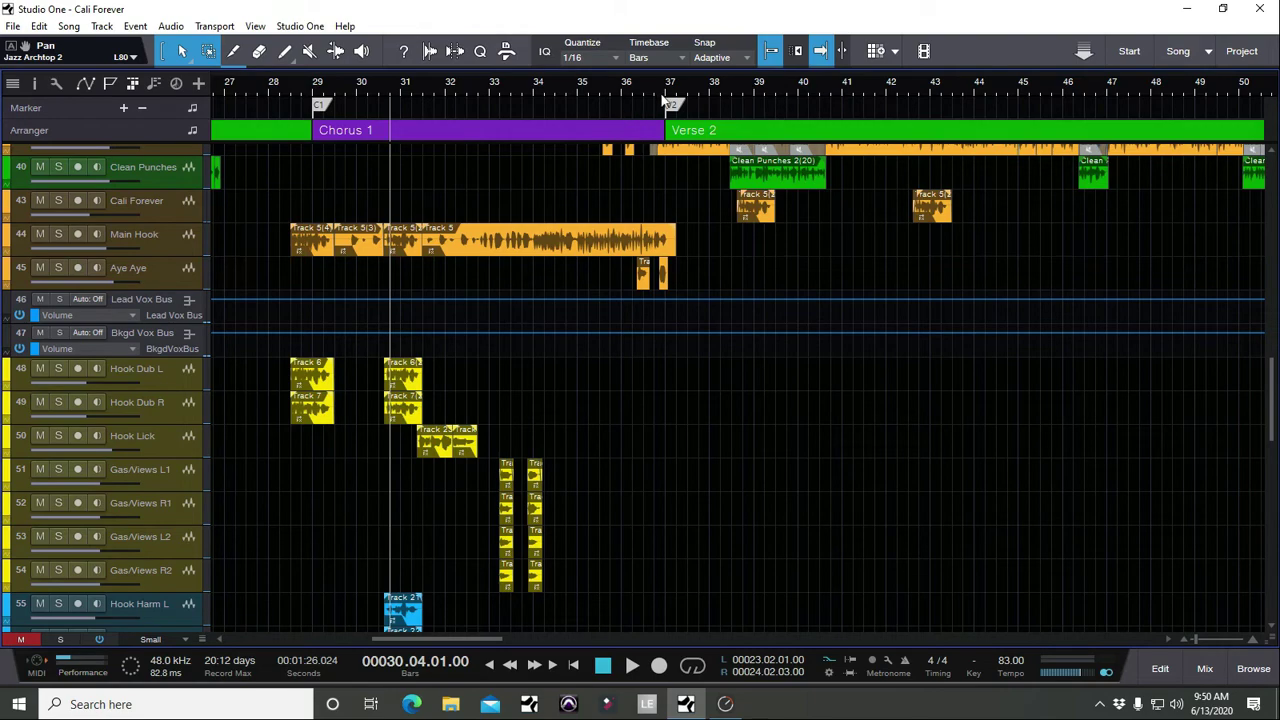
Place the playhead at 36.02 near the end of Chorus 1 and widen the view to show both choruses.
{"action": "scroll", "coordinate": [614, 93], "scroll_direction": "up", "scroll_amount": 5}
{"action": "left_click", "coordinate": [579, 82]}
{"action": "scroll", "coordinate": [515, 82], "scroll_direction": "down", "scroll_amount": 5}
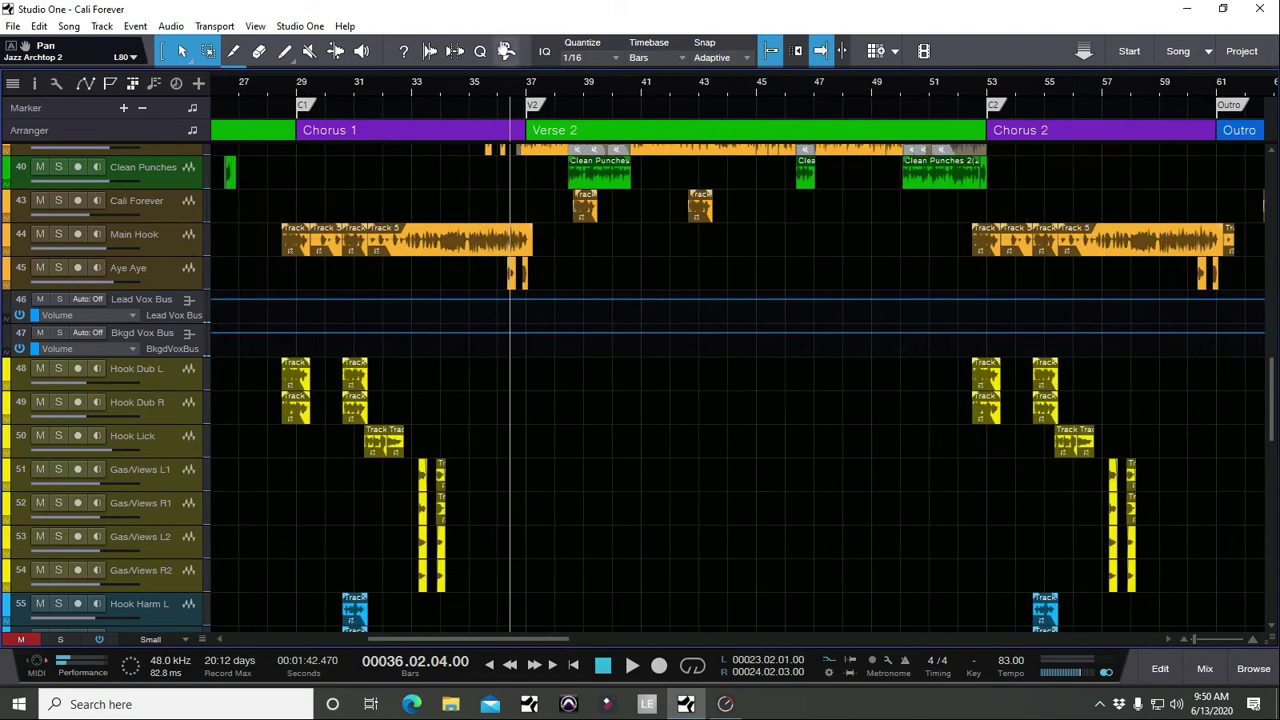
Select the tracks from Gas/Views L1 through Gas/Views R2 and examine their Chorus 1 clips around bars 33 and 34.
{"action": "scroll", "coordinate": [140, 400], "scroll_direction": "down", "scroll_amount": 4}
{"action": "left_click", "coordinate": [164, 228]}
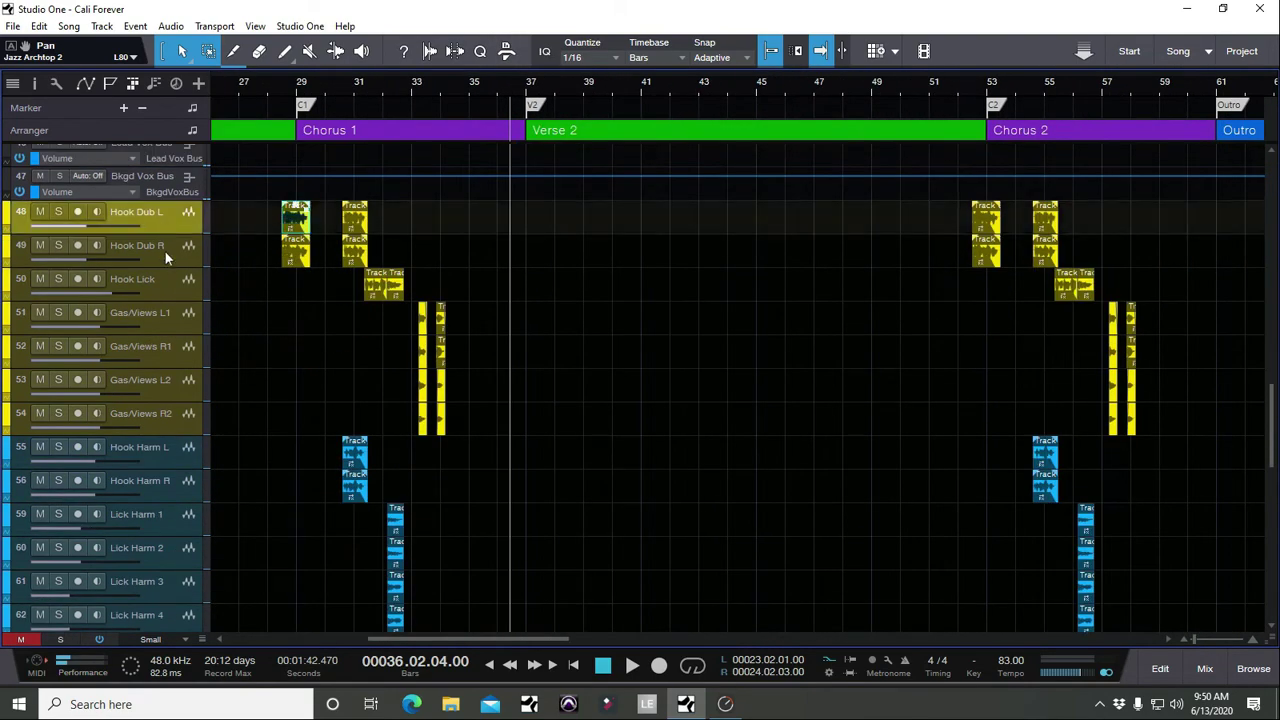
{"action": "left_click", "coordinate": [166, 291]}
{"action": "left_click", "coordinate": [169, 317]}
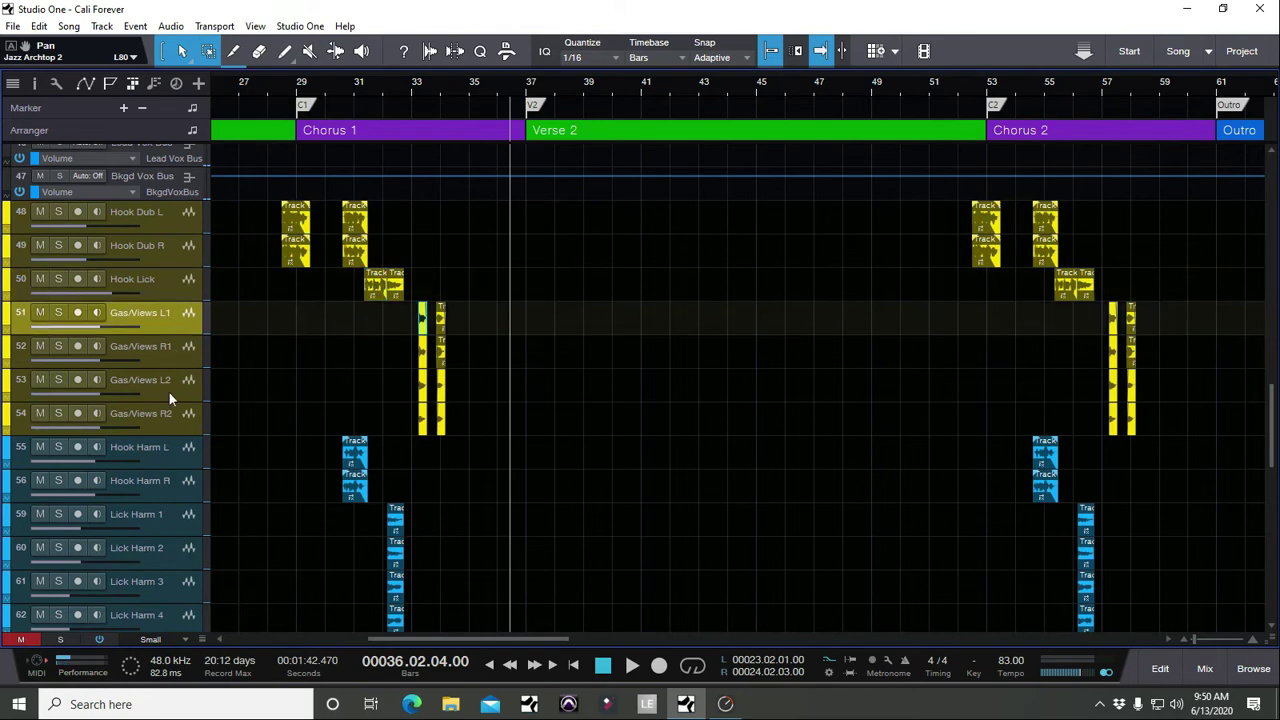
{"action": "left_click", "coordinate": [166, 421], "text": "shift"}
{"action": "left_click_drag", "start_coordinate": [421, 90], "coordinate": [417, 149]}
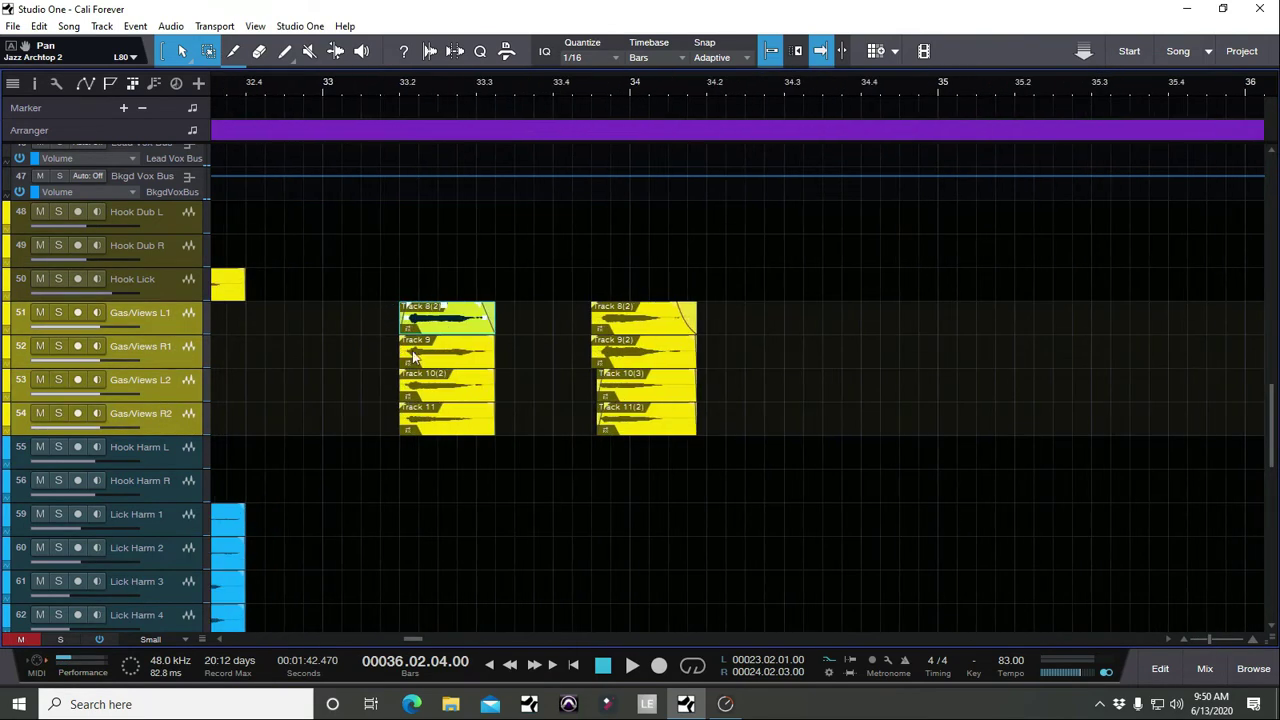
Compare the Gas/Views clips with the Main Hook track and review the groups up to the drums and back.
{"action": "scroll", "coordinate": [447, 216], "scroll_direction": "up", "scroll_amount": 3}
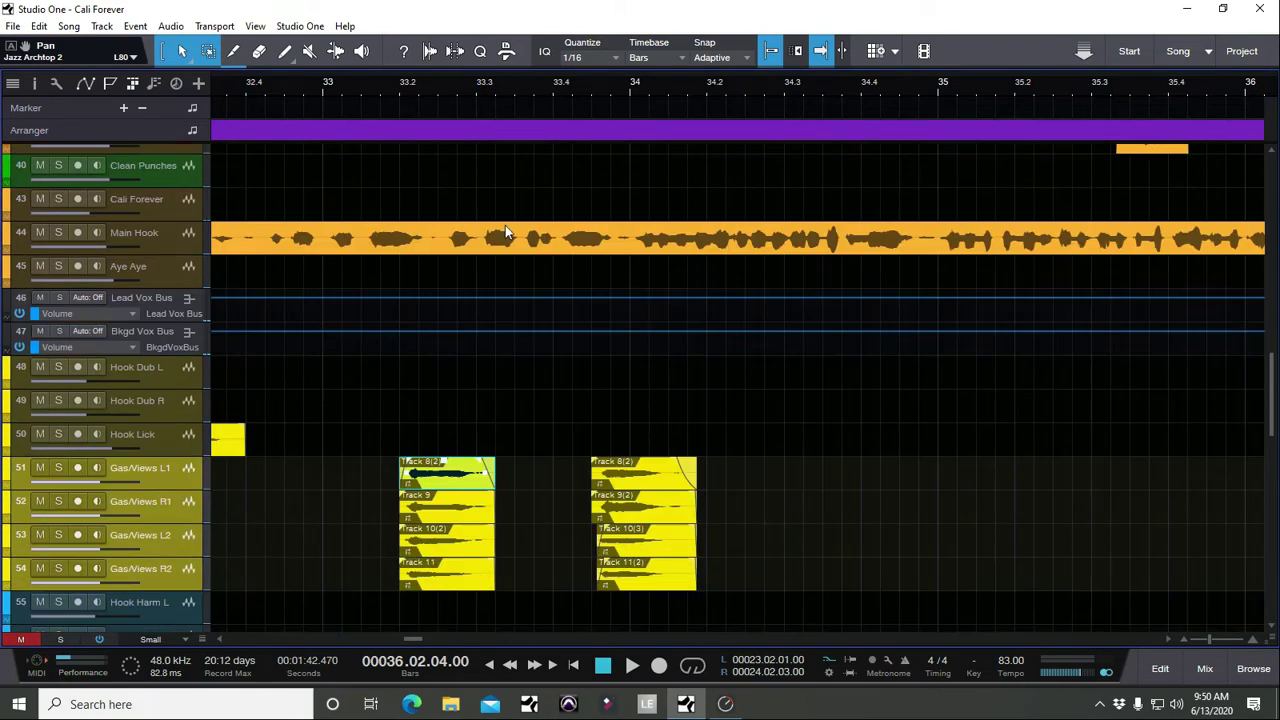
{"action": "scroll", "coordinate": [479, 208], "scroll_direction": "down", "scroll_amount": 5}
{"action": "scroll", "coordinate": [482, 214], "scroll_direction": "up", "scroll_amount": 6}
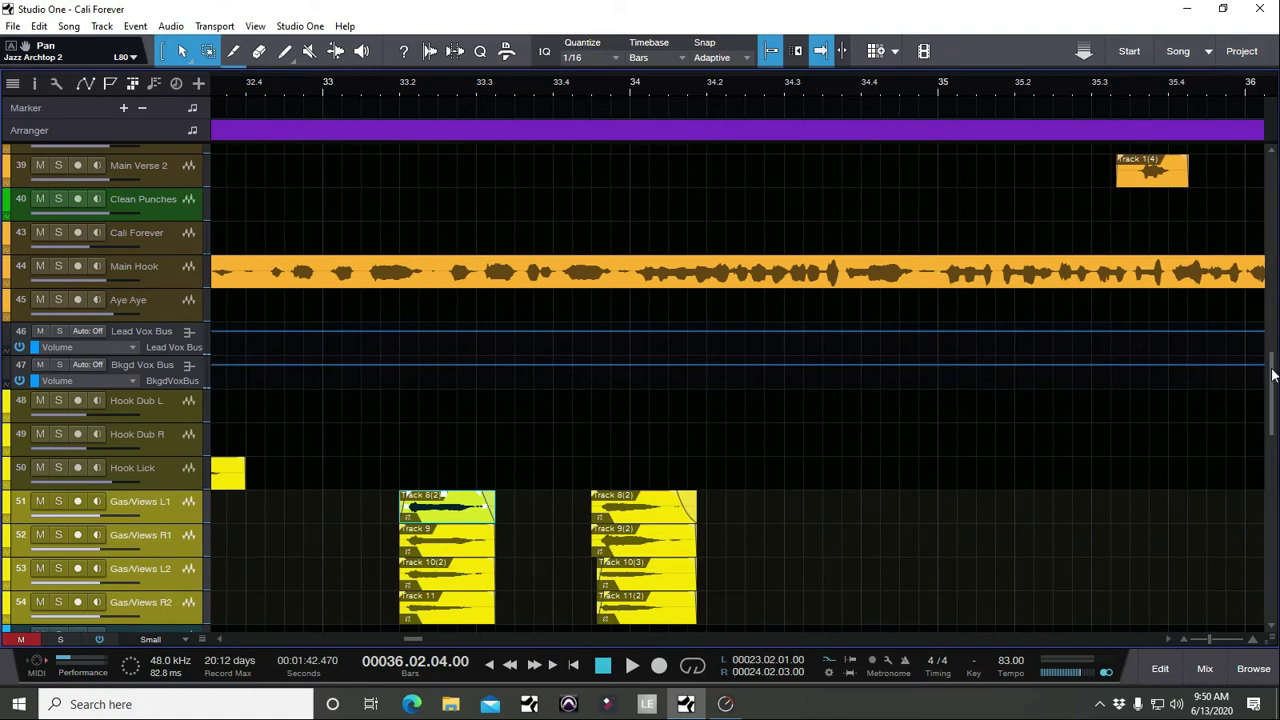
{"action": "left_click_drag", "start_coordinate": [1273, 365], "coordinate": [1273, 138]}
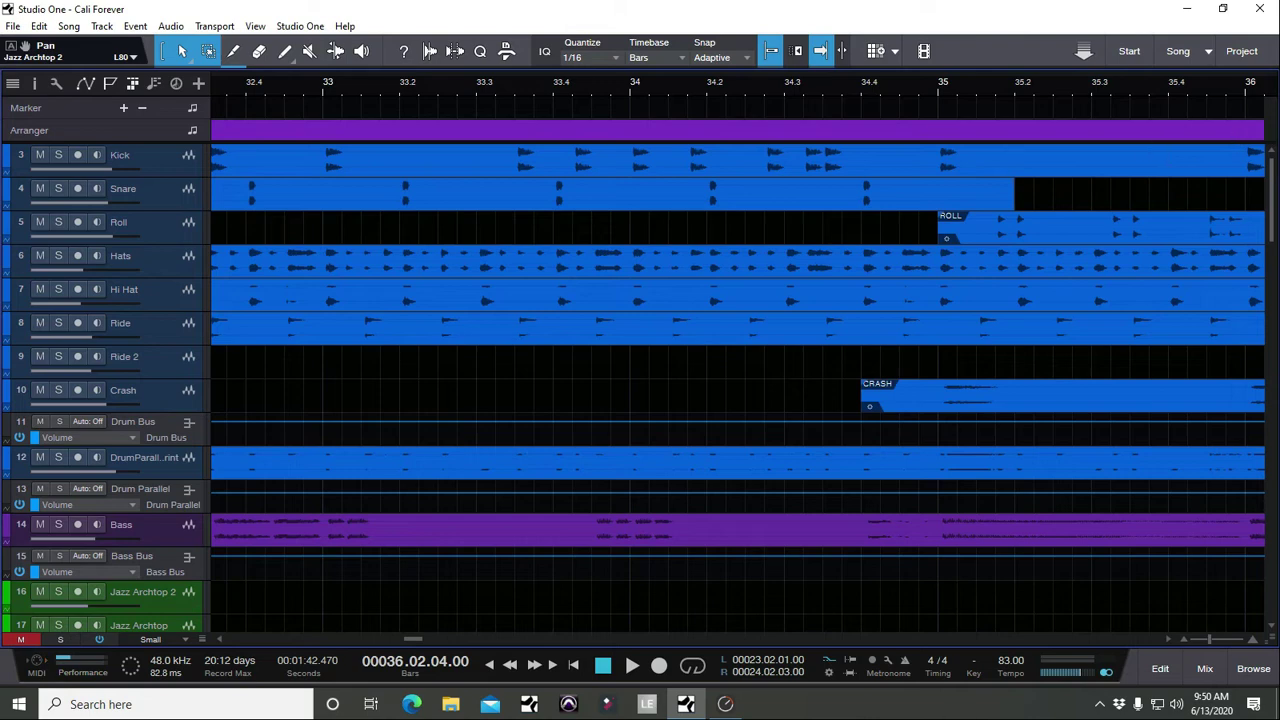
{"action": "left_click_drag", "start_coordinate": [1274, 203], "coordinate": [1274, 399]}
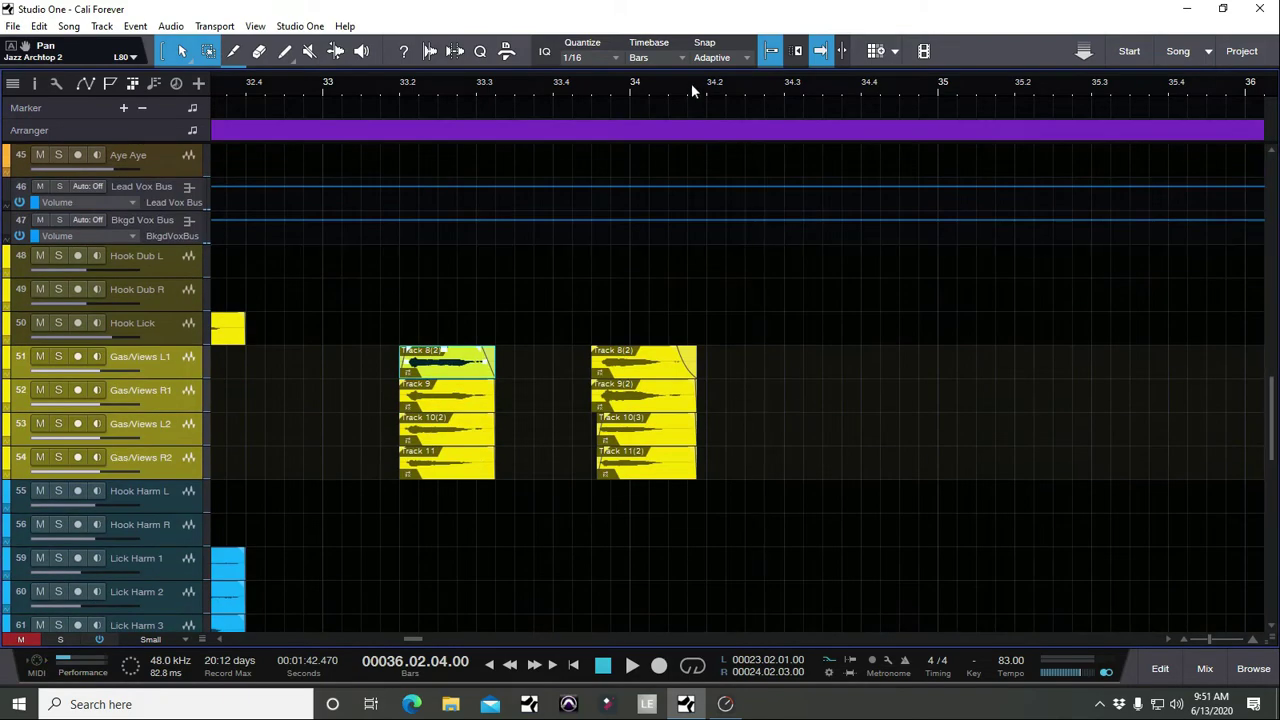
Extend the track selection to Hook Dub L through Gas/Views R2 and show the whole of Chorus 1.
{"action": "left_click_drag", "start_coordinate": [692, 90], "coordinate": [694, 46]}
{"action": "scroll", "coordinate": [623, 284], "scroll_direction": "left", "scroll_amount": 8}
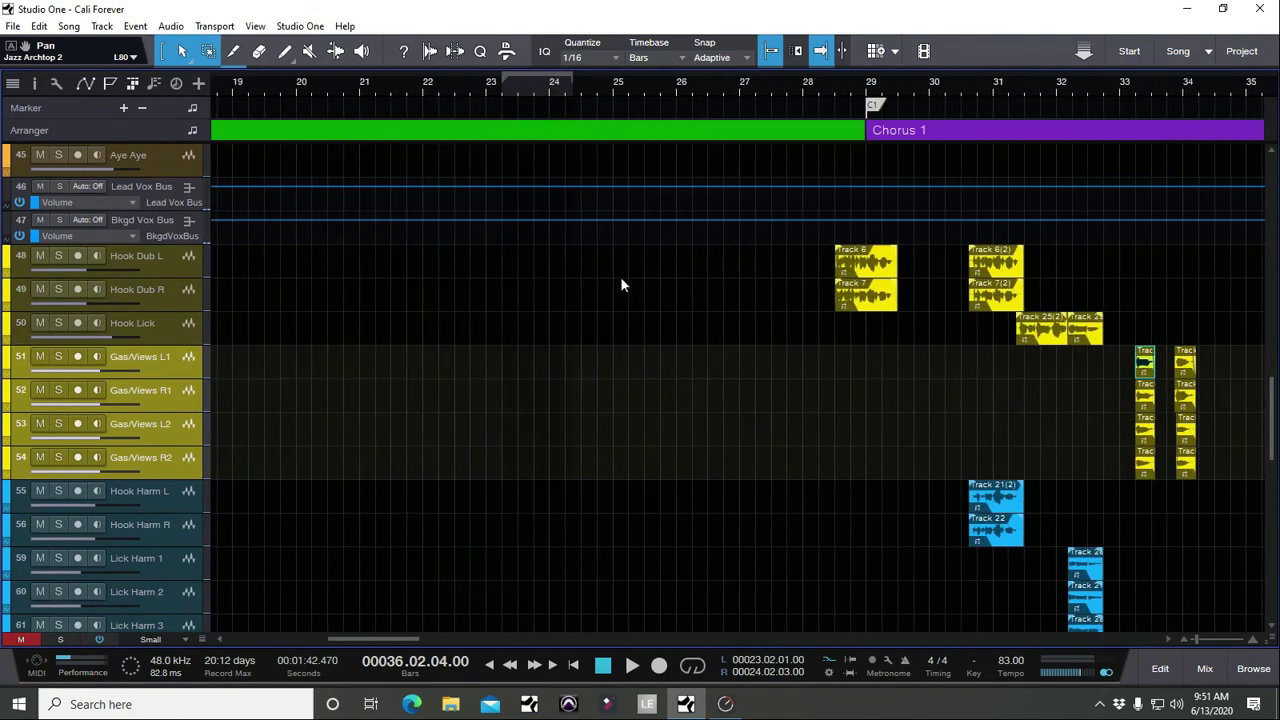
{"action": "scroll", "coordinate": [620, 285], "scroll_direction": "right", "scroll_amount": 5}
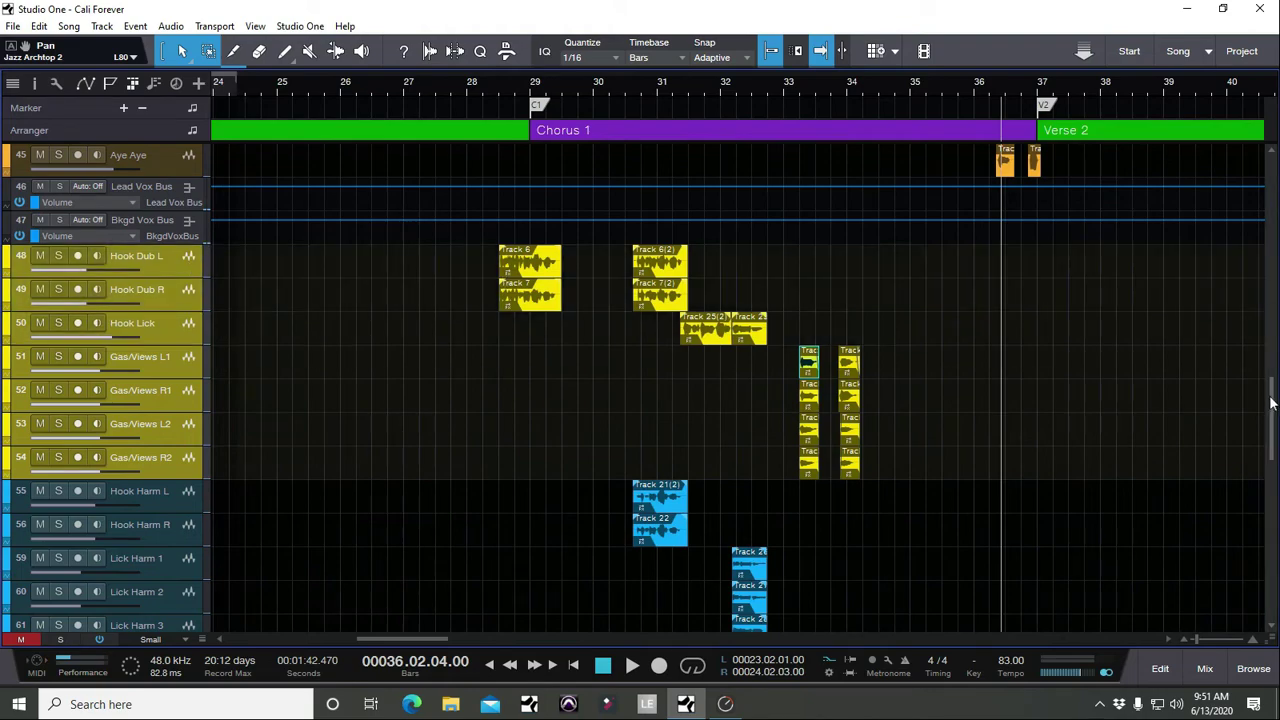
Select the Kick track and examine the drum group above the bass and guitar tracks.
{"action": "left_click_drag", "start_coordinate": [1272, 403], "coordinate": [1274, 168]}
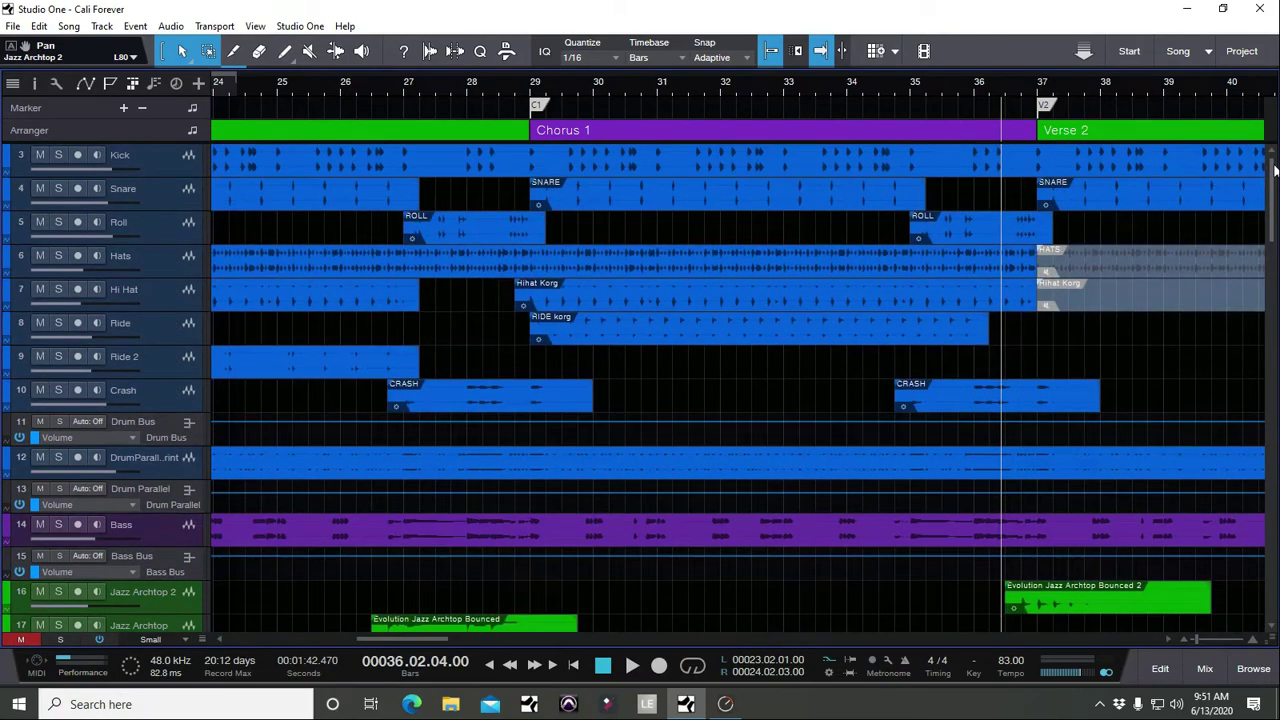
{"action": "scroll", "coordinate": [1017, 246], "scroll_direction": "down", "scroll_amount": 3}
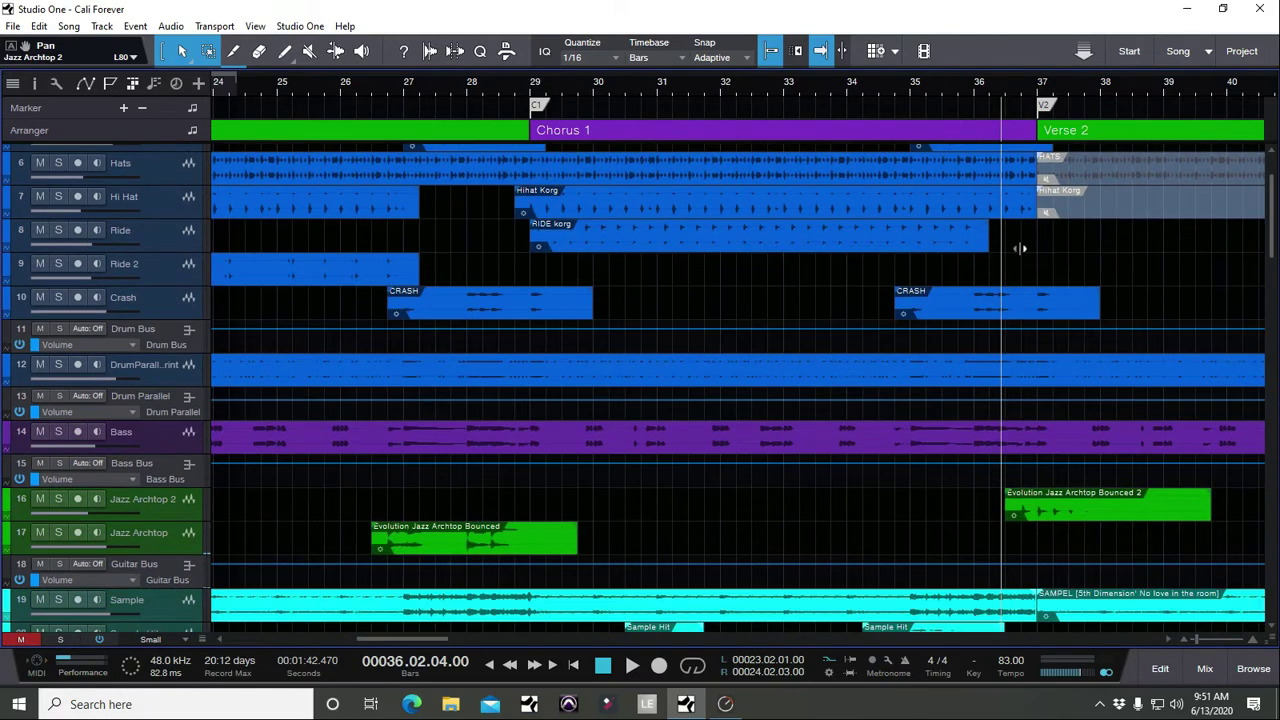
{"action": "left_click_drag", "start_coordinate": [1274, 218], "coordinate": [1274, 170]}
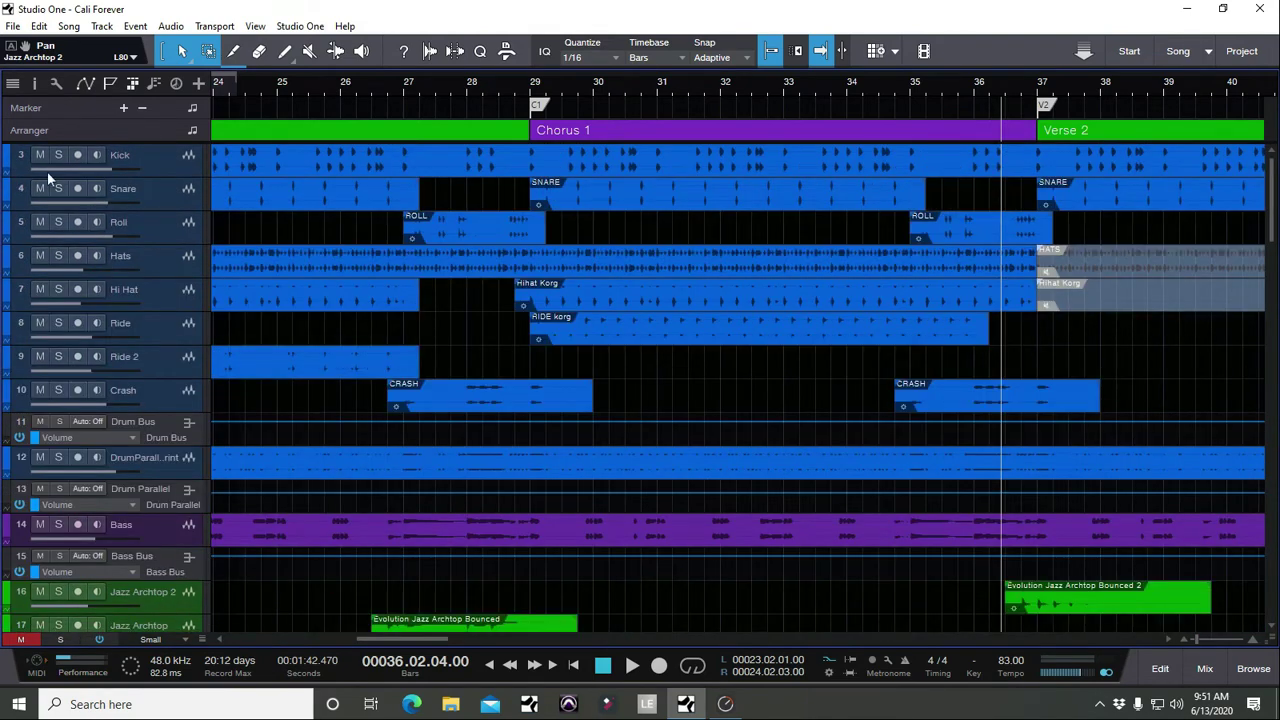
{"action": "left_click", "coordinate": [167, 158]}
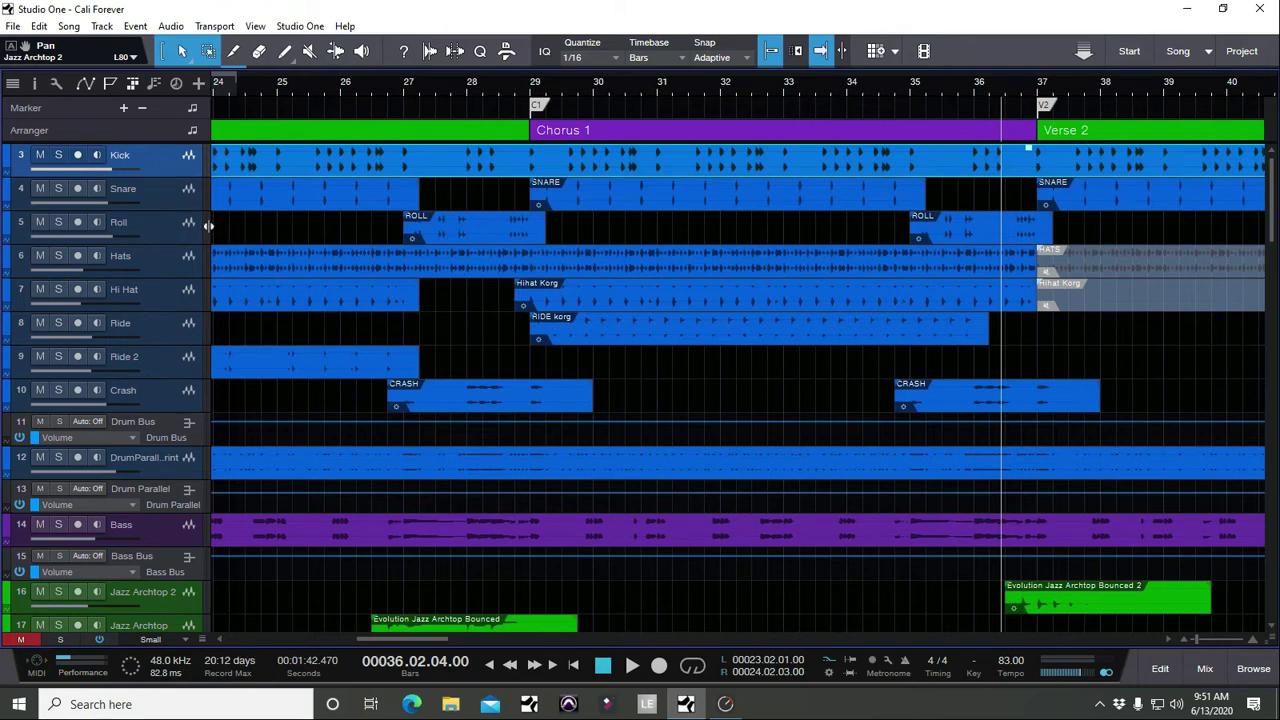
{"action": "left_click_drag", "start_coordinate": [1270, 245], "coordinate": [1270, 195]}
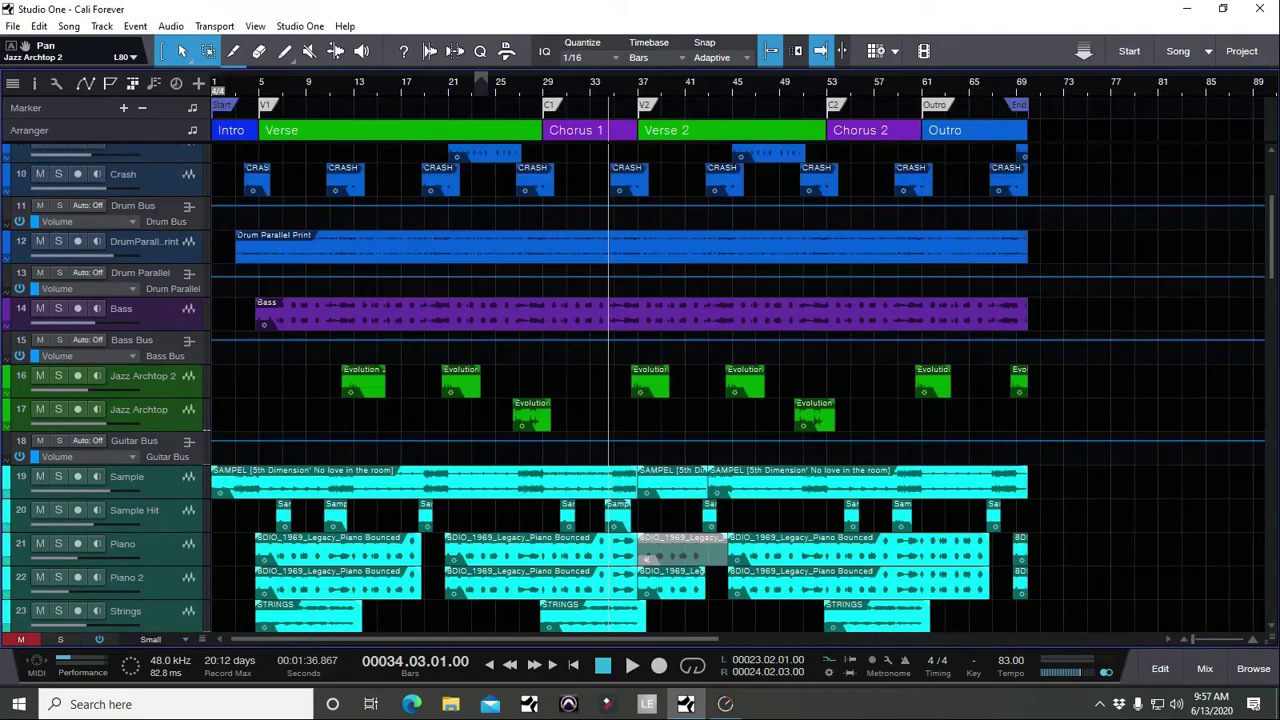
Review the full song's track layout from the drums down to the FX and Main channels and back.
{"action": "scroll", "coordinate": [738, 388], "scroll_direction": "up", "scroll_amount": 5}
{"action": "scroll", "coordinate": [488, 288], "scroll_direction": "down", "scroll_amount": 6}
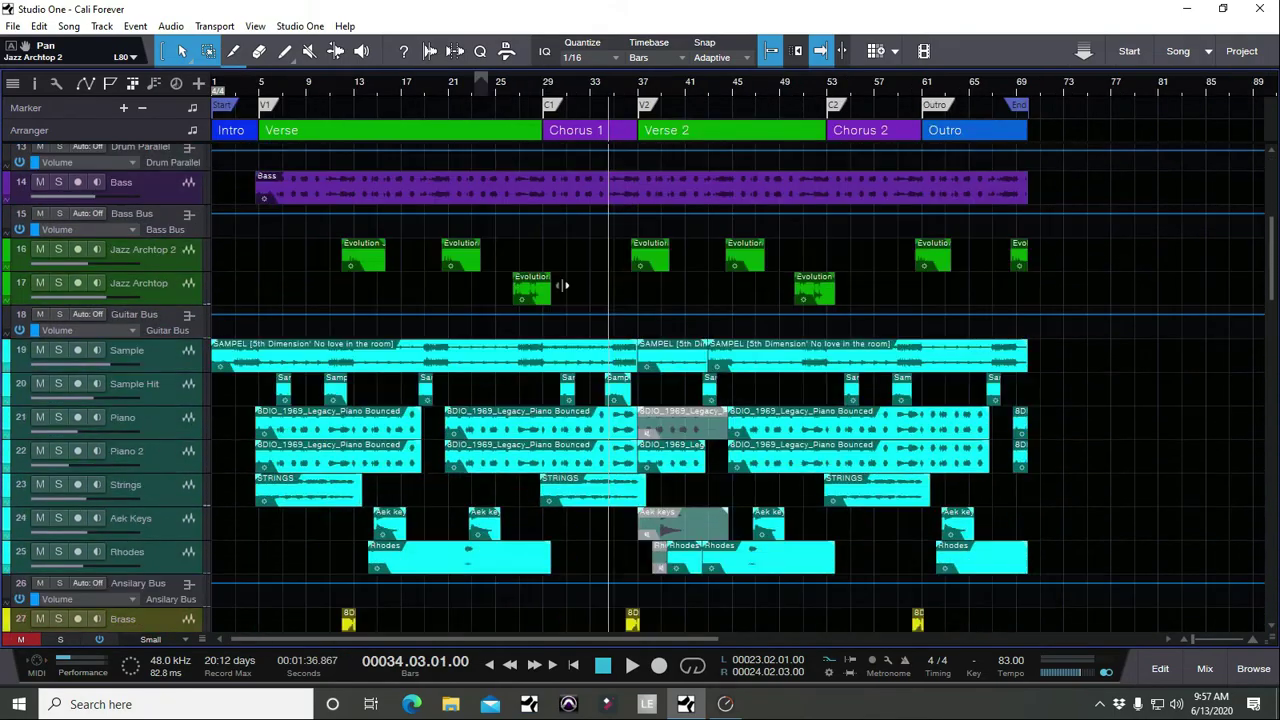
{"action": "left_click_drag", "start_coordinate": [1260, 246], "coordinate": [1272, 575]}
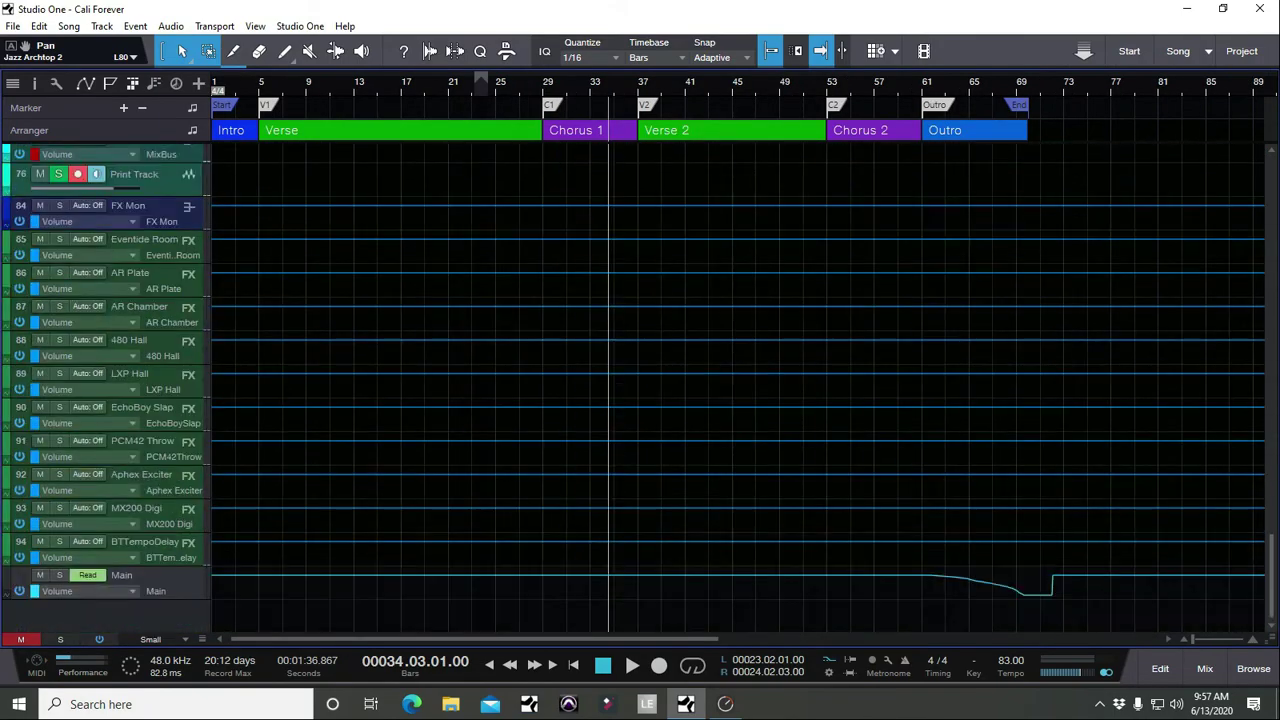
{"action": "scroll", "coordinate": [1233, 579], "scroll_direction": "up", "scroll_amount": 20}
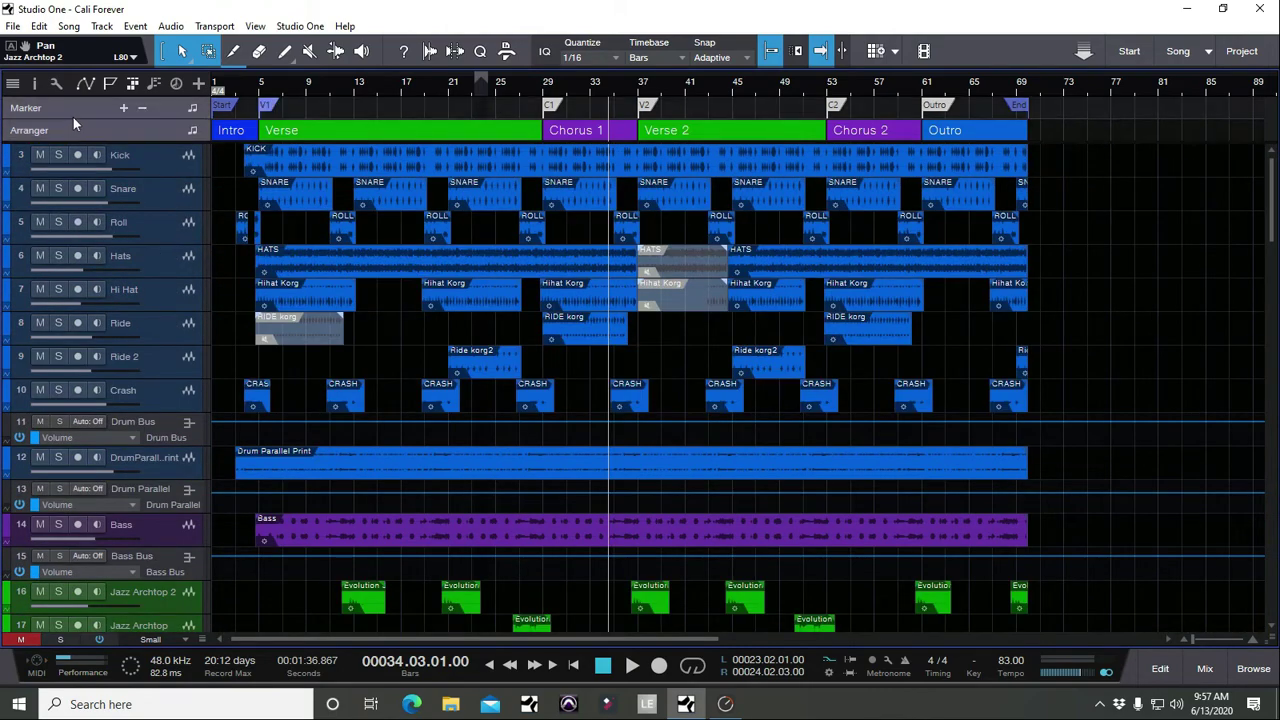
Hide the arranger track and zoom in on the V1 marker at bar 5.
{"action": "left_click", "coordinate": [134, 86]}
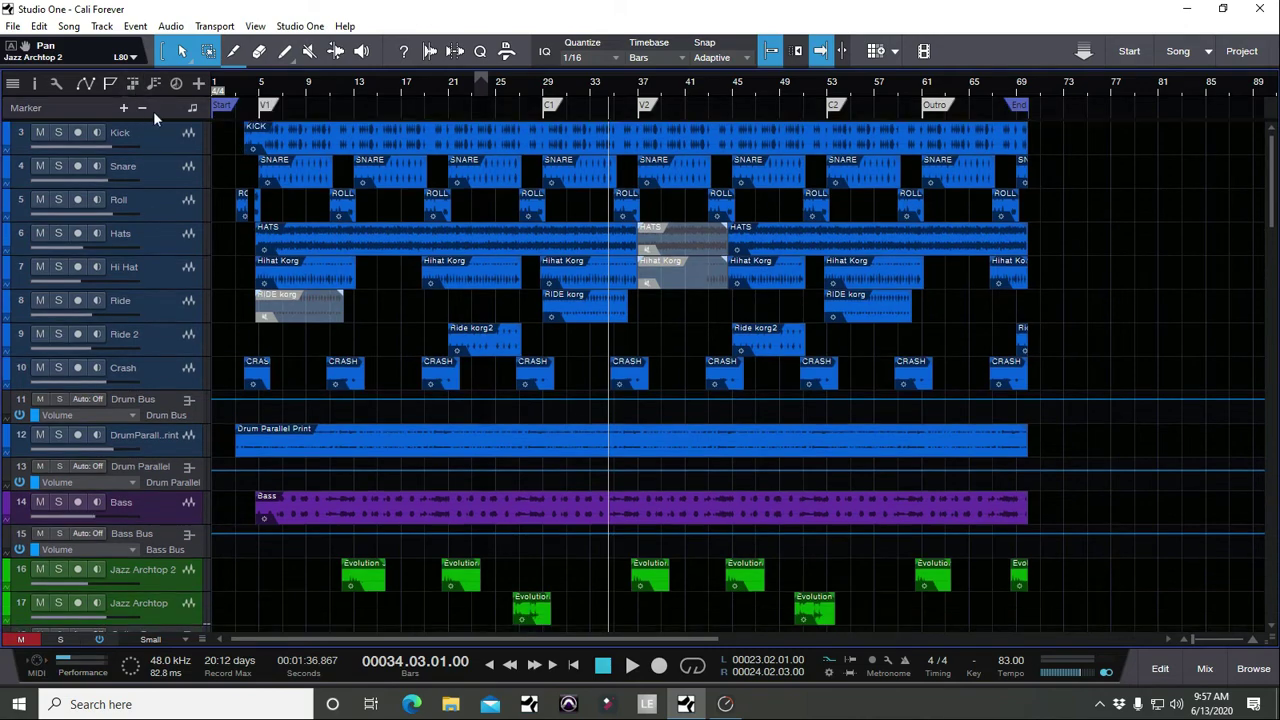
{"action": "mouse_move", "coordinate": [611, 84]}
{"action": "left_mouse_down"}
{"action": "mouse_move", "coordinate": [613, 110]}
{"action": "mouse_move", "coordinate": [619, 92]}
{"action": "left_mouse_up"}
{"action": "left_click_drag", "start_coordinate": [259, 88], "coordinate": [290, 300]}
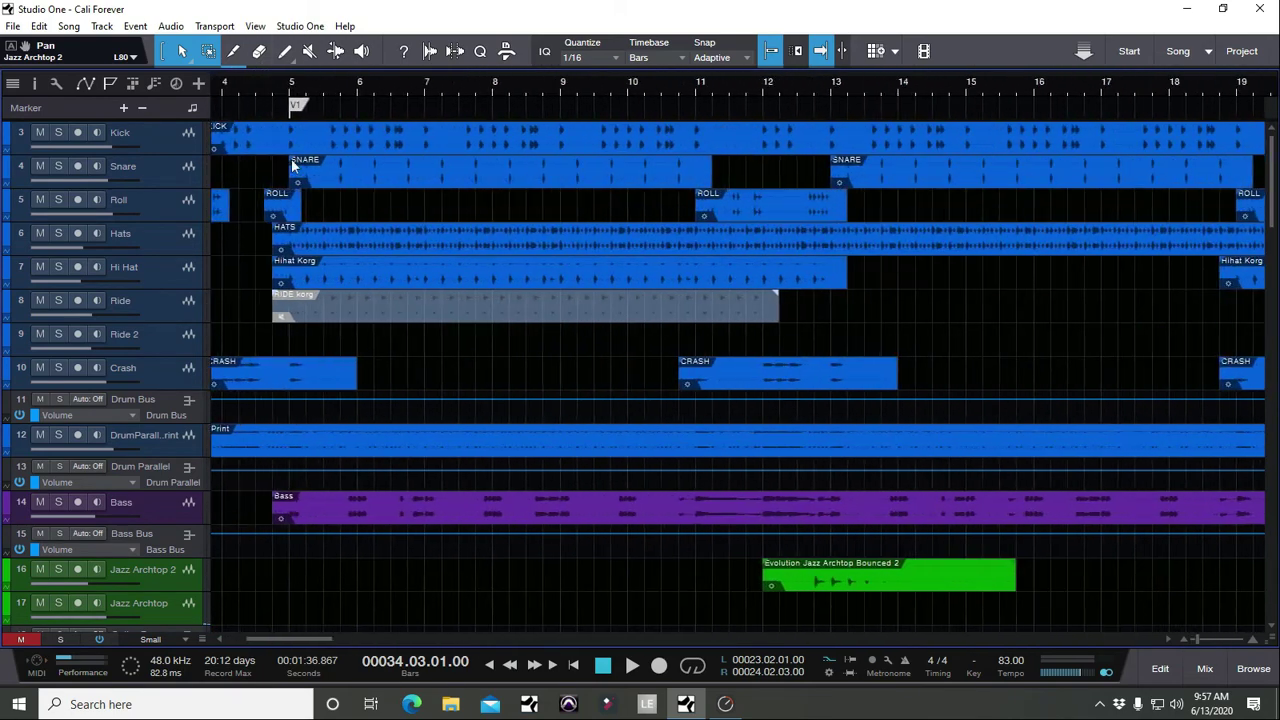
Check the positions of the song's Start marker at bar 1 and its End marker at bar 70.
{"action": "left_click_drag", "start_coordinate": [272, 637], "coordinate": [240, 637]}
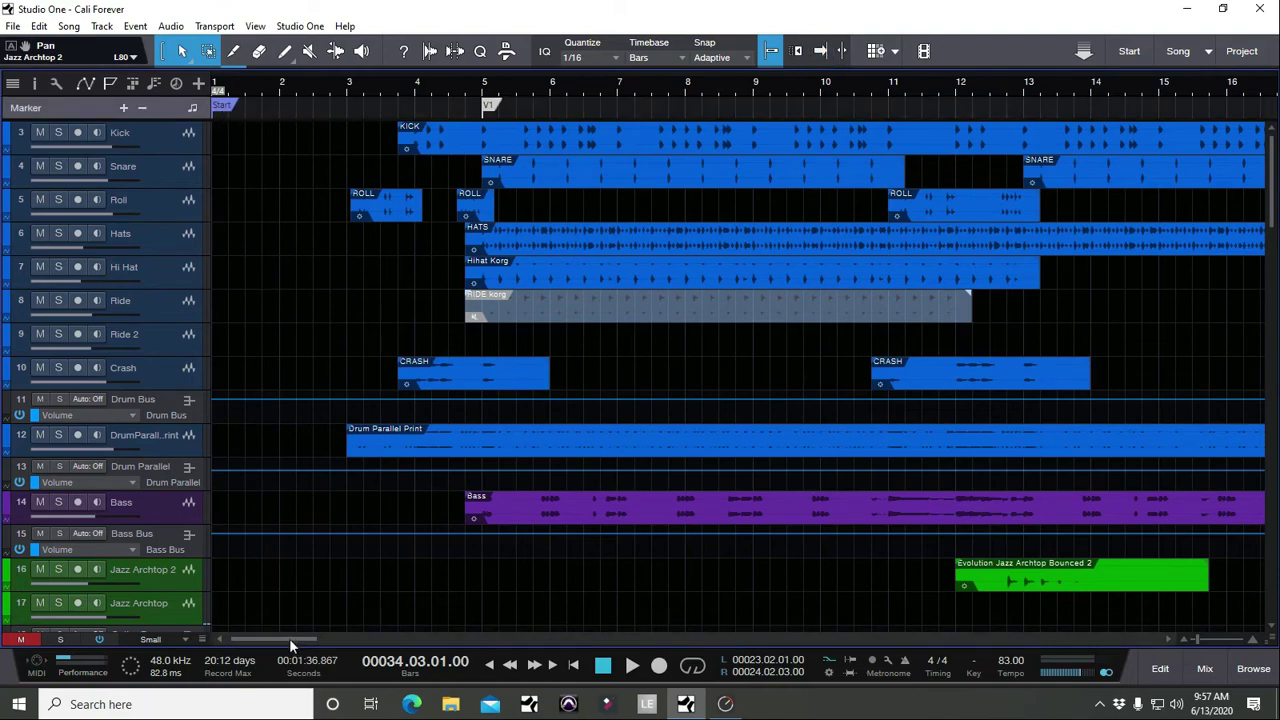
{"action": "left_click_drag", "start_coordinate": [289, 638], "coordinate": [653, 638]}
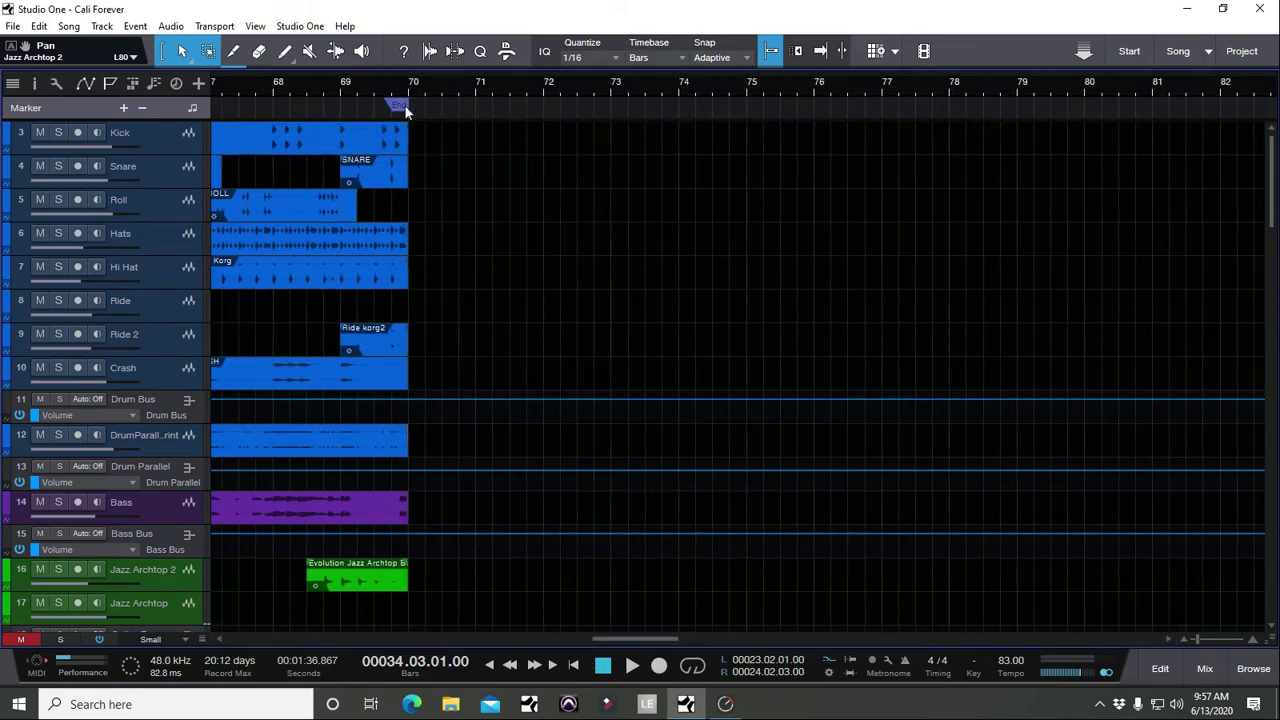
{"action": "scroll", "coordinate": [631, 640], "scroll_direction": "left", "scroll_amount": 1}
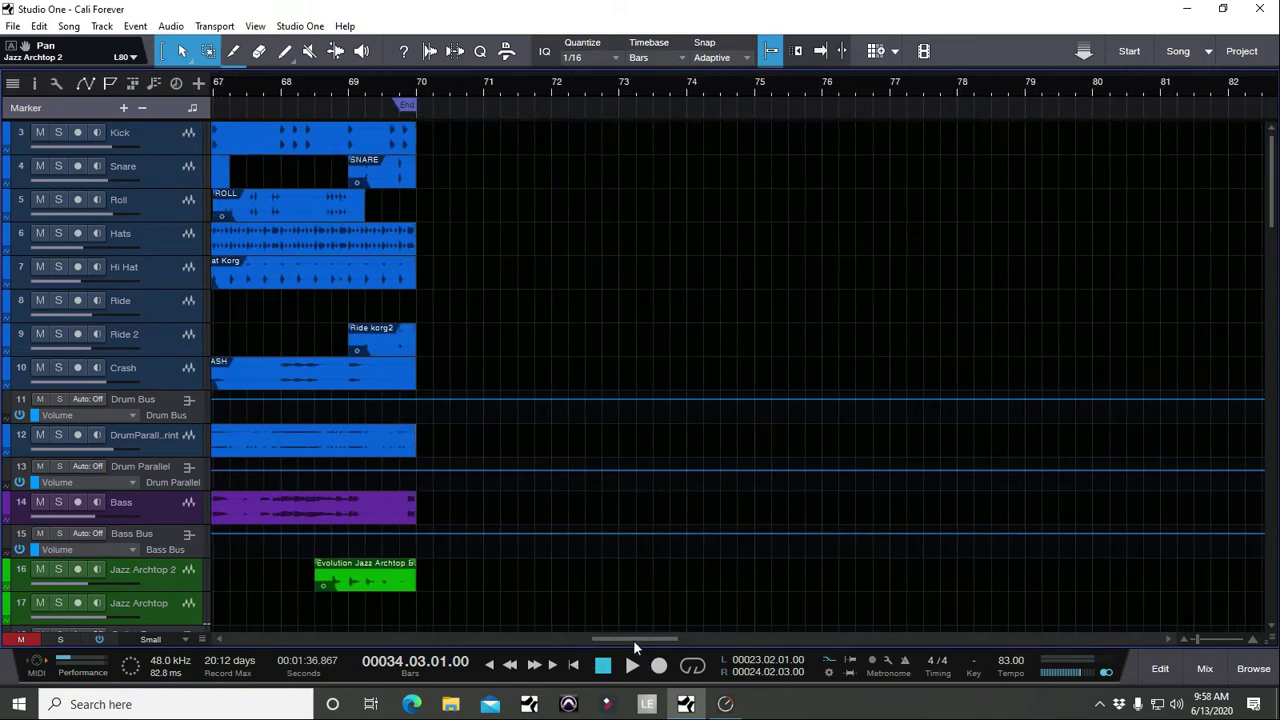
{"action": "left_click_drag", "start_coordinate": [633, 640], "coordinate": [259, 658]}
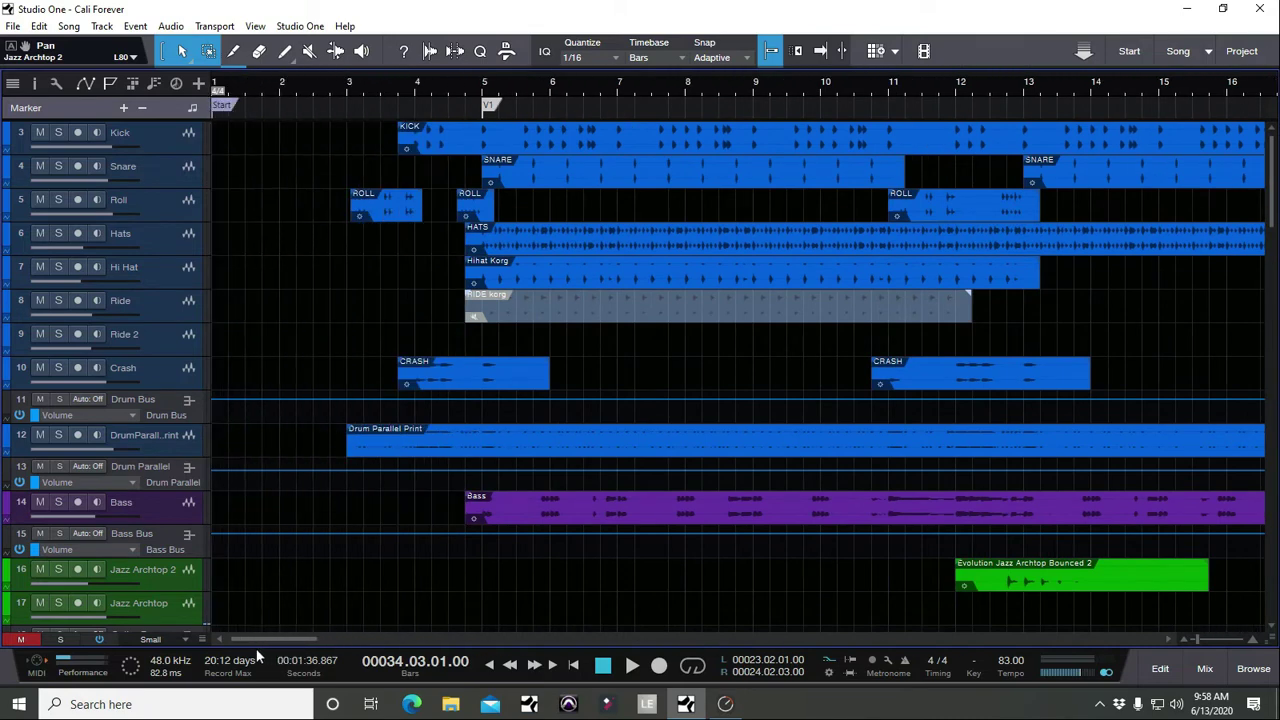
Check the Between Song Start/End Marker export range in the mixdown export settings and leave without exporting.
{"action": "left_click", "coordinate": [68, 26]}
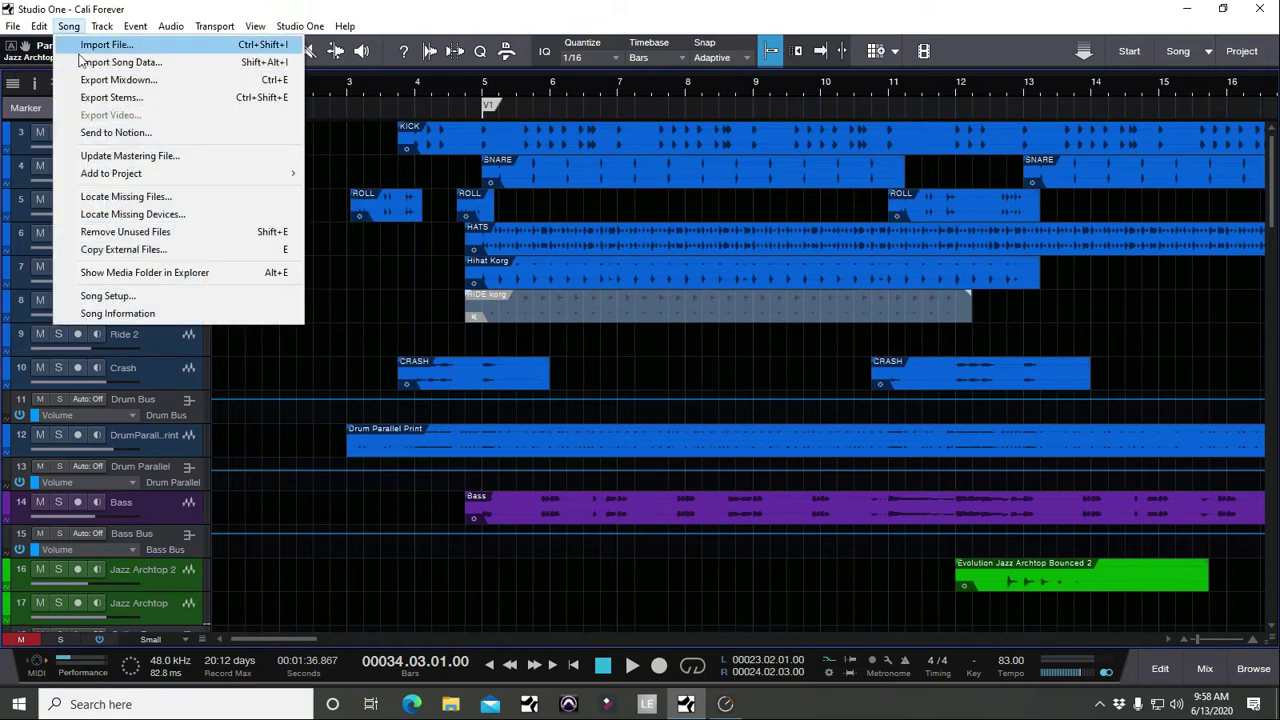
{"action": "left_click", "coordinate": [110, 80]}
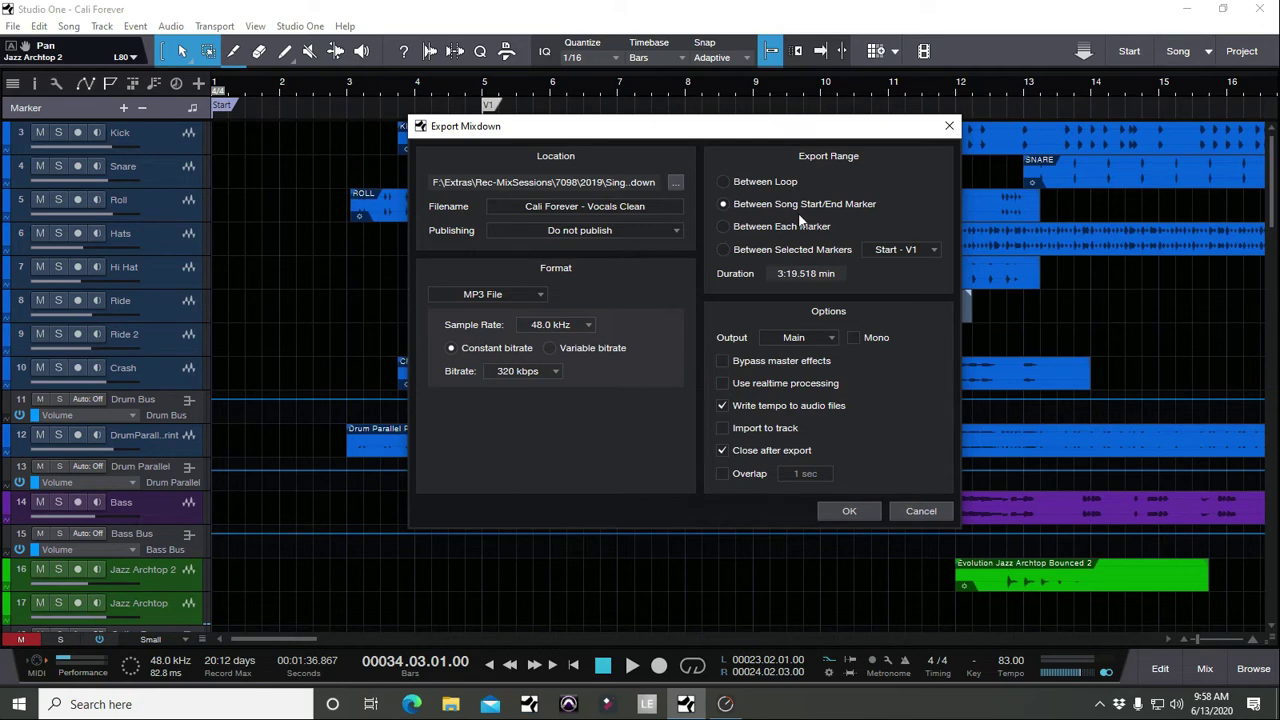
{"action": "left_click", "coordinate": [897, 516]}
Show the markers across the whole song and place the playhead on the V1 marker at bar 5.
{"action": "key", "text": "e"}
{"action": "left_click_drag", "start_coordinate": [357, 123], "coordinate": [367, 151]}
{"action": "key", "text": "w"}
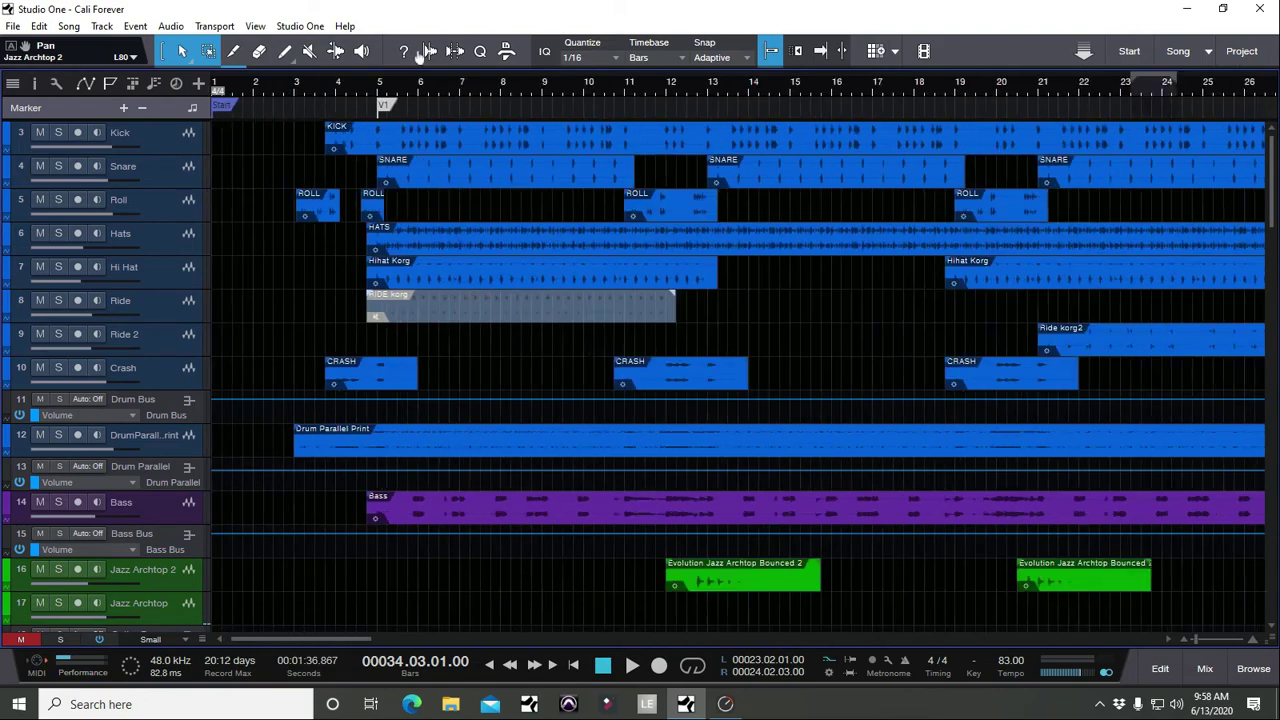
{"action": "key", "text": "w"}
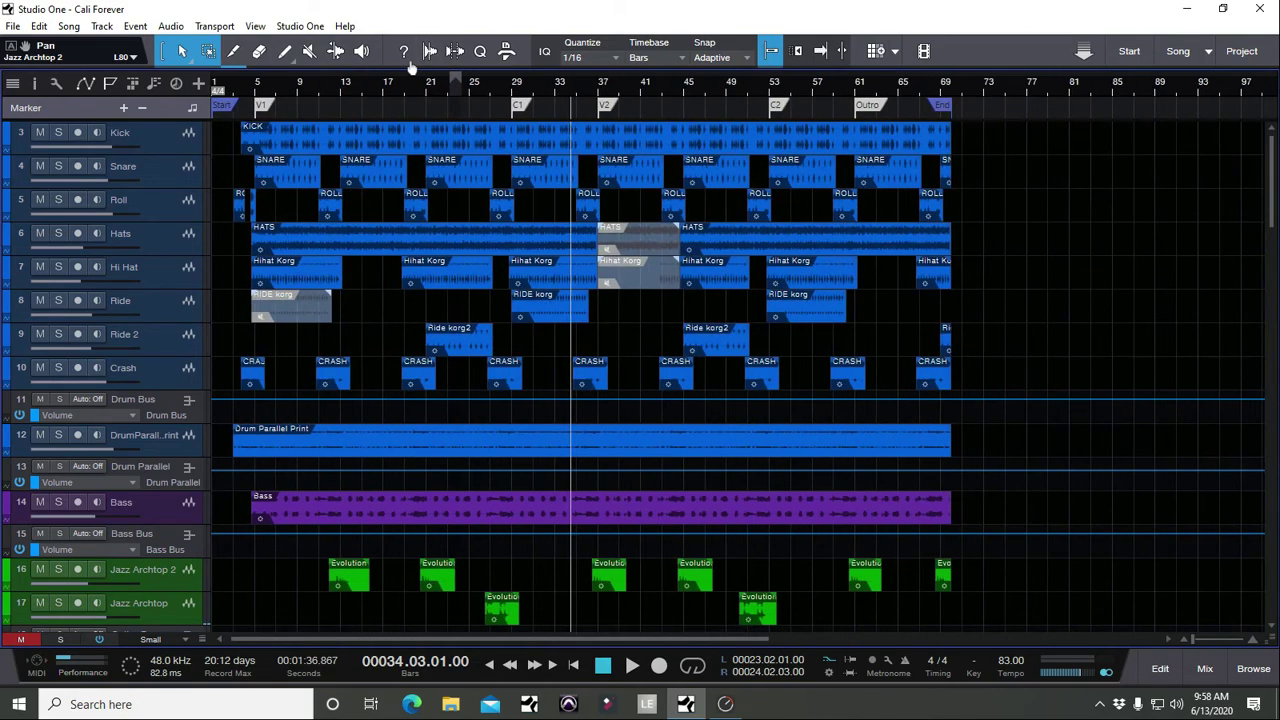
{"action": "left_click", "coordinate": [263, 106]}
{"action": "key", "text": "e"}
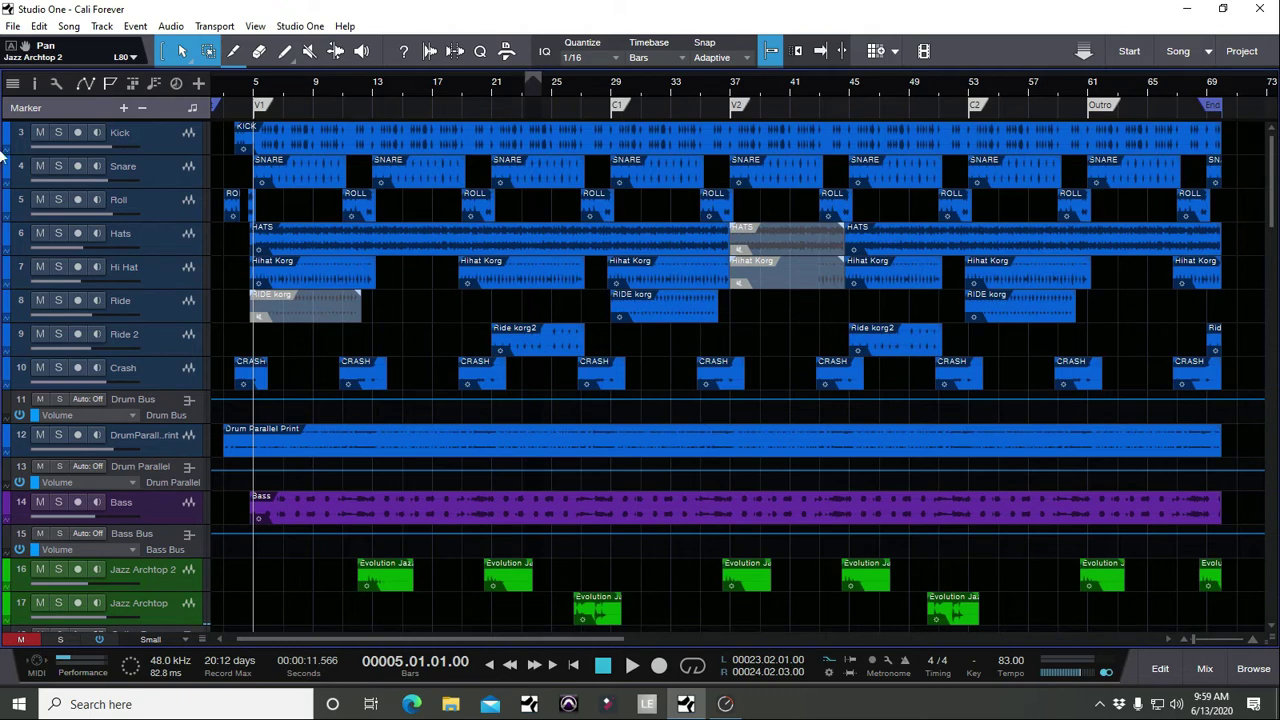
Add an unnamed marker at bar 10 and delete it.
{"action": "left_click", "coordinate": [325, 84]}
{"action": "left_click", "coordinate": [124, 108]}
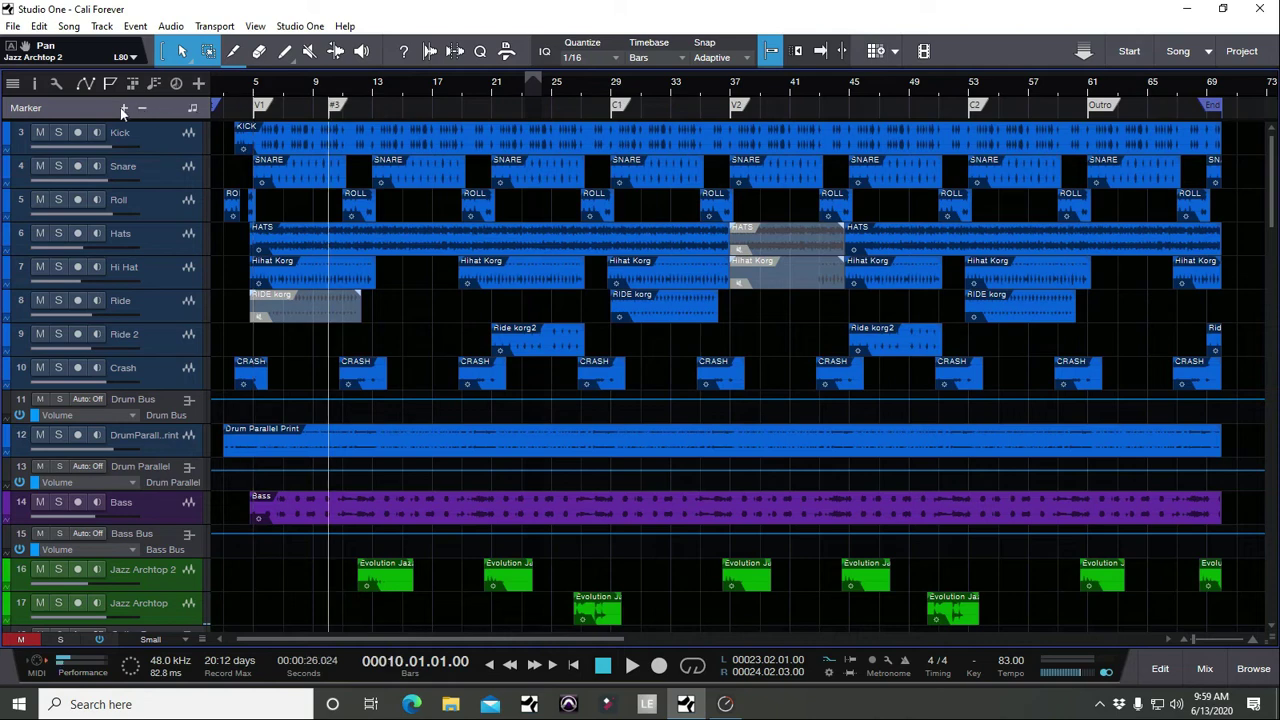
{"action": "left_click", "coordinate": [339, 110]}
{"action": "key", "text": "Delete"}
Add another marker at bar 10 and open its name for editing.
{"action": "left_click", "coordinate": [125, 107]}
{"action": "double_click", "coordinate": [337, 104]}
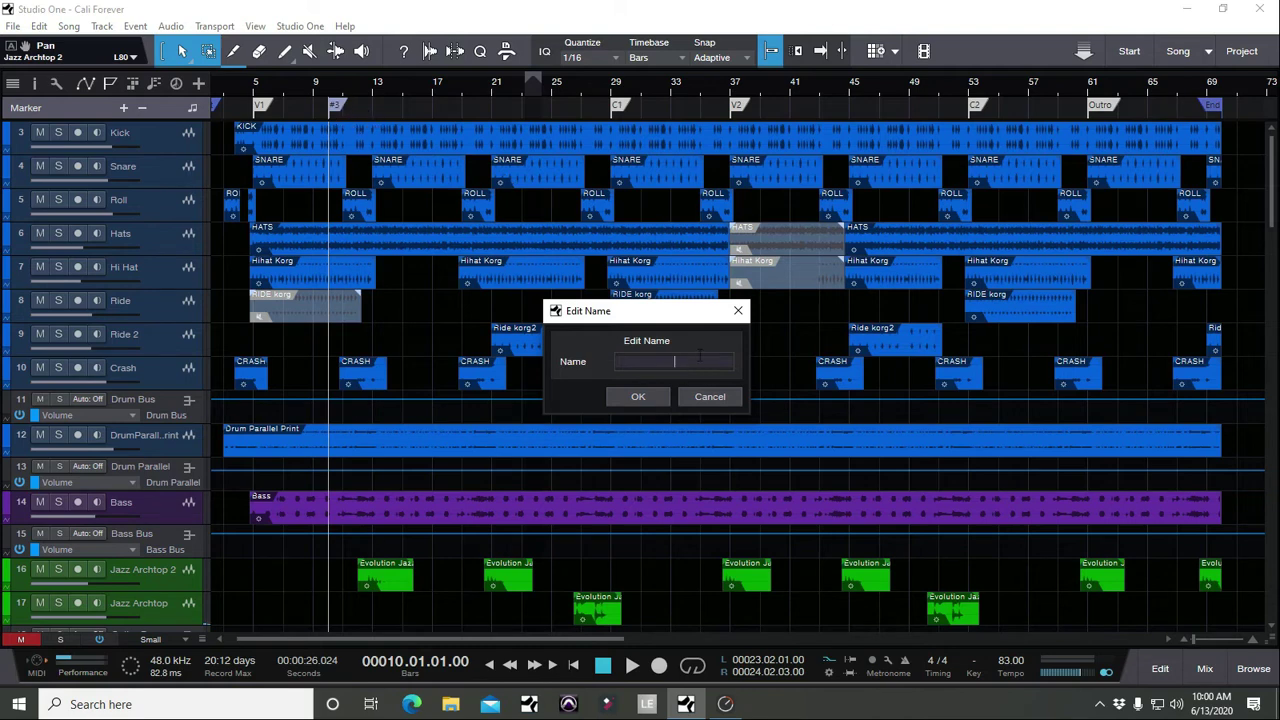
{"action": "left_click_drag", "start_coordinate": [588, 336], "coordinate": [613, 153]}
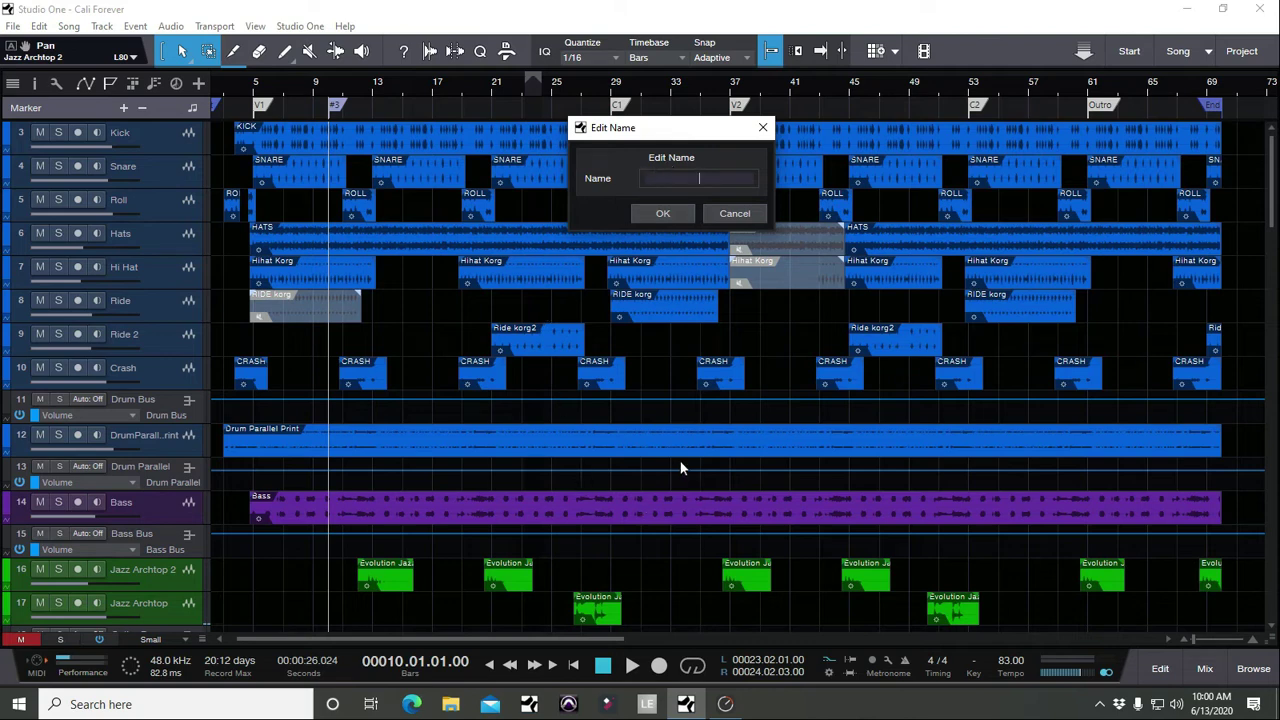
{"action": "left_click", "coordinate": [735, 214]}
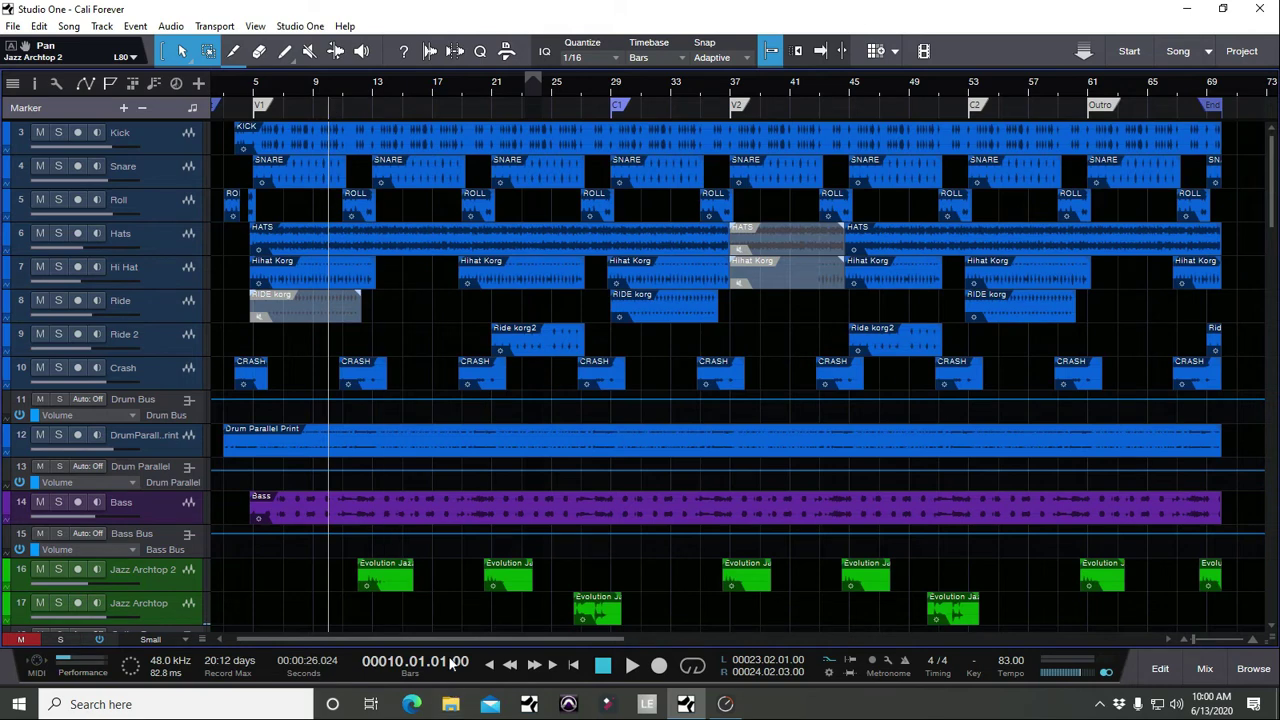
Open the V2 marker's name for editing.
{"action": "scroll", "coordinate": [449, 642], "scroll_direction": "left", "scroll_amount": 1}
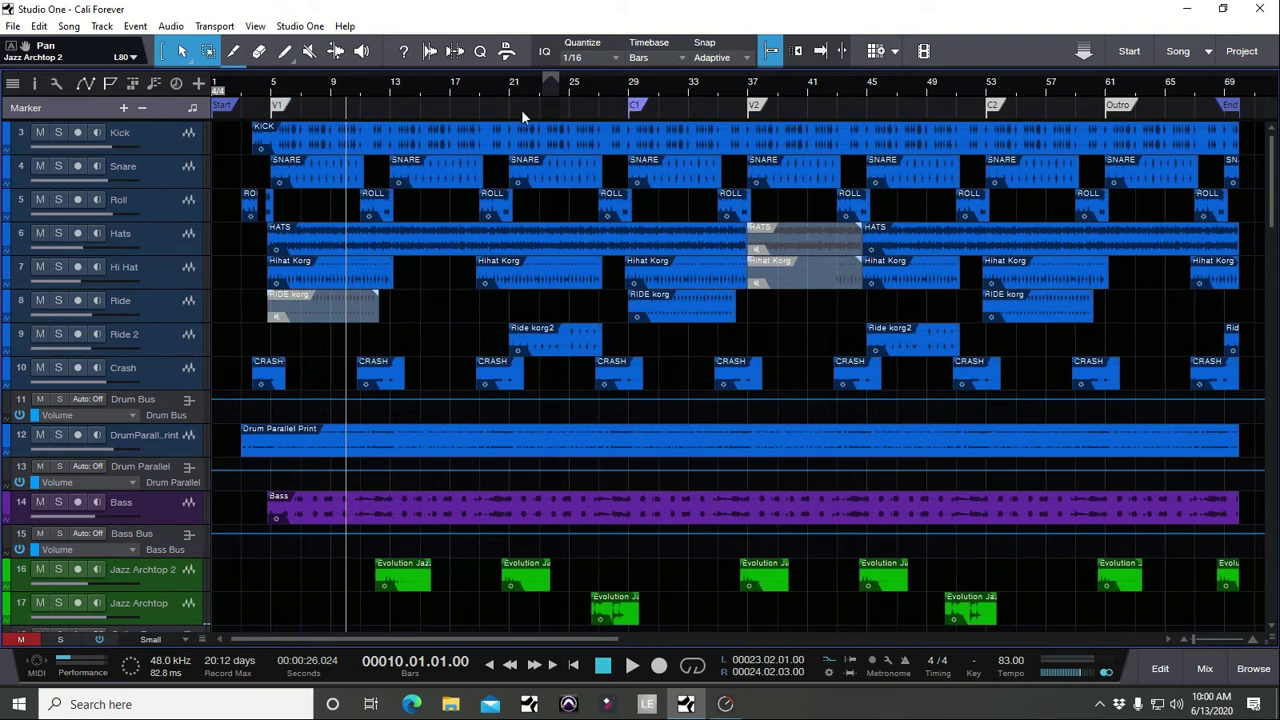
{"action": "double_click", "coordinate": [754, 104]}
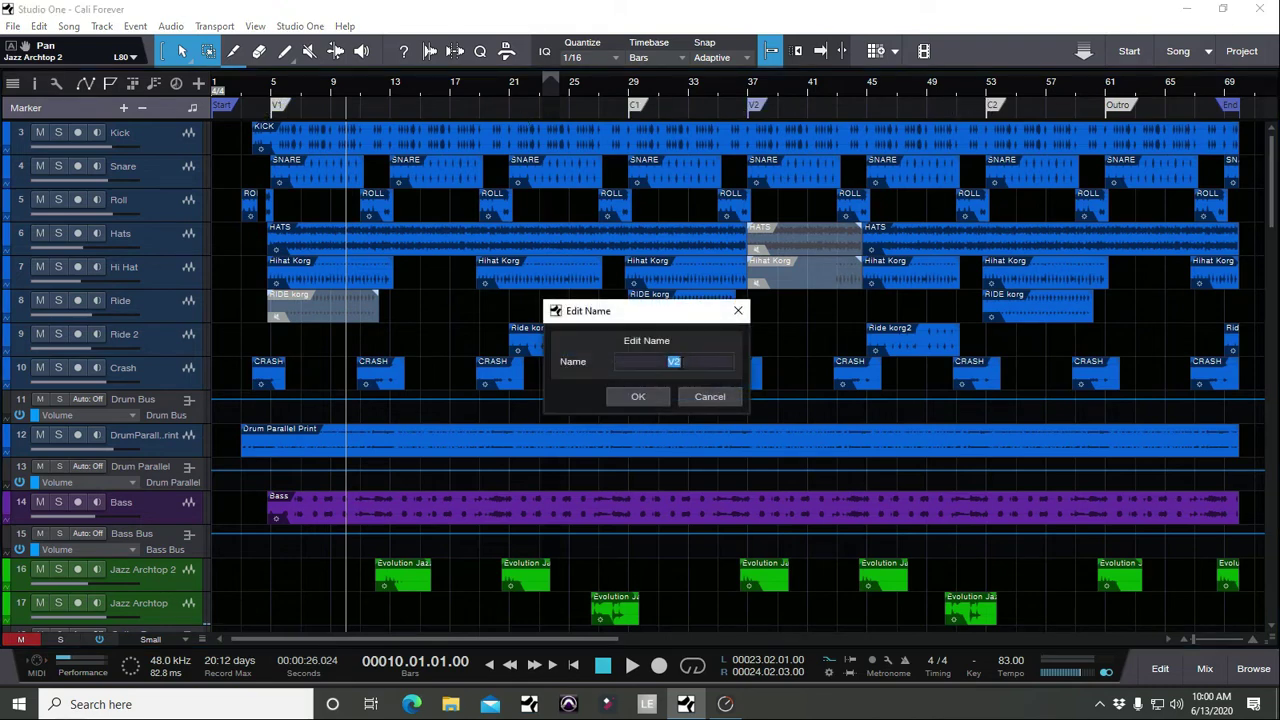
{"action": "left_click", "coordinate": [693, 397]}
Place the playhead at bar 15, add an unnamed marker there and delete it.
{"action": "left_click", "coordinate": [658, 85]}
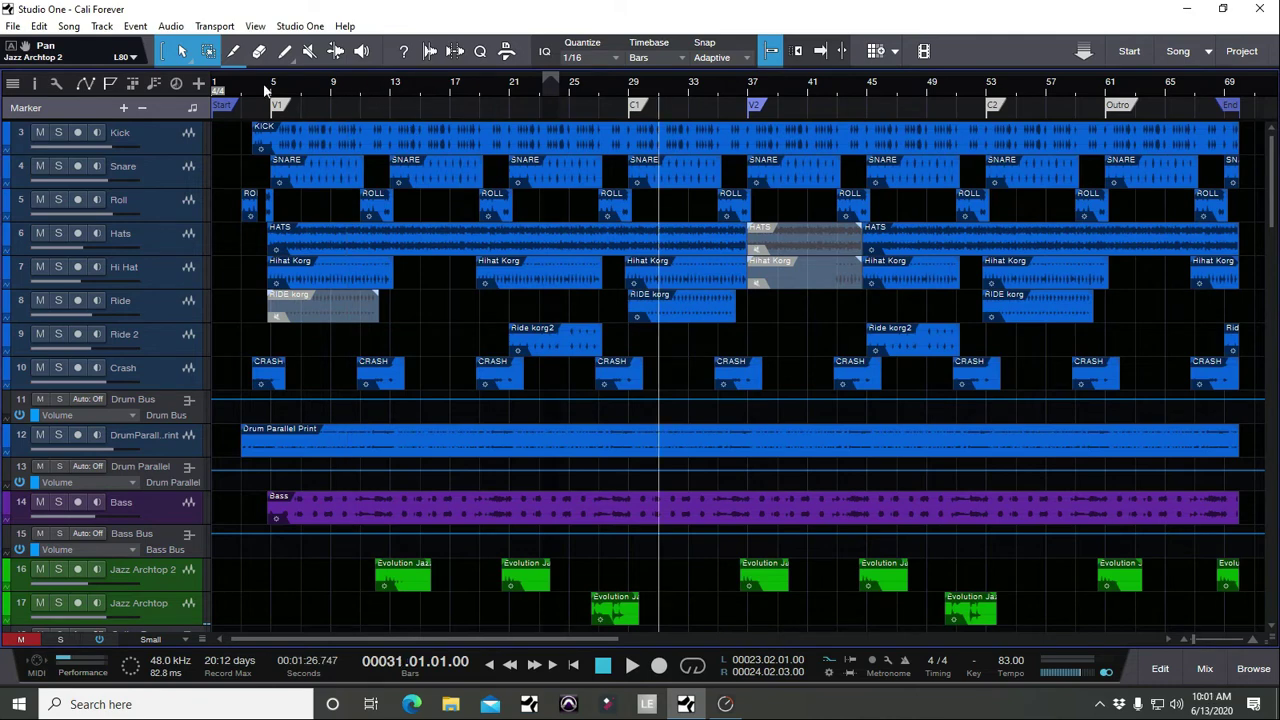
{"action": "left_click", "coordinate": [271, 88]}
{"action": "left_click", "coordinate": [419, 82]}
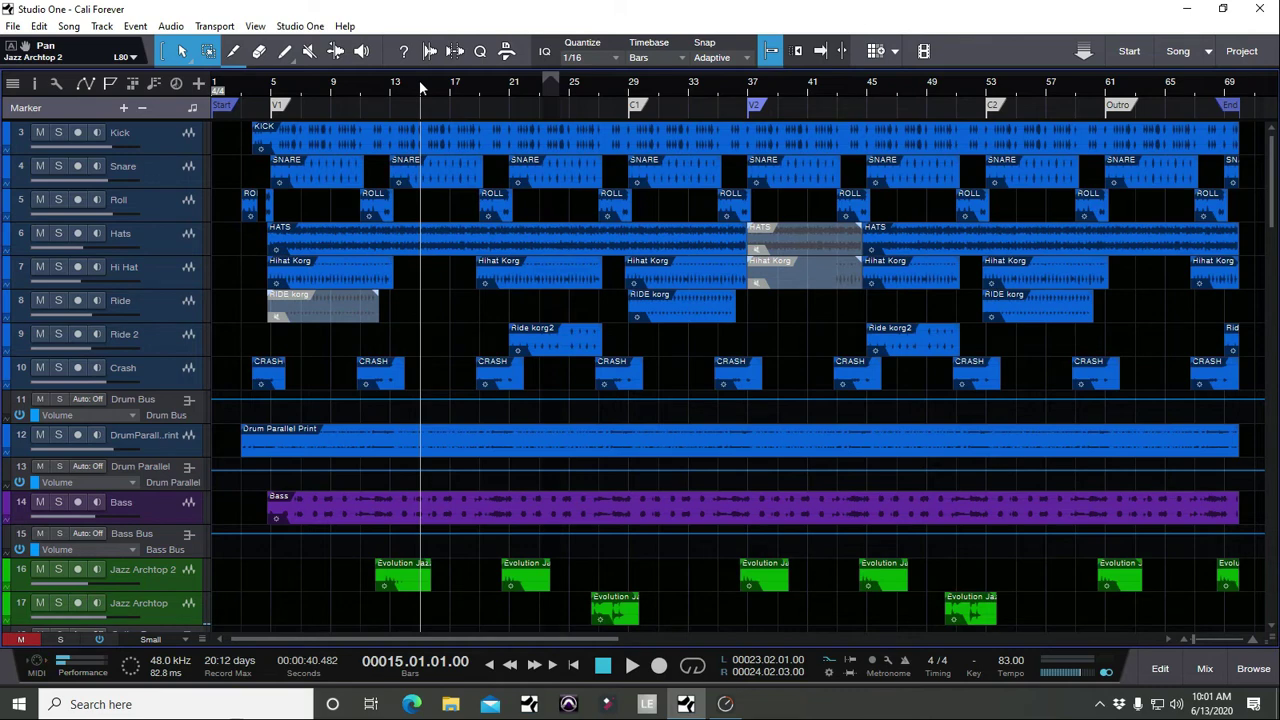
{"action": "left_click", "coordinate": [122, 108]}
{"action": "key", "text": "Delete"}
Insert a marker named "Marker - 3" at bar 15 and delete it.
{"action": "key", "text": "shift+Insert"}
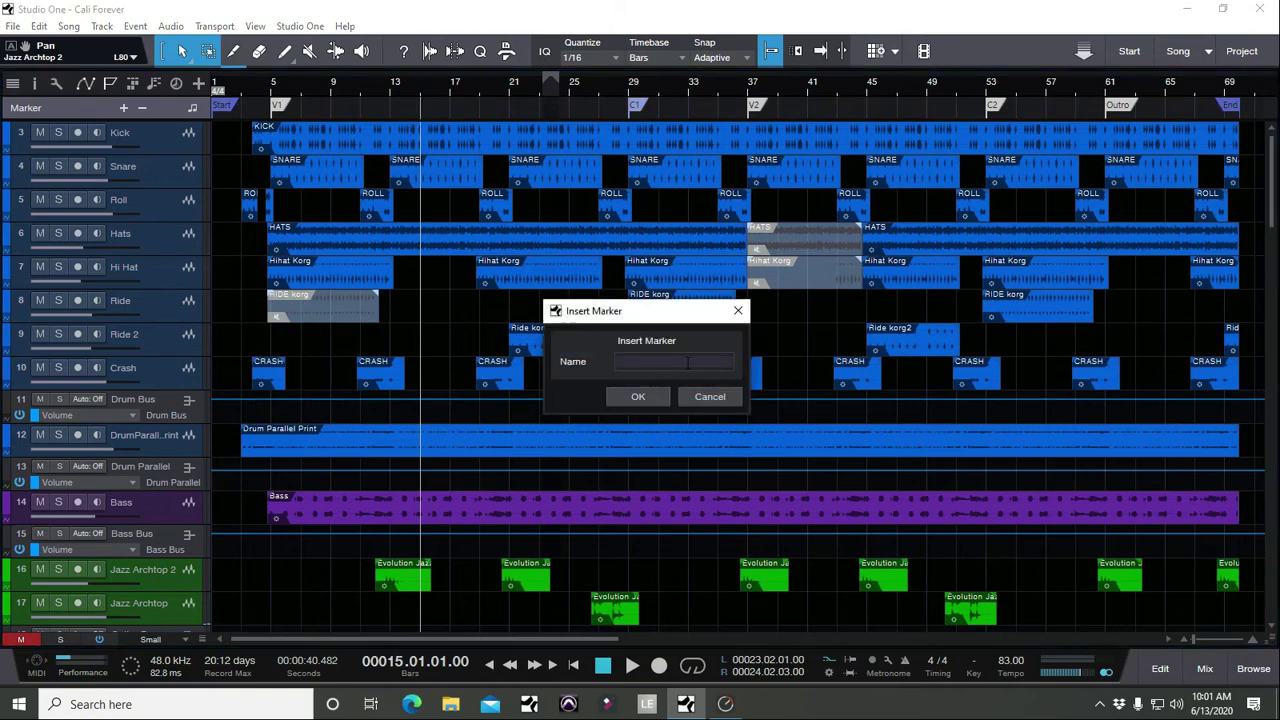
{"action": "type", "text": "Marker - 3"}
{"action": "key", "text": "Return"}
{"action": "left_click", "coordinate": [440, 108]}
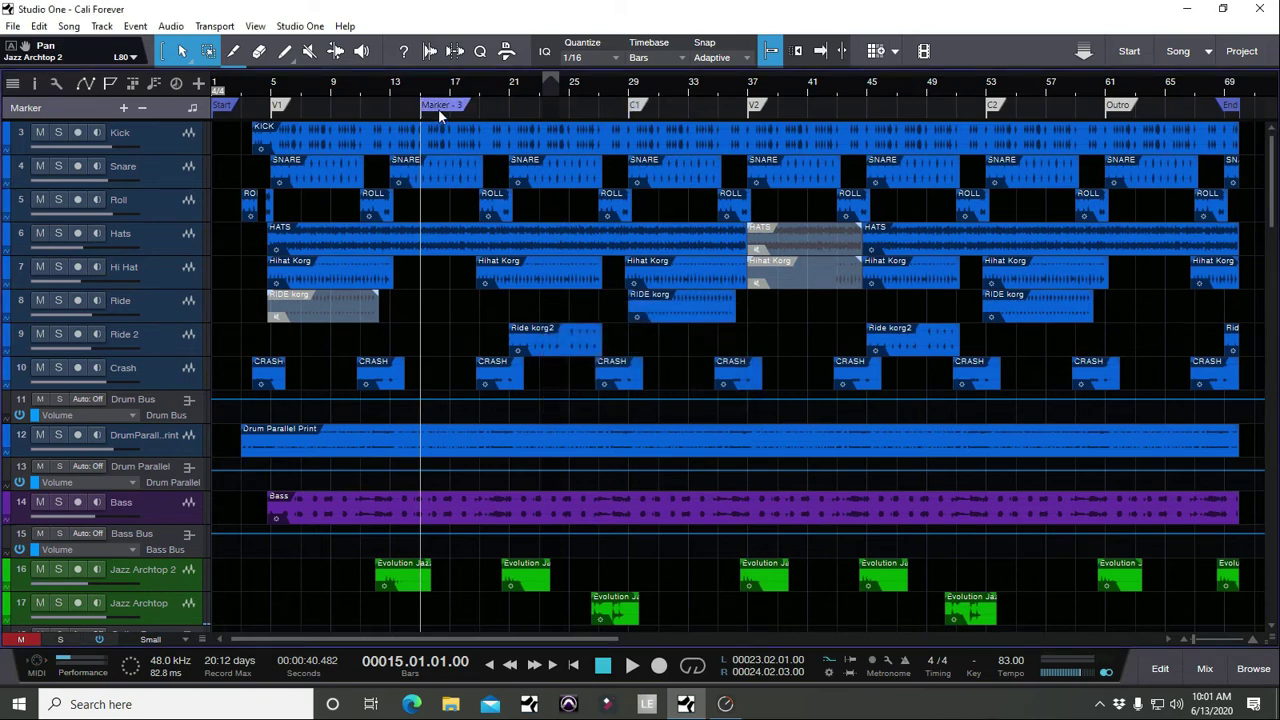
{"action": "key", "text": "Delete"}
{"action": "key", "text": "alt+Insert"}
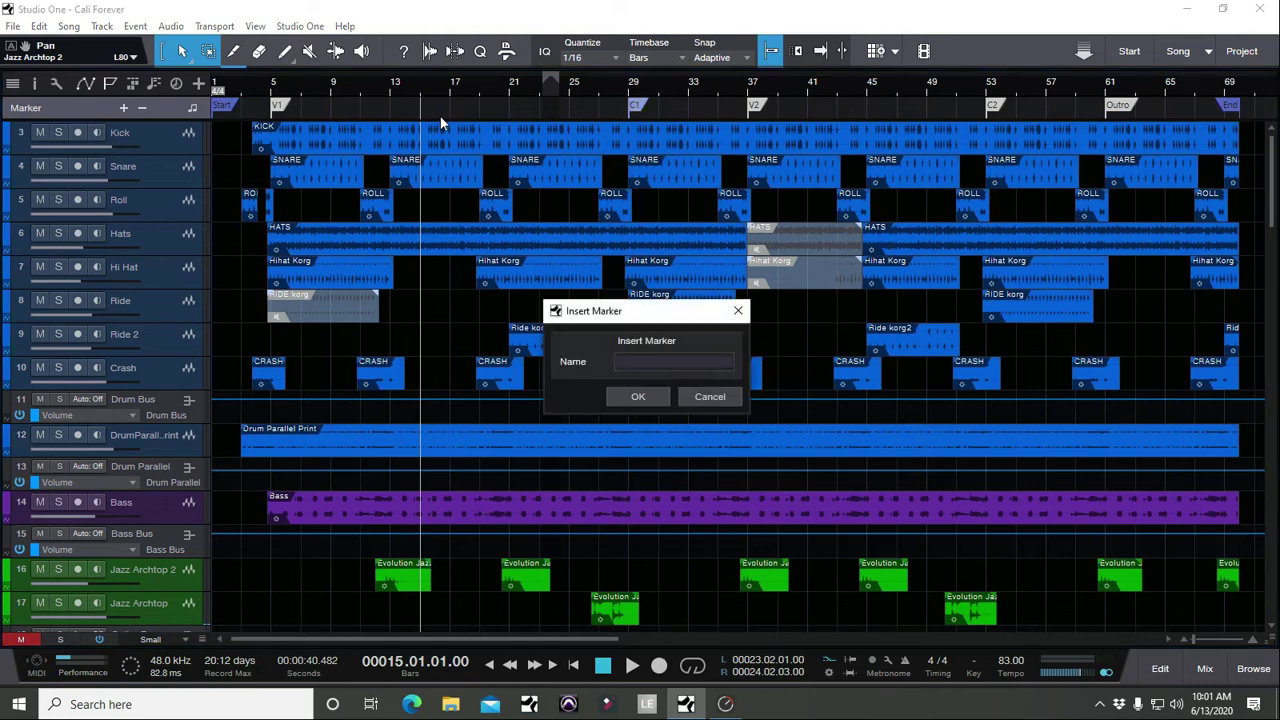
{"action": "left_click", "coordinate": [698, 398]}
Insert an unnamed marker at bar 11, delete it and return the playhead to the song start.
{"action": "key", "text": "comma"}
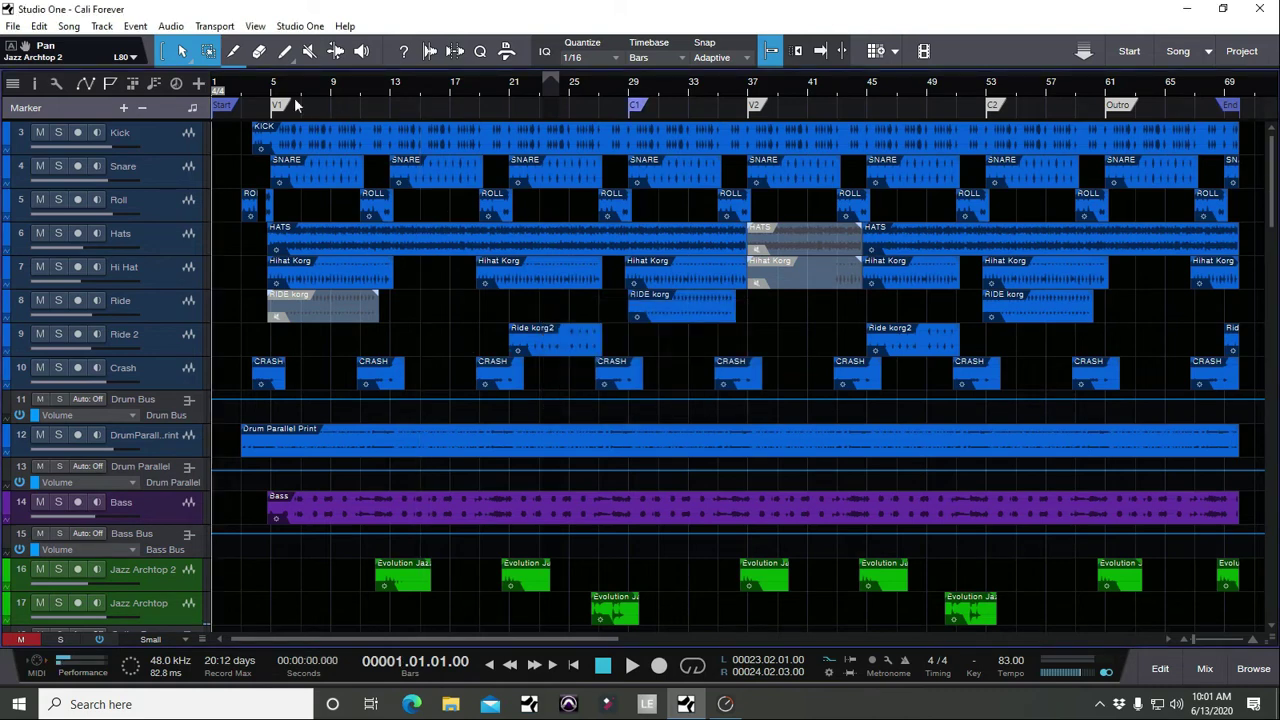
{"action": "left_click_drag", "start_coordinate": [347, 82], "coordinate": [363, 87]}
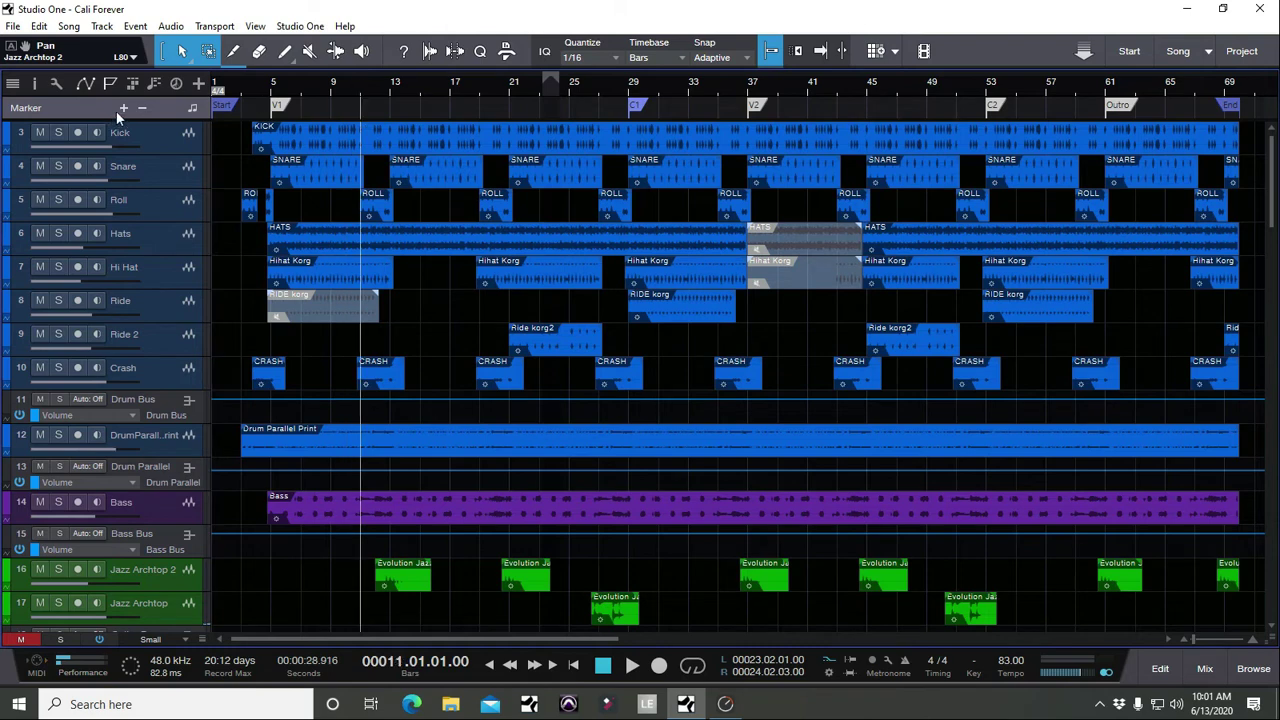
{"action": "key", "text": "Insert"}
{"action": "left_click", "coordinate": [368, 104]}
{"action": "key", "text": "Delete"}
{"action": "key", "text": "Home"}
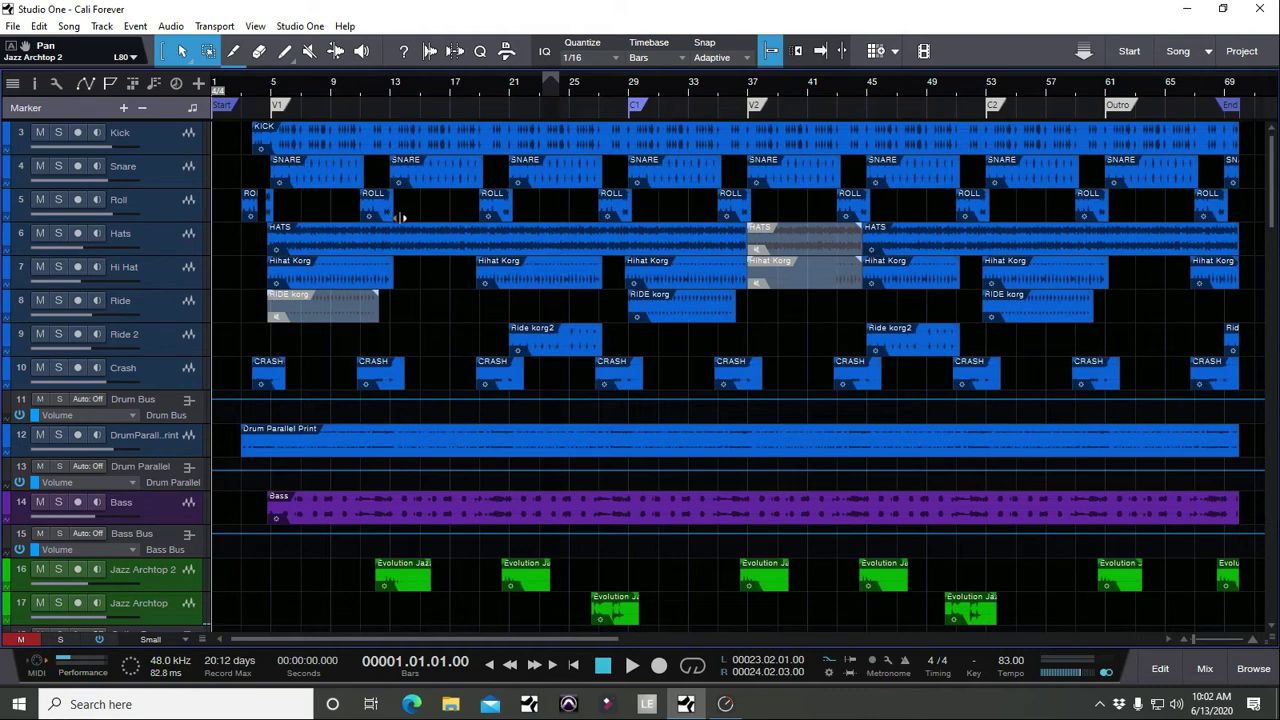
Add test markers at bar 9 and at bar 31 and delete them.
{"action": "left_click", "coordinate": [333, 88]}
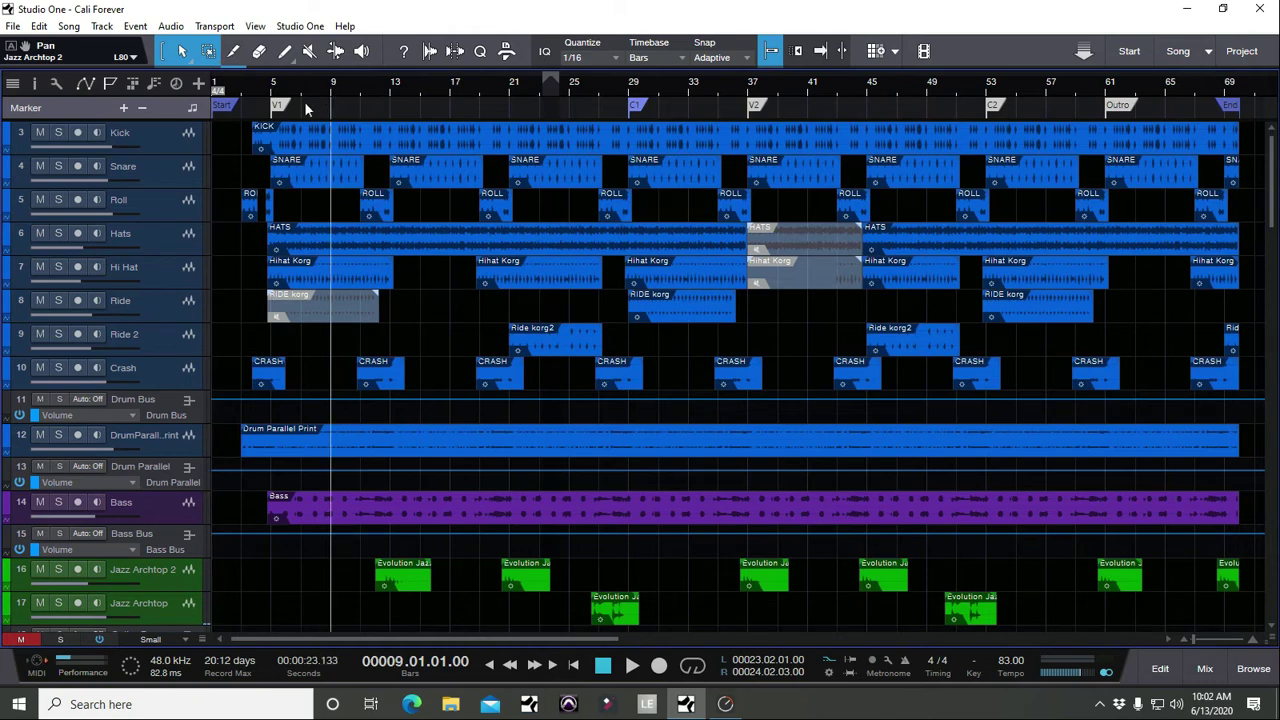
{"action": "left_click", "coordinate": [123, 108]}
{"action": "left_click", "coordinate": [658, 84]}
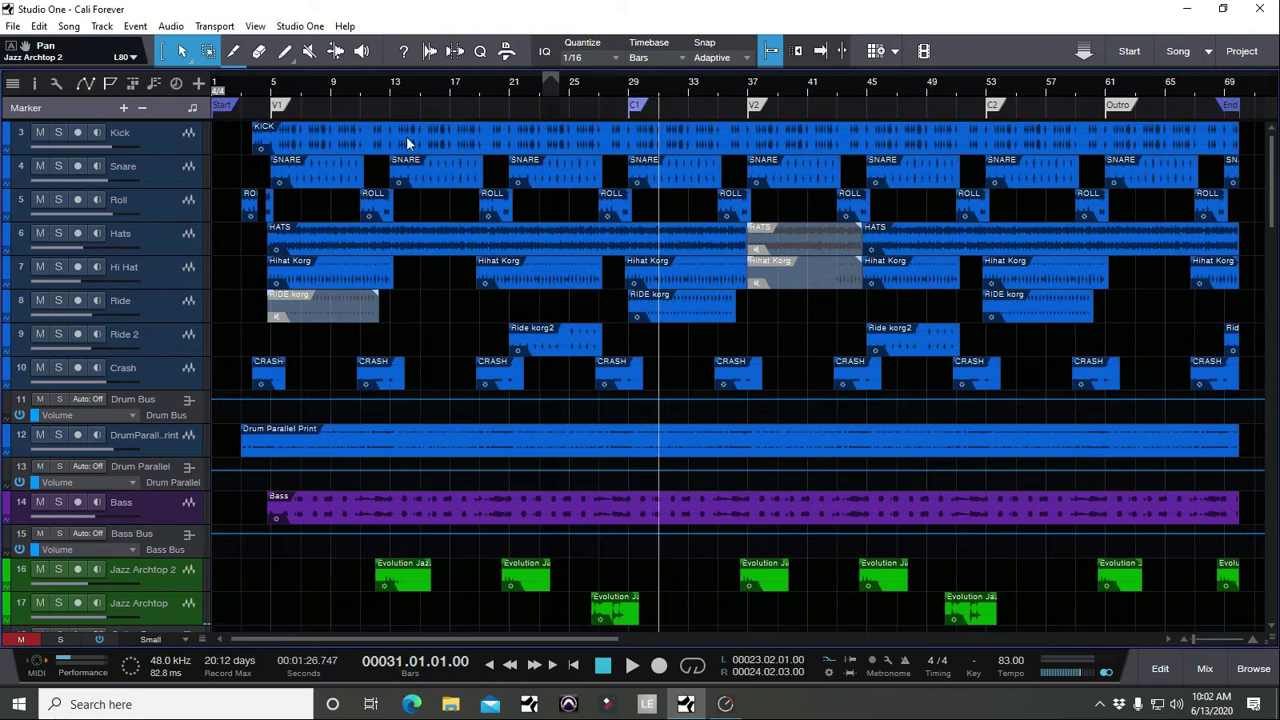
{"action": "left_click", "coordinate": [123, 107]}
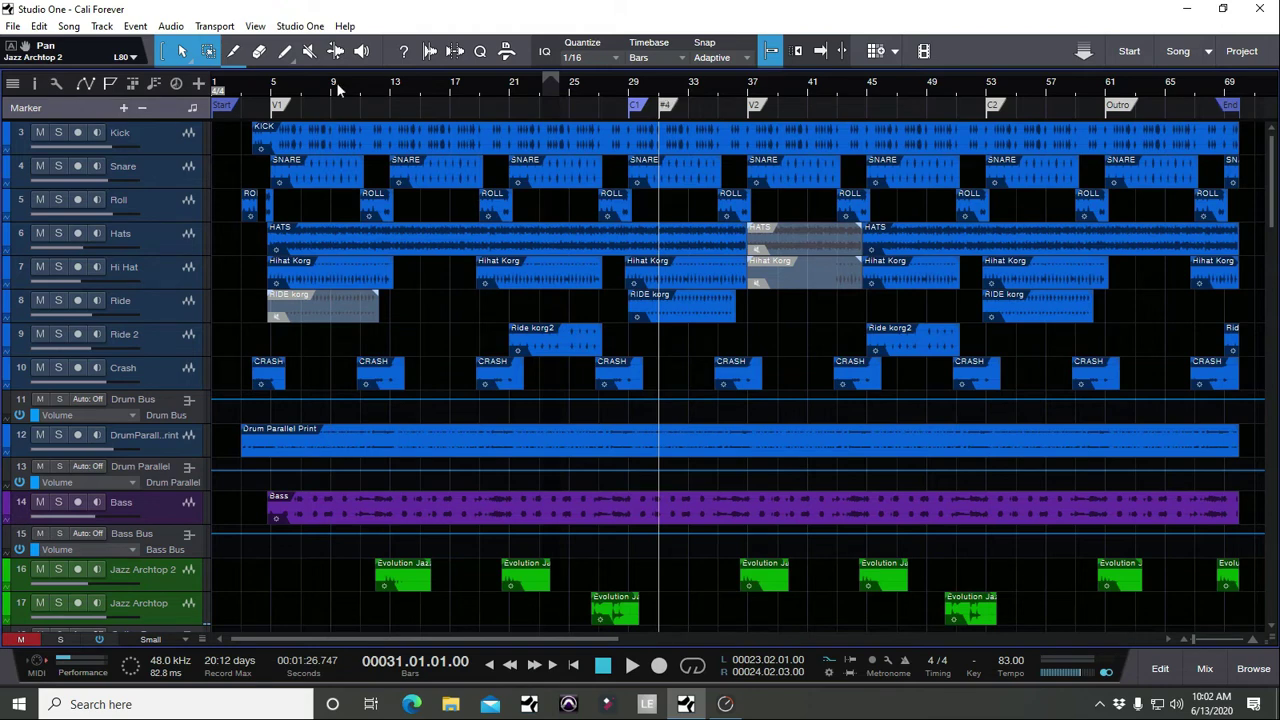
{"action": "left_click", "coordinate": [665, 107]}
{"action": "key", "text": "Delete"}
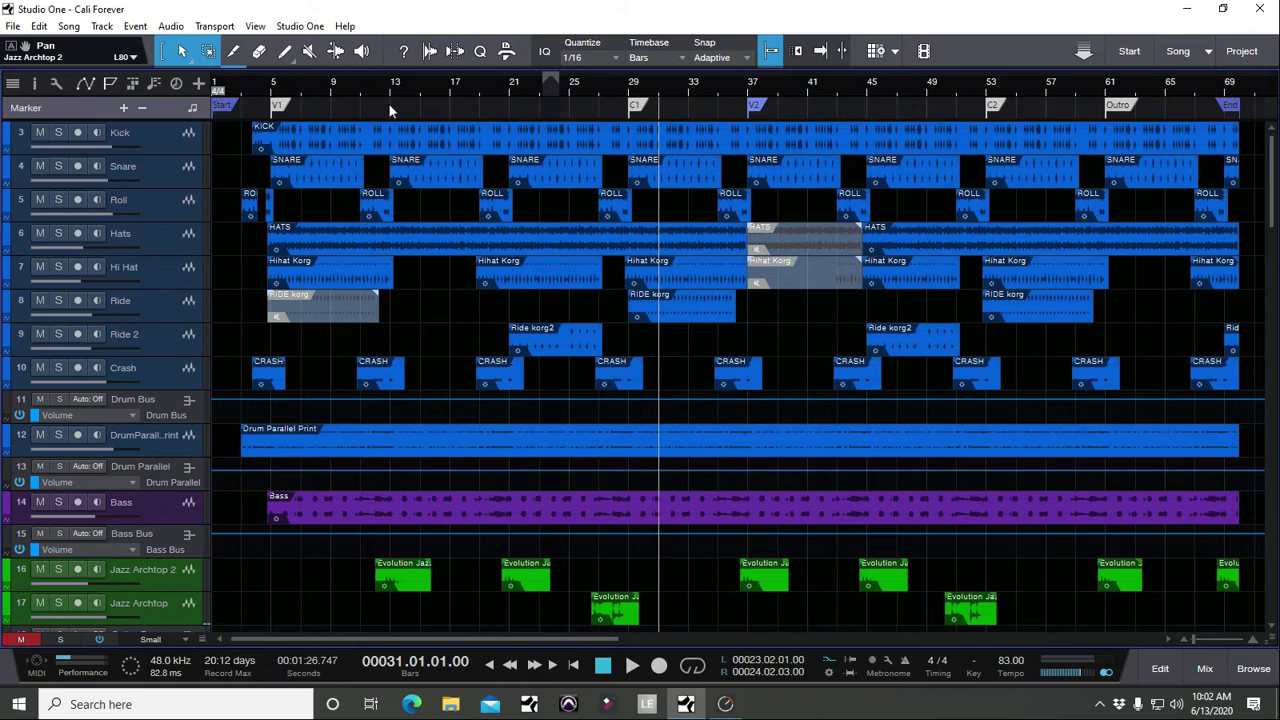
Step the playhead through the song's markers from Start through V1, C1, V2, C2 and Outro to End.
{"action": "key", "text": "Home"}
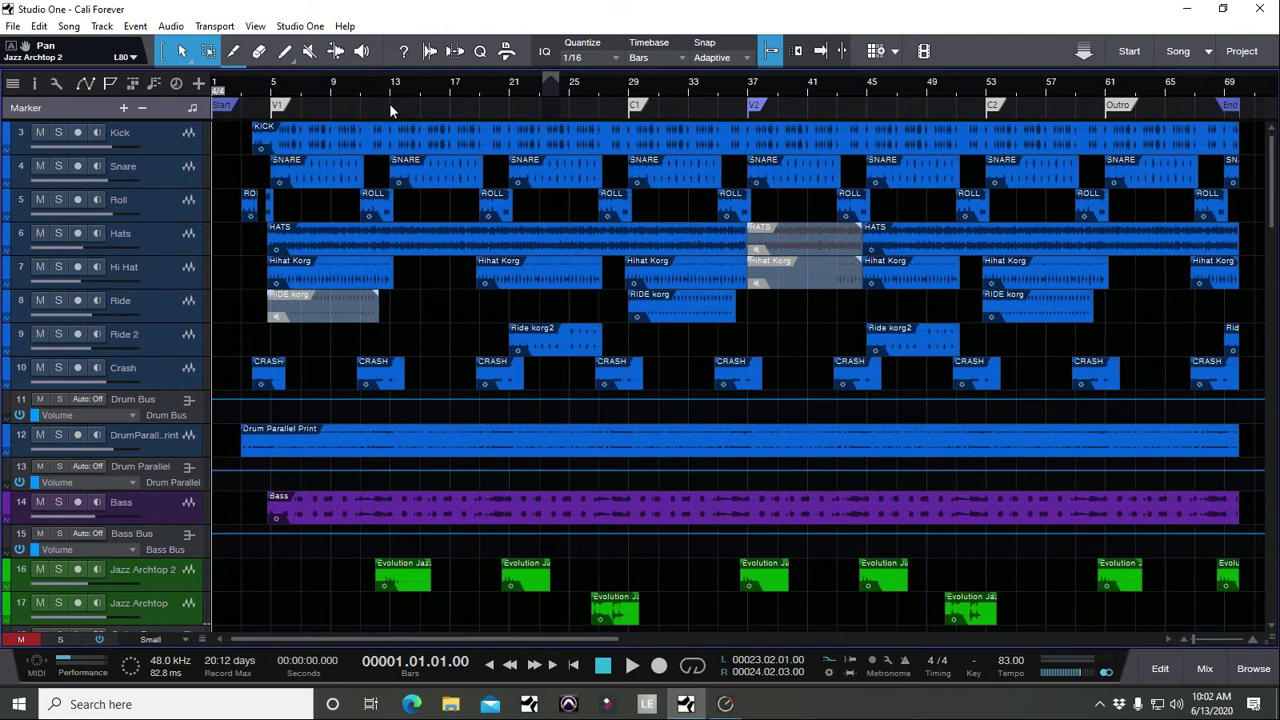
{"action": "key", "text": "KP_Add"}
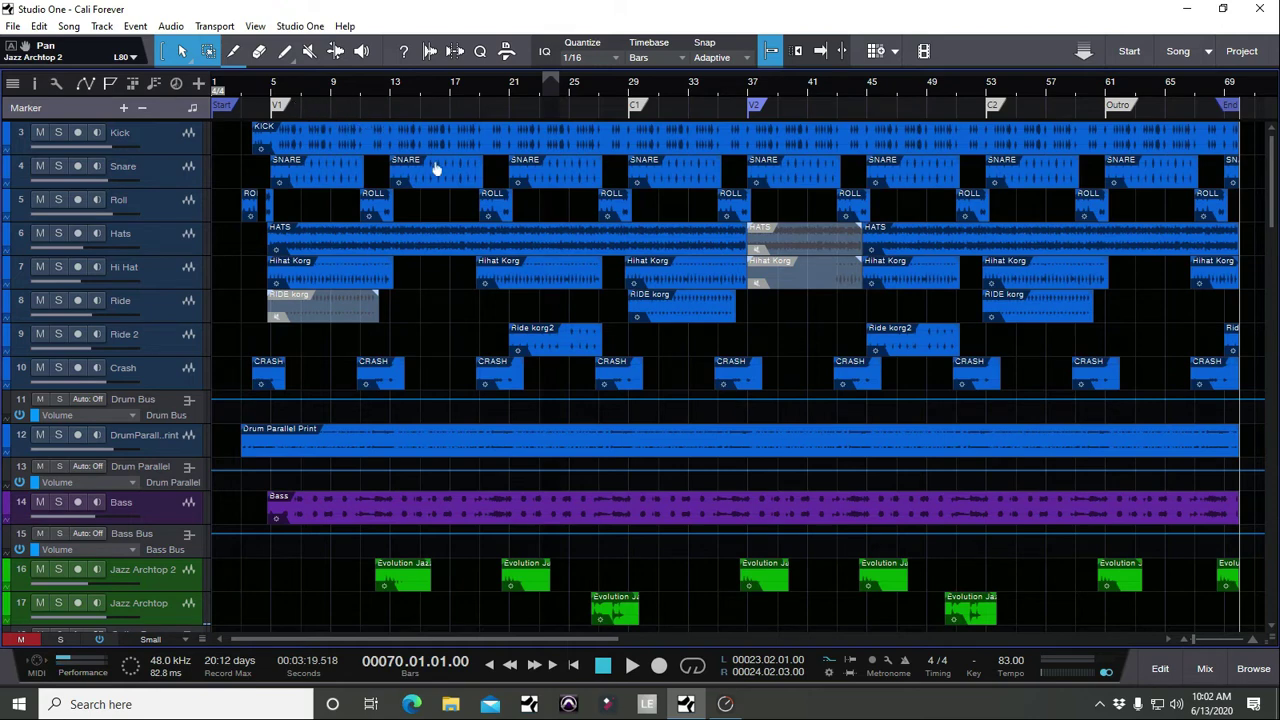
{"action": "key", "text": "Home"}
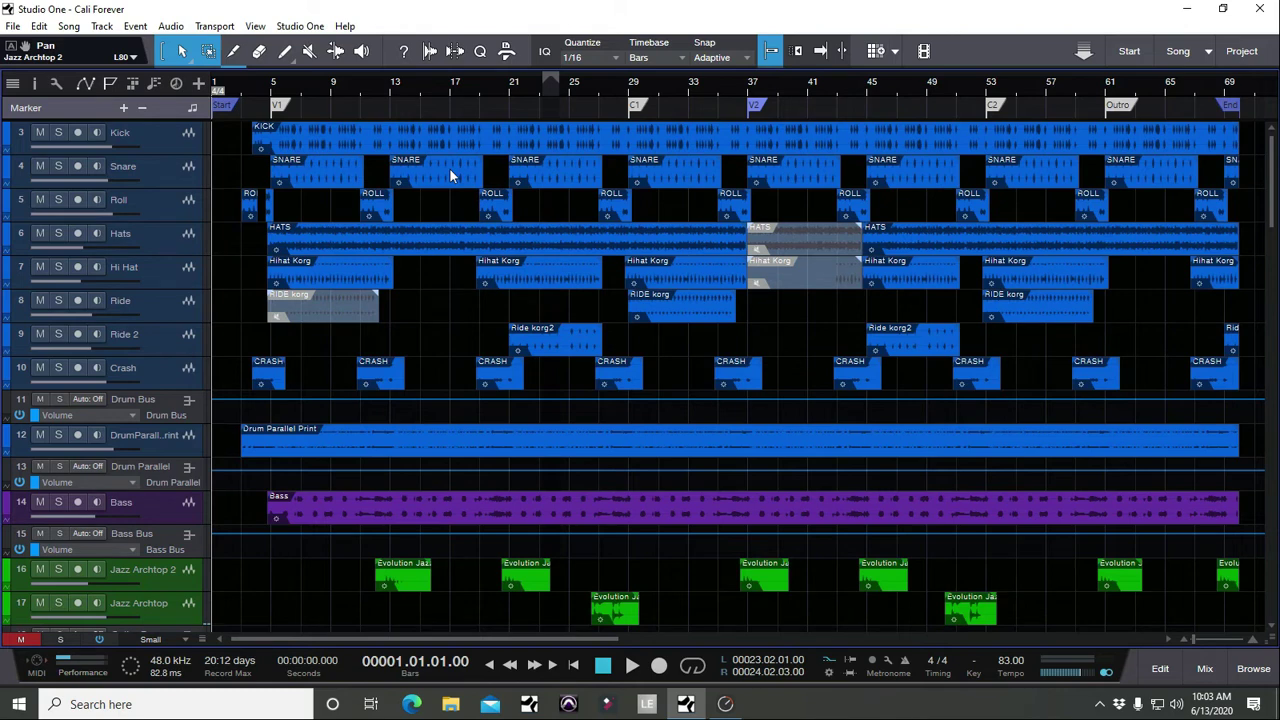
{"action": "key", "text": "shift+n"}
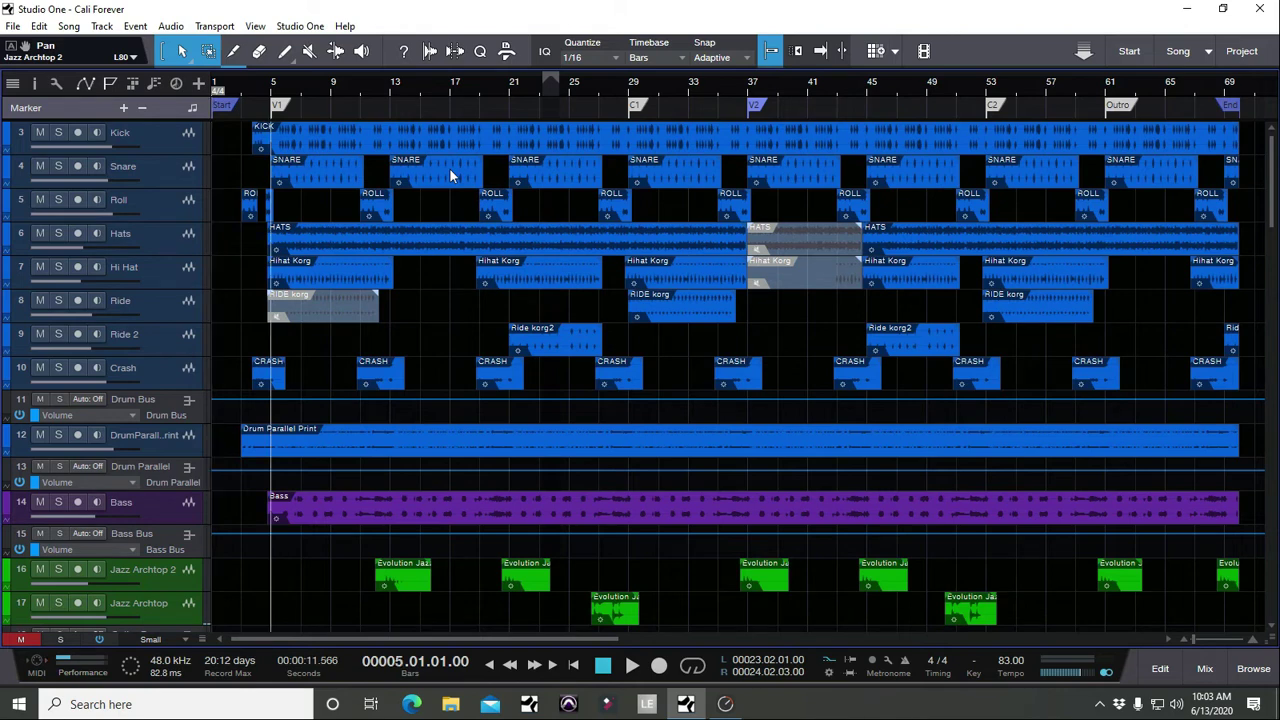
{"action": "key", "text": "shift+n"}
{"action": "key", "text": "shift+n"}
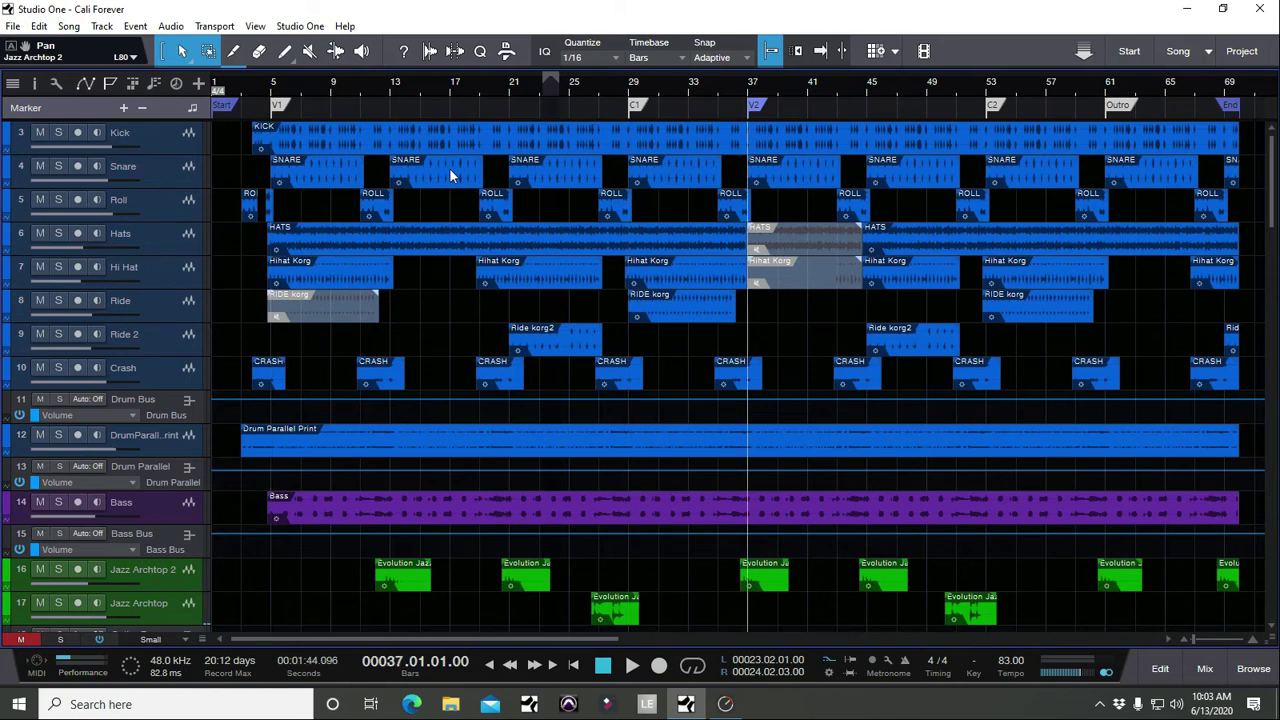
{"action": "key", "text": "shift+n"}
{"action": "key", "text": "shift+n"}
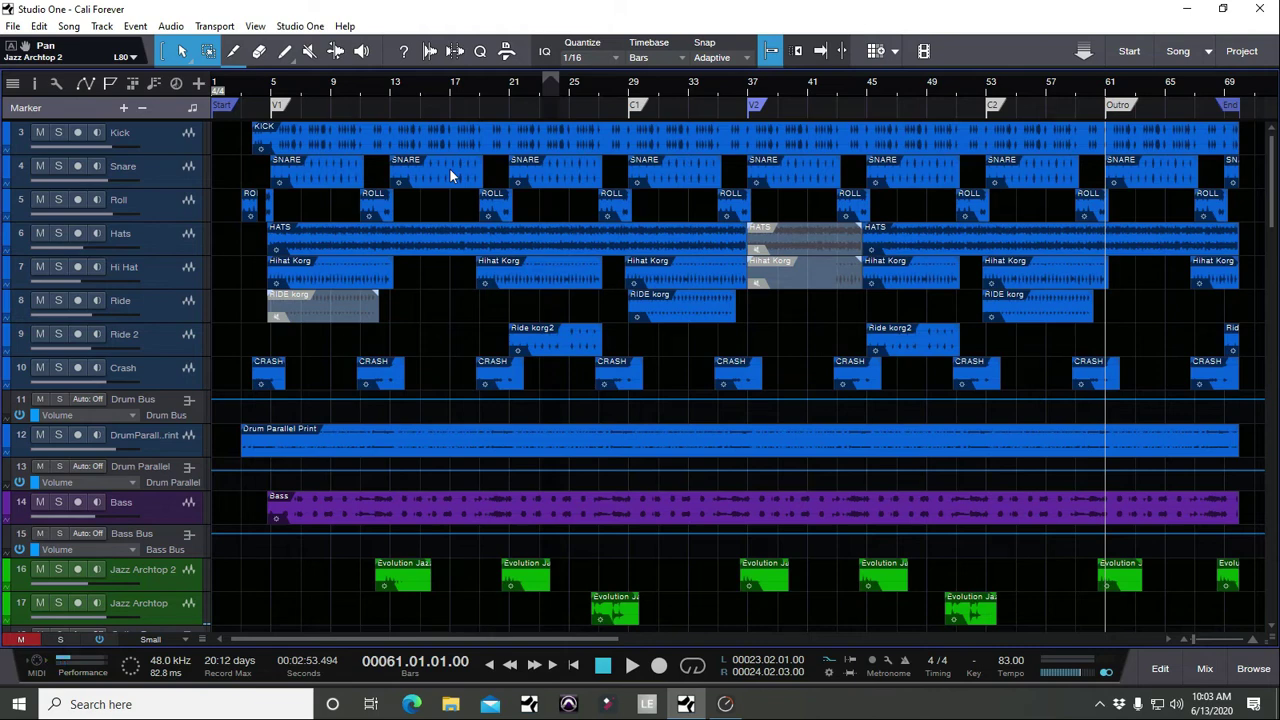
{"action": "key", "text": "shift+n"}
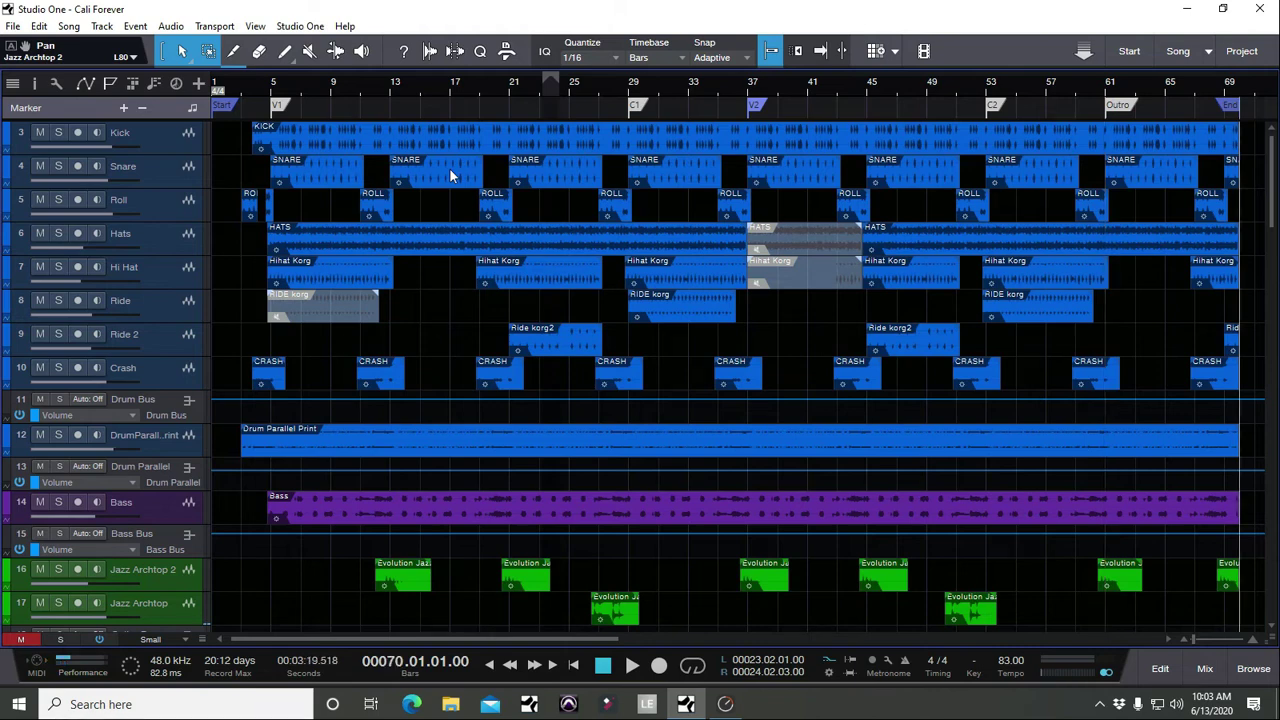
Add a marker at bar 13 and name it "V1 - Punch".
{"action": "left_click", "coordinate": [390, 95]}
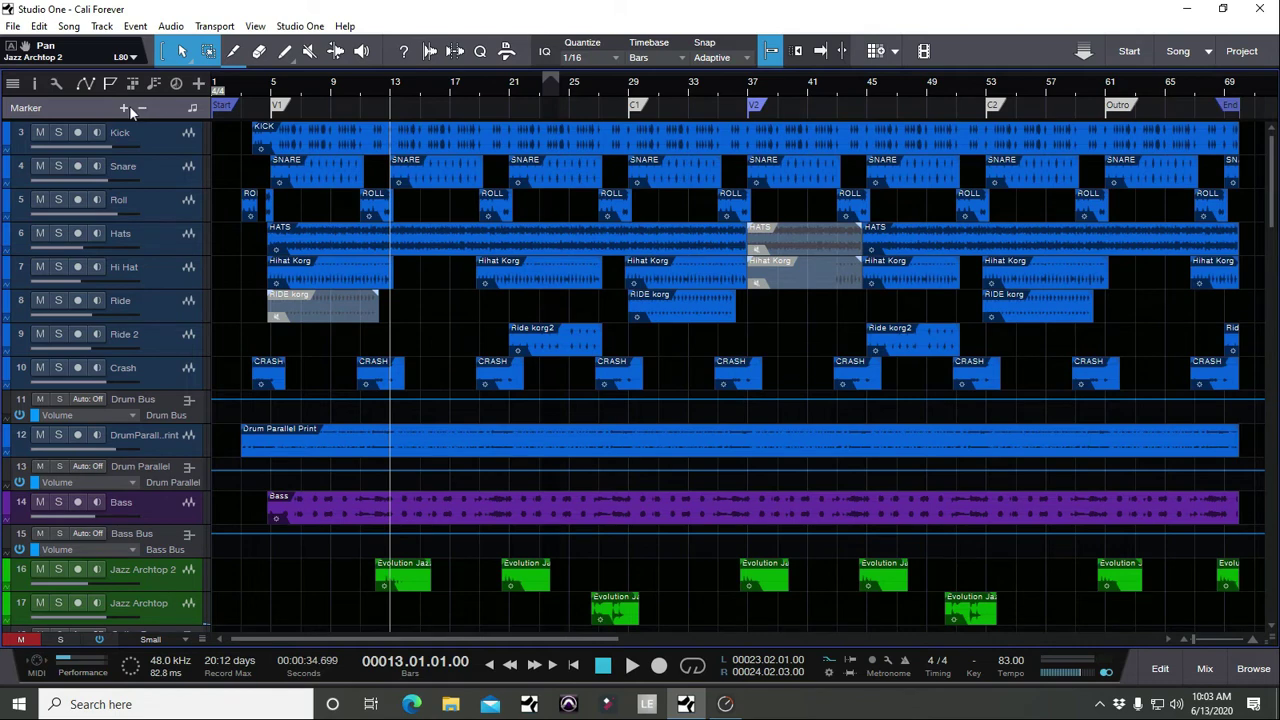
{"action": "left_click", "coordinate": [125, 107]}
{"action": "double_click", "coordinate": [397, 108]}
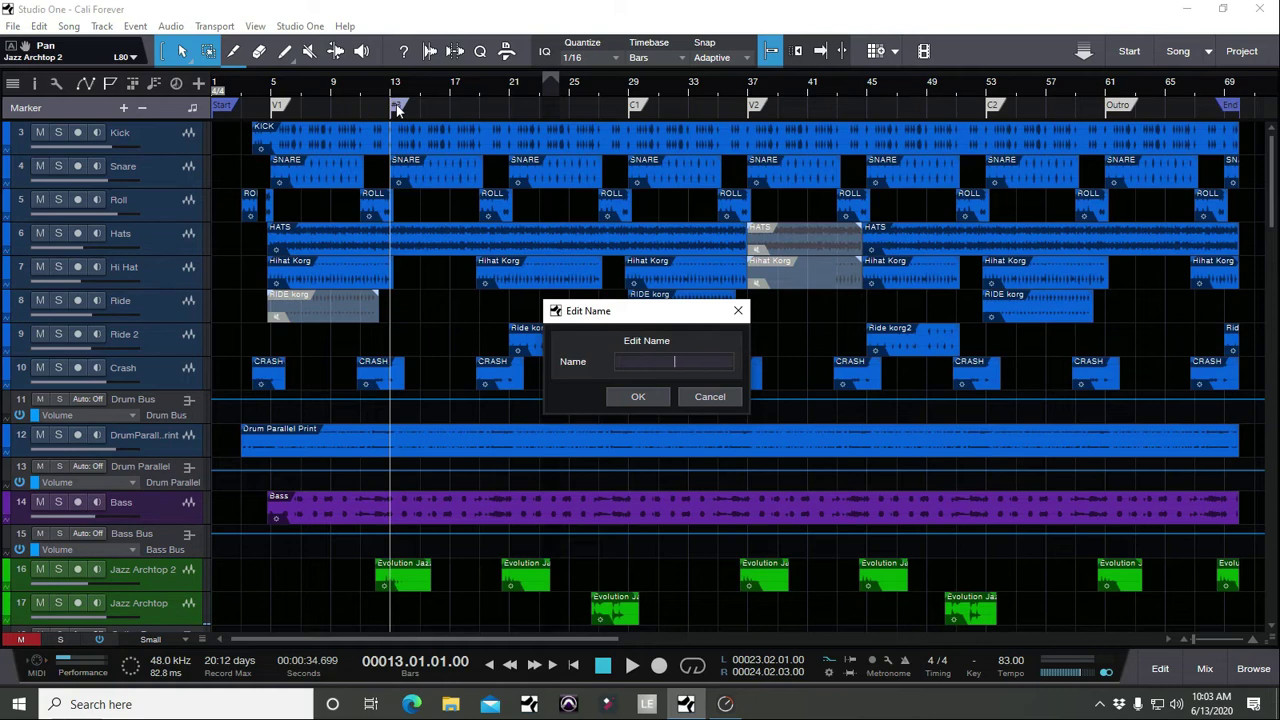
{"action": "type", "text": "V1 - Punch"}
{"action": "key", "text": "Return"}
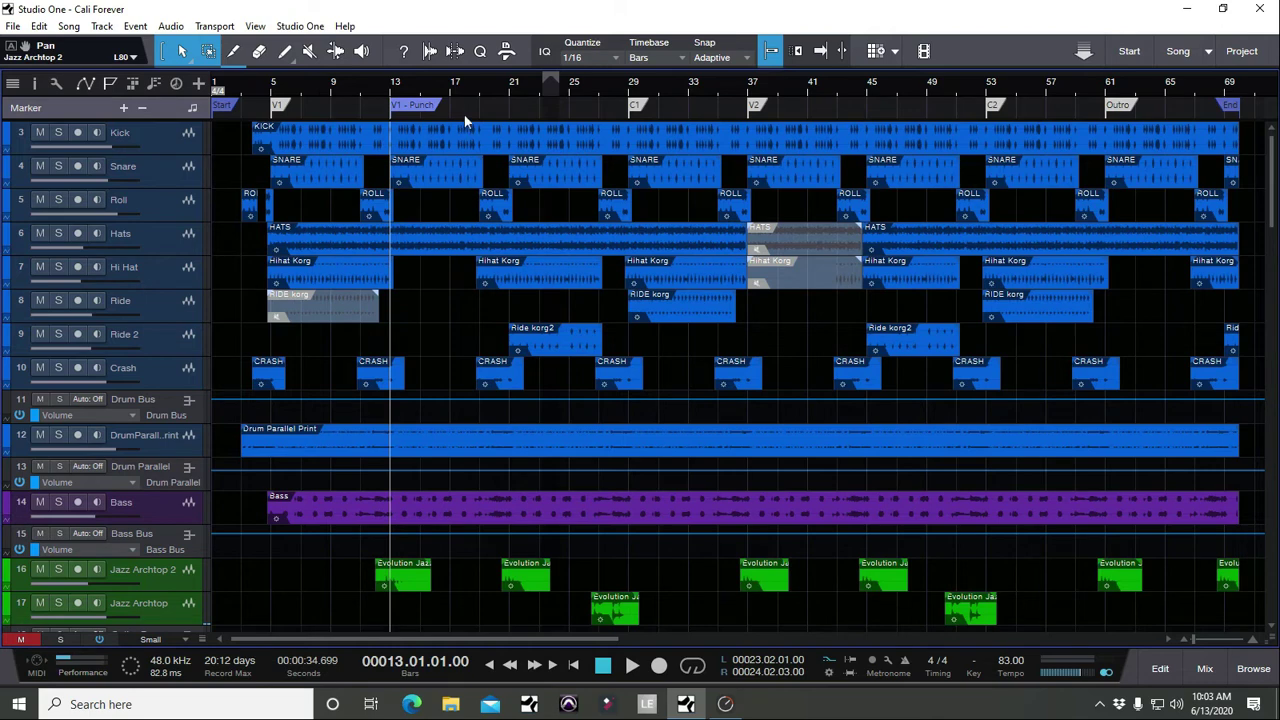
Return the playhead to the song start and jump forward through the V1 and V1 - Punch markers.
{"action": "key", "text": "Home"}
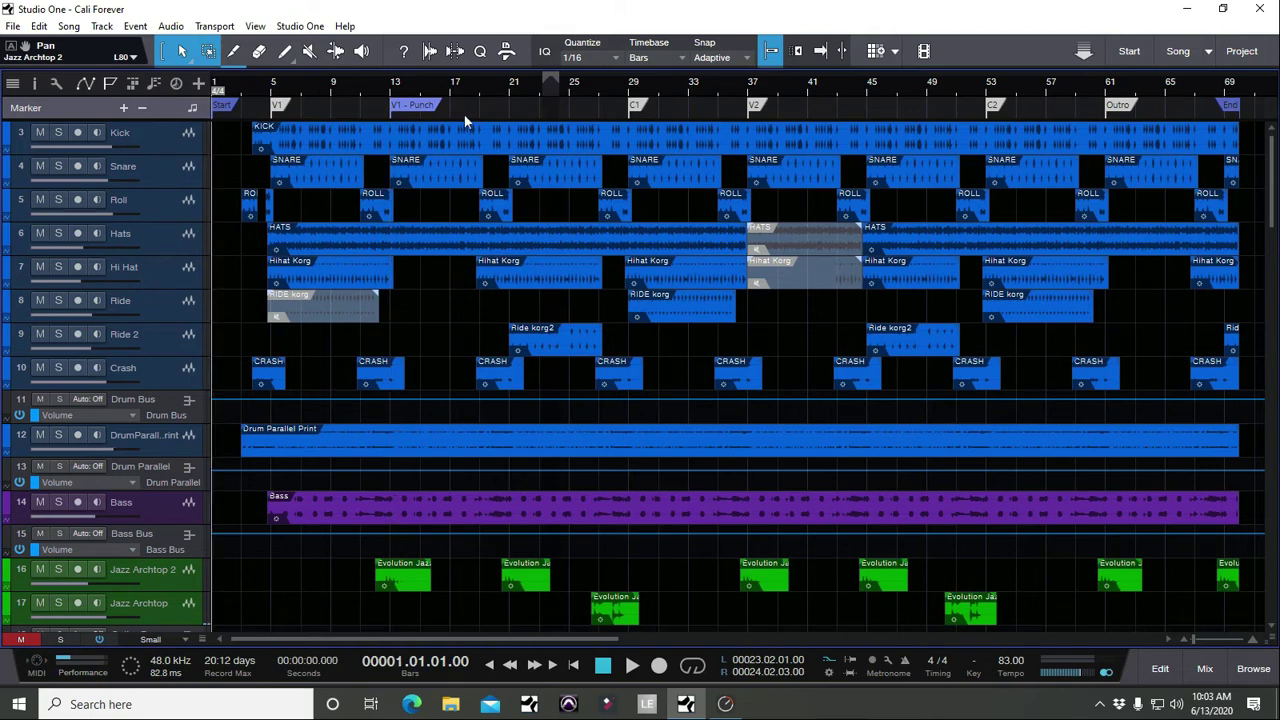
{"action": "key", "text": "shift+n"}
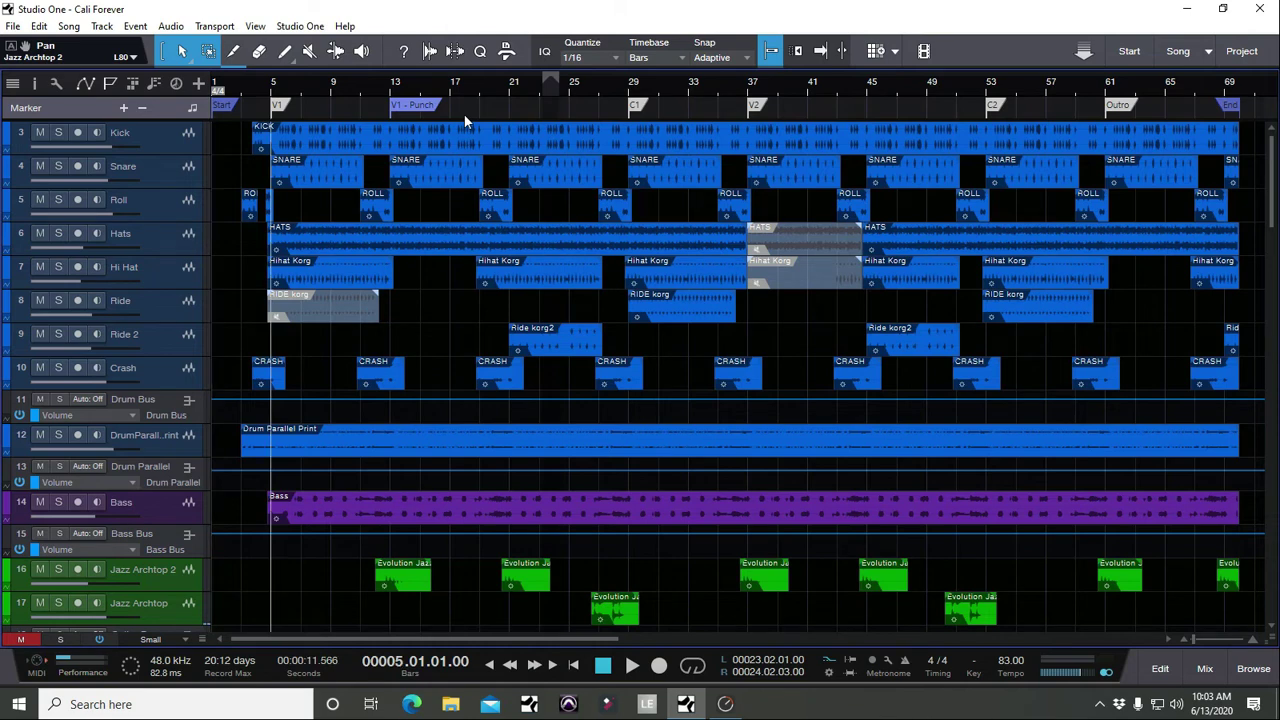
{"action": "key", "text": "shift+n"}
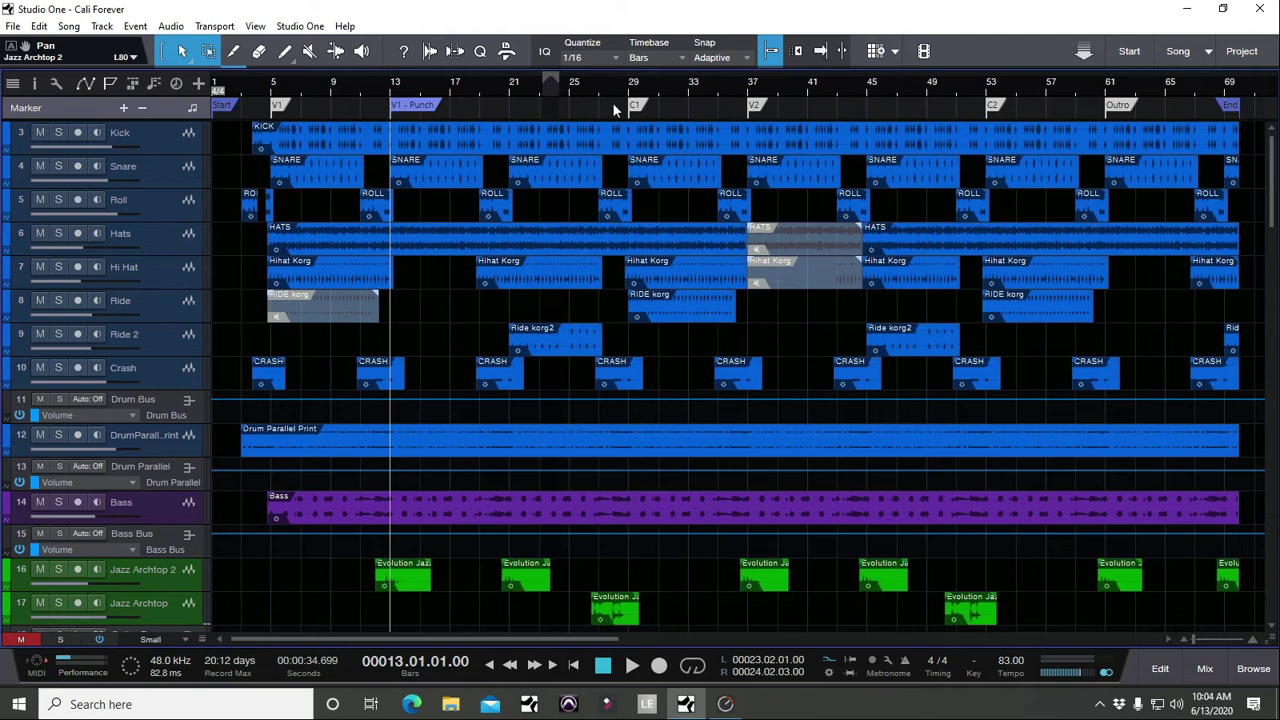
Place the playhead at bar 28, view the C1 marker's options and move the playhead to bar 29.
{"action": "left_click", "coordinate": [614, 108]}
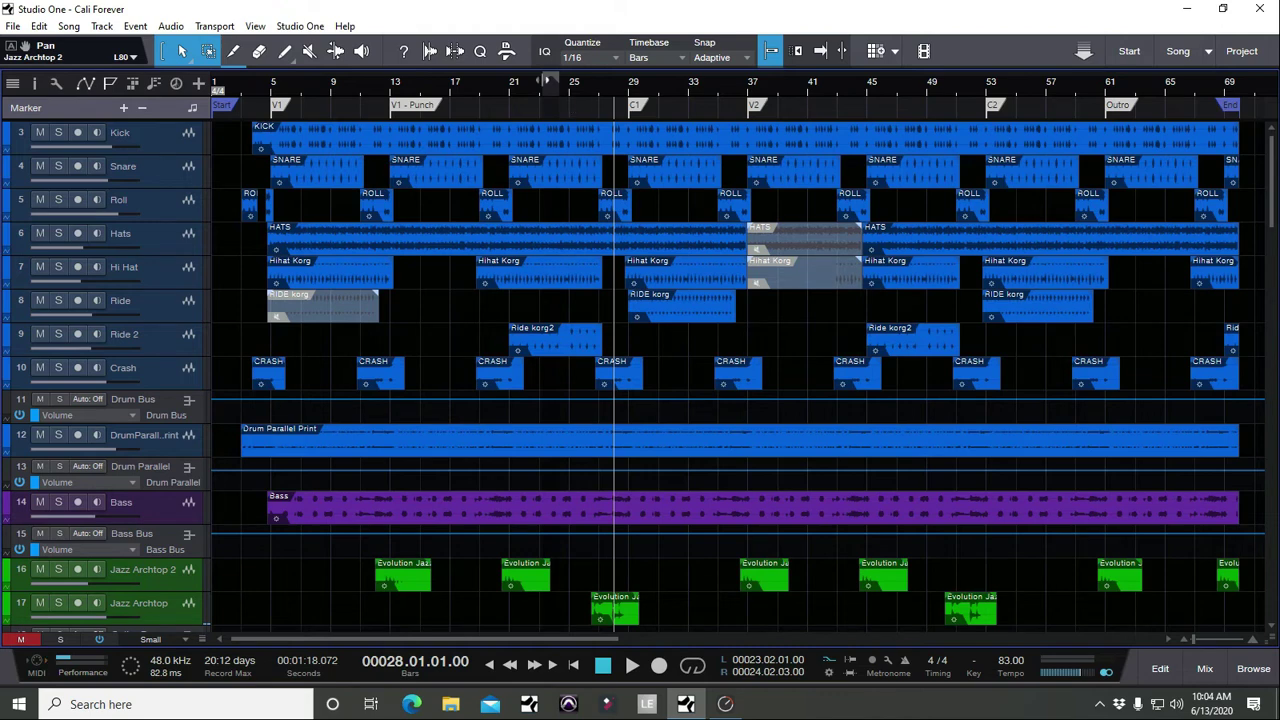
{"action": "right_click", "coordinate": [640, 105]}
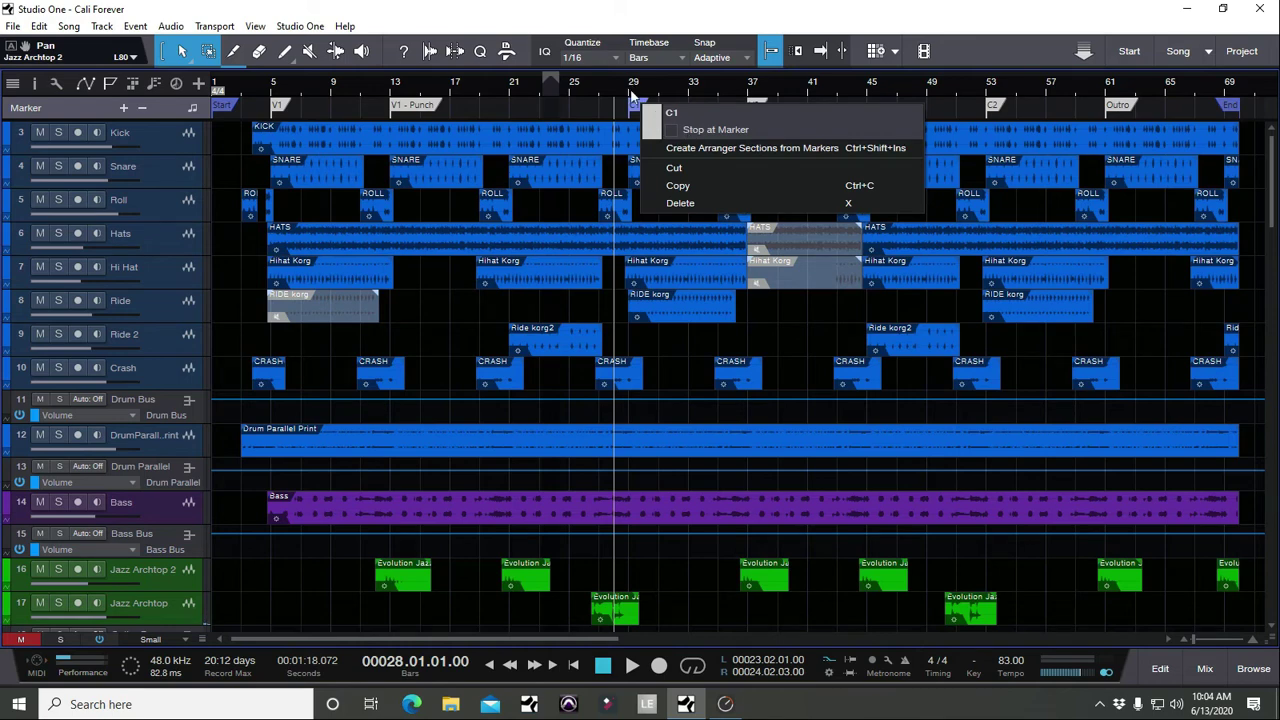
{"action": "left_click", "coordinate": [629, 89]}
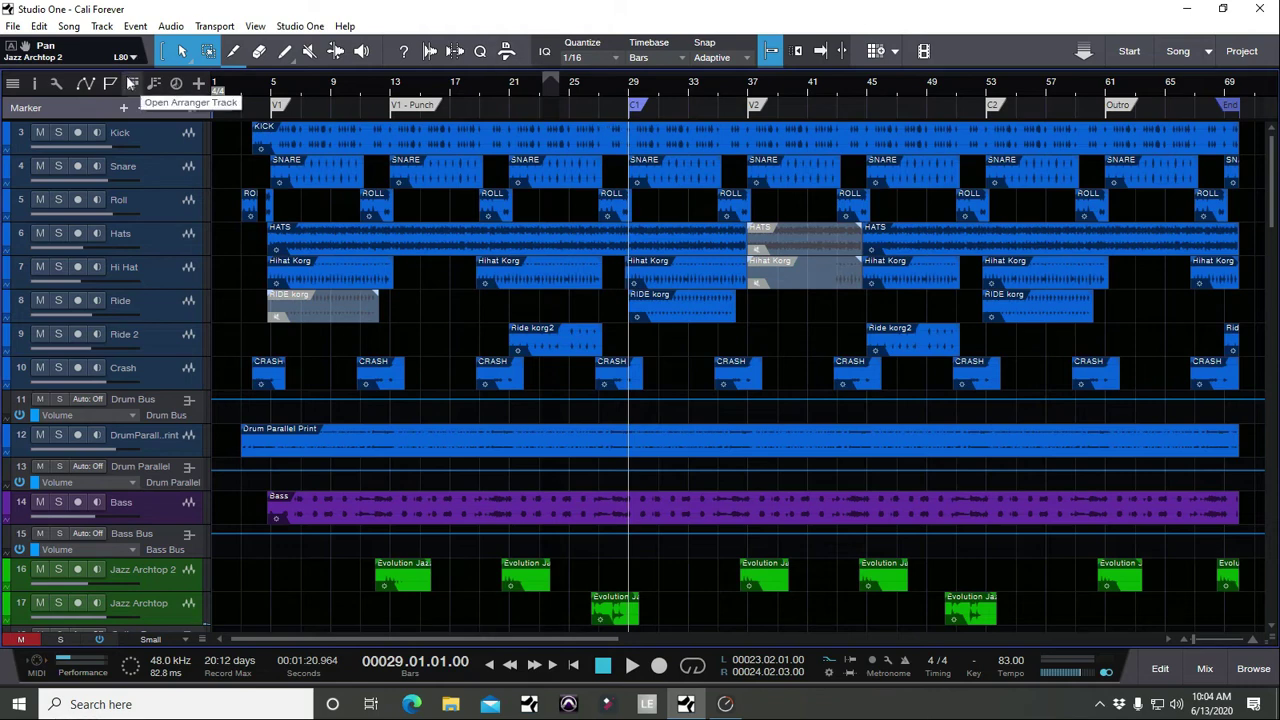
Show the arranger track with its song sections beneath the marker track.
{"action": "left_click", "coordinate": [130, 83]}
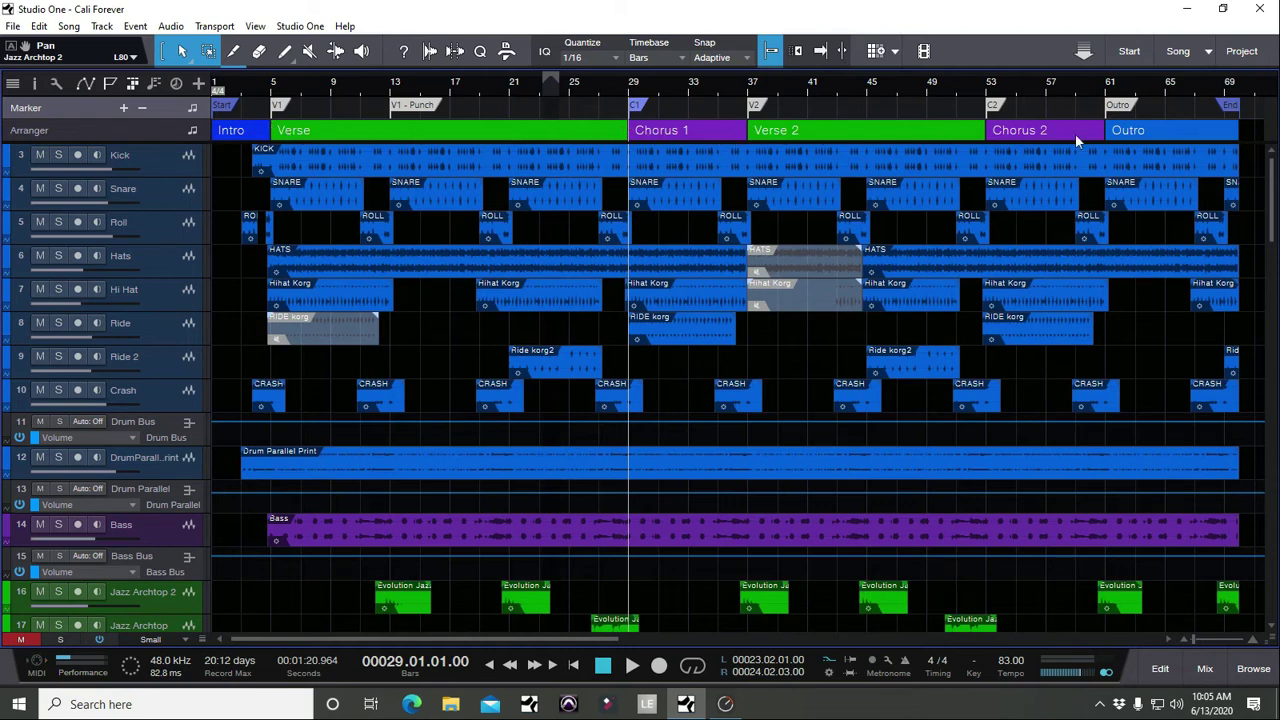
{"action": "scroll", "coordinate": [760, 88], "scroll_direction": "down", "scroll_amount": 3}
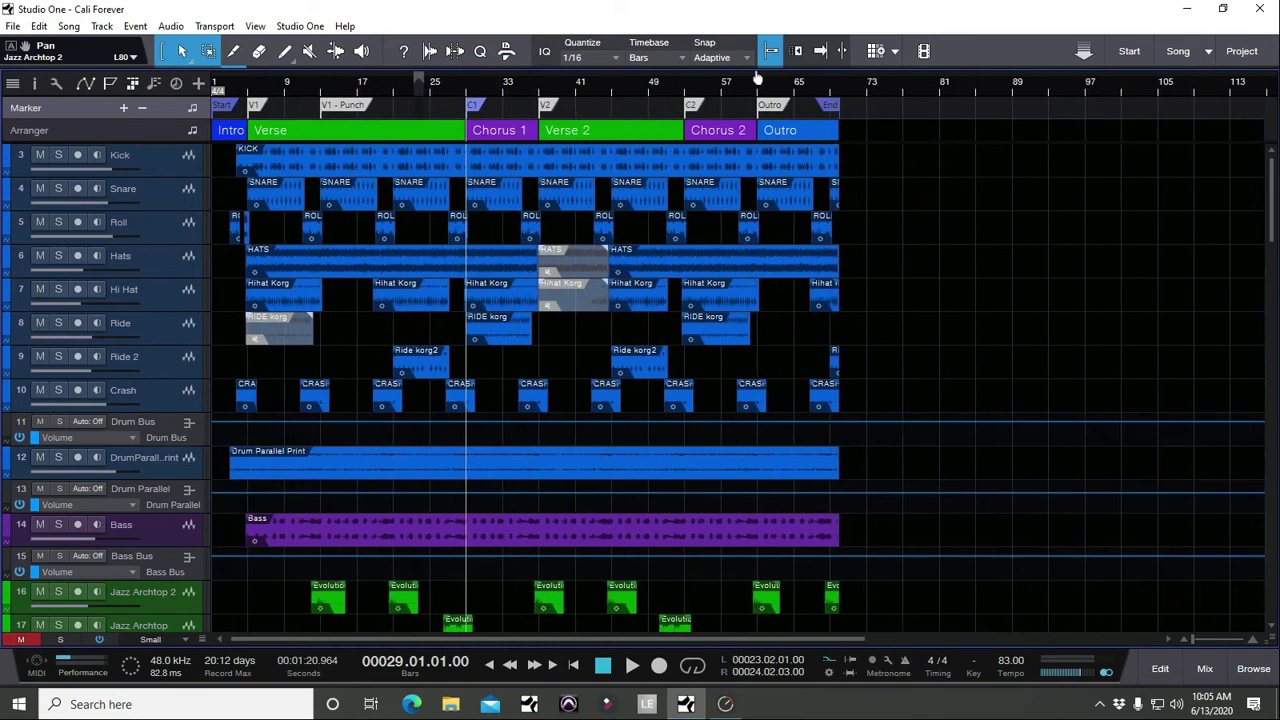
{"action": "scroll", "coordinate": [623, 149], "scroll_direction": "down", "scroll_amount": 1}
{"action": "scroll", "coordinate": [593, 165], "scroll_direction": "up", "scroll_amount": 2}
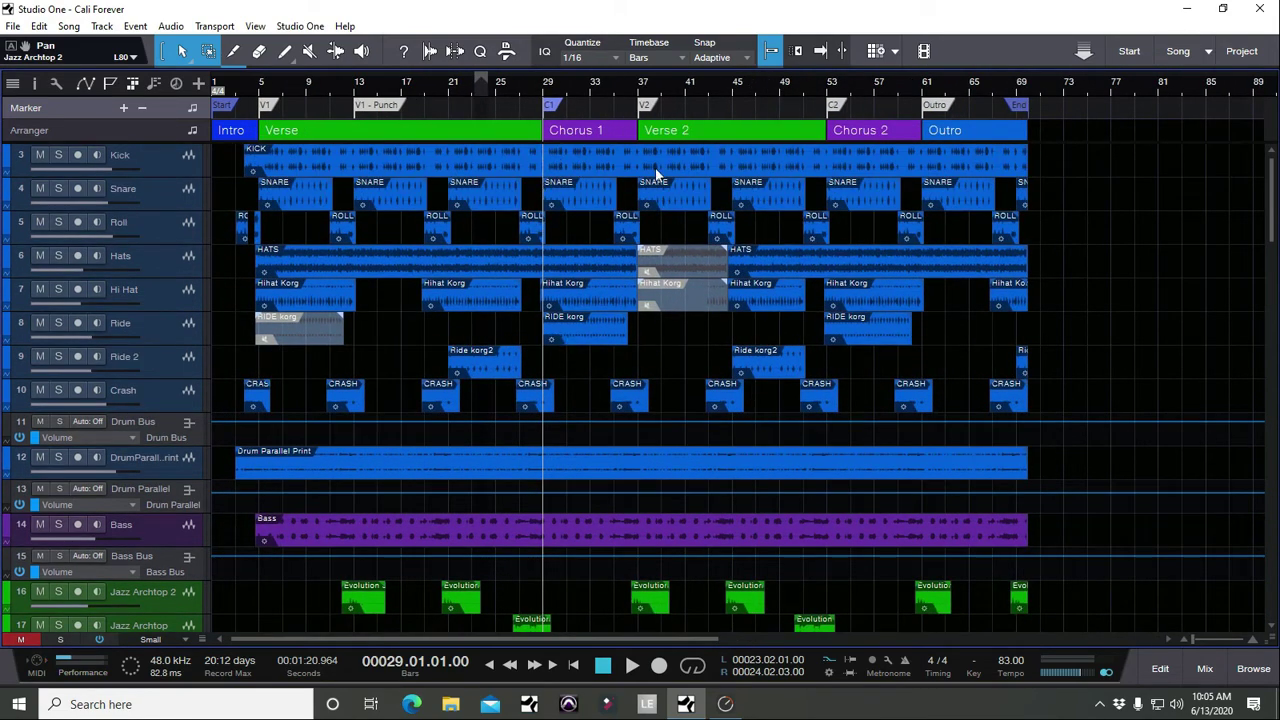
{"action": "scroll", "coordinate": [590, 178], "scroll_direction": "down", "scroll_amount": 2}
{"action": "scroll", "coordinate": [582, 160], "scroll_direction": "up", "scroll_amount": 2}
Copy the Chorus 1 section to directly after the Outro and check the copied events across all tracks.
{"action": "left_click_drag", "start_coordinate": [581, 135], "coordinate": [602, 135]}
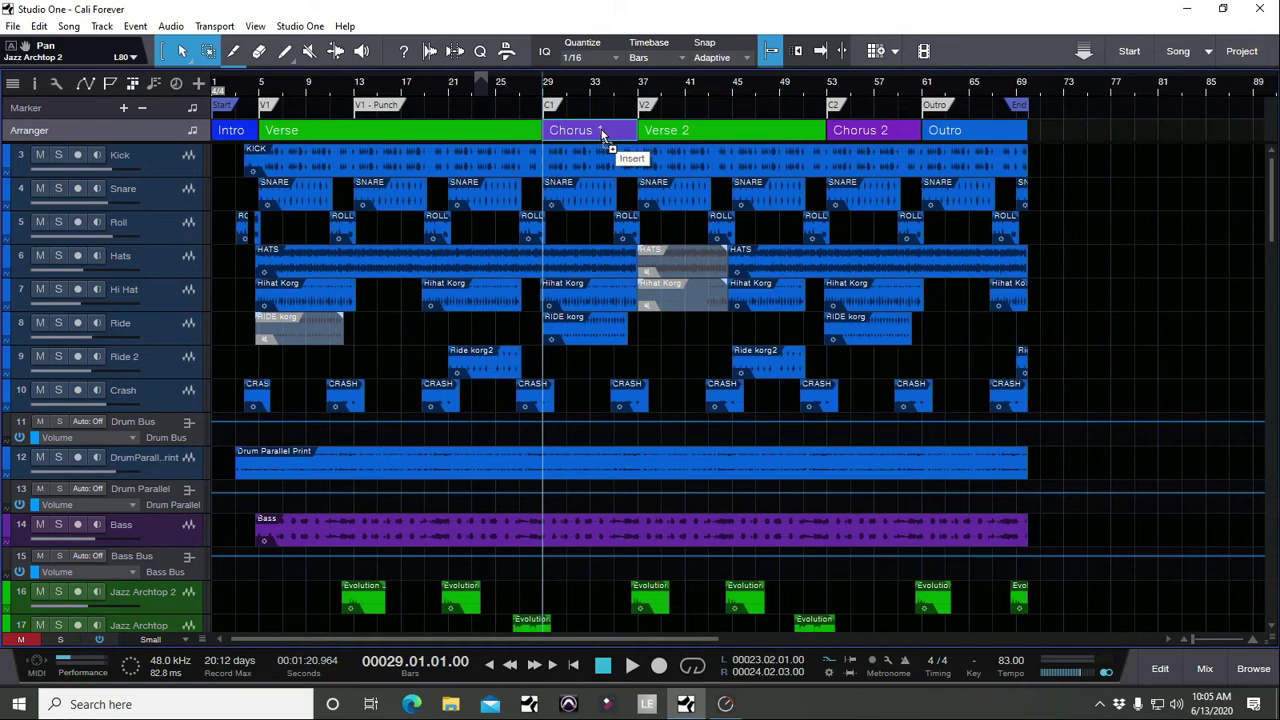
{"action": "left_click_drag", "start_coordinate": [601, 128], "coordinate": [1044, 134]}
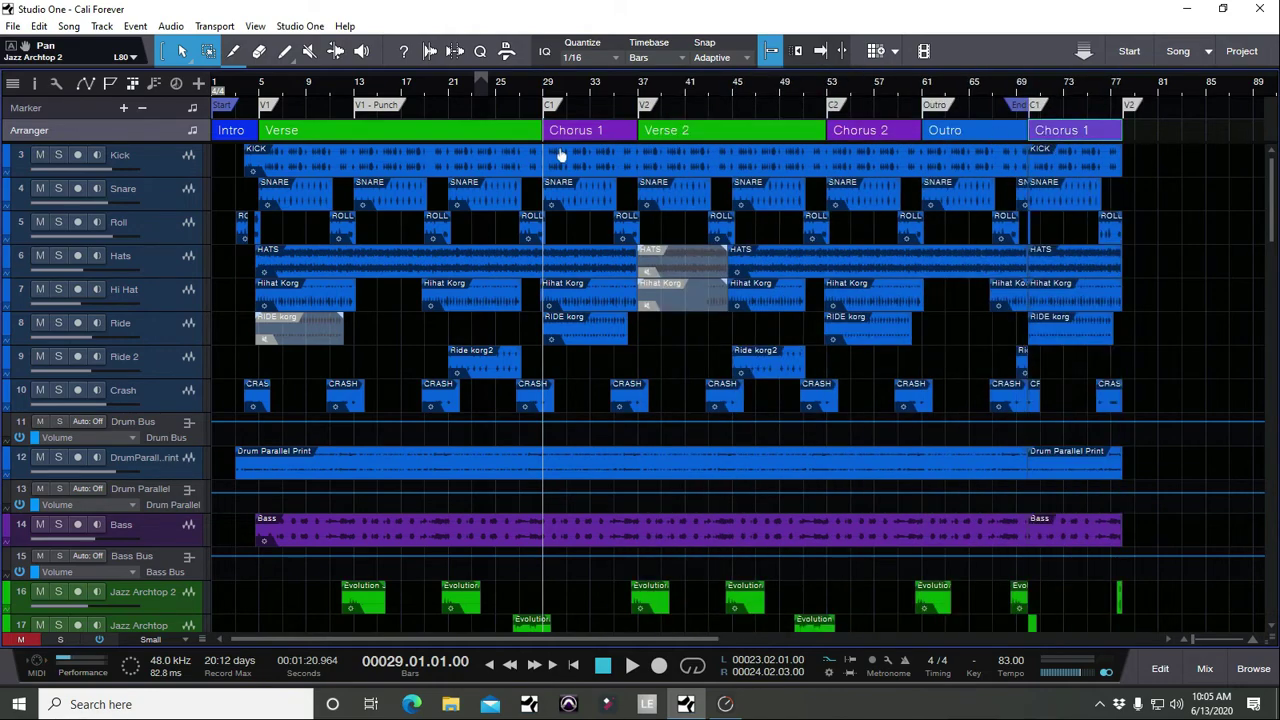
{"action": "scroll", "coordinate": [566, 159], "scroll_direction": "down", "scroll_amount": 3}
{"action": "scroll", "coordinate": [566, 159], "scroll_direction": "down", "scroll_amount": 3}
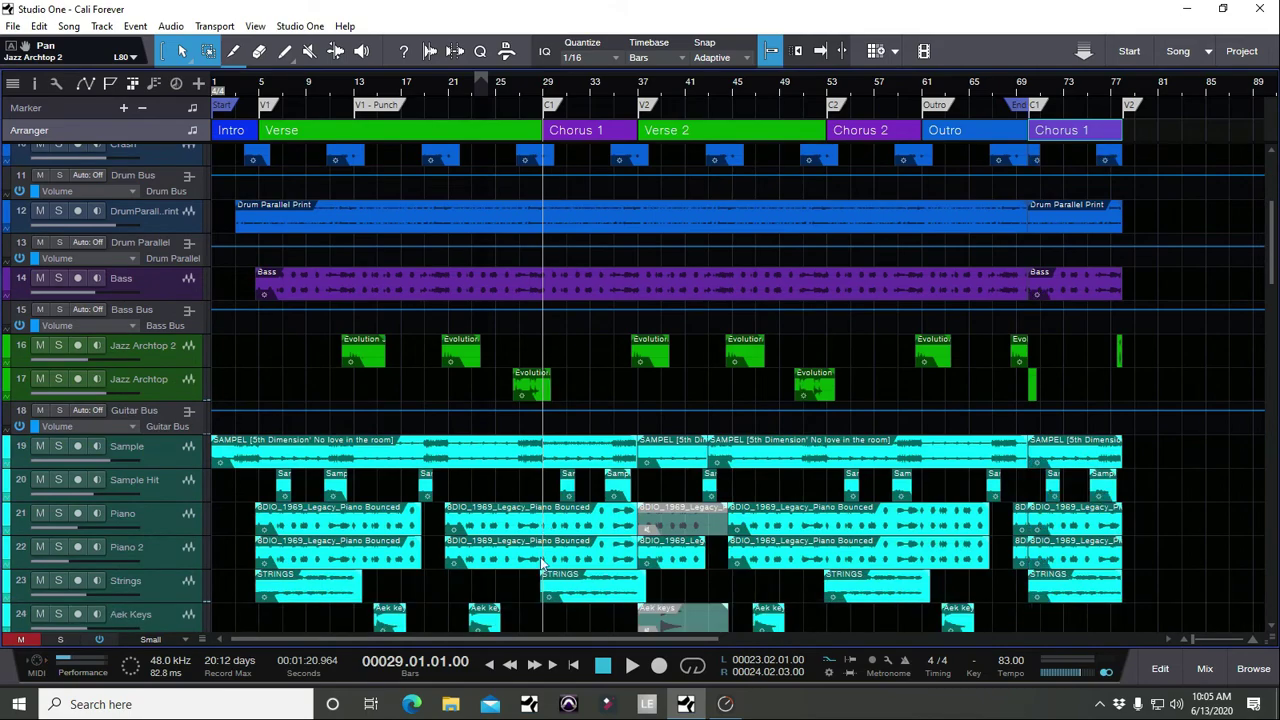
{"action": "scroll", "coordinate": [600, 423], "scroll_direction": "down", "scroll_amount": 5}
{"action": "scroll", "coordinate": [591, 366], "scroll_direction": "up", "scroll_amount": 10}
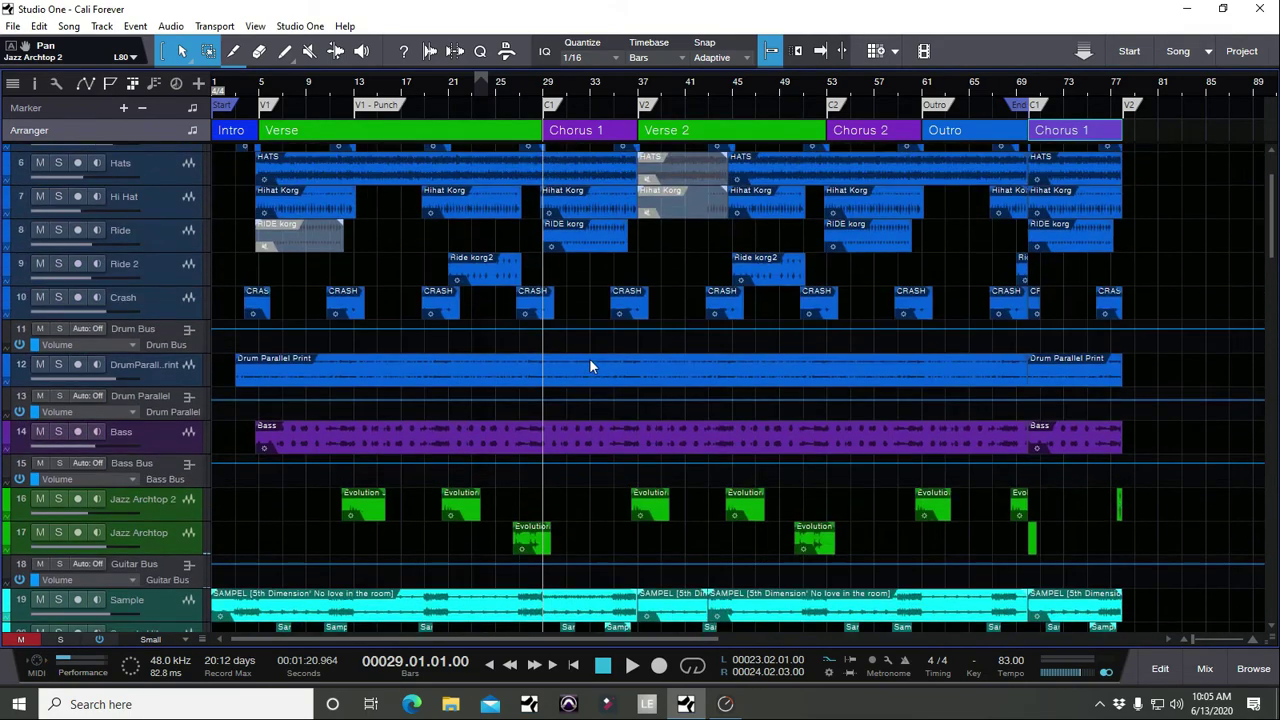
{"action": "scroll", "coordinate": [1040, 250], "scroll_direction": "down", "scroll_amount": 15}
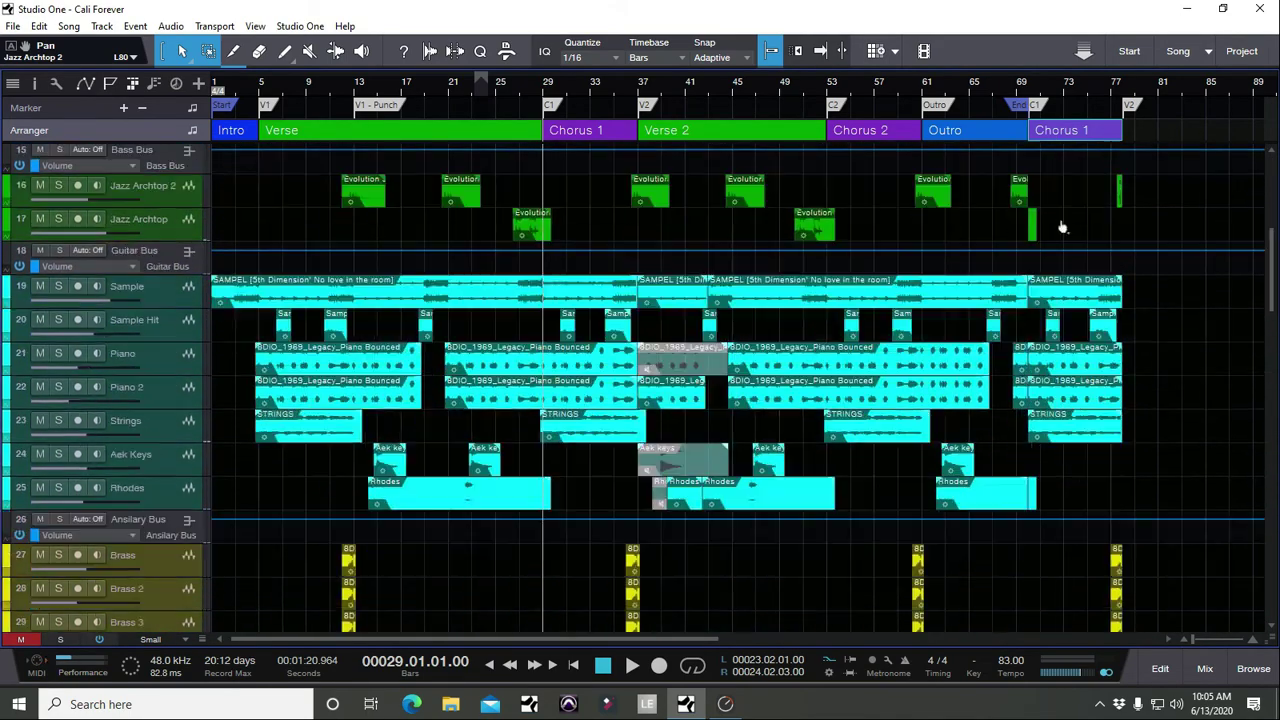
{"action": "scroll", "coordinate": [1075, 275], "scroll_direction": "up", "scroll_amount": 12}
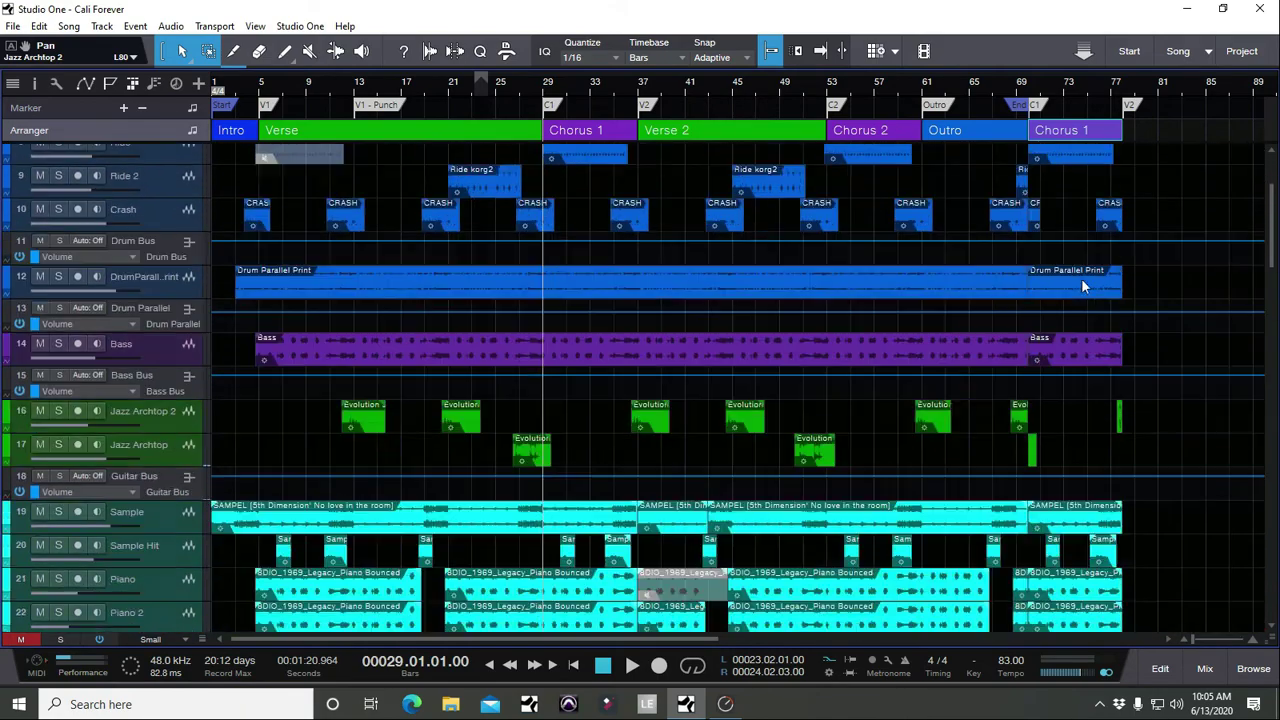
{"action": "scroll", "coordinate": [1050, 278], "scroll_direction": "down", "scroll_amount": 4}
{"action": "scroll", "coordinate": [627, 87], "scroll_direction": "up", "scroll_amount": 5}
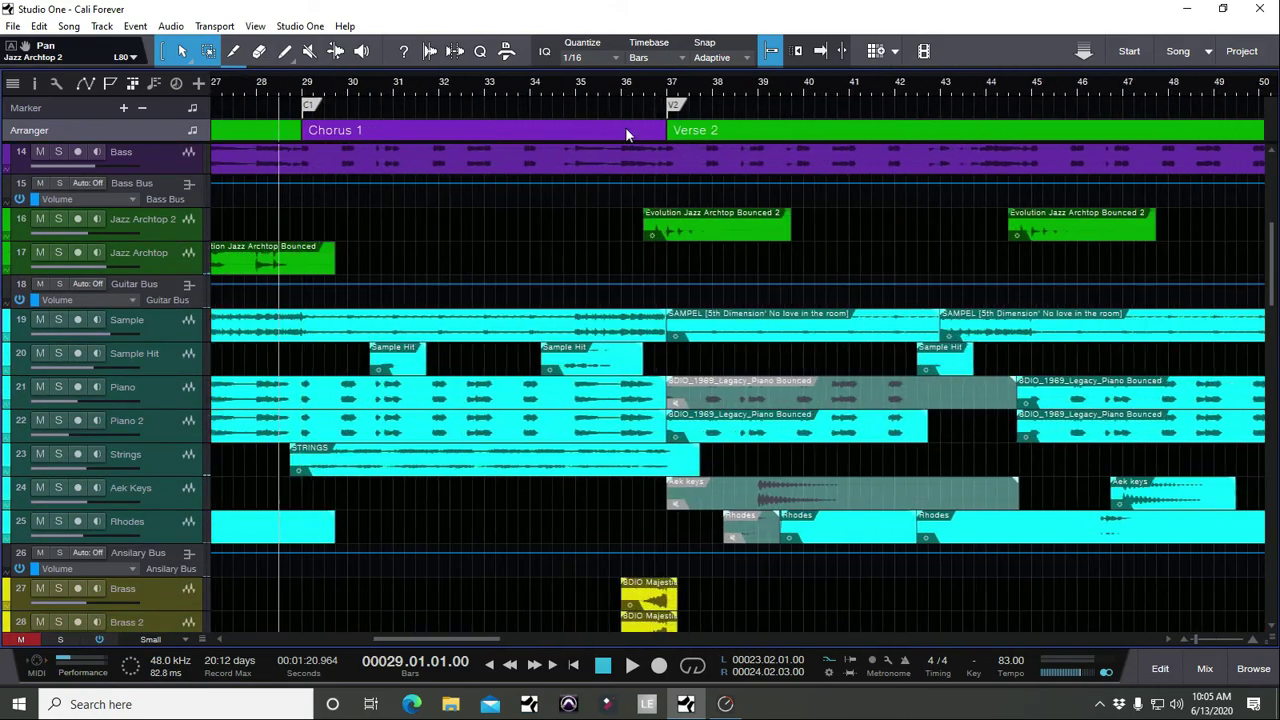
Try to extend the end of the copied Strings event past bar 78 and undo the Chorus 1 copy.
{"action": "left_click", "coordinate": [130, 452]}
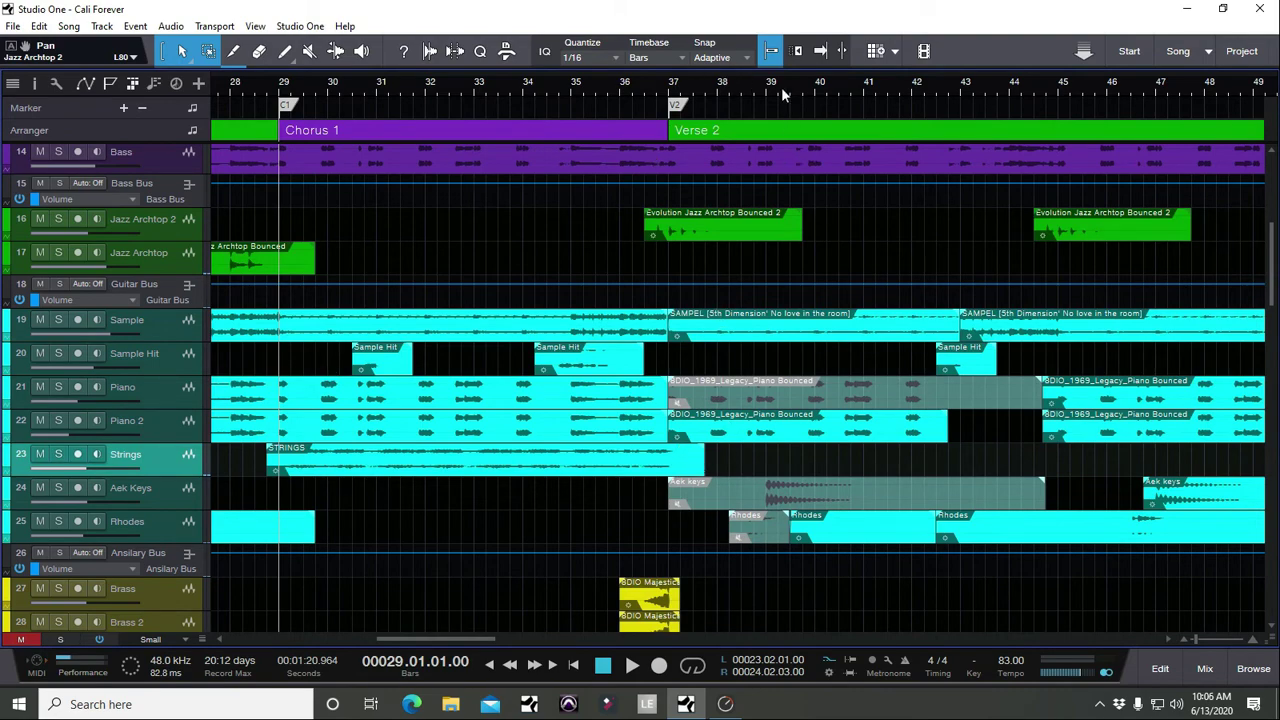
{"action": "key", "text": "shift+f"}
{"action": "scroll", "coordinate": [695, 166], "scroll_direction": "up", "scroll_amount": 5}
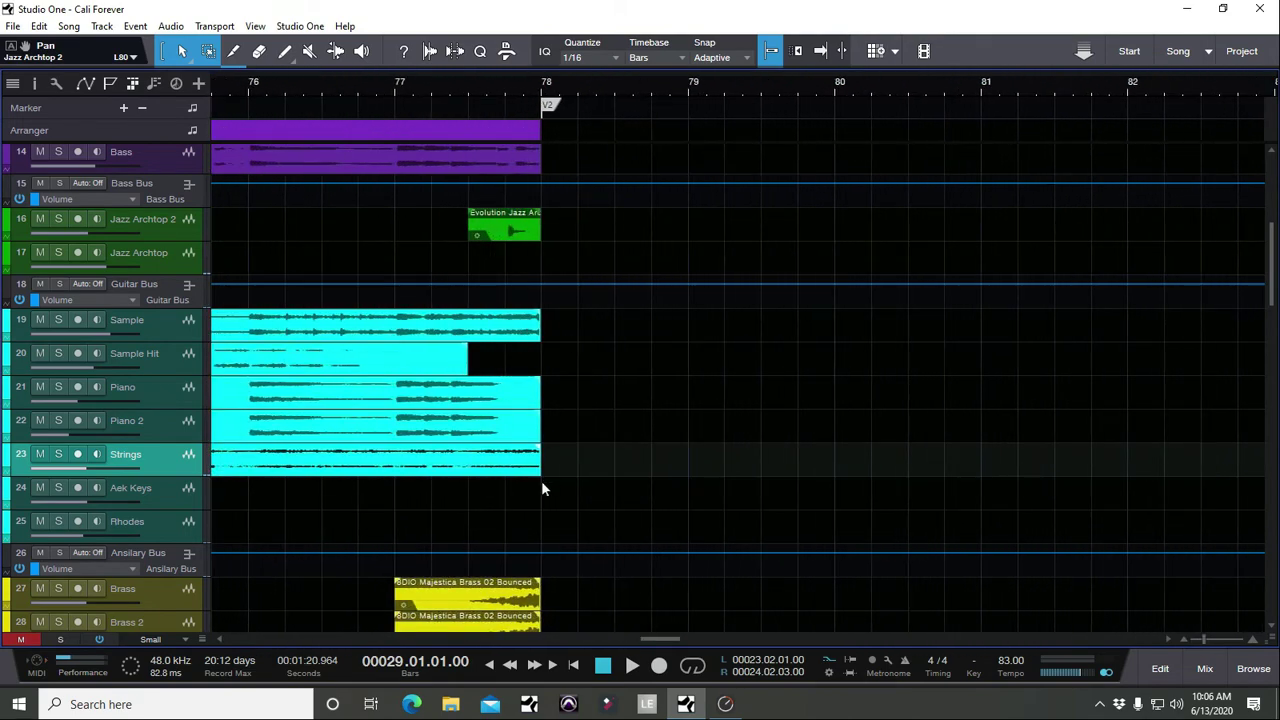
{"action": "left_click_drag", "start_coordinate": [541, 470], "coordinate": [583, 470]}
{"action": "key", "text": "shift+f"}
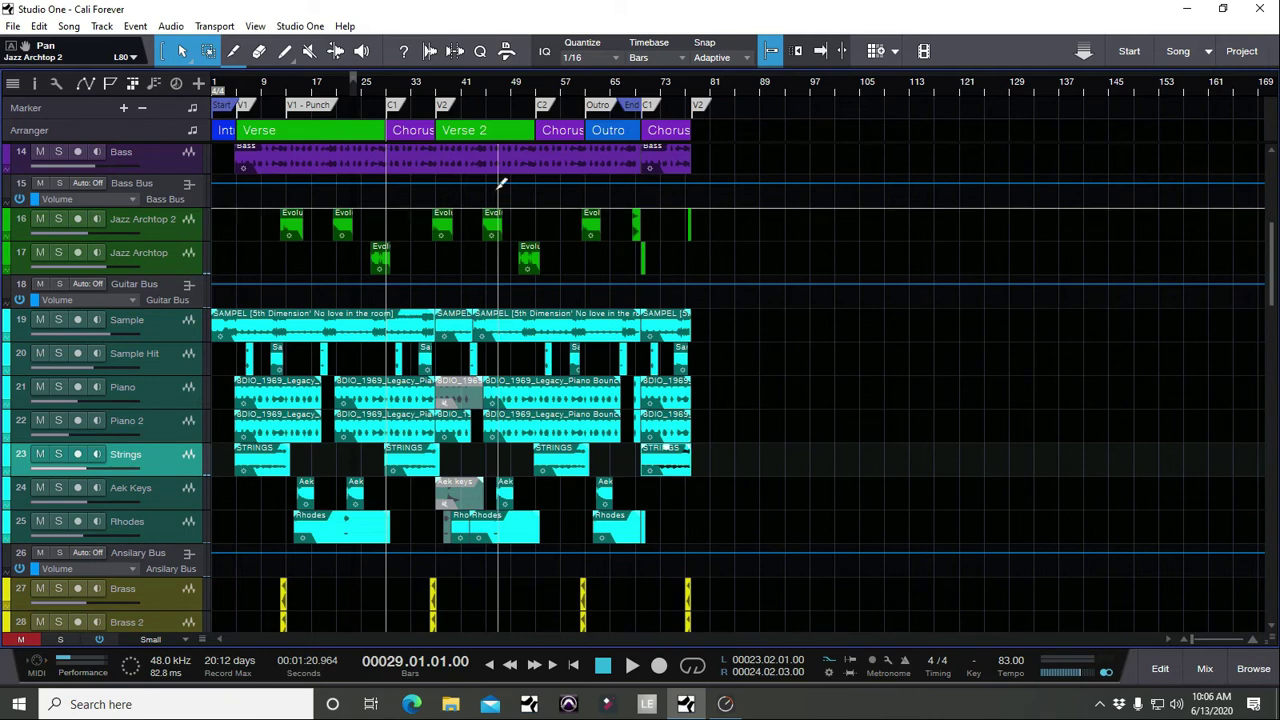
{"action": "key", "text": "ctrl+z"}
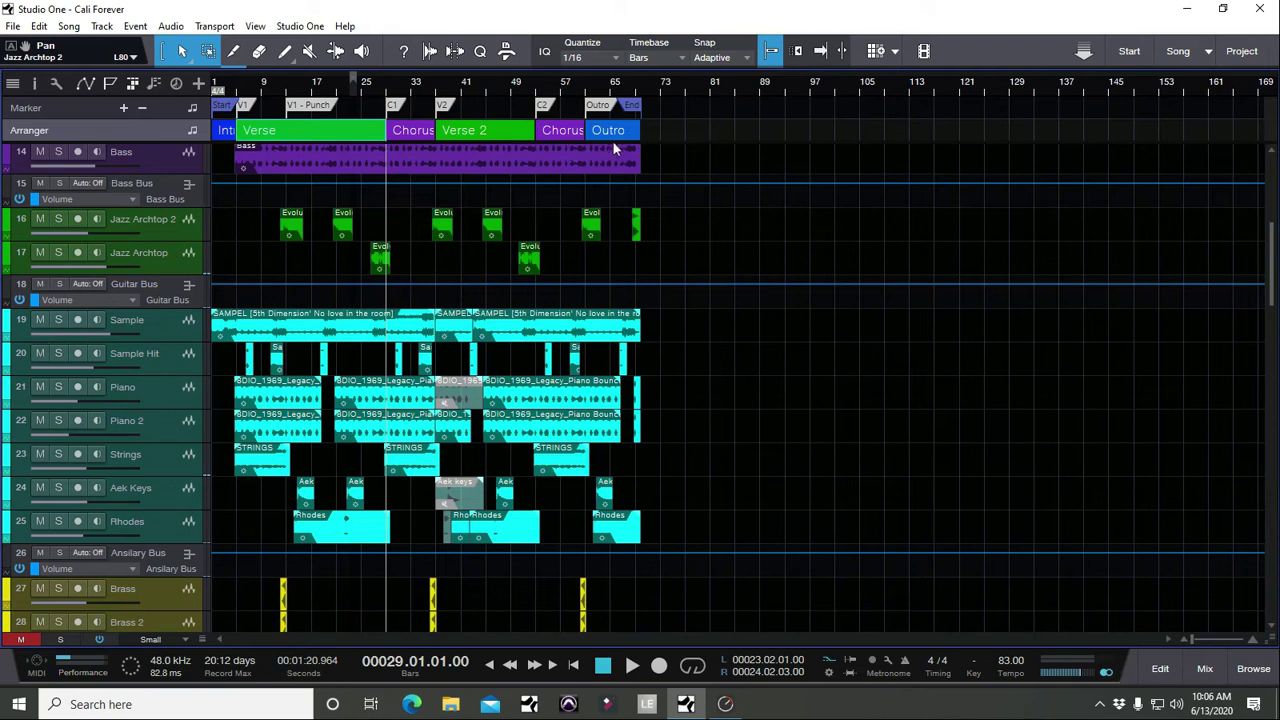
Hide the marker track and place the playhead at the section starts at bars 5, 29, 37, 53 and 61.
{"action": "scroll", "coordinate": [251, 102], "scroll_direction": "up", "scroll_amount": 3}
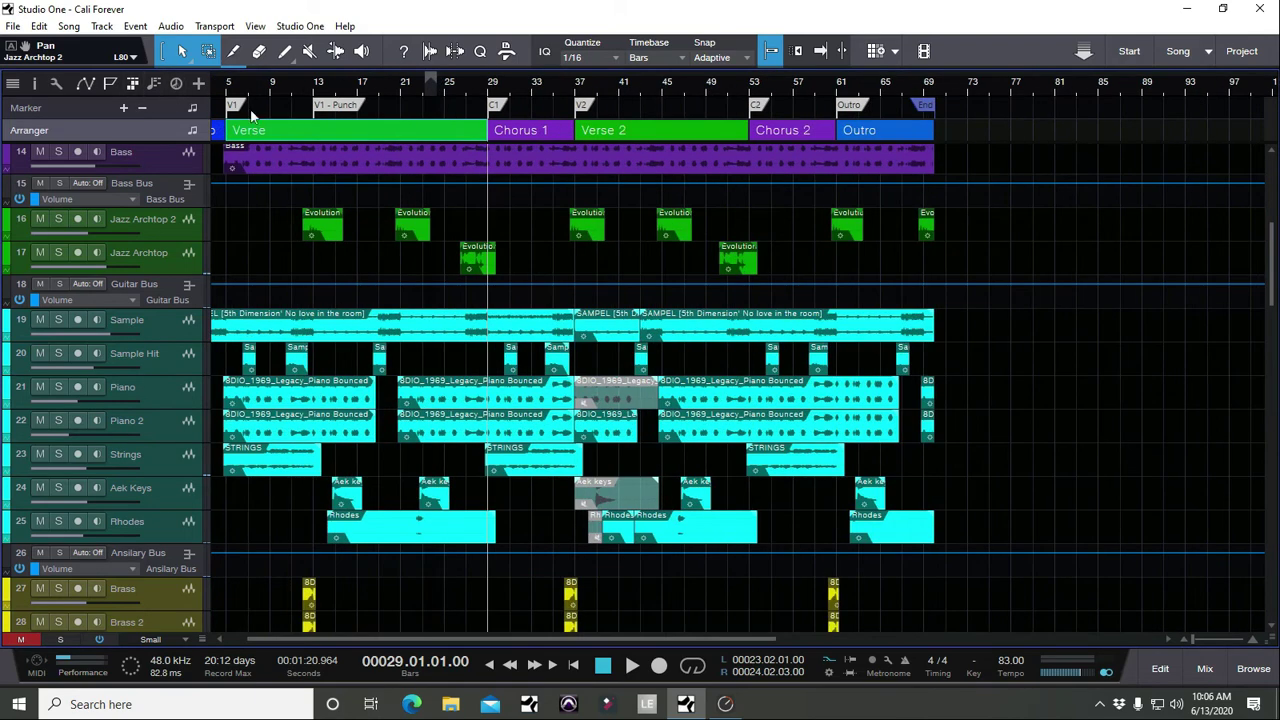
{"action": "scroll", "coordinate": [245, 186], "scroll_direction": "left", "scroll_amount": 1}
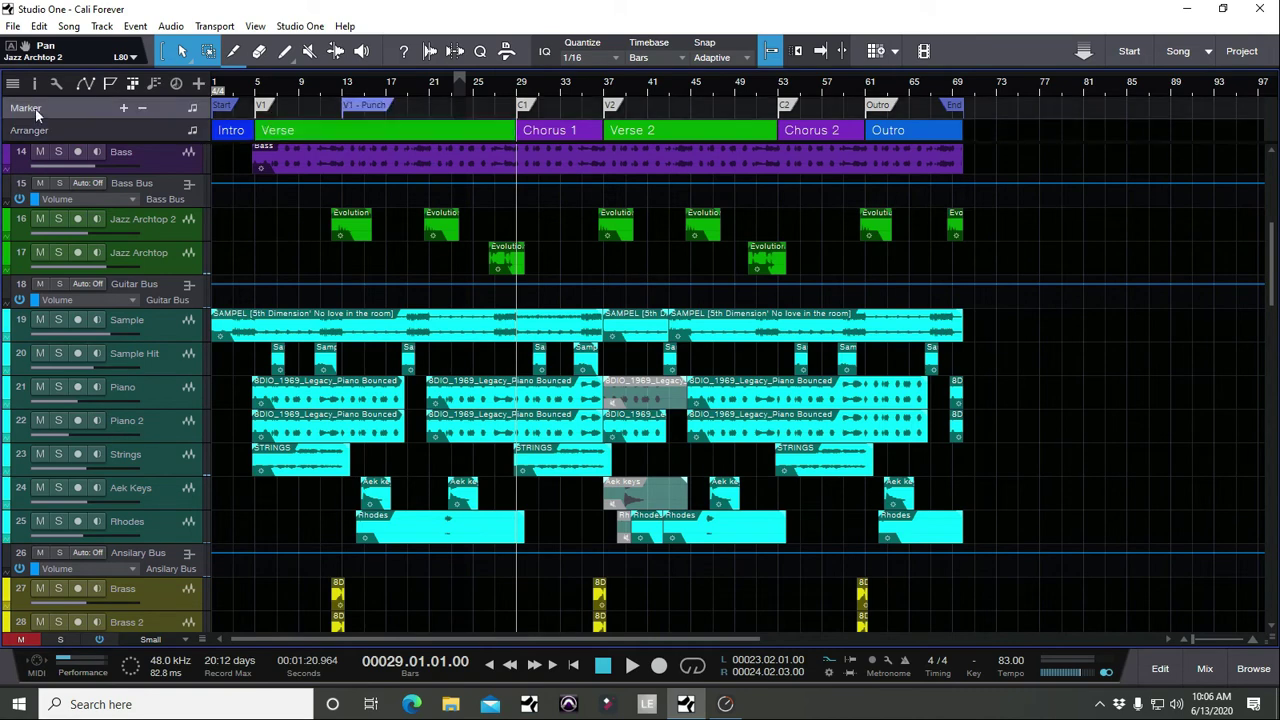
{"action": "left_click", "coordinate": [113, 84]}
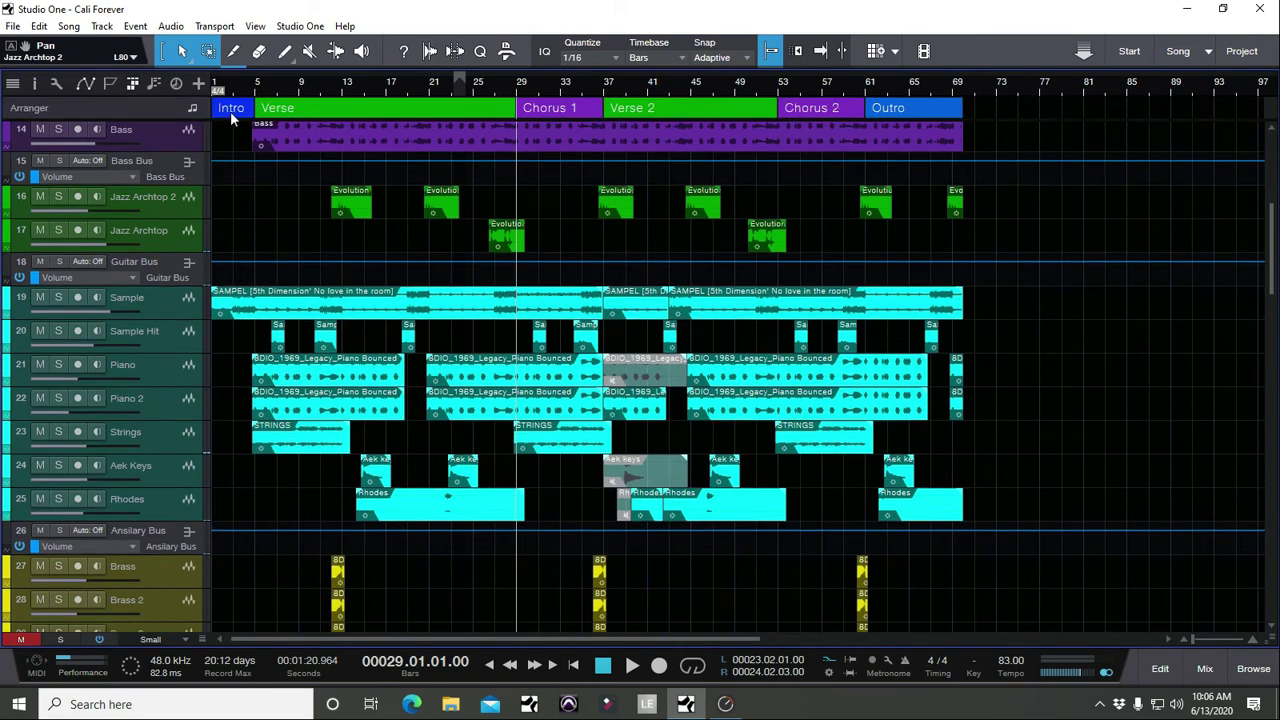
{"action": "left_click", "coordinate": [256, 90]}
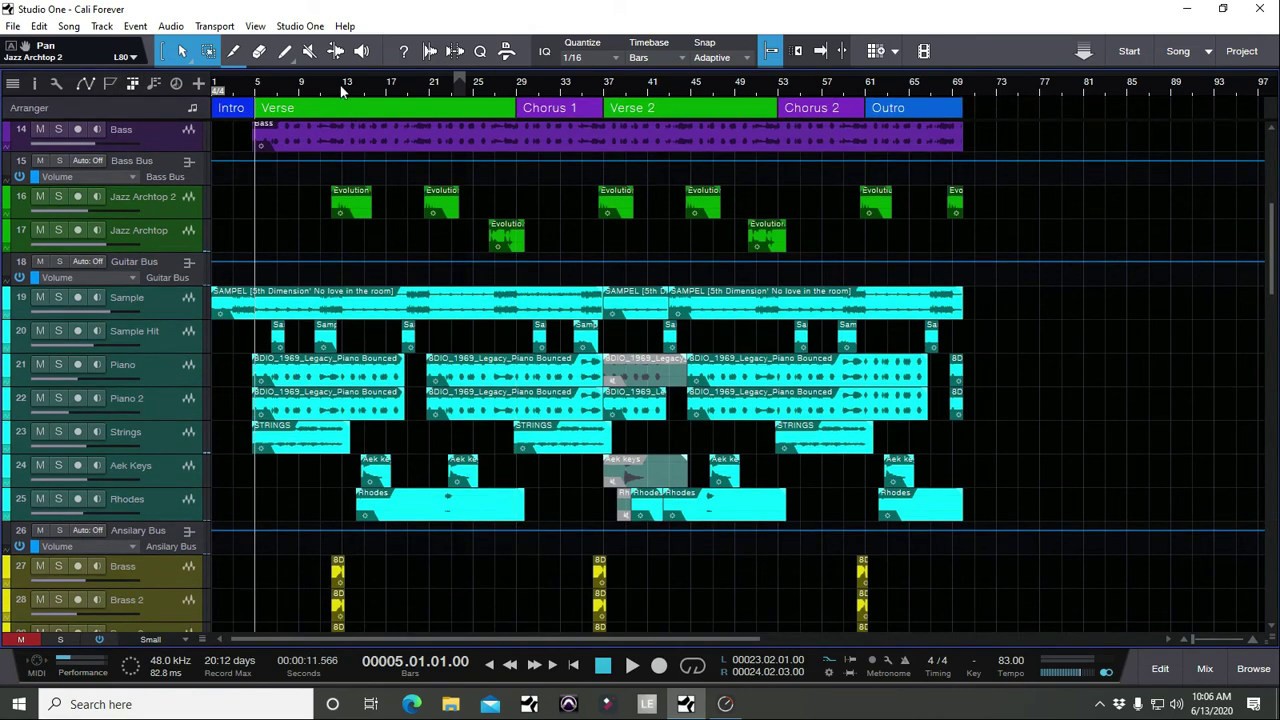
{"action": "left_click", "coordinate": [521, 90]}
{"action": "left_click", "coordinate": [606, 88]}
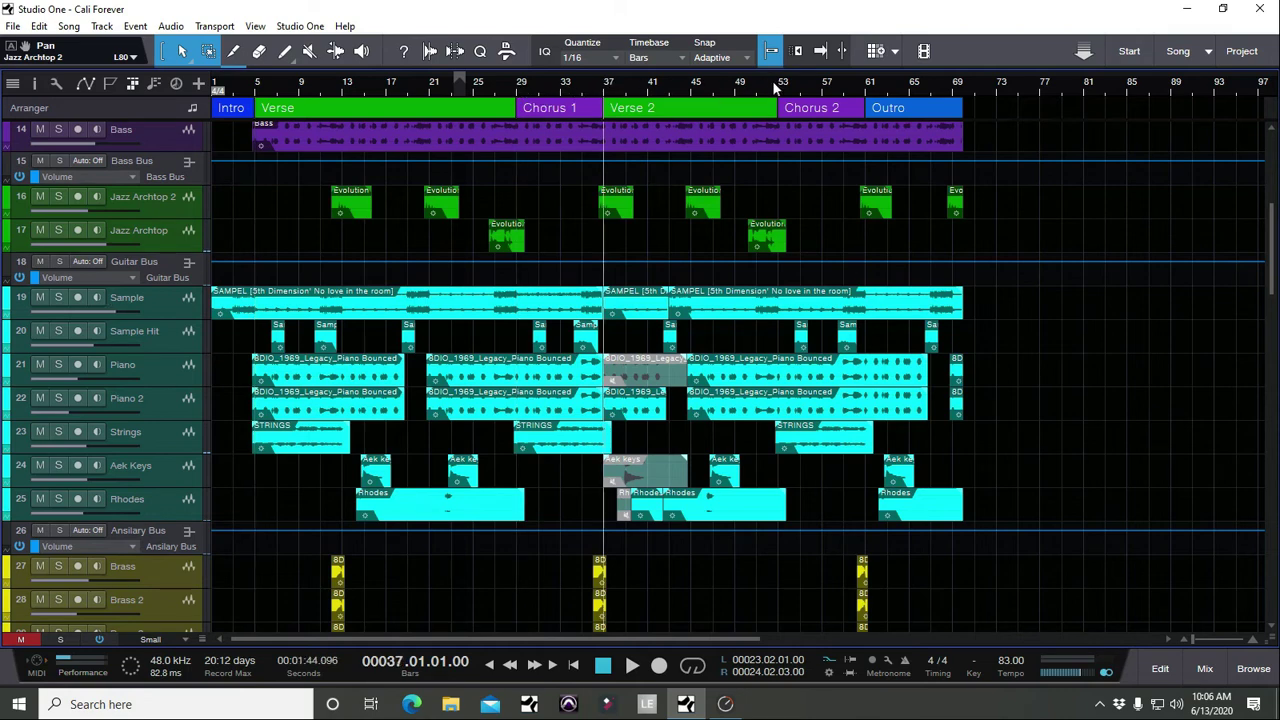
{"action": "left_click", "coordinate": [778, 88]}
{"action": "left_click", "coordinate": [868, 86]}
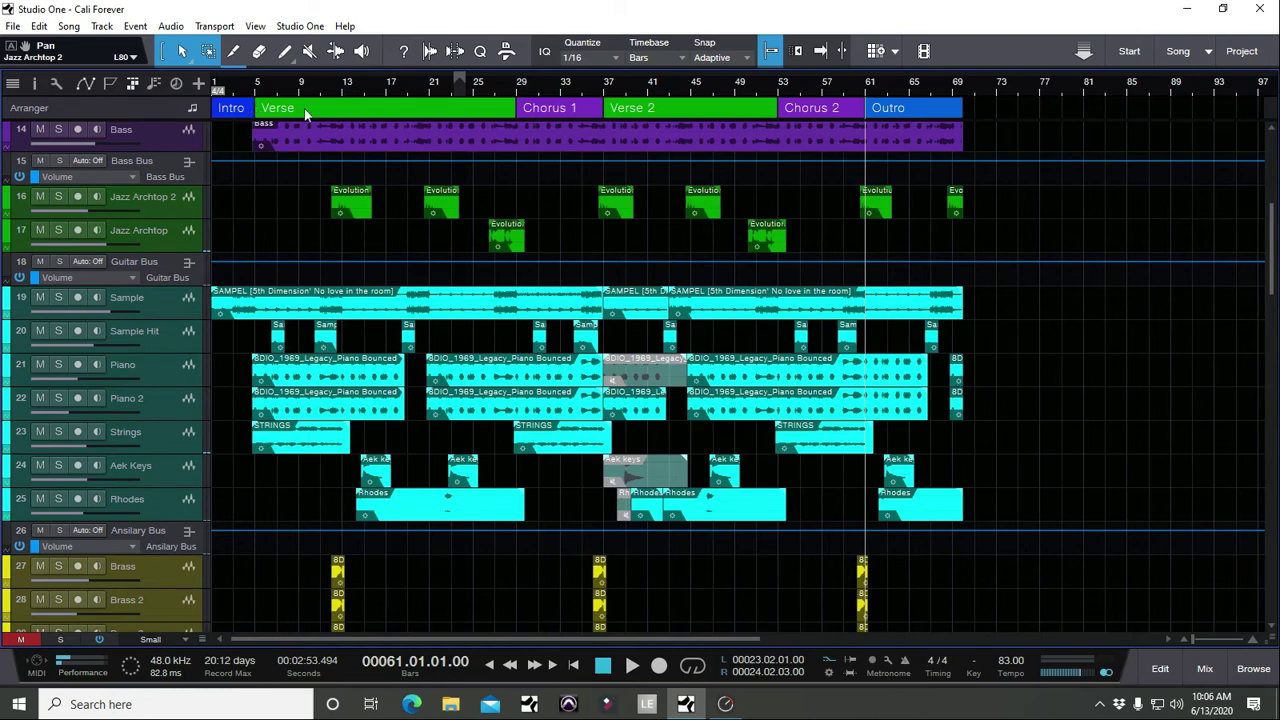
Review the Verse section's colour palette and section options, and place the playhead at bar 20.
{"action": "right_click", "coordinate": [406, 109]}
{"action": "left_click", "coordinate": [416, 121]}
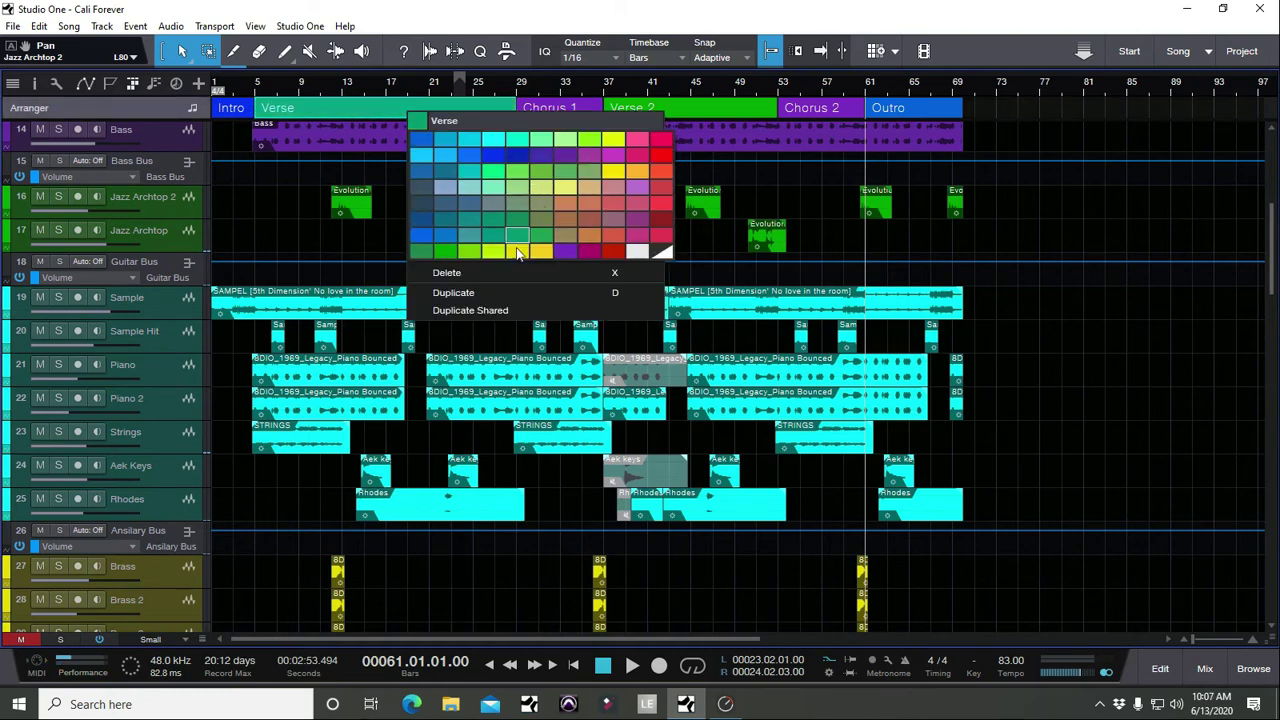
{"action": "left_click", "coordinate": [469, 138]}
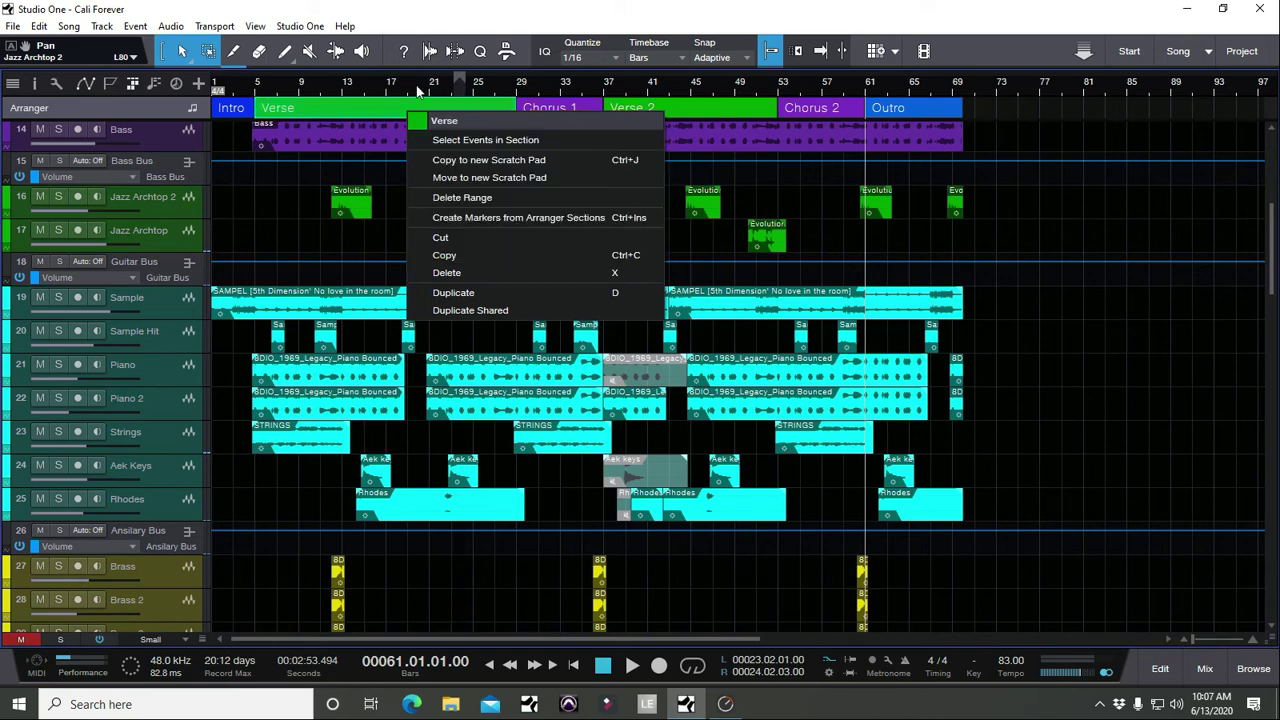
{"action": "left_click", "coordinate": [419, 90]}
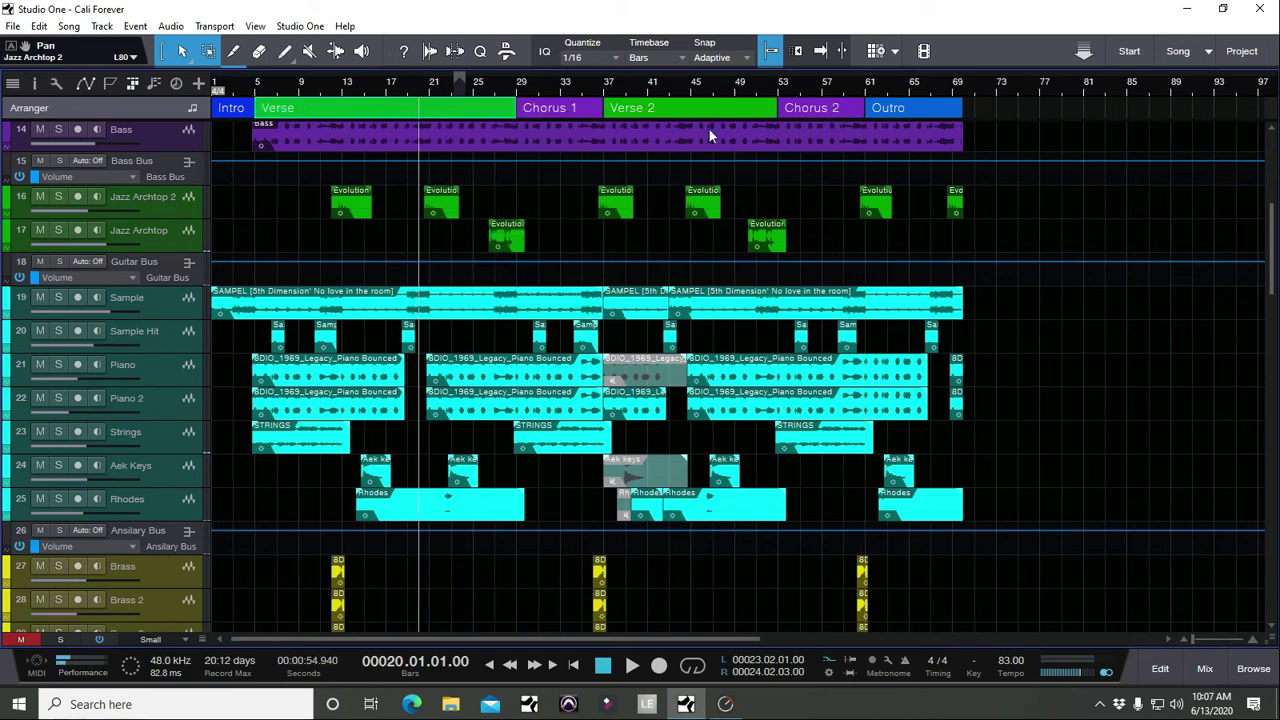
Draw a new arranger section after the Outro, from bar 70 to bar 89.
{"action": "scroll", "coordinate": [681, 200], "scroll_direction": "up", "scroll_amount": 6}
{"action": "scroll", "coordinate": [683, 185], "scroll_direction": "down", "scroll_amount": 3}
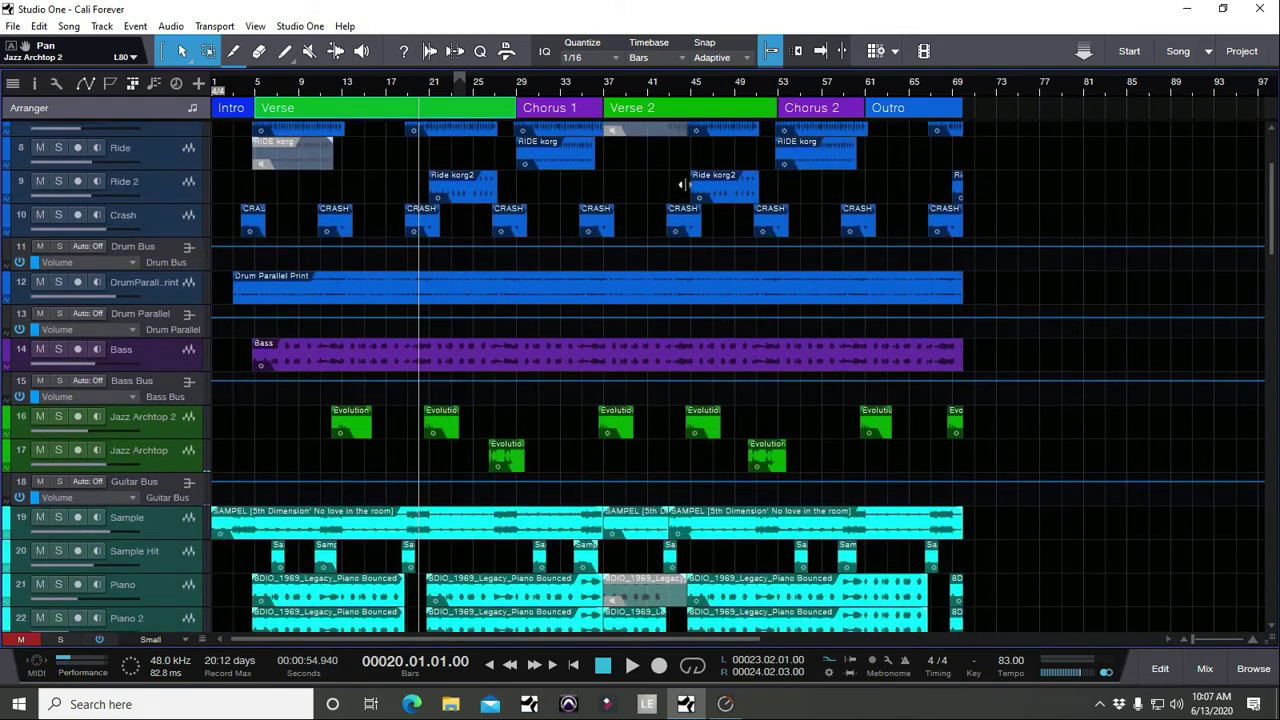
{"action": "scroll", "coordinate": [682, 178], "scroll_direction": "down", "scroll_amount": 2}
{"action": "scroll", "coordinate": [682, 175], "scroll_direction": "up", "scroll_amount": 6}
{"action": "scroll", "coordinate": [681, 176], "scroll_direction": "down", "scroll_amount": 1}
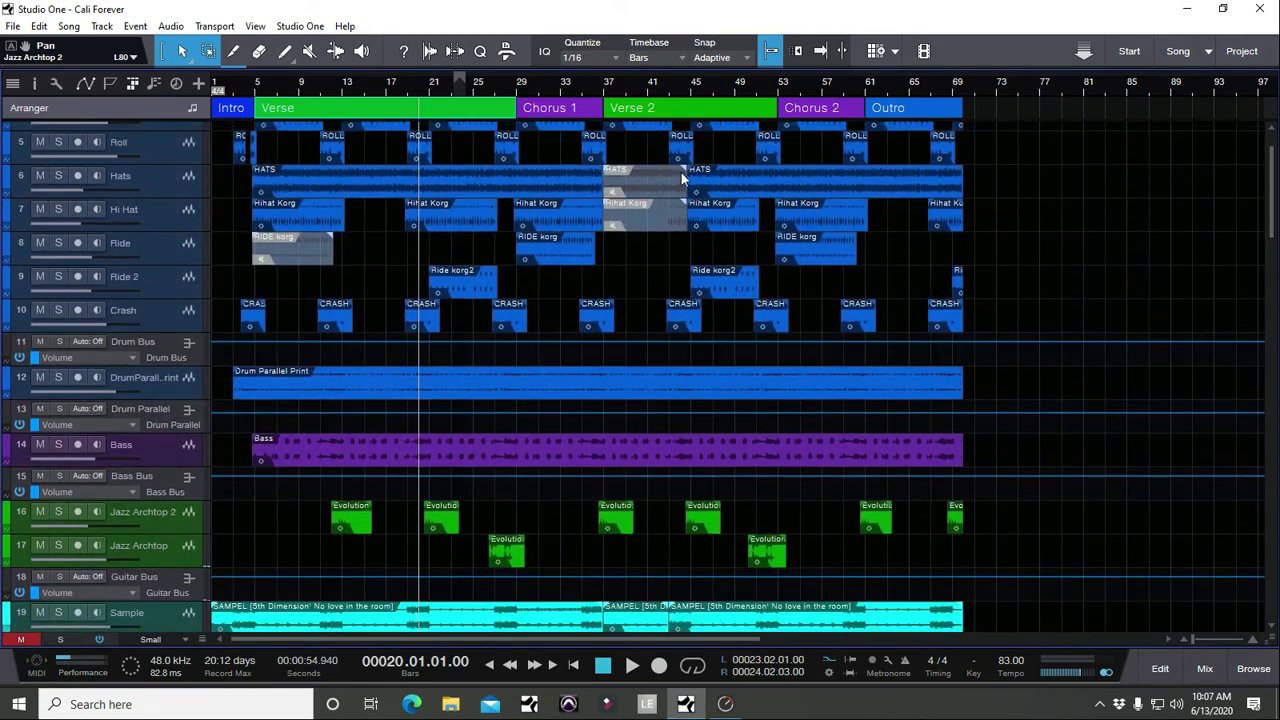
{"action": "scroll", "coordinate": [681, 172], "scroll_direction": "down", "scroll_amount": 2}
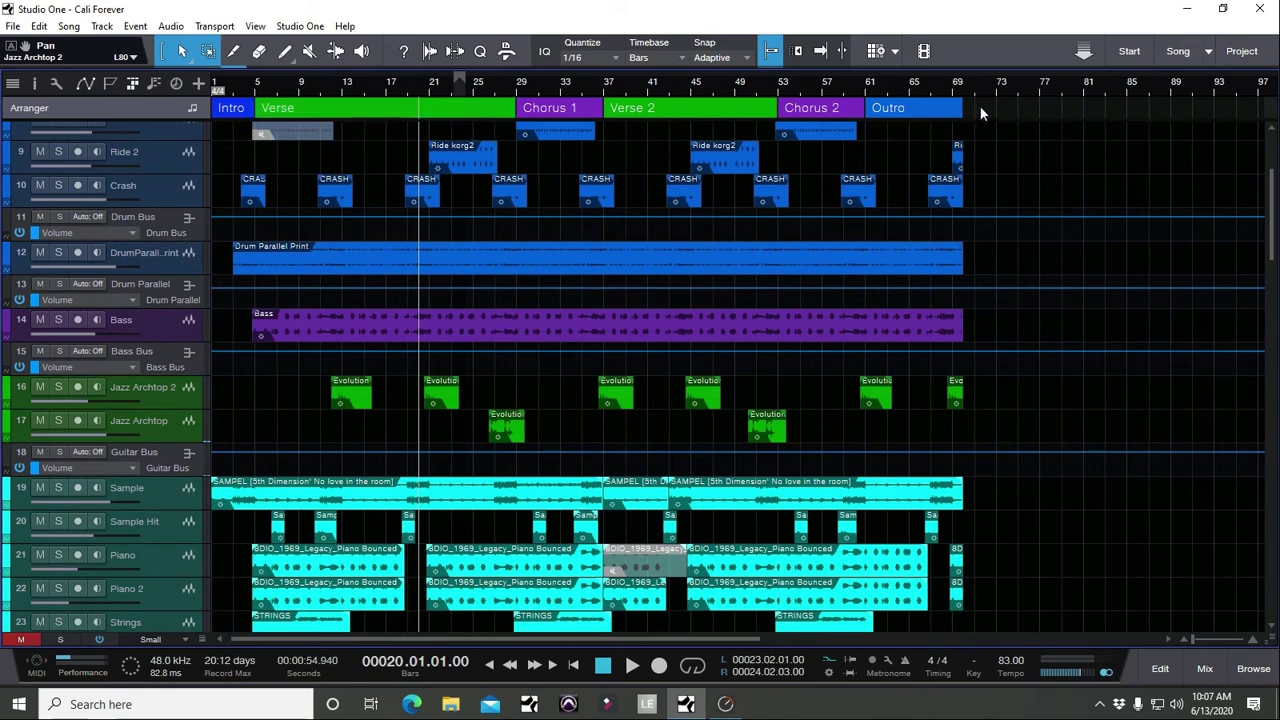
{"action": "left_click_drag", "start_coordinate": [979, 105], "coordinate": [1080, 112]}
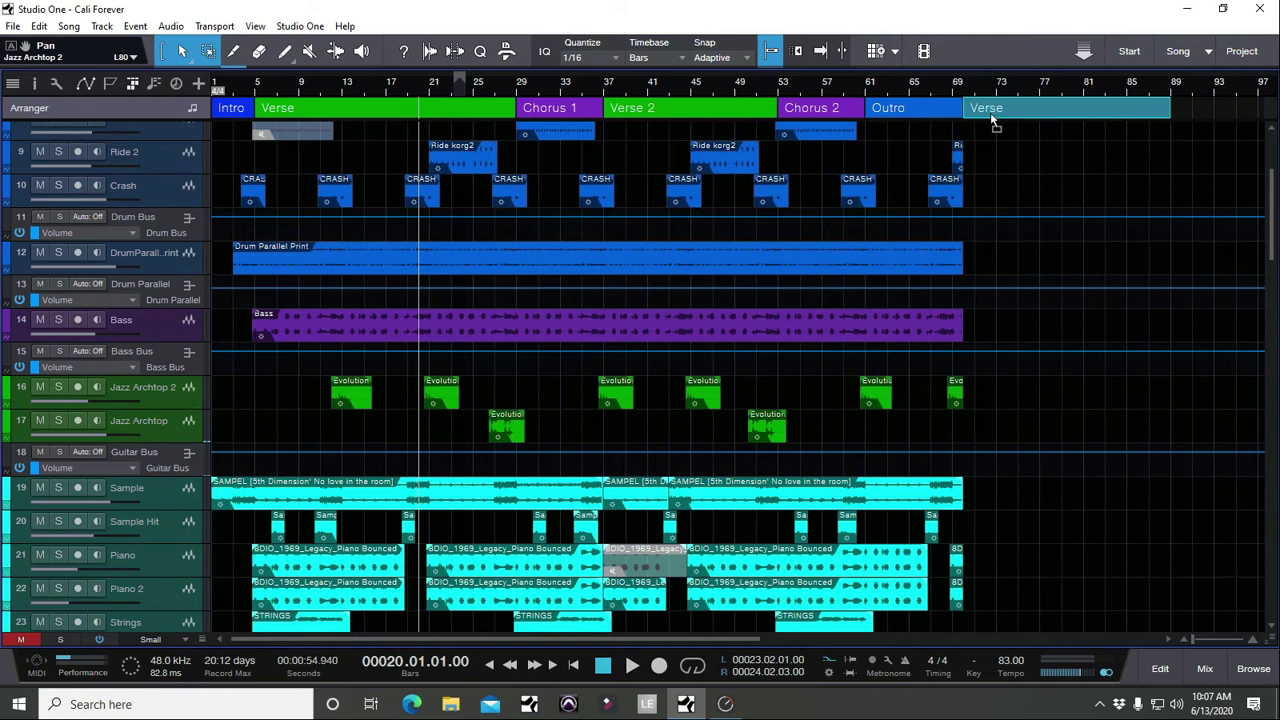
Recolour the new Verse section after the Outro light aqua green.
{"action": "right_click", "coordinate": [996, 112]}
{"action": "left_click", "coordinate": [1010, 117]}
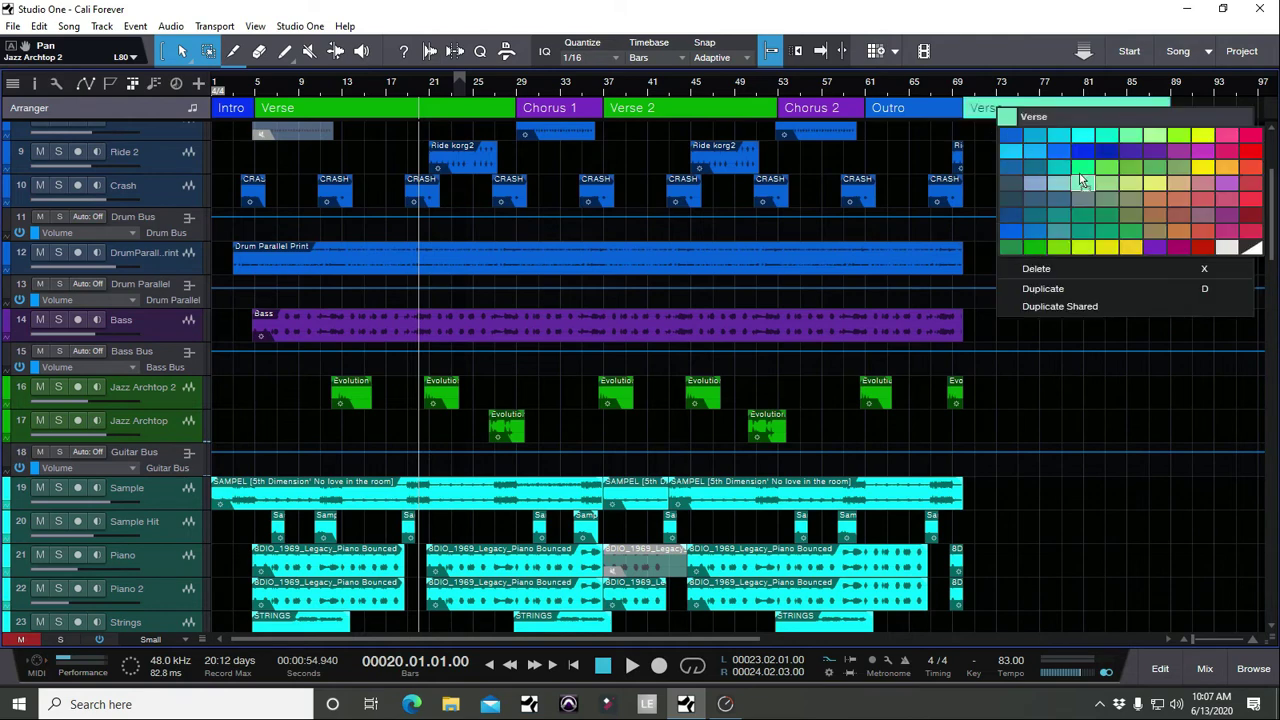
{"action": "left_click", "coordinate": [1000, 112]}
{"action": "key", "text": "z"}
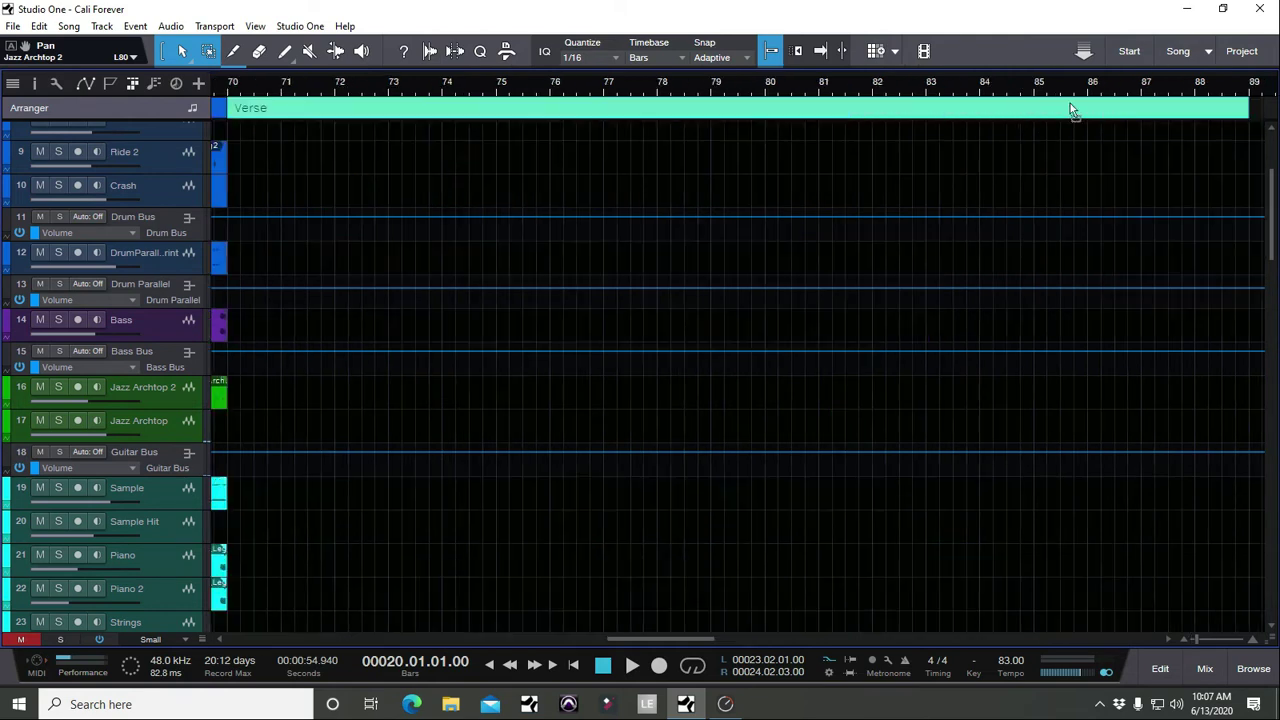
Rename the aqua green section after the Outro to "Vamp" and place the playhead at bar 78.
{"action": "right_click", "coordinate": [311, 116]}
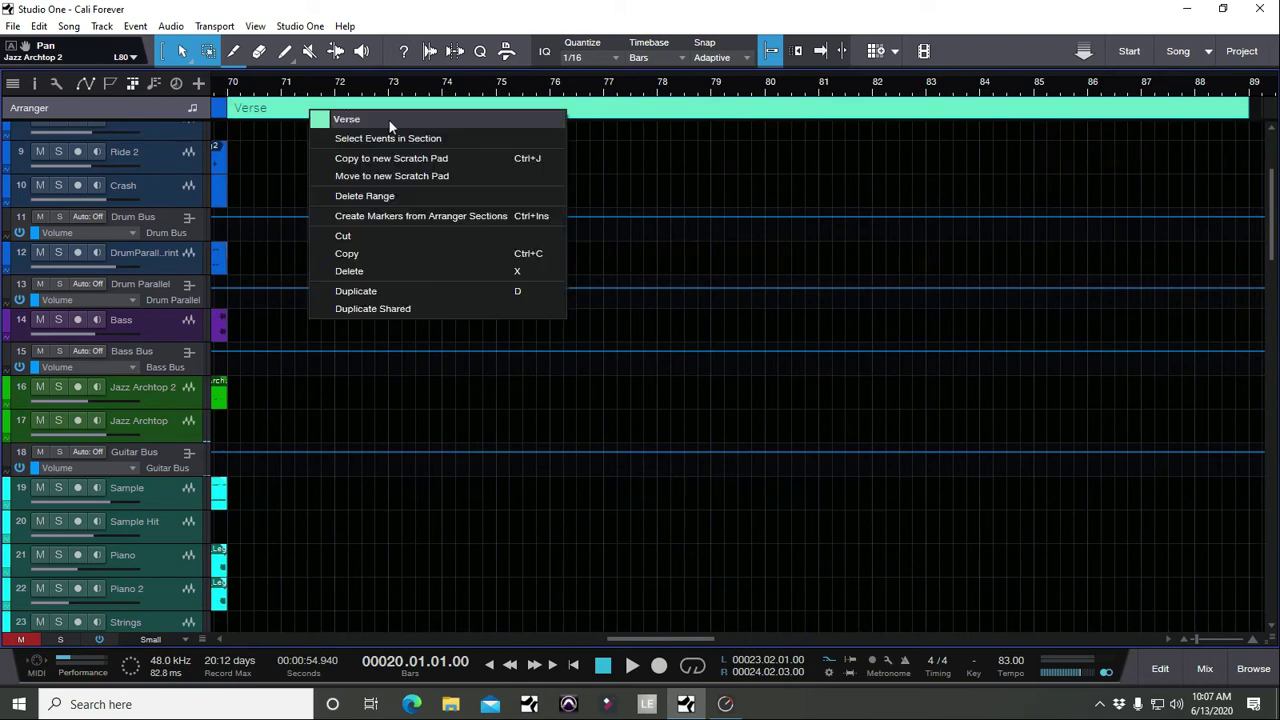
{"action": "left_click", "coordinate": [363, 117]}
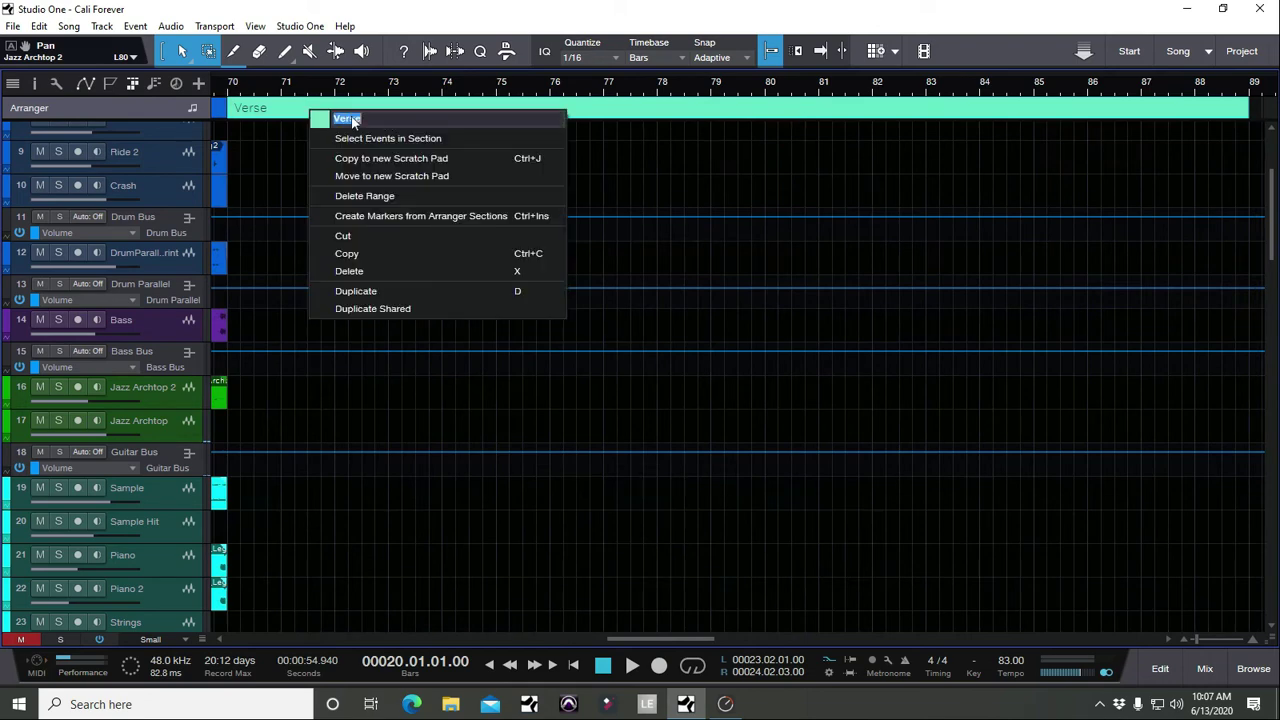
{"action": "type", "text": "vAMP"}
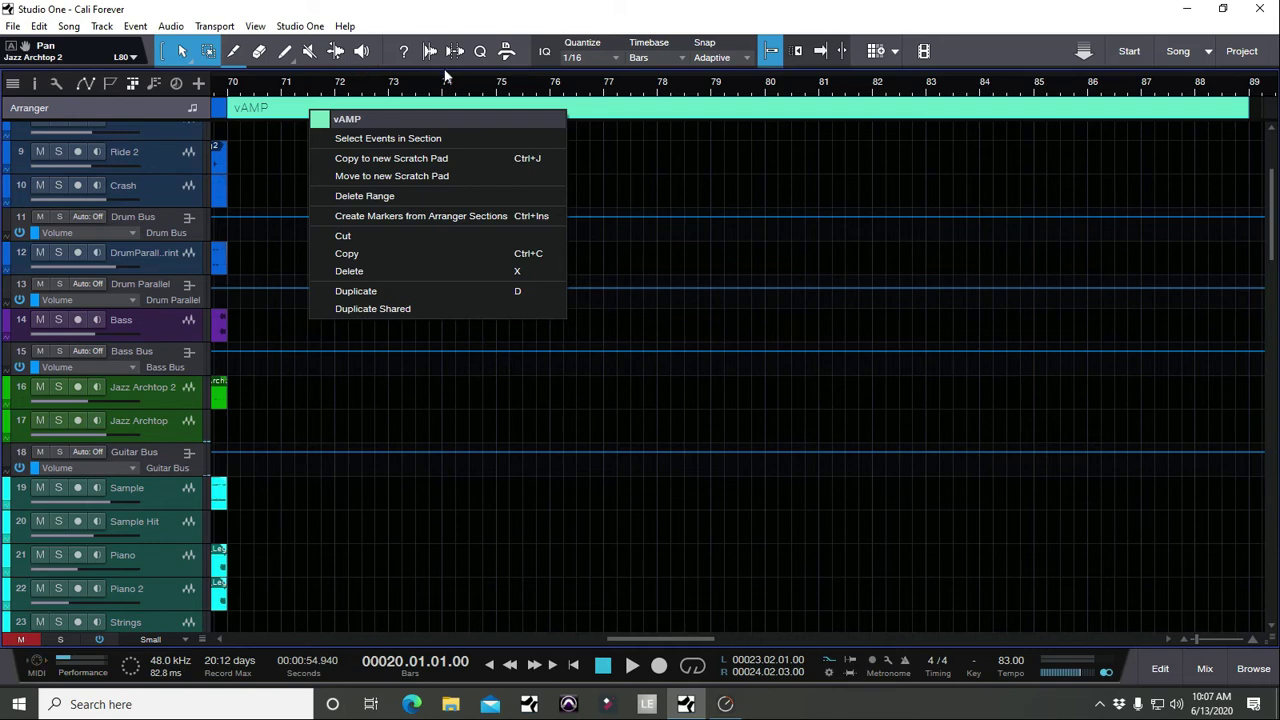
{"action": "left_click", "coordinate": [344, 120]}
{"action": "type", "text": "Vamp"}
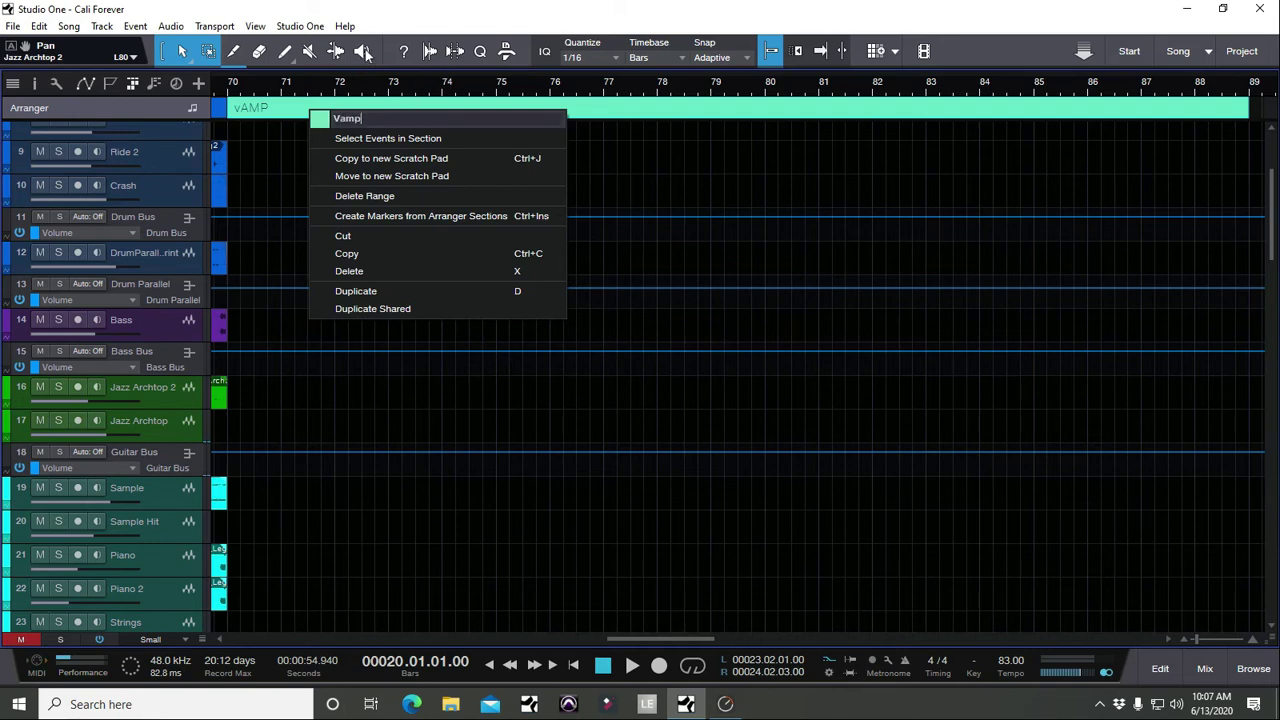
{"action": "key", "text": "Return"}
{"action": "left_click", "coordinate": [673, 172]}
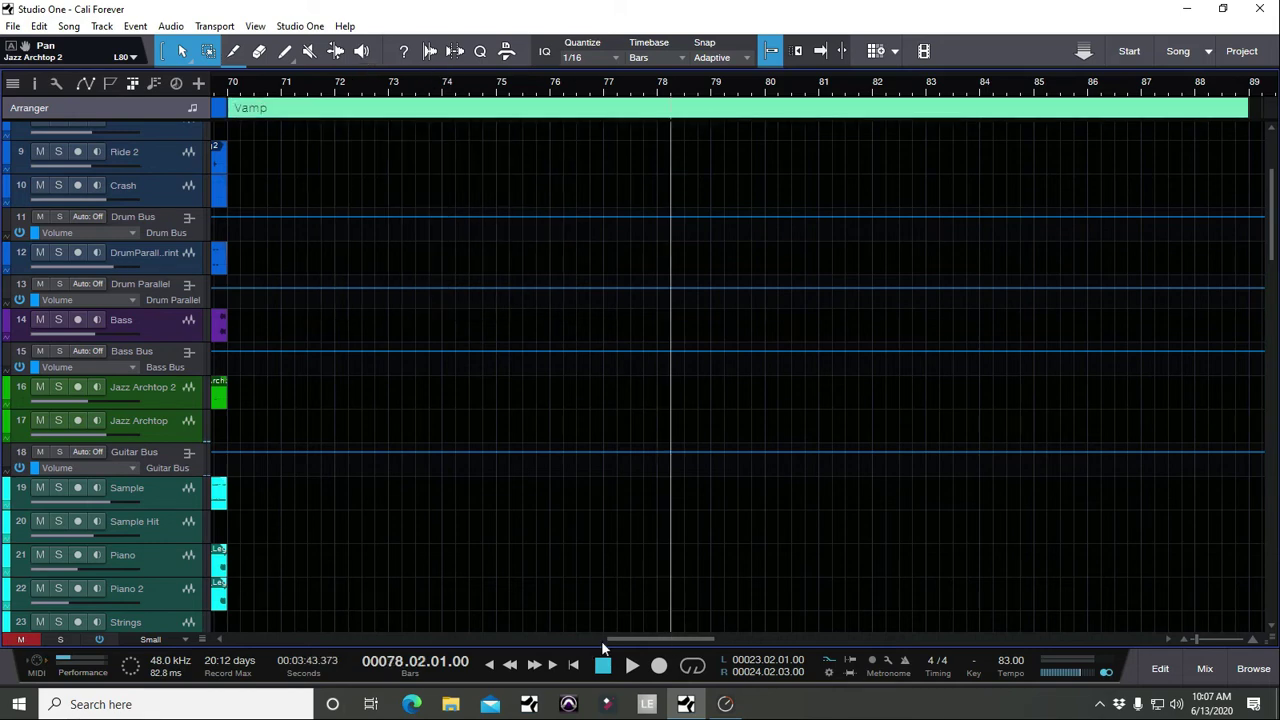
Delete the Vamp section from the arranger track.
{"action": "left_click_drag", "start_coordinate": [601, 640], "coordinate": [557, 640]}
{"action": "scroll", "coordinate": [712, 95], "scroll_direction": "down", "scroll_amount": 3}
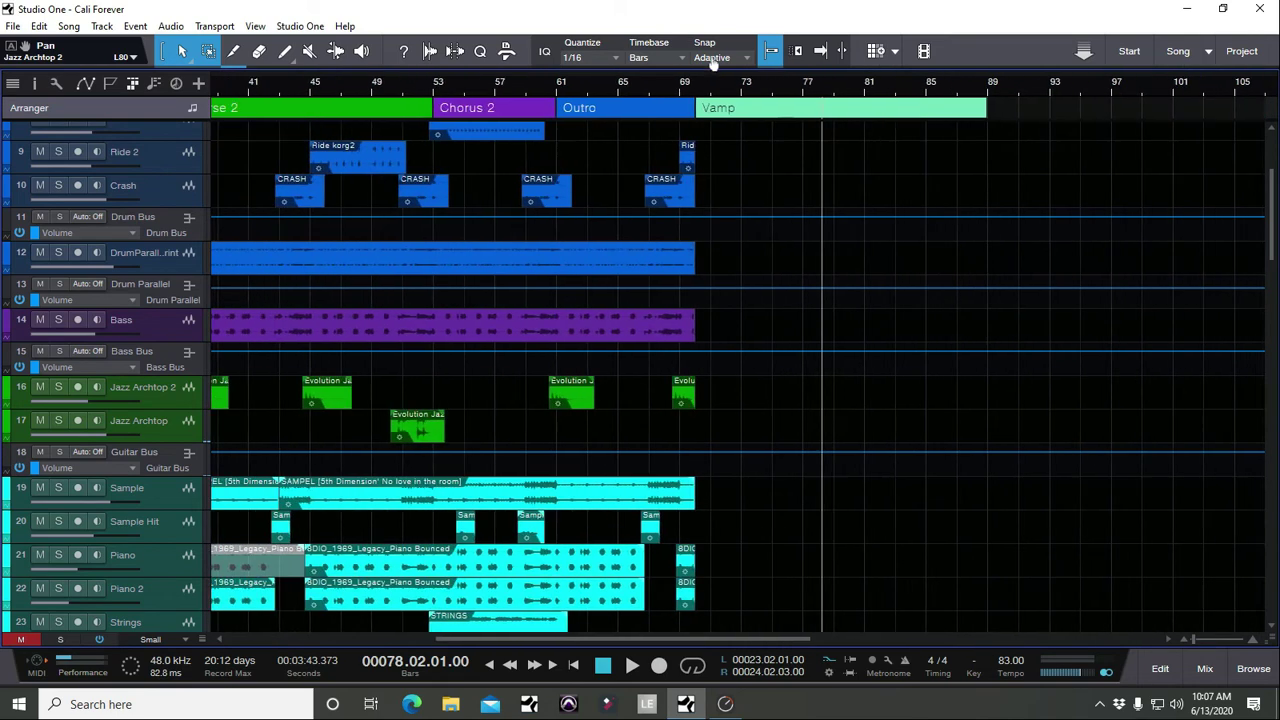
{"action": "left_click", "coordinate": [737, 112]}
{"action": "key", "text": "Delete"}
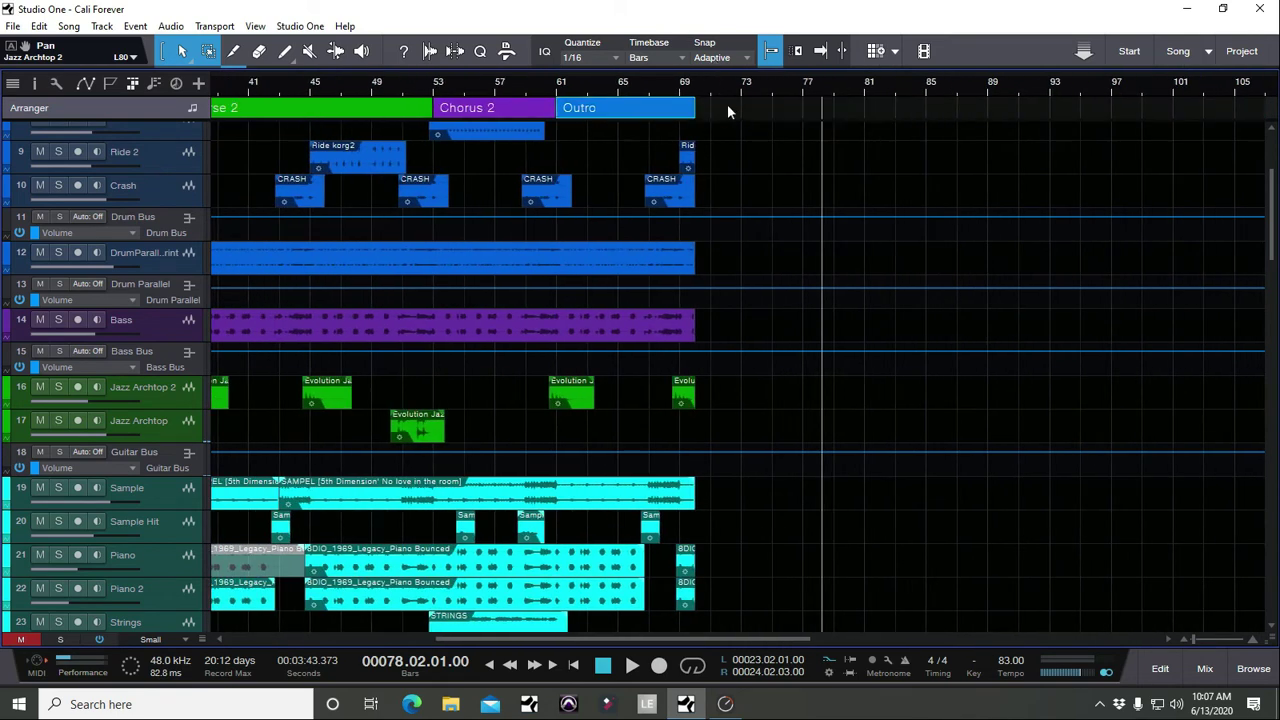
Draw a new arranger section after the Outro, from bar 71 to bar 85.
{"action": "left_click_drag", "start_coordinate": [713, 111], "coordinate": [930, 109]}
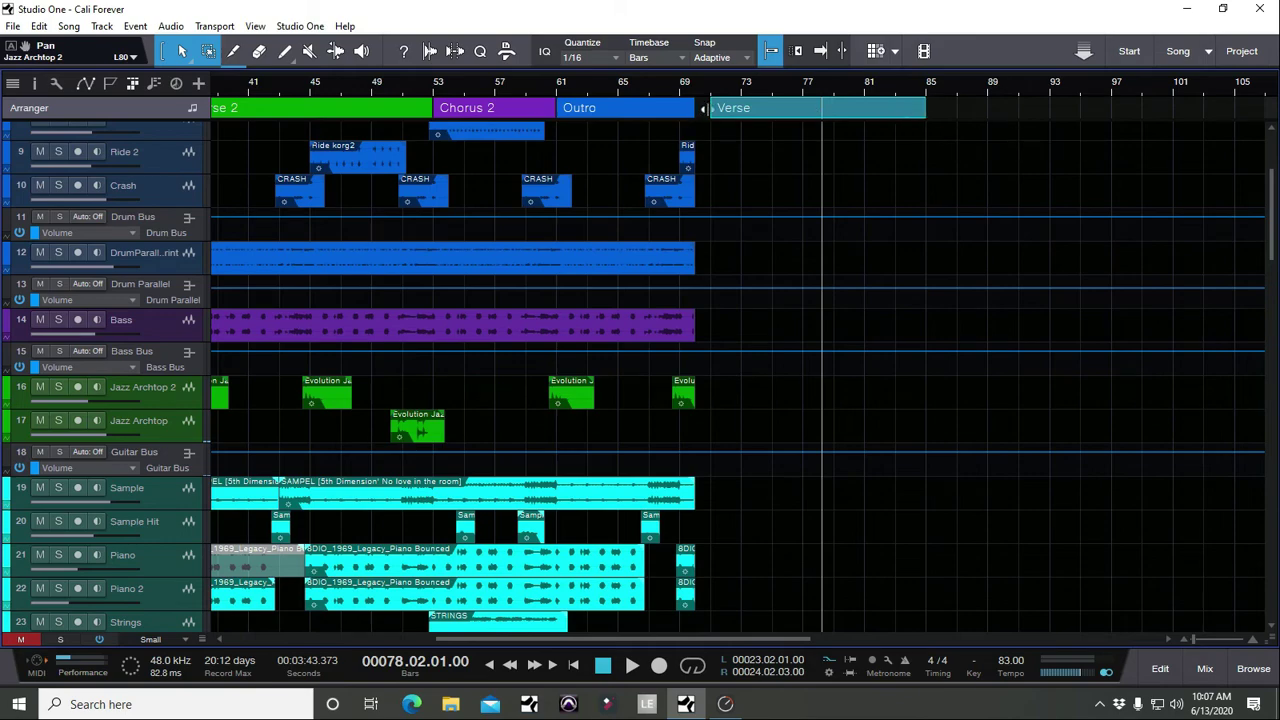
{"action": "scroll", "coordinate": [703, 113], "scroll_direction": "up", "scroll_amount": 4}
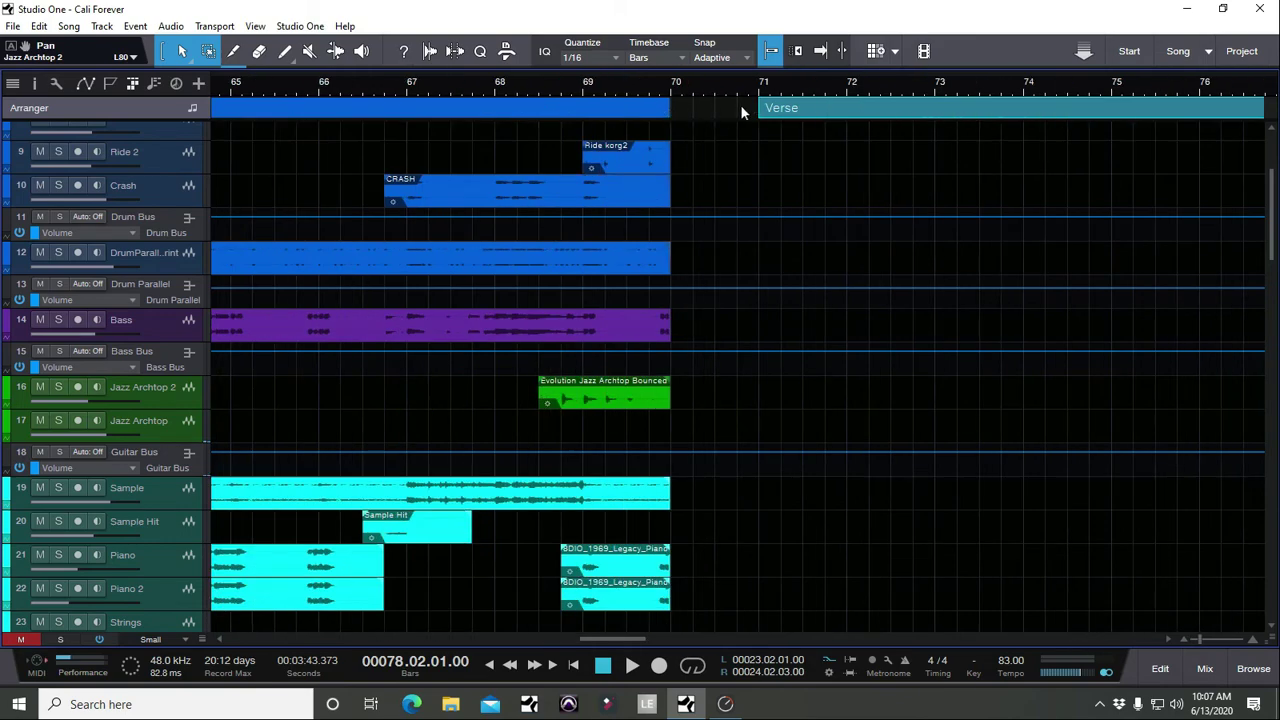
{"action": "scroll", "coordinate": [718, 87], "scroll_direction": "down", "scroll_amount": 5}
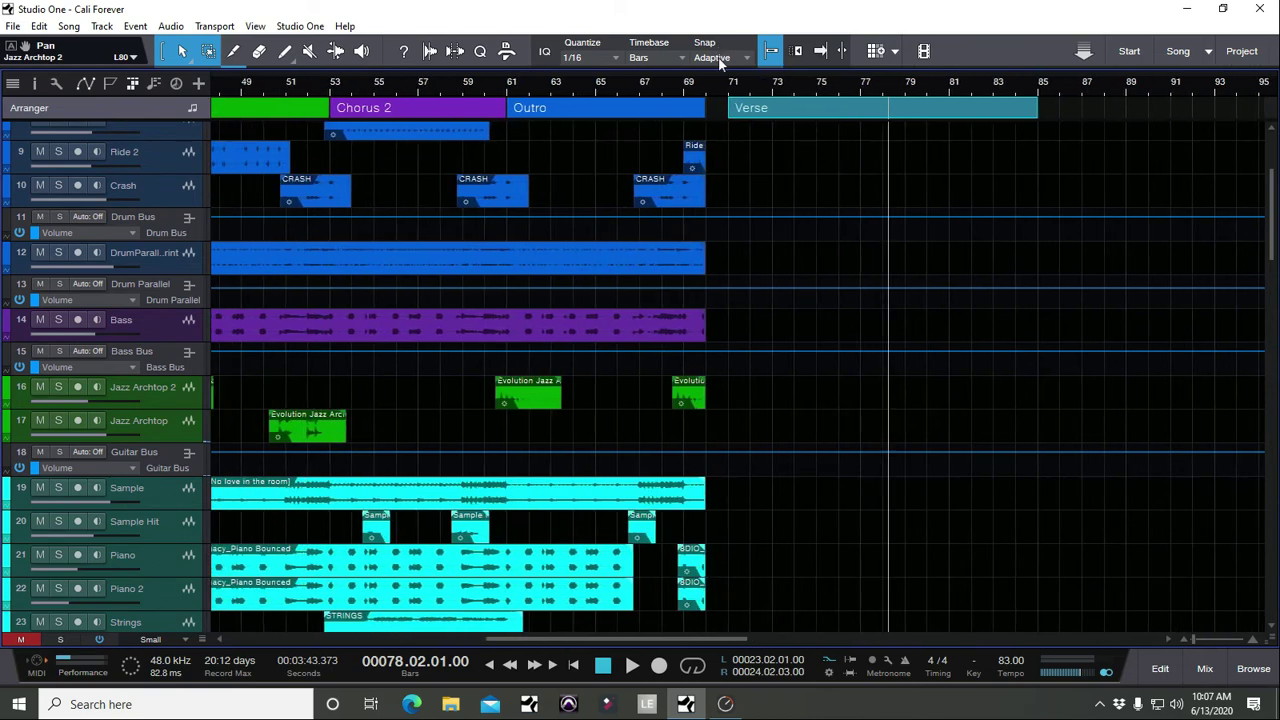
Delete the newly drawn section after the Outro and the Outro section itself.
{"action": "mouse_move", "coordinate": [790, 113]}
{"action": "left_mouse_down"}
{"action": "mouse_move", "coordinate": [770, 112]}
{"action": "mouse_move", "coordinate": [790, 117]}
{"action": "left_mouse_up"}
{"action": "key", "text": "Delete"}
{"action": "key", "text": "Delete"}
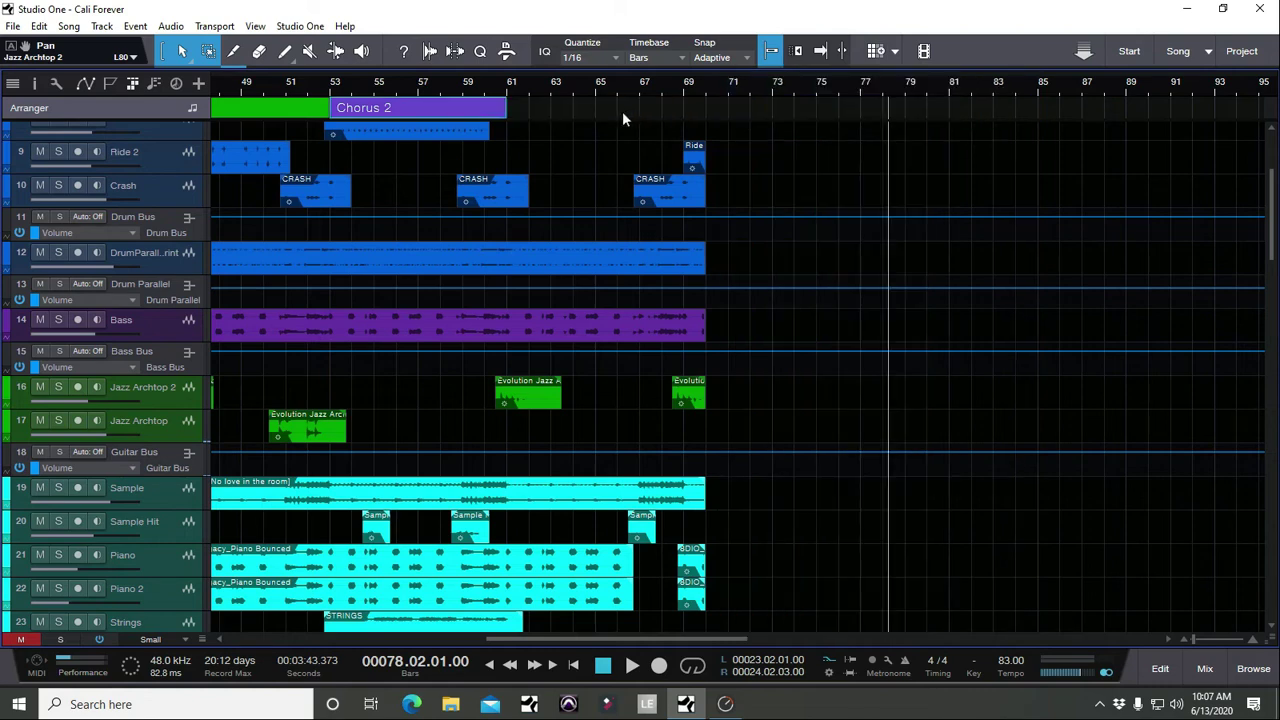
Place the playhead at bar 62 and draw a new arranger section after Chorus 2, from bar 61 to bar 70.
{"action": "left_click", "coordinate": [527, 82]}
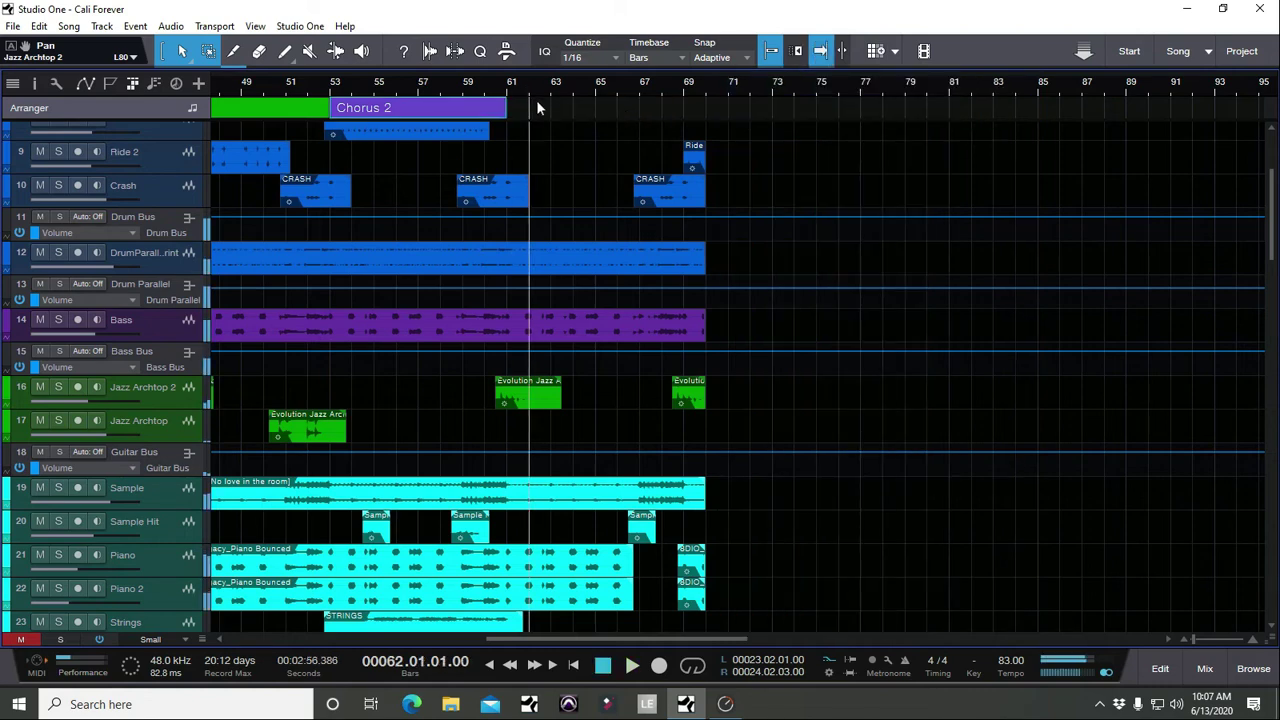
{"action": "left_click", "coordinate": [527, 104]}
{"action": "left_click_drag", "start_coordinate": [522, 115], "coordinate": [706, 110]}
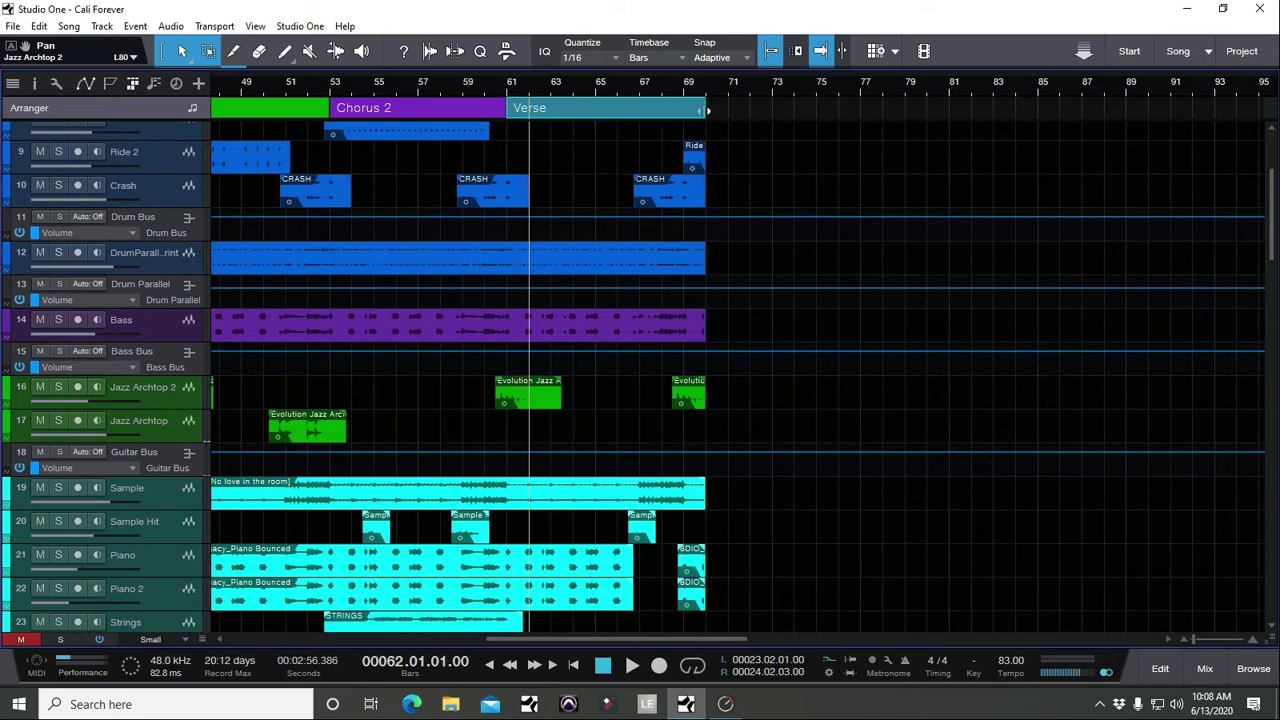
Remove the redrawn section after Chorus 2 and bring back the original Outro section.
{"action": "mouse_move", "coordinate": [507, 112]}
{"action": "left_mouse_down"}
{"action": "mouse_move", "coordinate": [595, 112]}
{"action": "mouse_move", "coordinate": [508, 112]}
{"action": "left_mouse_up"}
{"action": "mouse_move", "coordinate": [586, 108]}
{"action": "left_mouse_down"}
{"action": "mouse_move", "coordinate": [697, 108]}
{"action": "mouse_move", "coordinate": [594, 108]}
{"action": "left_mouse_up"}
{"action": "key", "text": "Delete"}
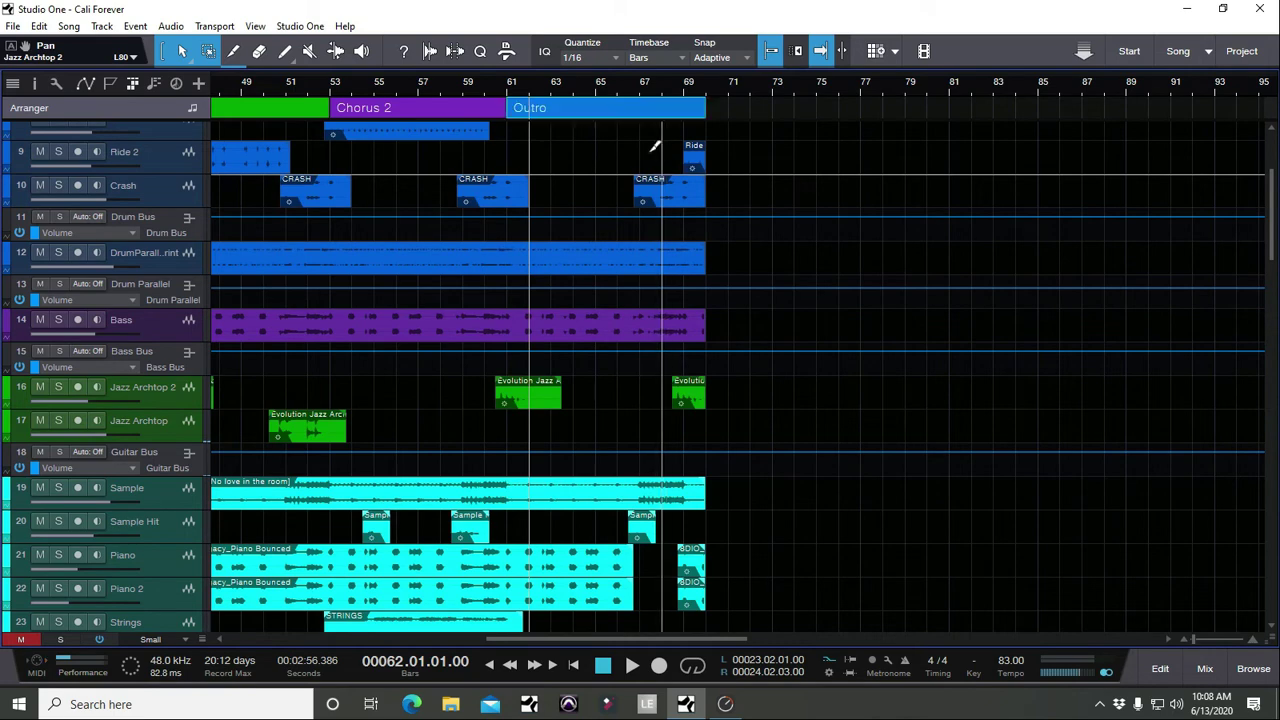
Show the marker track above the arranger with the whole song in view.
{"action": "key", "text": "shift+f"}
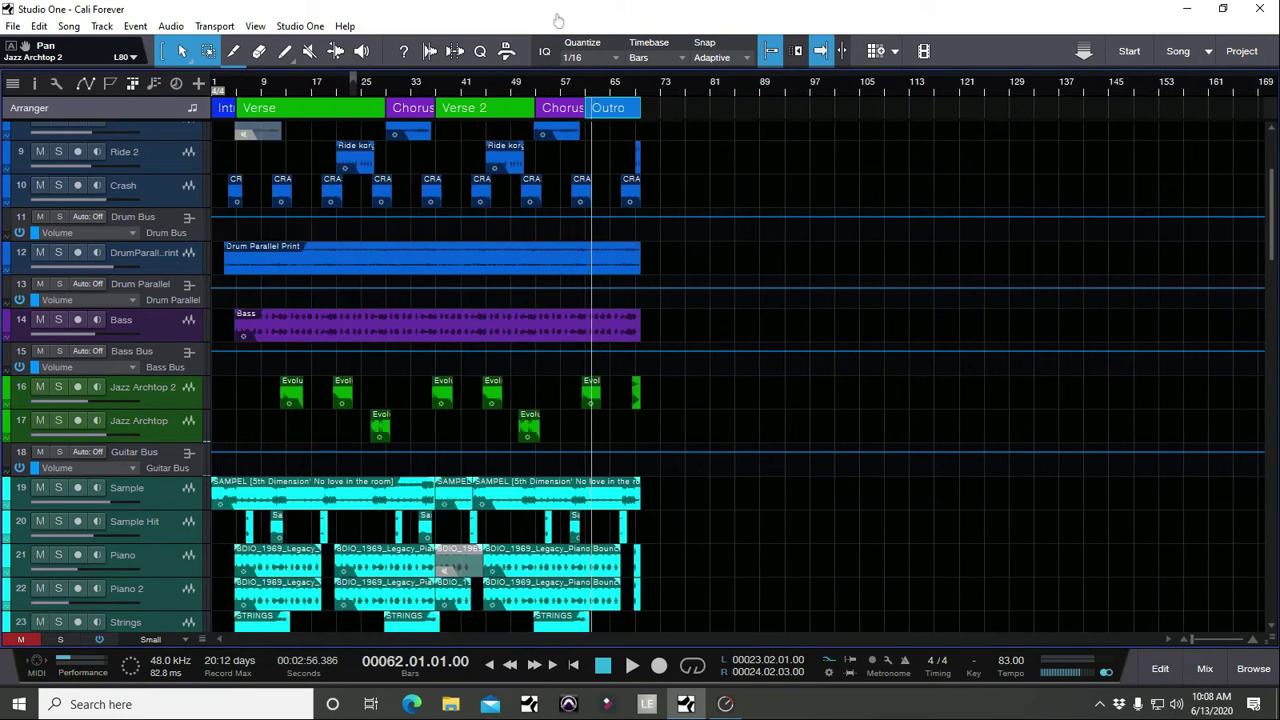
{"action": "left_click", "coordinate": [109, 86]}
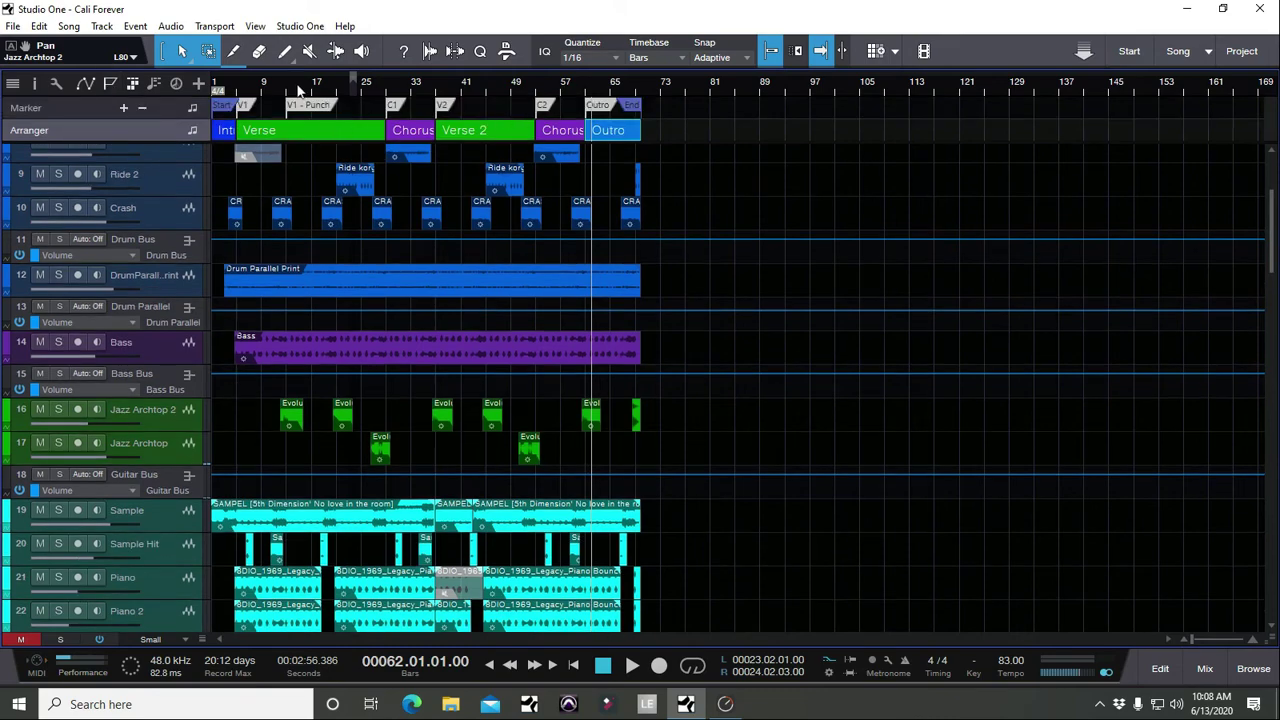
{"action": "scroll", "coordinate": [300, 107], "scroll_direction": "up", "scroll_amount": 2}
{"action": "scroll", "coordinate": [300, 110], "scroll_direction": "up", "scroll_amount": 2}
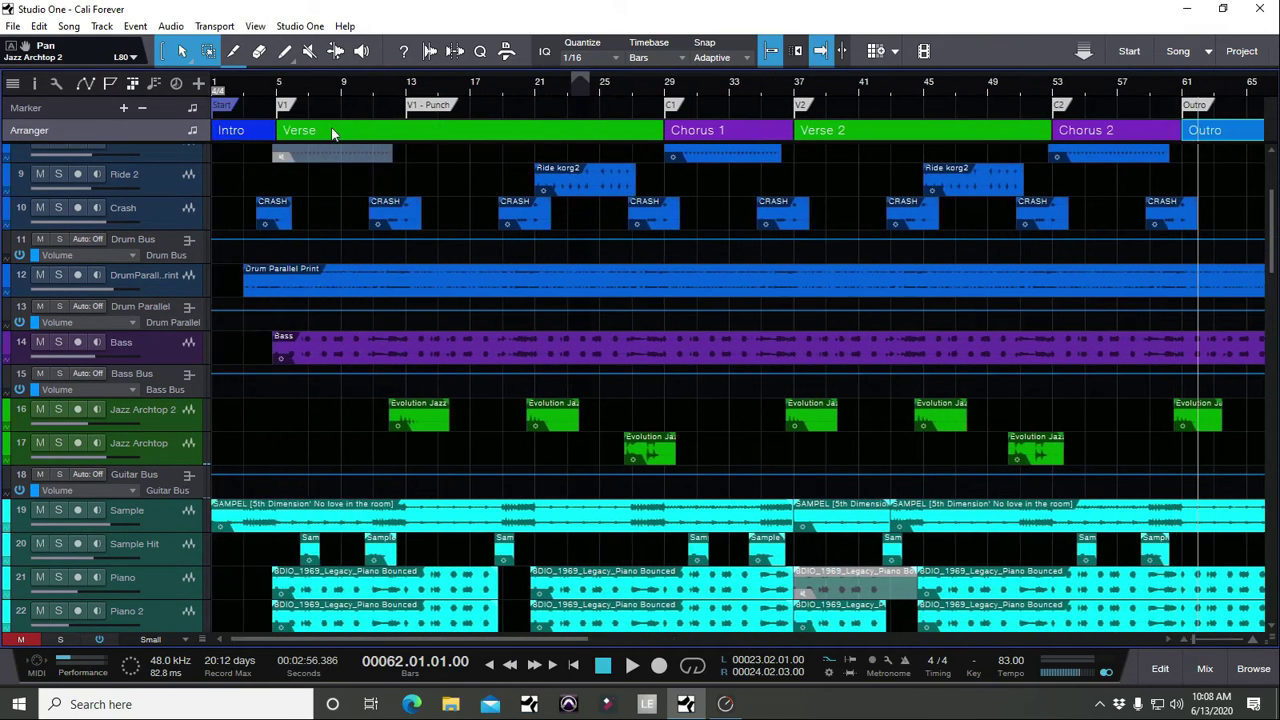
{"action": "scroll", "coordinate": [307, 86], "scroll_direction": "down", "scroll_amount": 3}
{"action": "scroll", "coordinate": [316, 74], "scroll_direction": "up", "scroll_amount": 1}
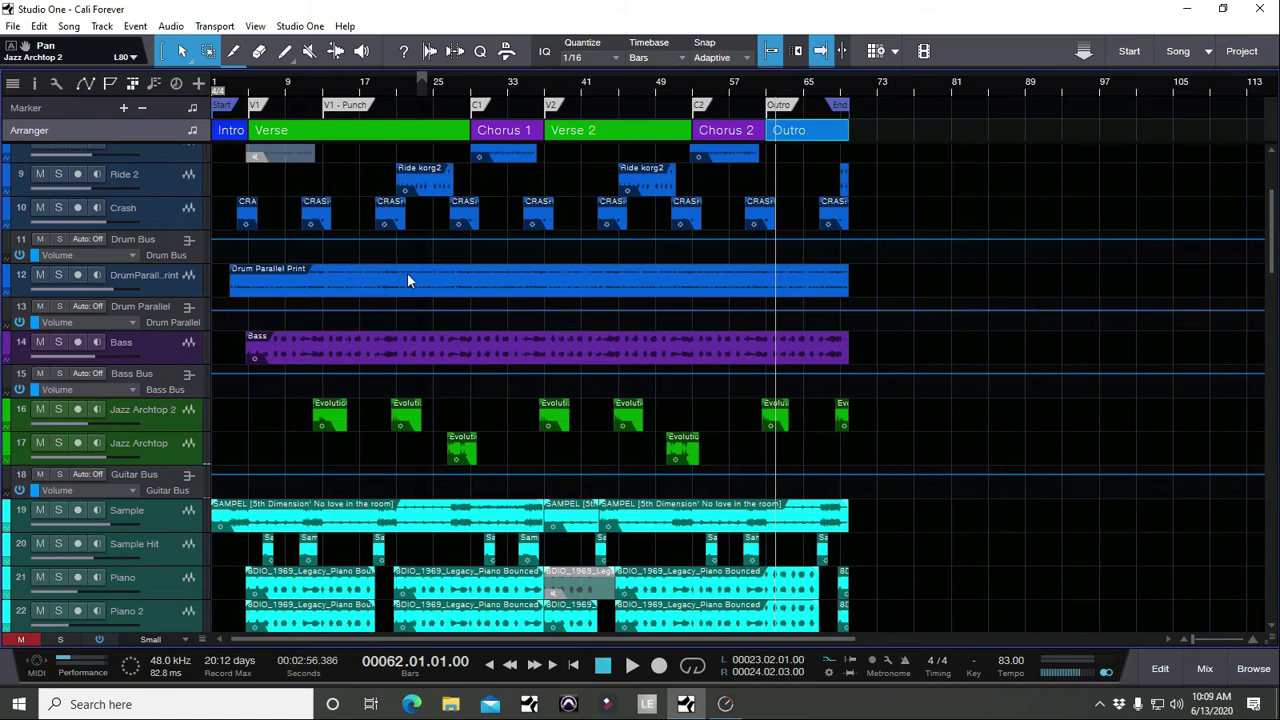
Examine the file tempo settings of the Sample event and the Main Verse - Clean Edit event.
{"action": "right_click", "coordinate": [393, 530]}
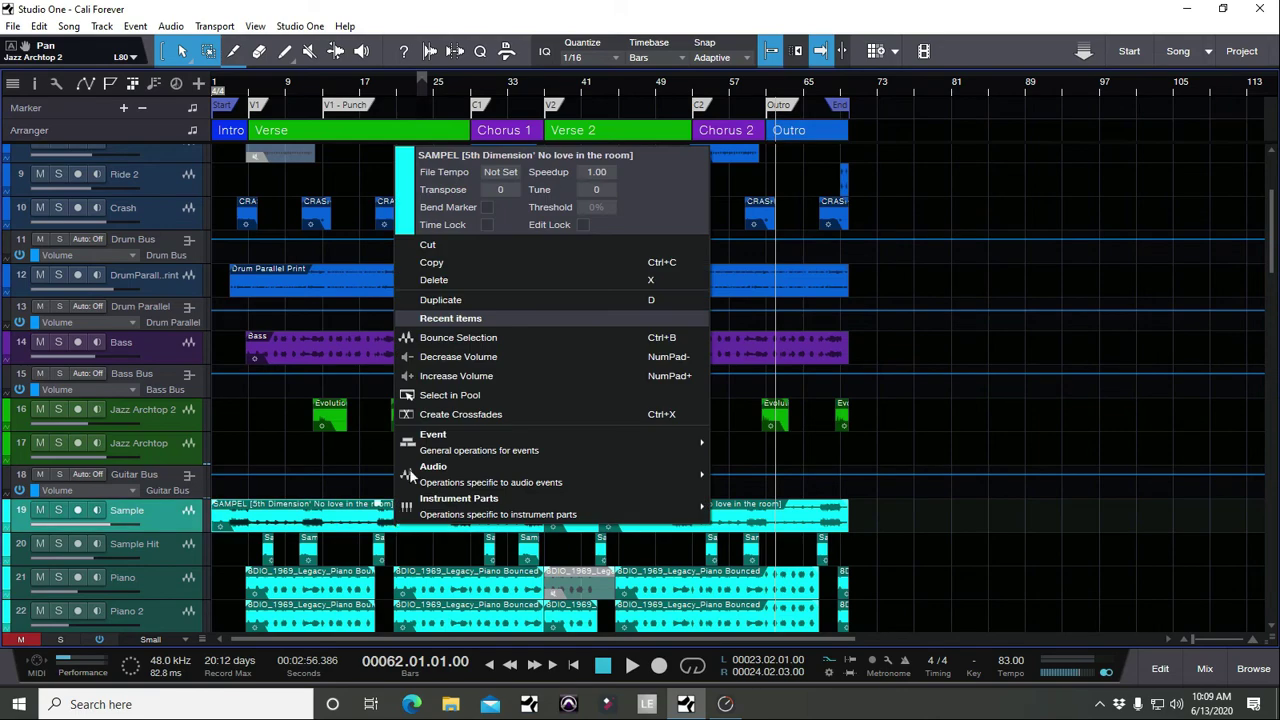
{"action": "left_click", "coordinate": [405, 32]}
{"action": "scroll", "coordinate": [378, 366], "scroll_direction": "down", "scroll_amount": 10}
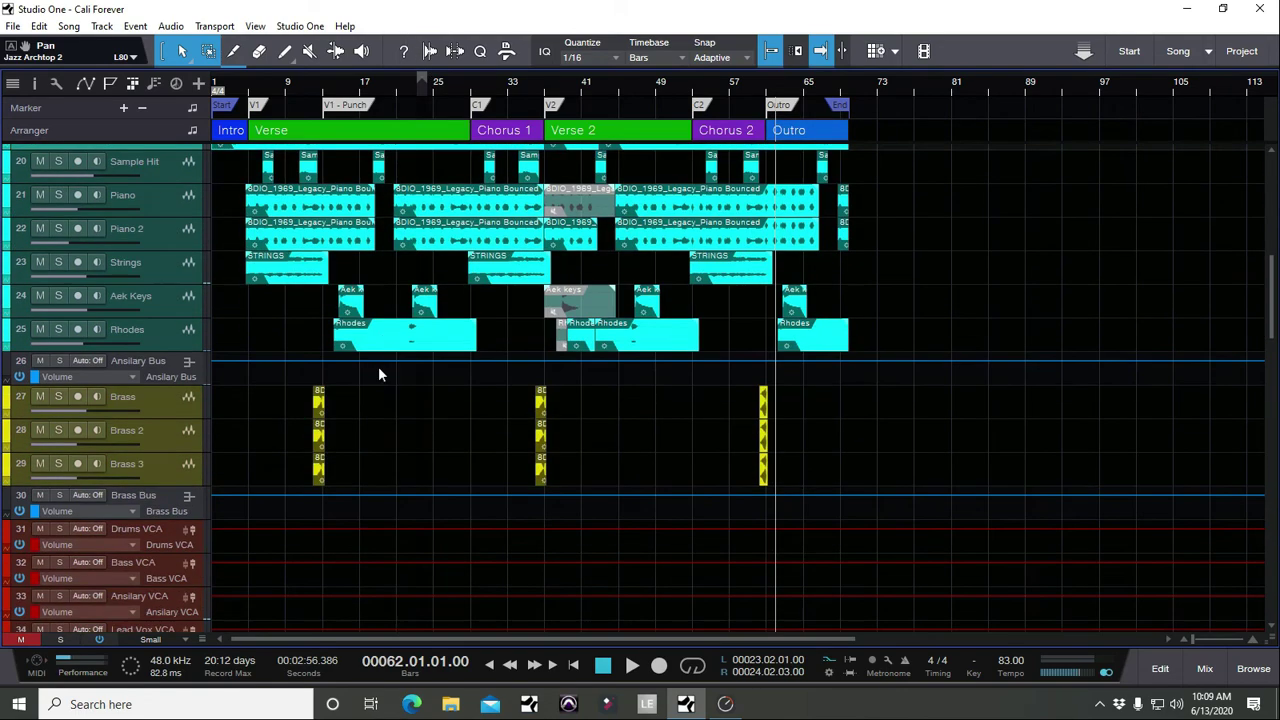
{"action": "right_click", "coordinate": [376, 365]}
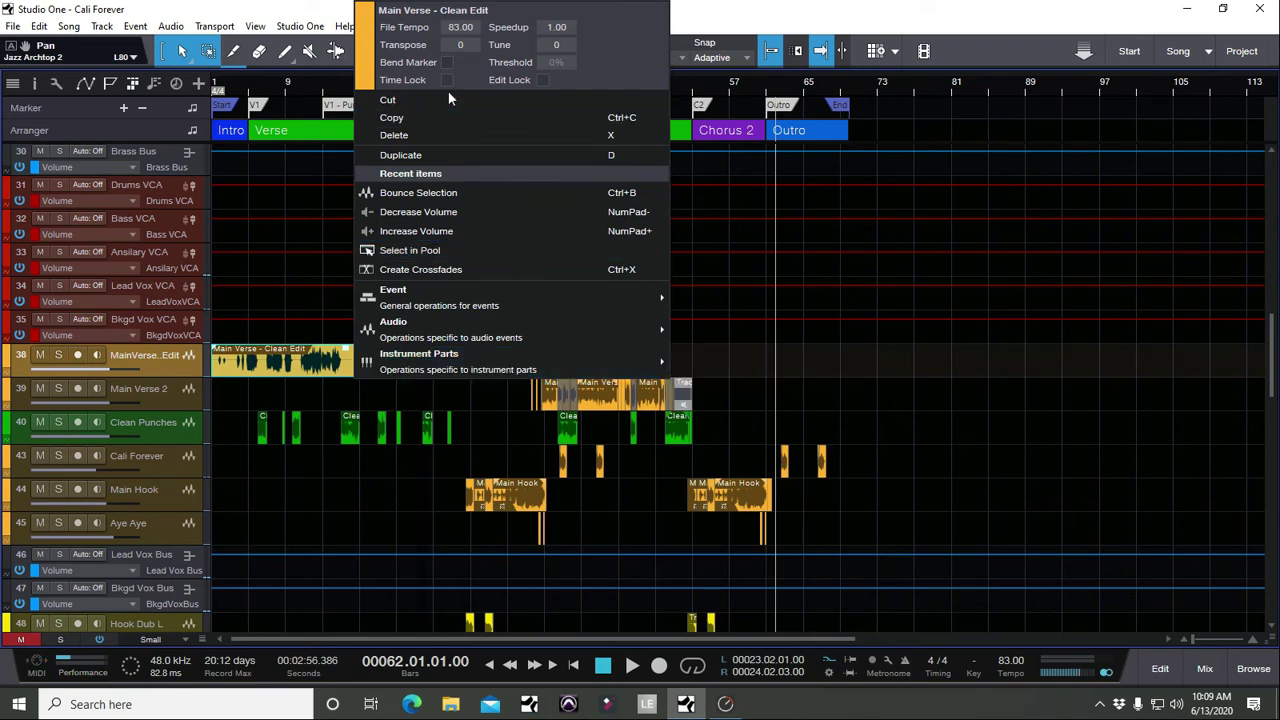
{"action": "right_click", "coordinate": [305, 370]}
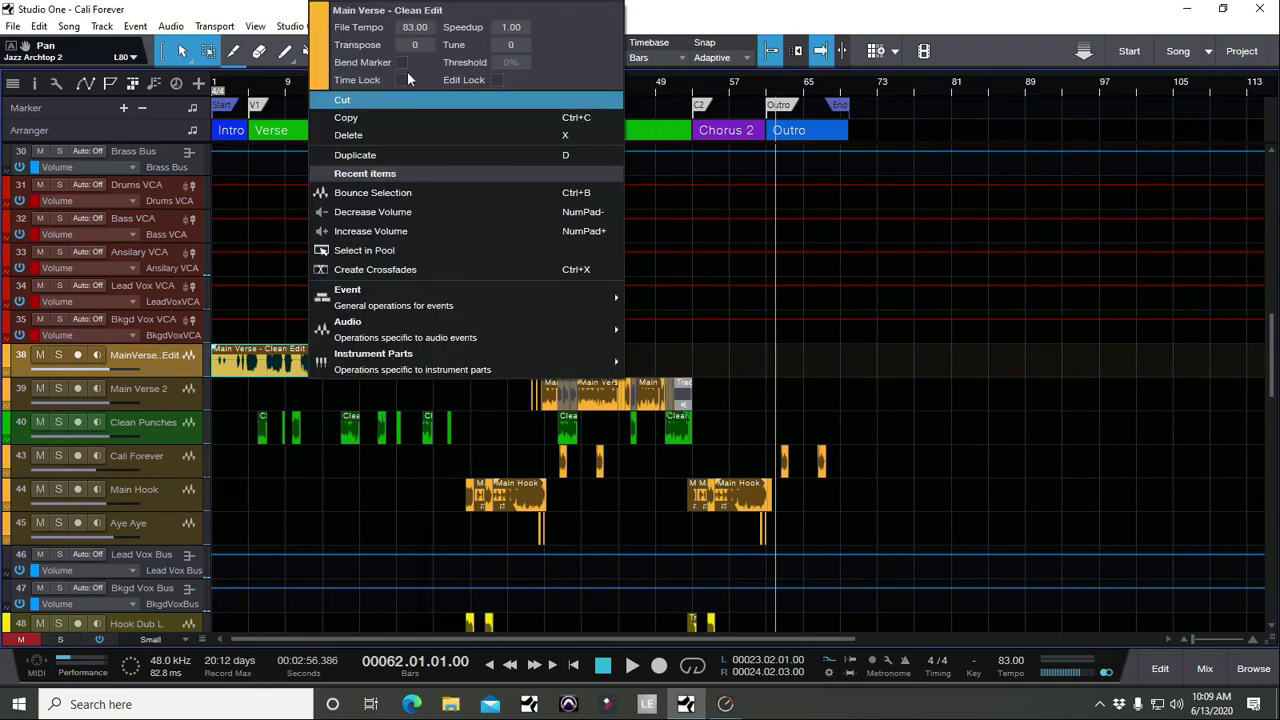
{"action": "left_click", "coordinate": [653, 16]}
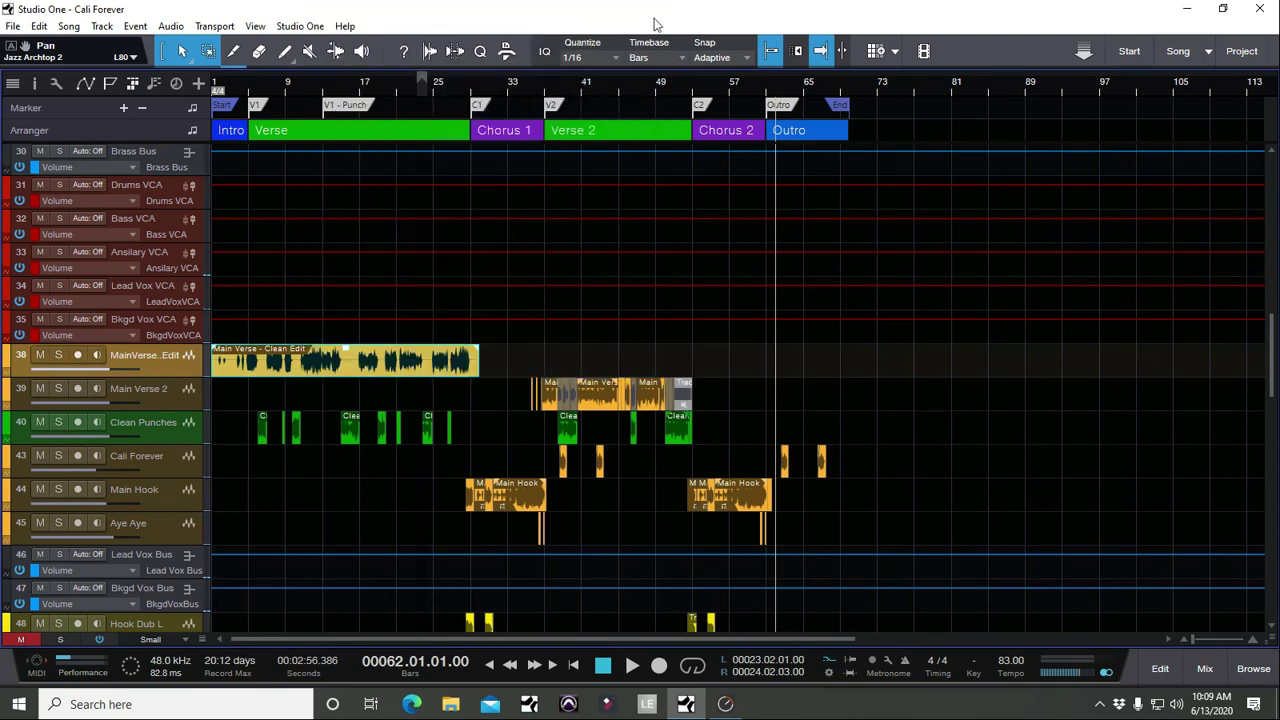
Set the song tempo to 100 and compare how the events line up with the arranger sections.
{"action": "type", "text": "100"}
{"action": "key", "text": "Return"}
{"action": "scroll", "coordinate": [407, 446], "scroll_direction": "up", "scroll_amount": 10}
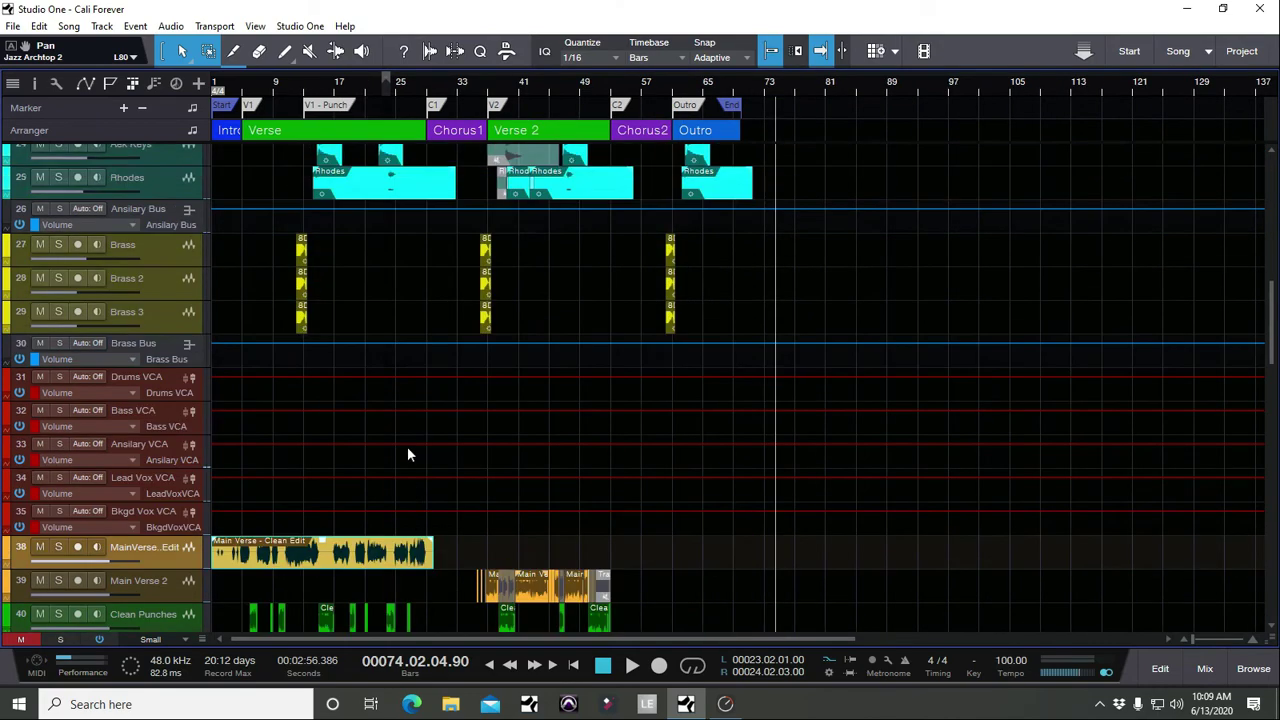
{"action": "scroll", "coordinate": [373, 458], "scroll_direction": "down", "scroll_amount": 6}
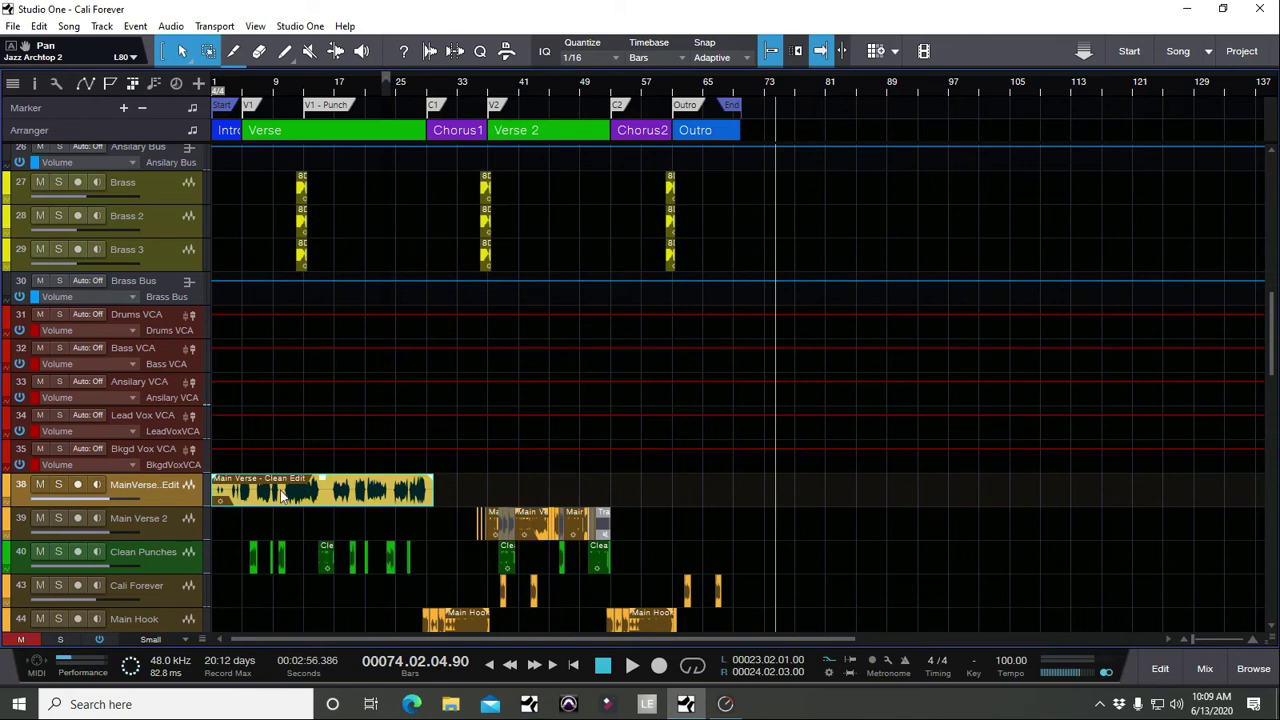
{"action": "scroll", "coordinate": [428, 448], "scroll_direction": "up", "scroll_amount": 10}
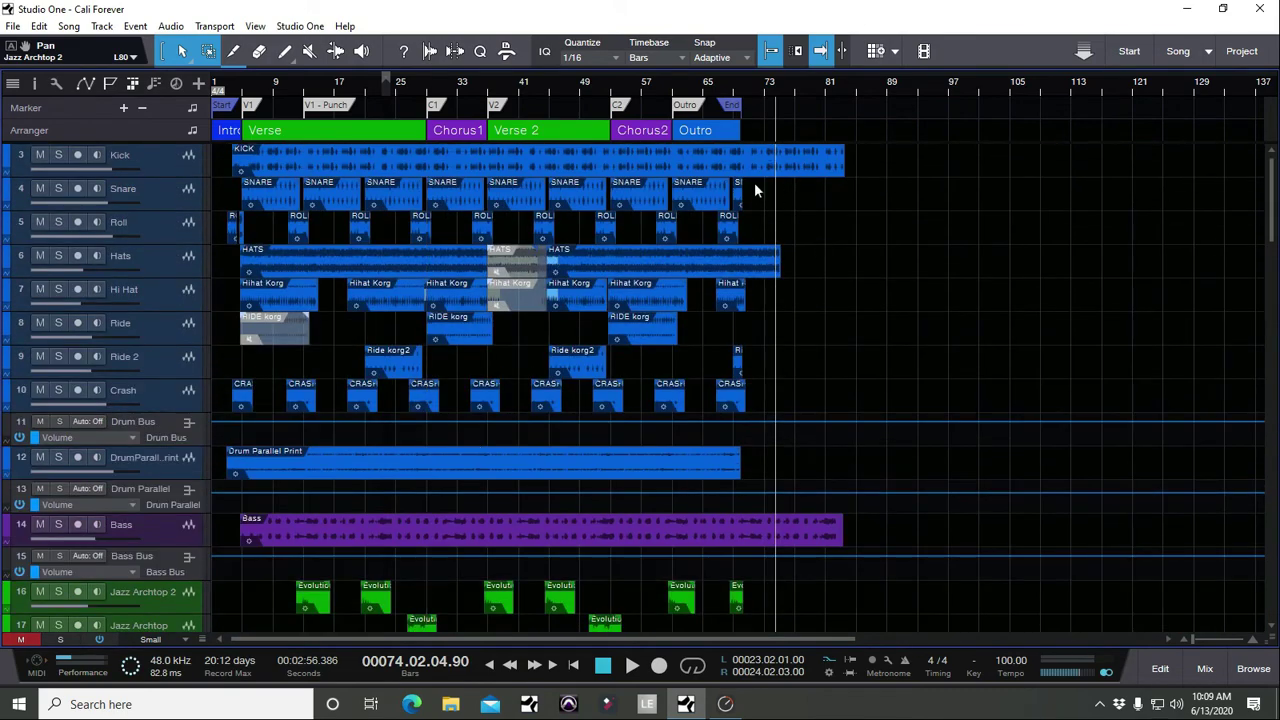
Check the Kick event's tempo settings and place the playhead at bar 85.
{"action": "left_click", "coordinate": [793, 172]}
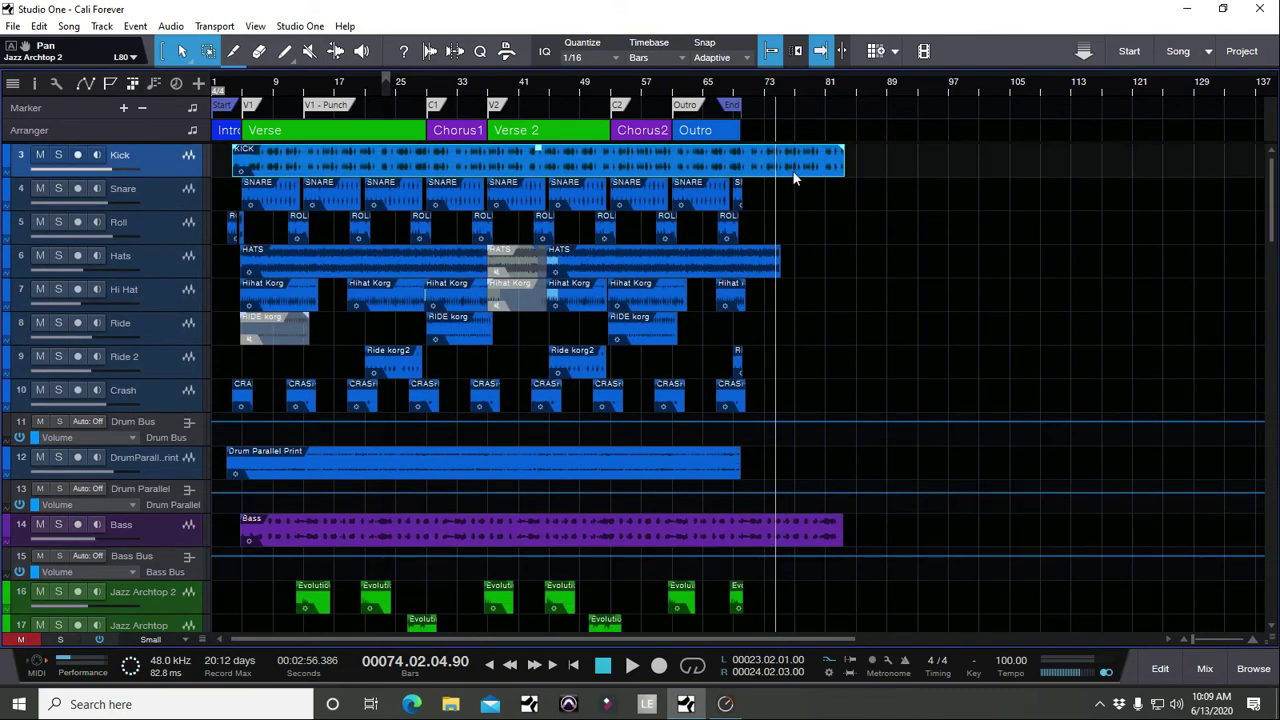
{"action": "right_click", "coordinate": [792, 170]}
{"action": "right_click", "coordinate": [720, 158]}
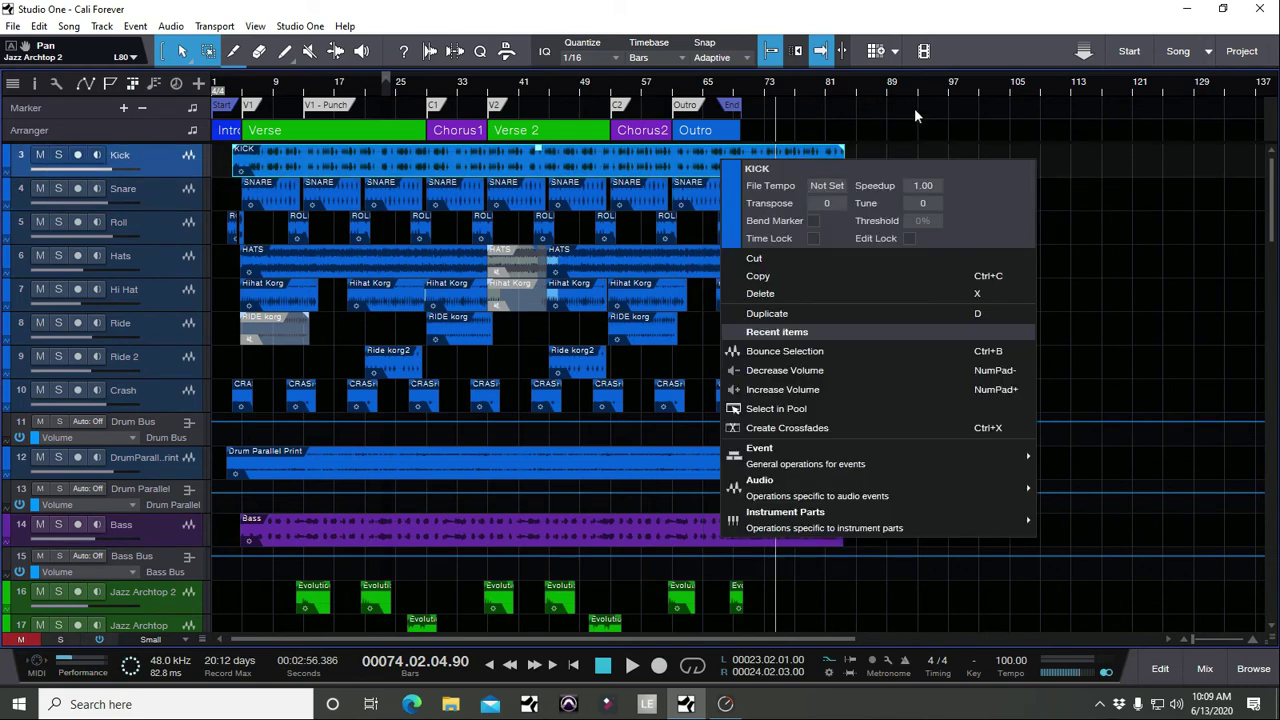
{"action": "left_click", "coordinate": [857, 140]}
{"action": "left_click", "coordinate": [857, 140]}
{"action": "scroll", "coordinate": [854, 283], "scroll_direction": "down", "scroll_amount": 2}
{"action": "scroll", "coordinate": [852, 280], "scroll_direction": "up", "scroll_amount": 2}
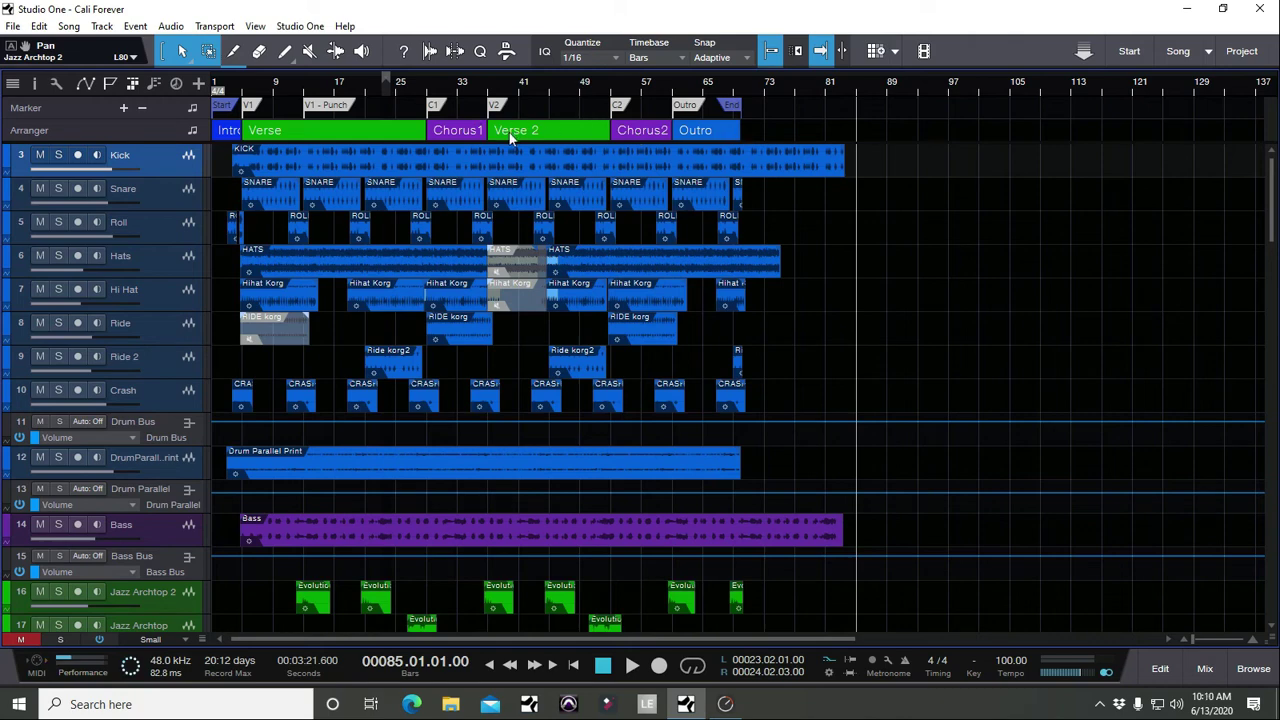
Set the Kick event's file tempo to 83 and return the song tempo to 83.
{"action": "right_click", "coordinate": [546, 166]}
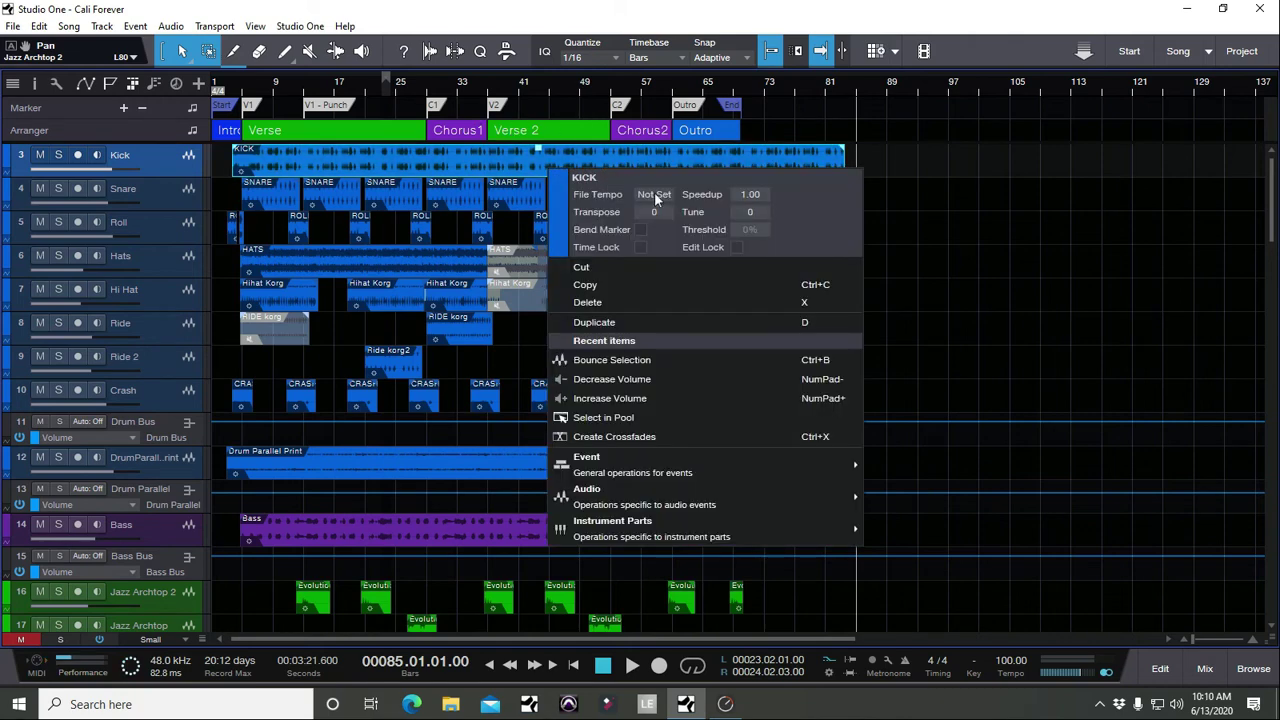
{"action": "left_click", "coordinate": [678, 20]}
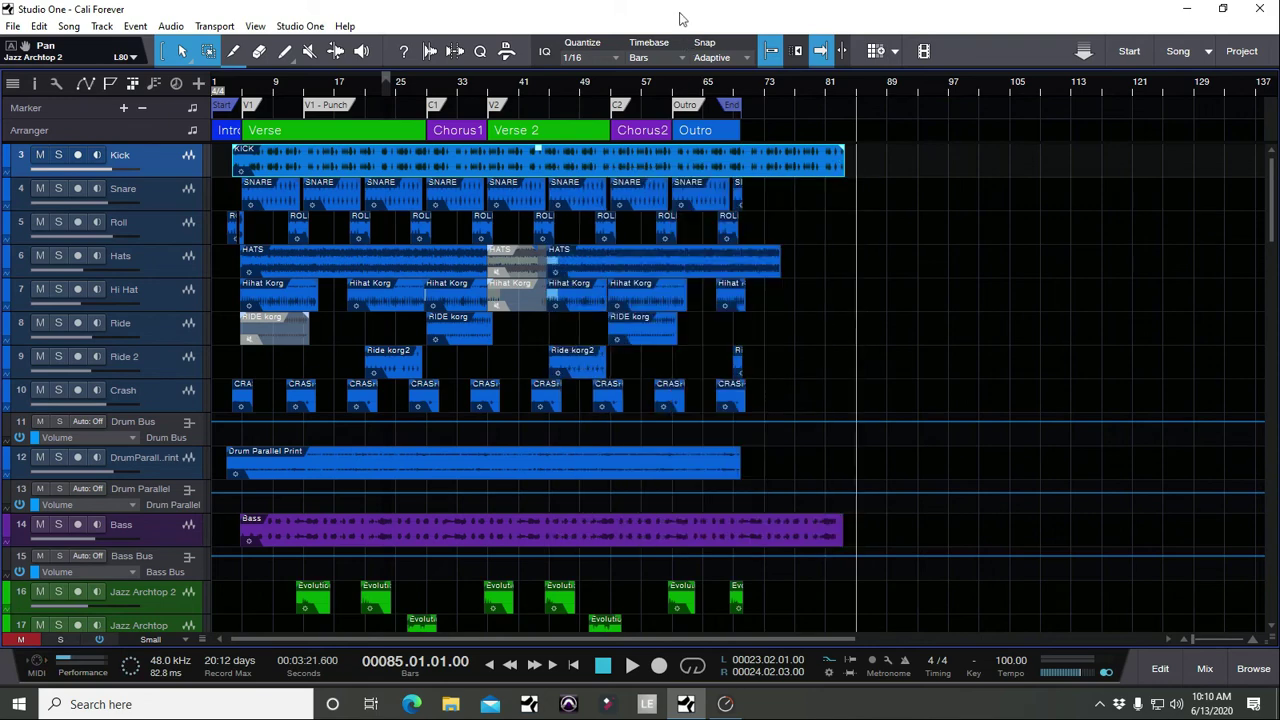
{"action": "right_click", "coordinate": [621, 163]}
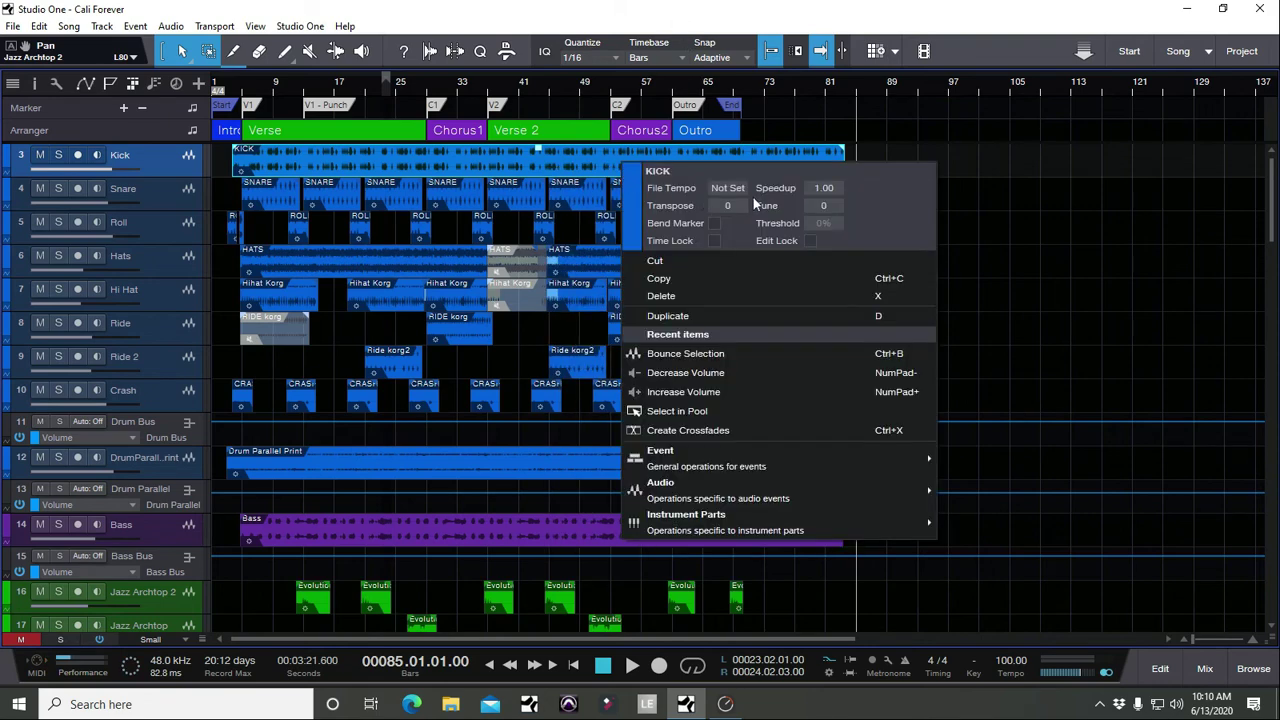
{"action": "type", "text": "83"}
{"action": "key", "text": "Return"}
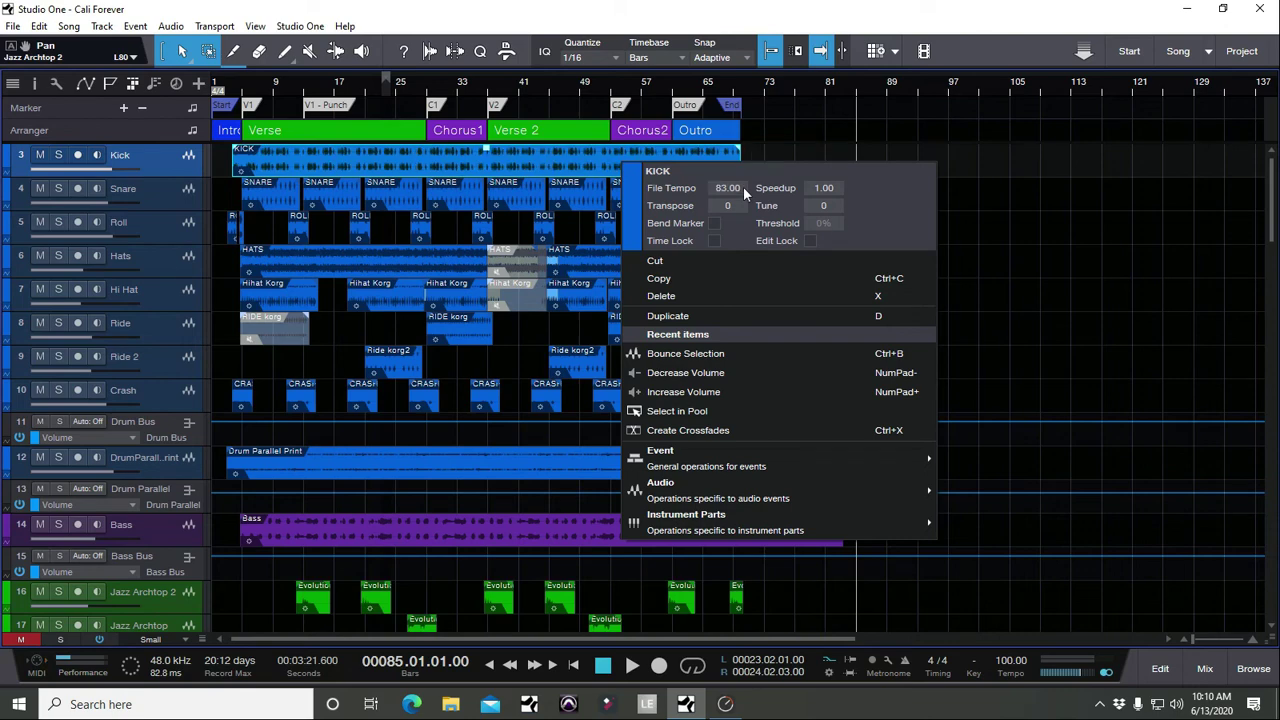
{"action": "left_click", "coordinate": [692, 20]}
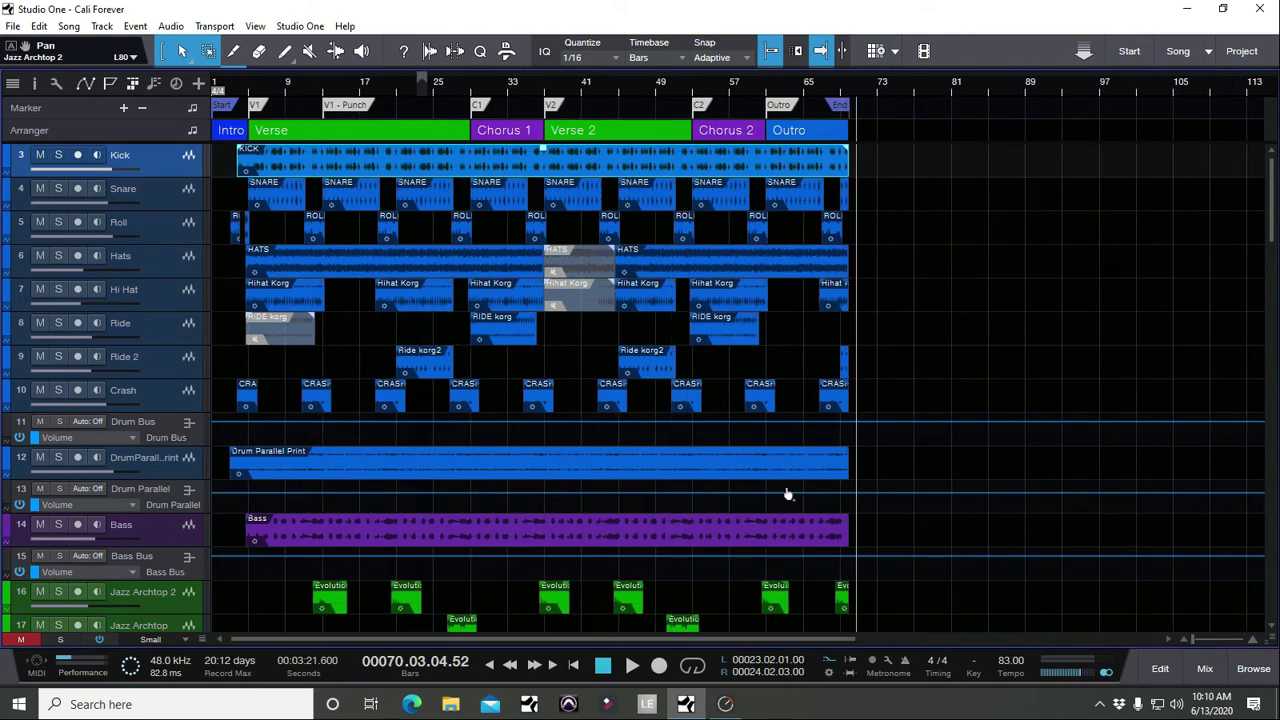
{"action": "scroll", "coordinate": [786, 491], "scroll_direction": "down", "scroll_amount": 3}
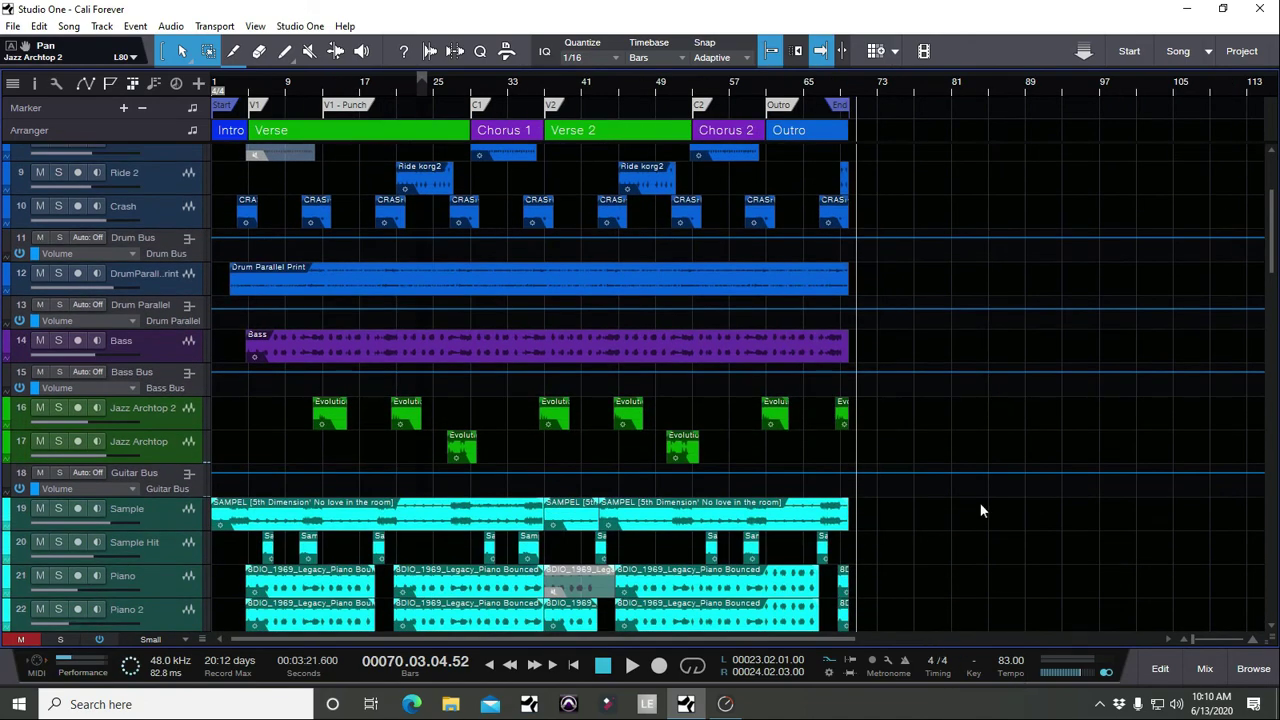
Raise the song tempo to 133 to compare how the instrument events shift against the arranger sections, and undo the change.
{"action": "scroll", "coordinate": [974, 498], "scroll_direction": "down", "scroll_amount": 1}
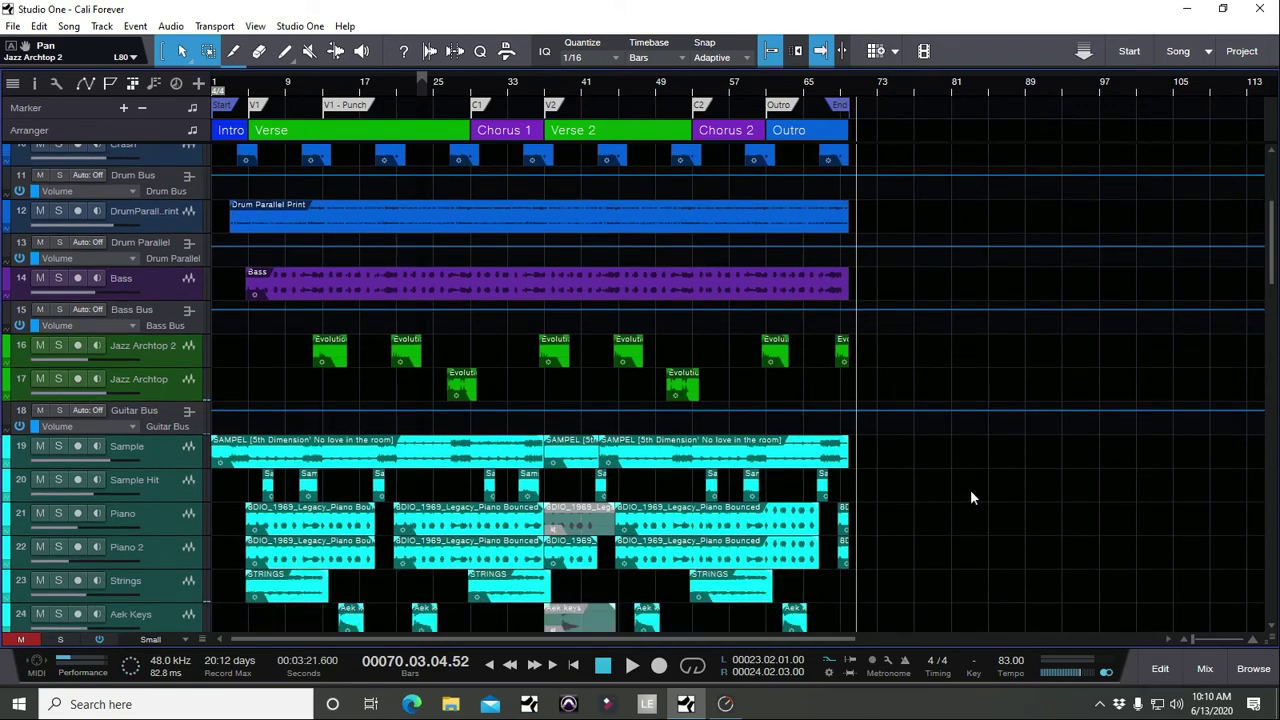
{"action": "scroll", "coordinate": [968, 487], "scroll_direction": "down", "scroll_amount": 5}
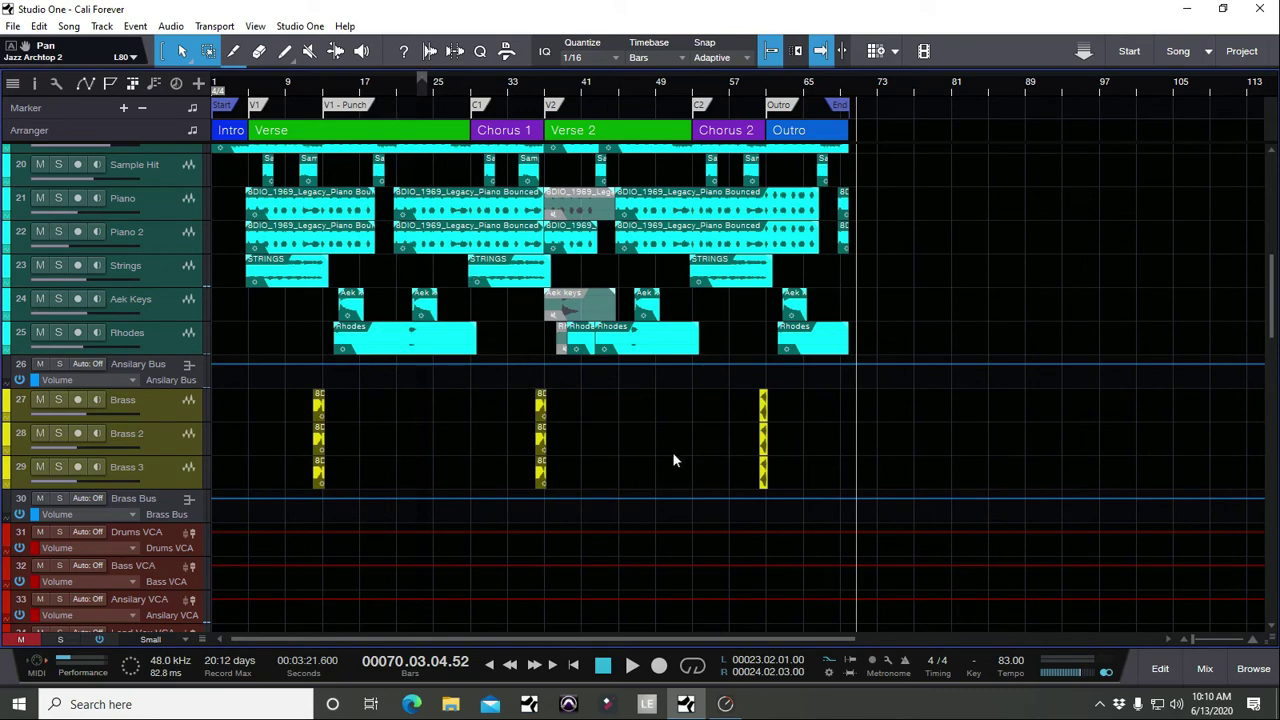
{"action": "scroll", "coordinate": [530, 415], "scroll_direction": "up", "scroll_amount": 5}
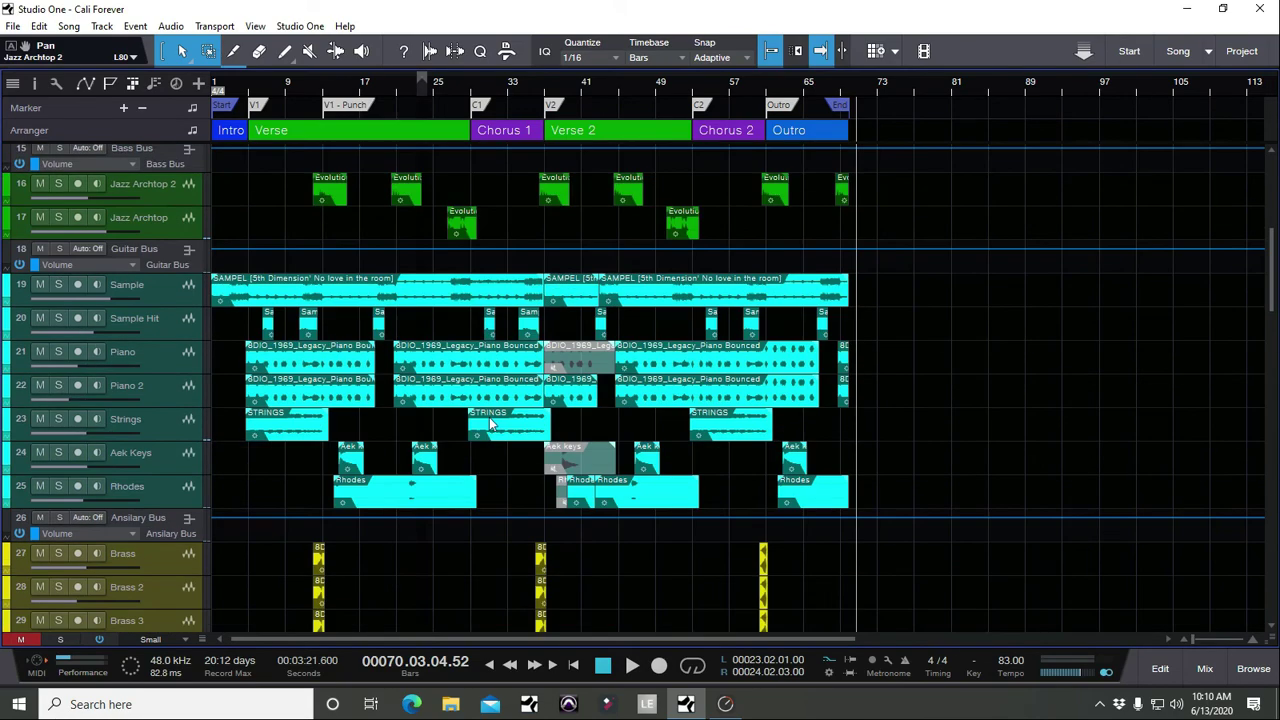
{"action": "scroll", "coordinate": [530, 418], "scroll_direction": "down", "scroll_amount": 3}
{"action": "scroll", "coordinate": [537, 420], "scroll_direction": "down", "scroll_amount": 3}
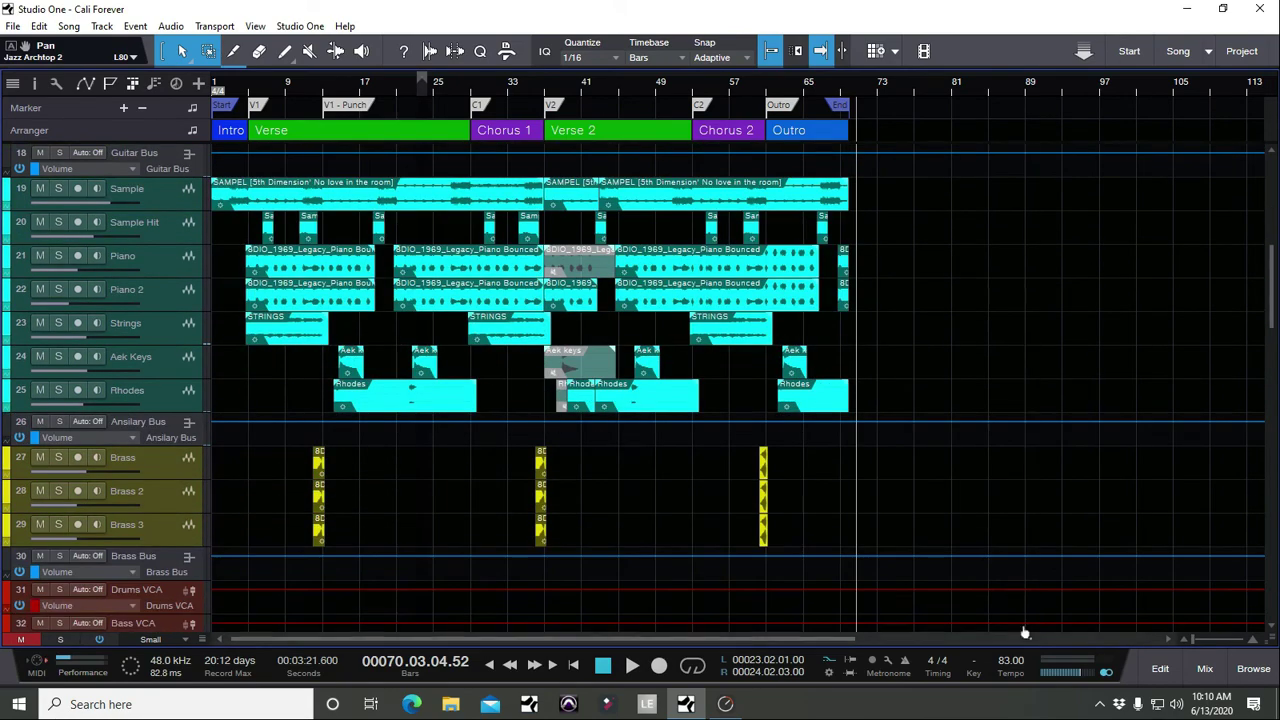
{"action": "left_click_drag", "start_coordinate": [1016, 660], "coordinate": [1014, 614]}
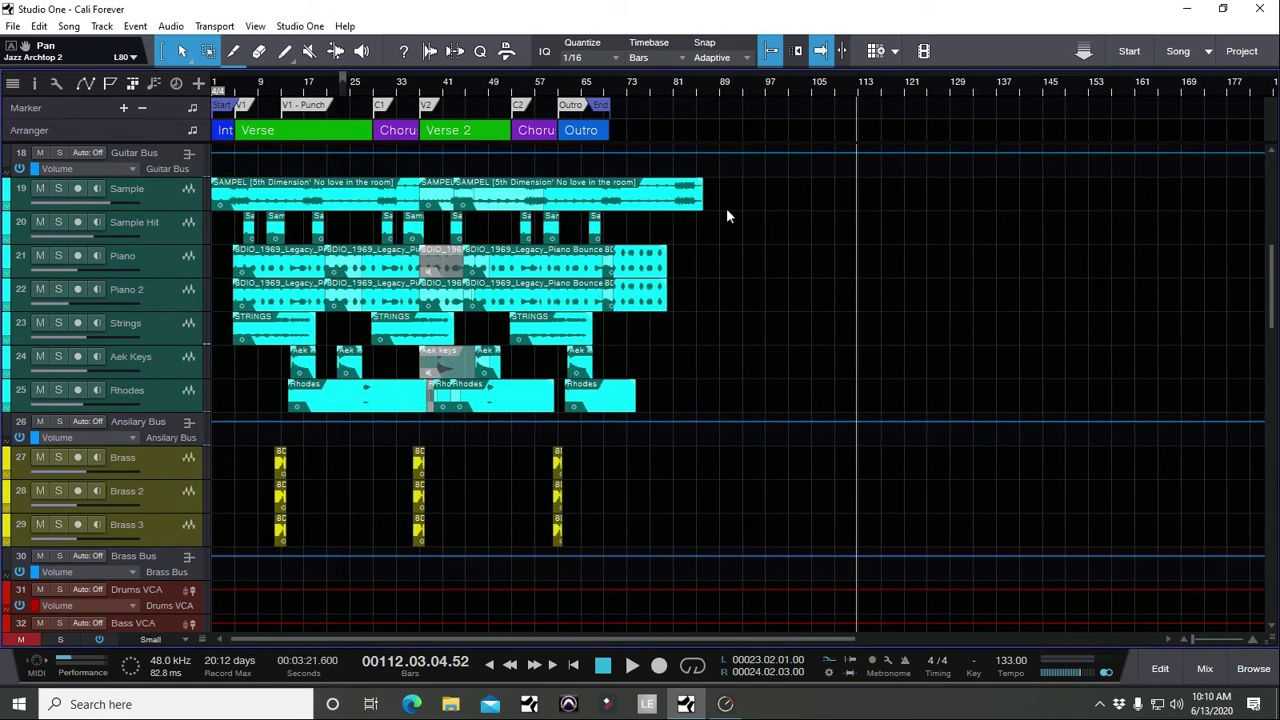
{"action": "key", "text": "ctrl+z"}
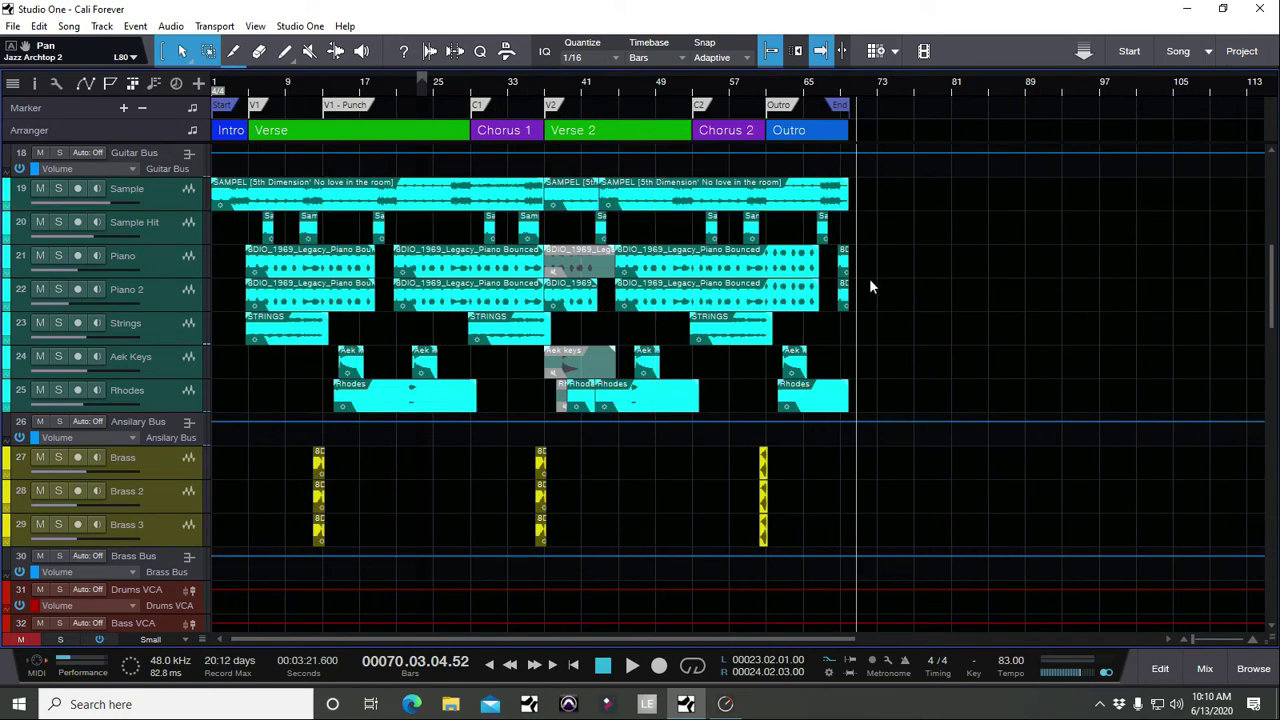
Try a song tempo of 84, return it to 83, and place the playhead at bar 90.
{"action": "scroll", "coordinate": [906, 301], "scroll_direction": "down", "scroll_amount": 3}
{"action": "scroll", "coordinate": [911, 289], "scroll_direction": "up", "scroll_amount": 8}
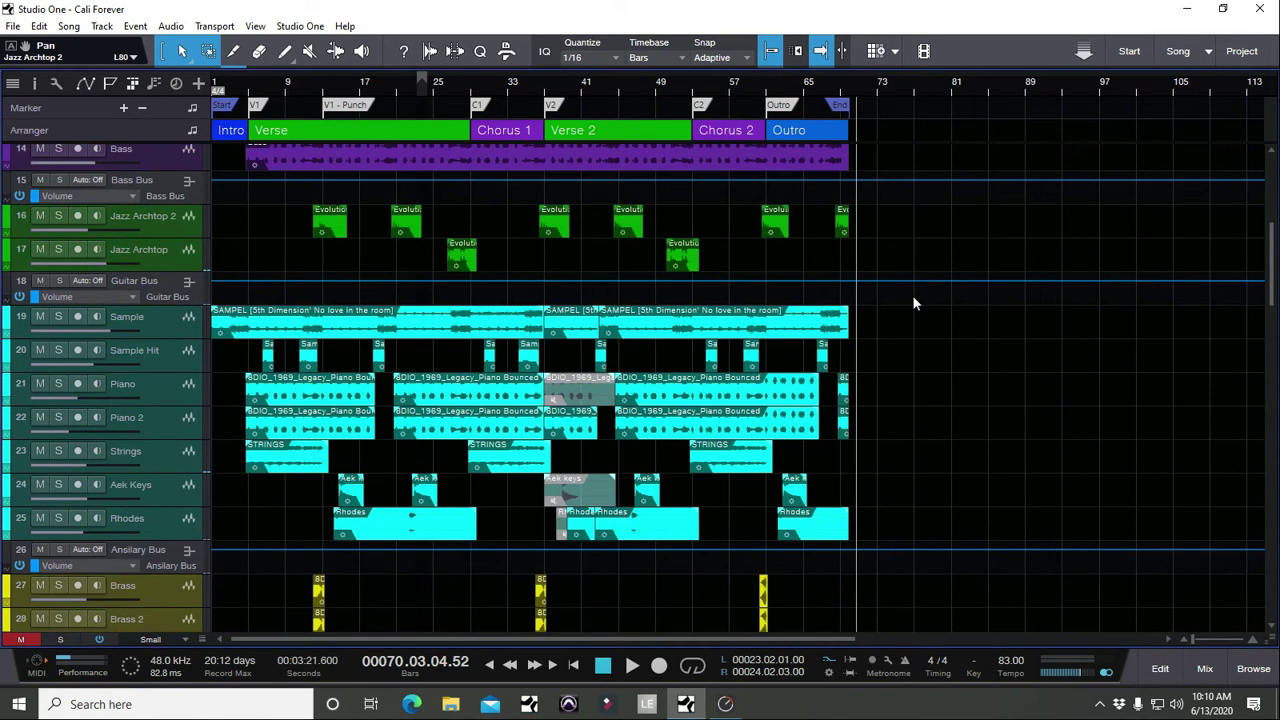
{"action": "scroll", "coordinate": [912, 297], "scroll_direction": "up", "scroll_amount": 3}
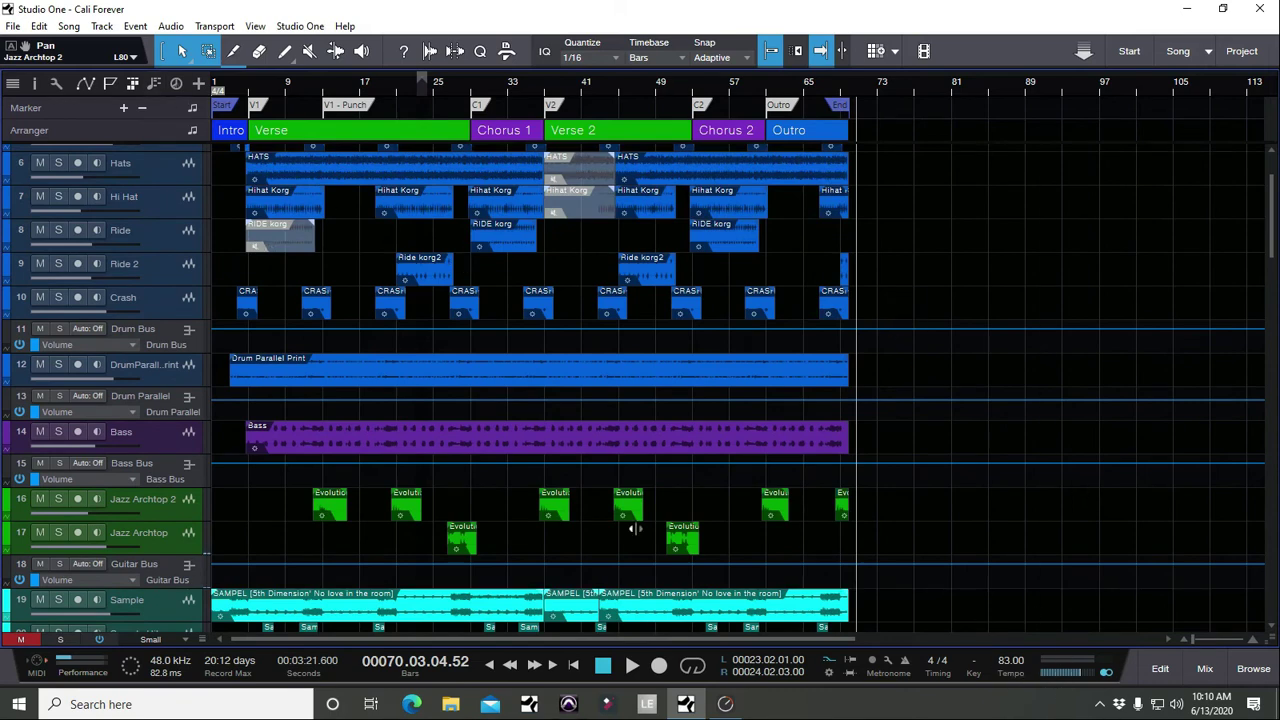
{"action": "left_click", "coordinate": [1004, 661]}
{"action": "type", "text": "78"}
{"action": "key", "text": "Return"}
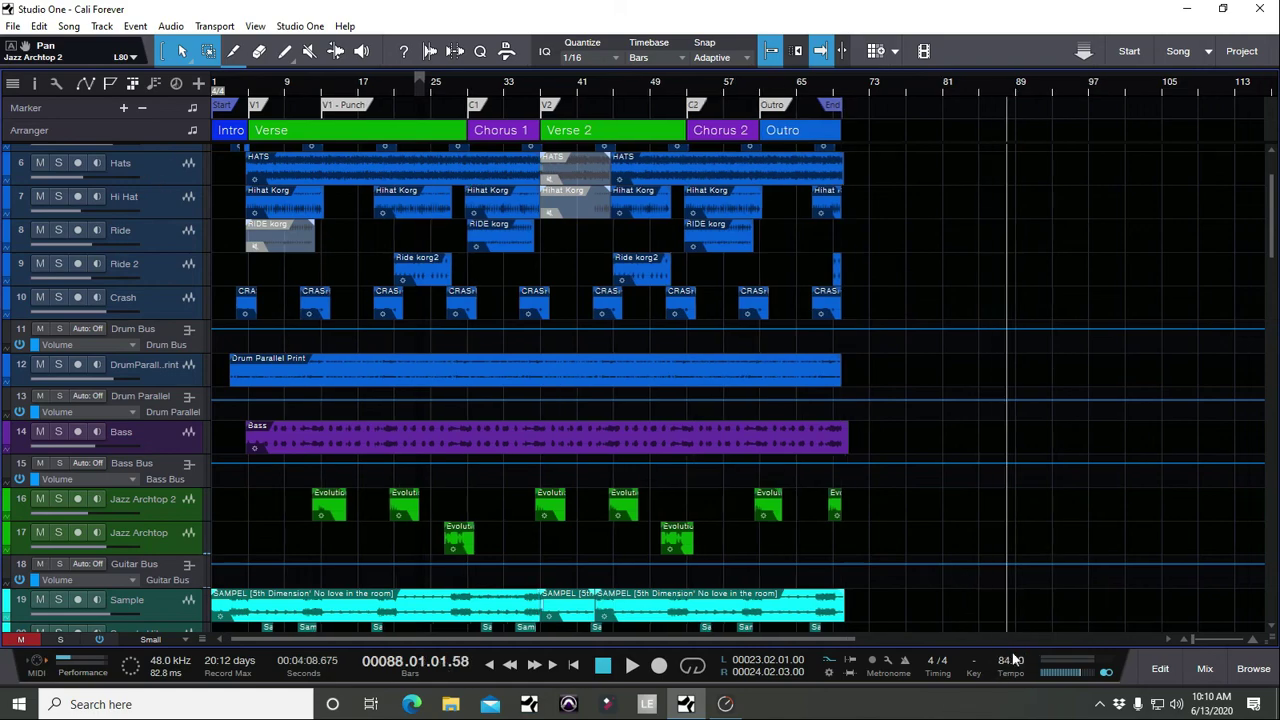
{"action": "scroll", "coordinate": [1013, 660], "scroll_direction": "up", "scroll_amount": 6}
{"action": "scroll", "coordinate": [1013, 660], "scroll_direction": "down", "scroll_amount": 1}
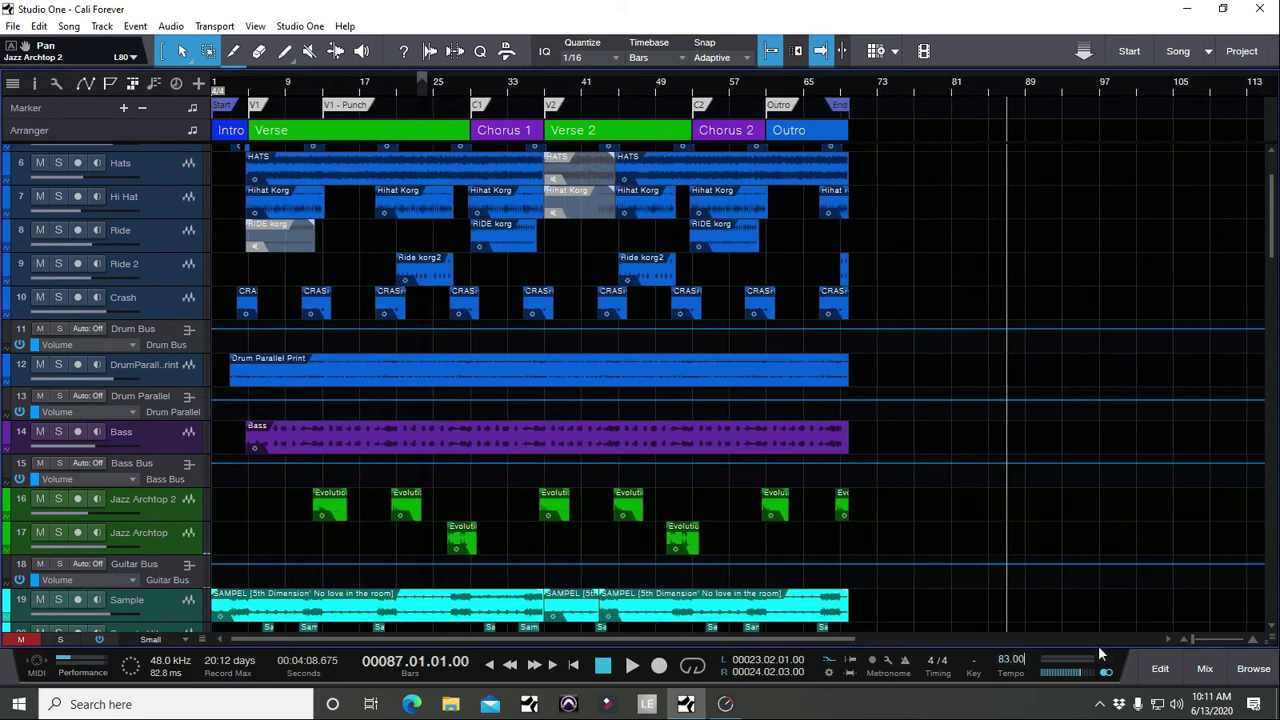
{"action": "left_click", "coordinate": [1036, 612]}
{"action": "scroll", "coordinate": [480, 302], "scroll_direction": "up", "scroll_amount": 3}
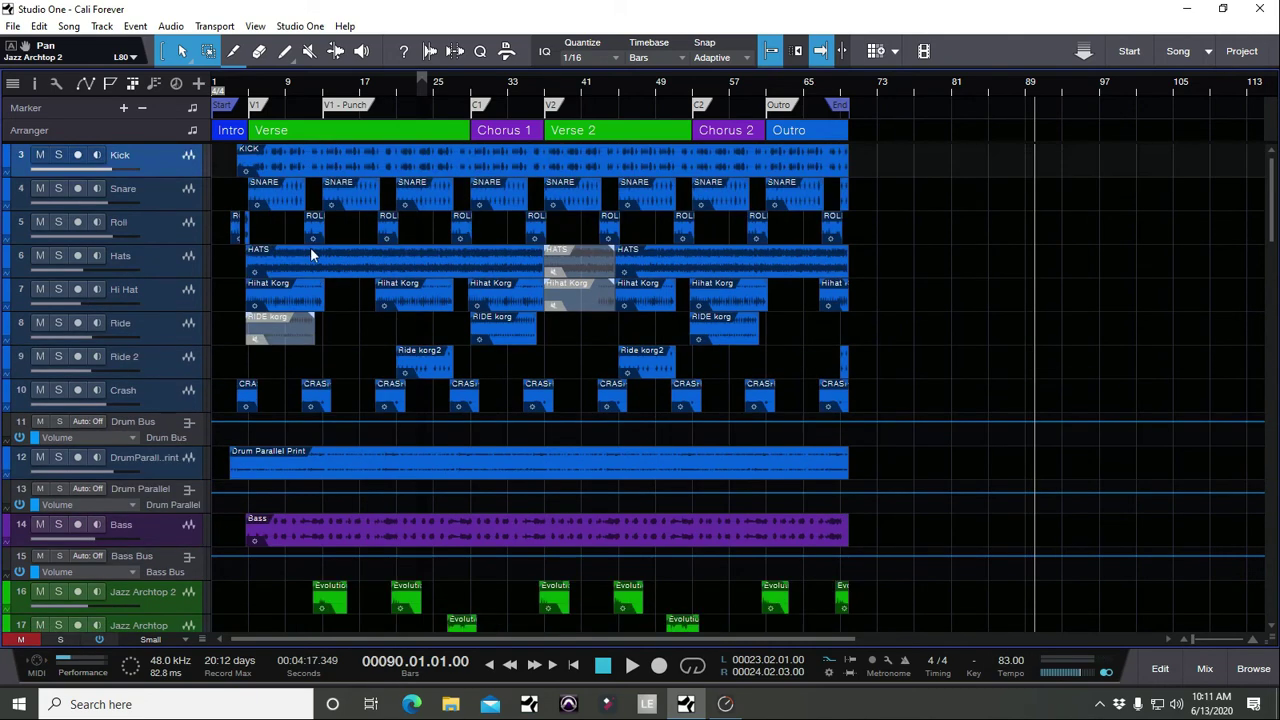
Try tempo points of 109 at bar 9 and 93 at bar 13 on the tempo track, and remove them.
{"action": "left_click", "coordinate": [176, 85]}
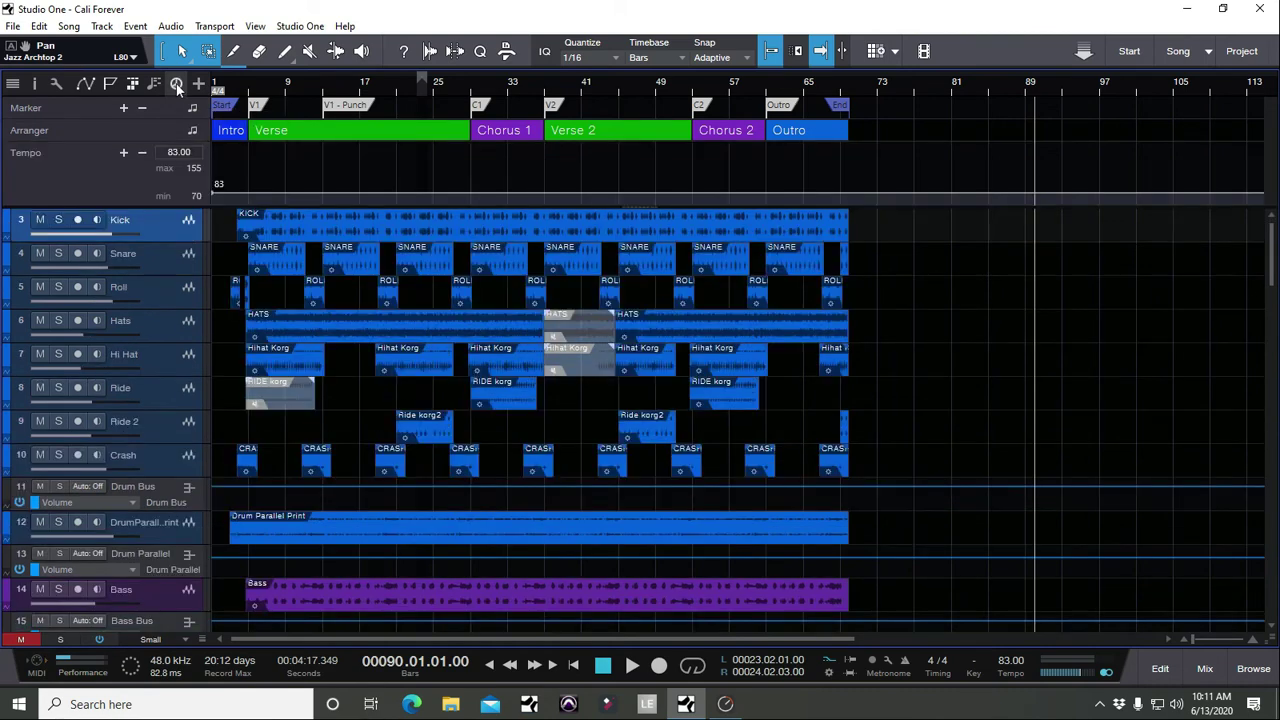
{"action": "left_click", "coordinate": [174, 153]}
{"action": "left_click", "coordinate": [118, 175]}
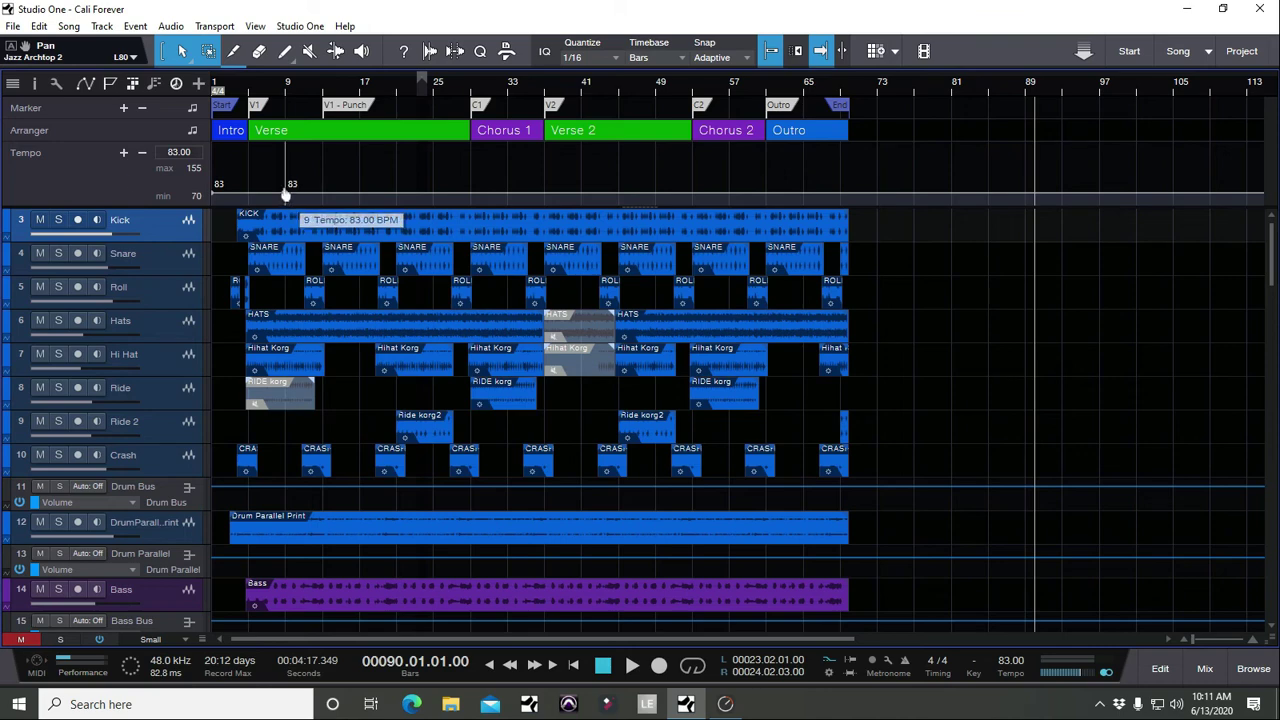
{"action": "left_click_drag", "start_coordinate": [286, 198], "coordinate": [325, 193]}
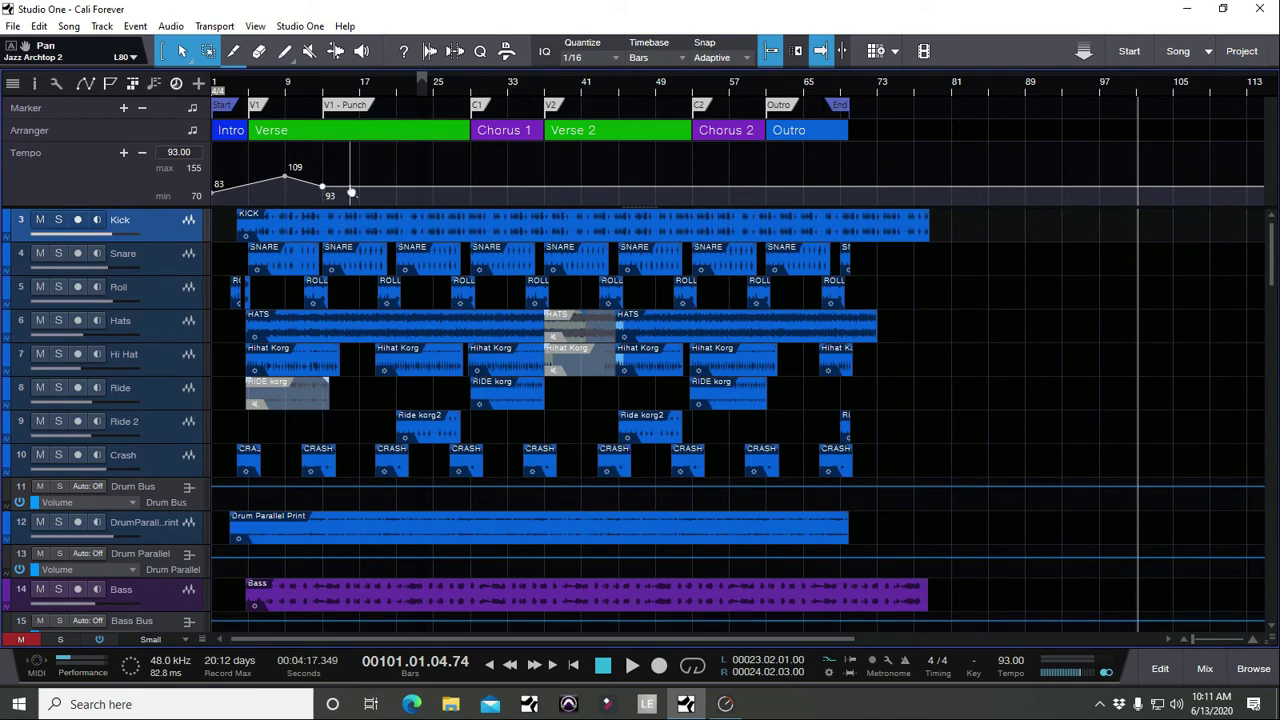
{"action": "left_click", "coordinate": [257, 180]}
{"action": "key", "text": "Delete"}
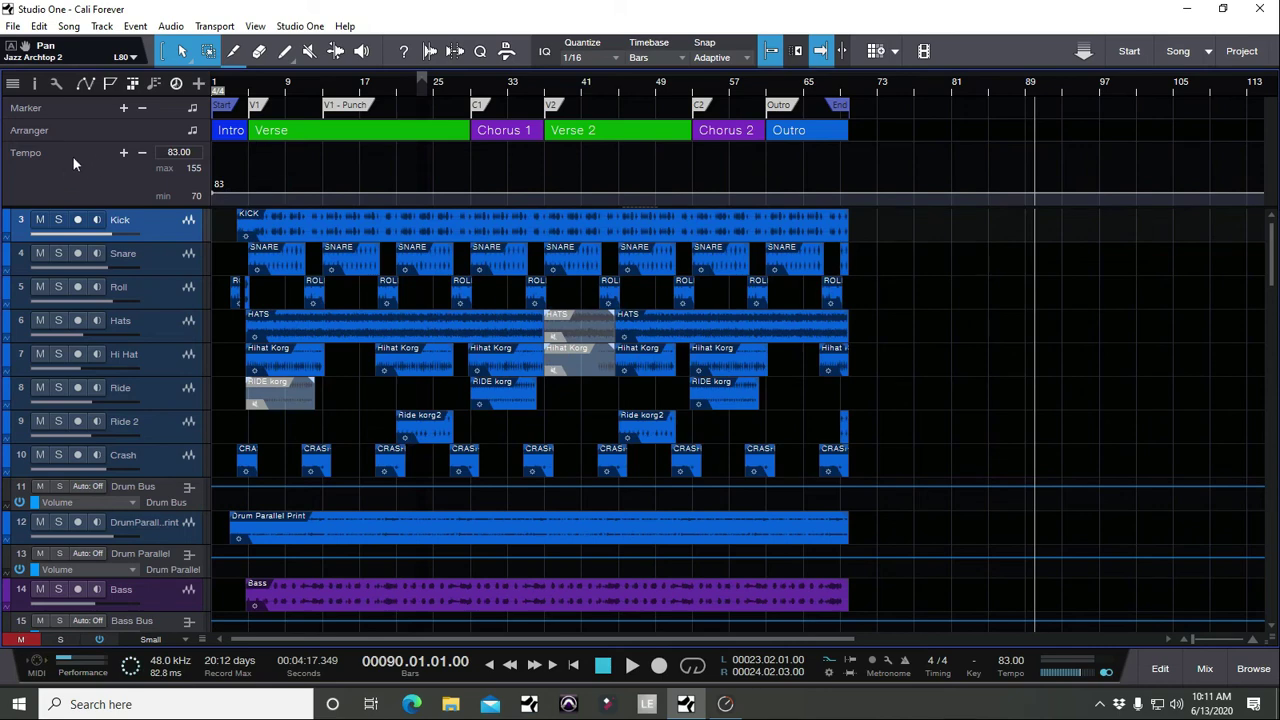
{"action": "left_click", "coordinate": [176, 83]}
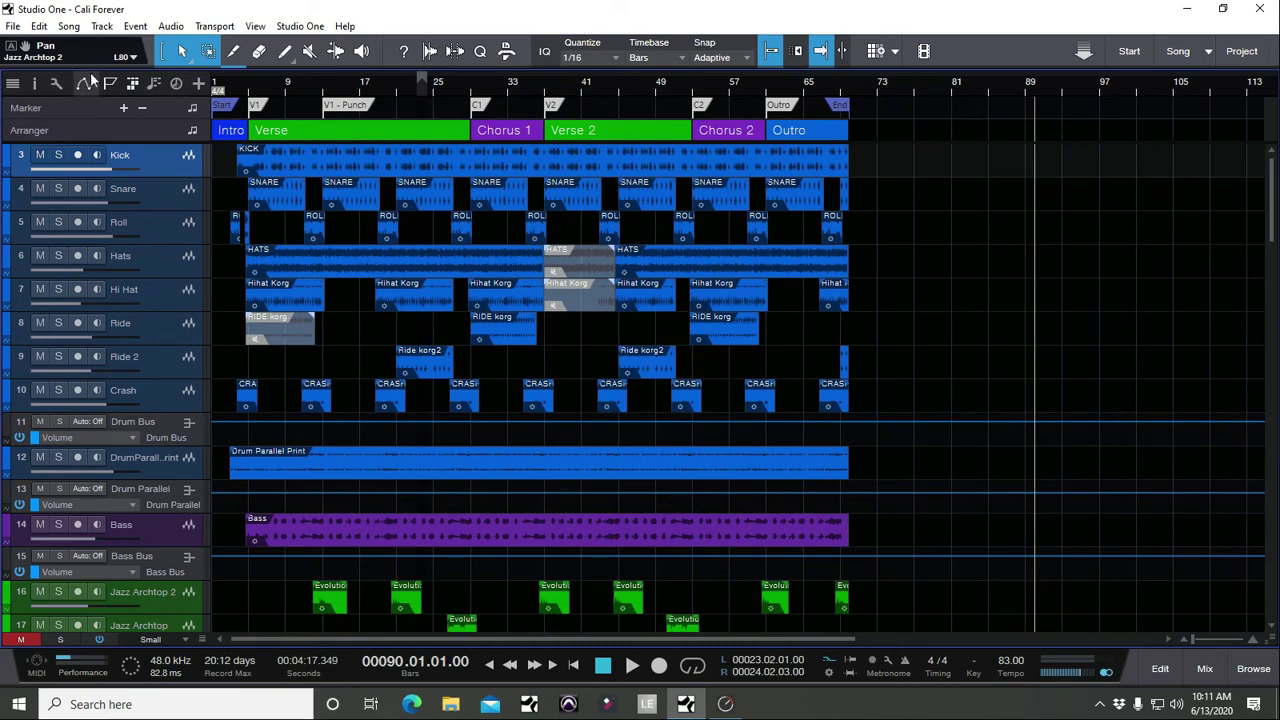
Examine the channels in the mixing console and return to the arrangement.
{"action": "key", "text": "F3"}
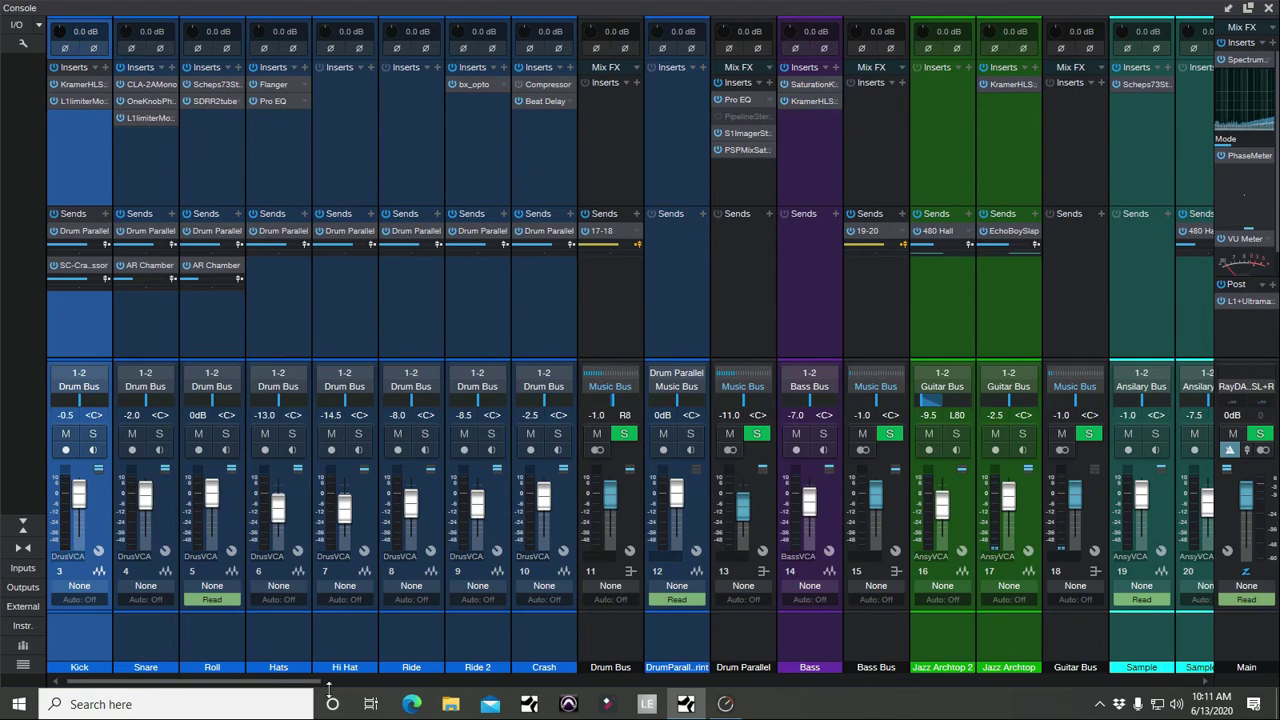
{"action": "left_click_drag", "start_coordinate": [308, 681], "coordinate": [267, 704]}
{"action": "key", "text": "F3"}
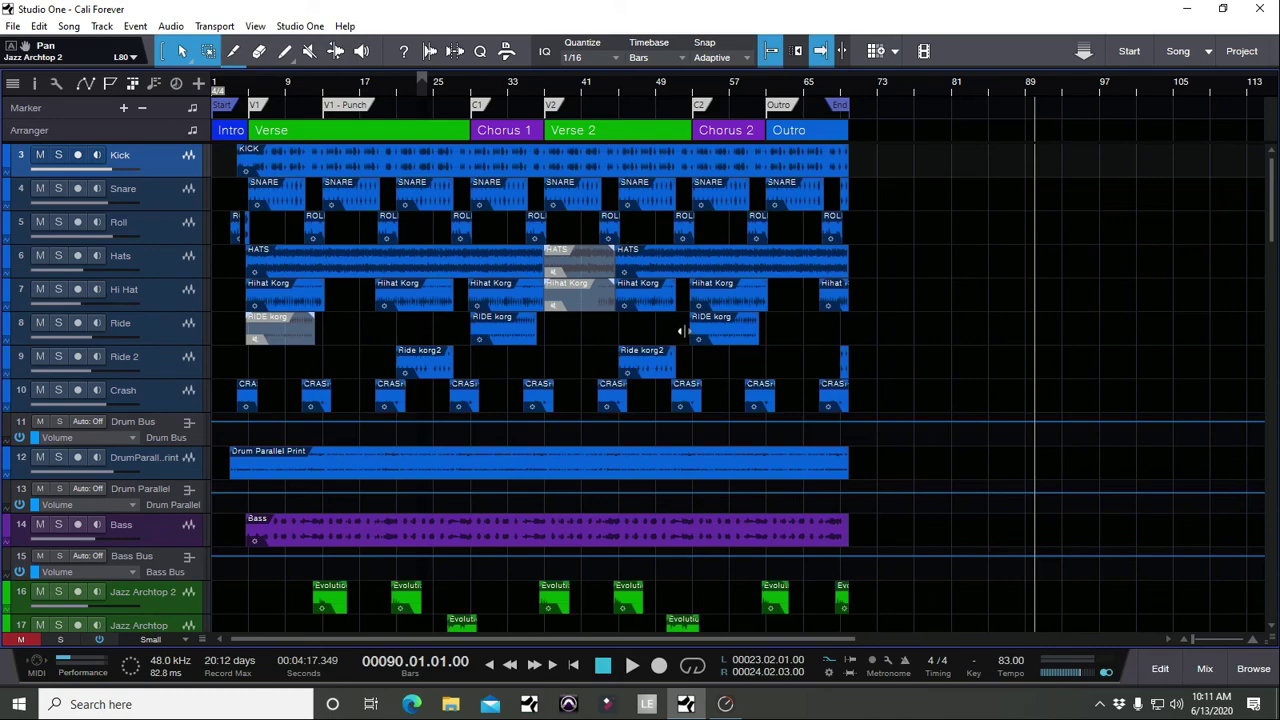
Examine the whole arrangement from the Kick track down to the Print Track, with the timeline zoomed out.
{"action": "scroll", "coordinate": [914, 354], "scroll_direction": "down", "scroll_amount": 5}
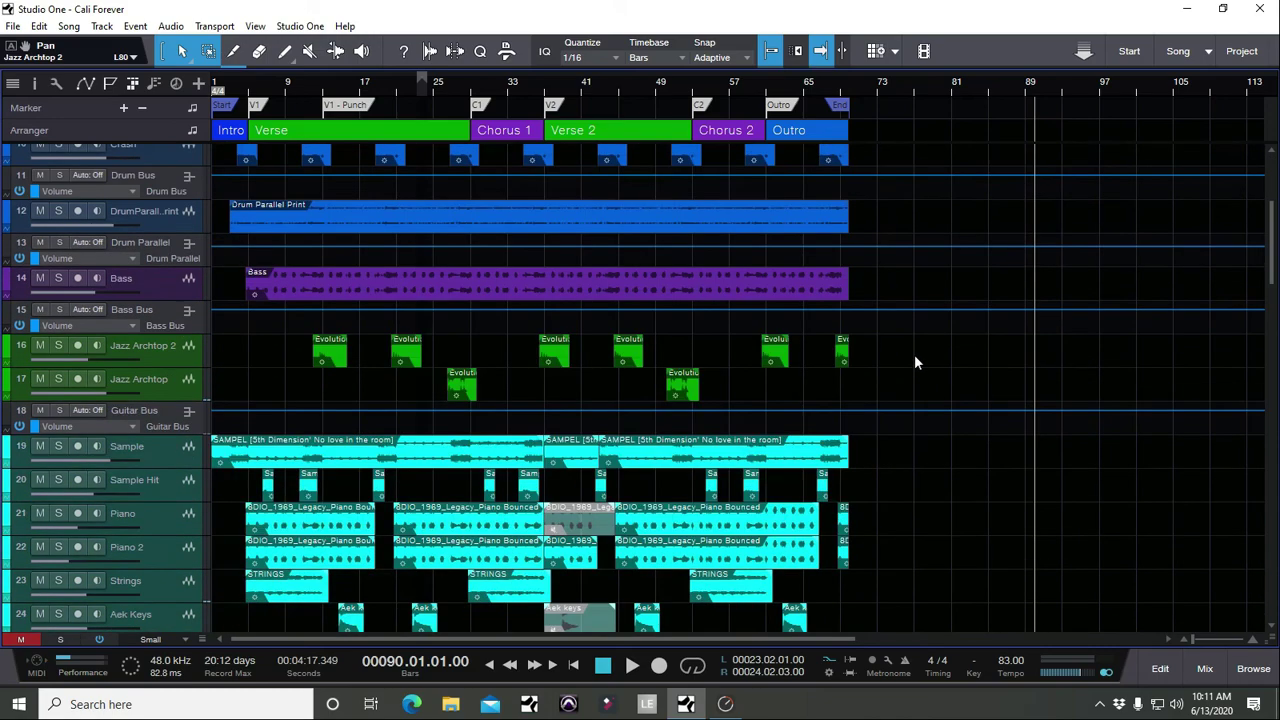
{"action": "scroll", "coordinate": [908, 343], "scroll_direction": "up", "scroll_amount": 3}
{"action": "scroll", "coordinate": [571, 135], "scroll_direction": "down", "scroll_amount": 3}
{"action": "left_click_drag", "start_coordinate": [397, 85], "coordinate": [432, 135]}
{"action": "left_click_drag", "start_coordinate": [458, 84], "coordinate": [475, 52]}
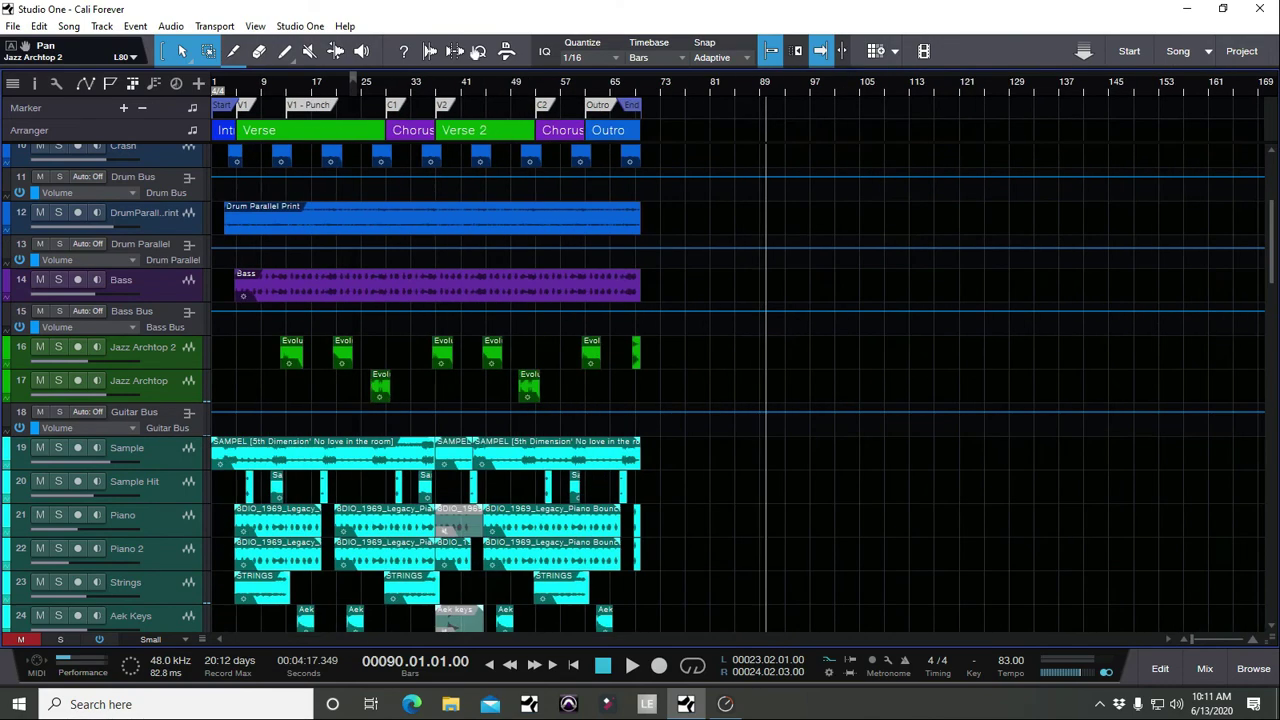
{"action": "scroll", "coordinate": [502, 367], "scroll_direction": "down", "scroll_amount": 6}
{"action": "scroll", "coordinate": [502, 358], "scroll_direction": "down", "scroll_amount": 12}
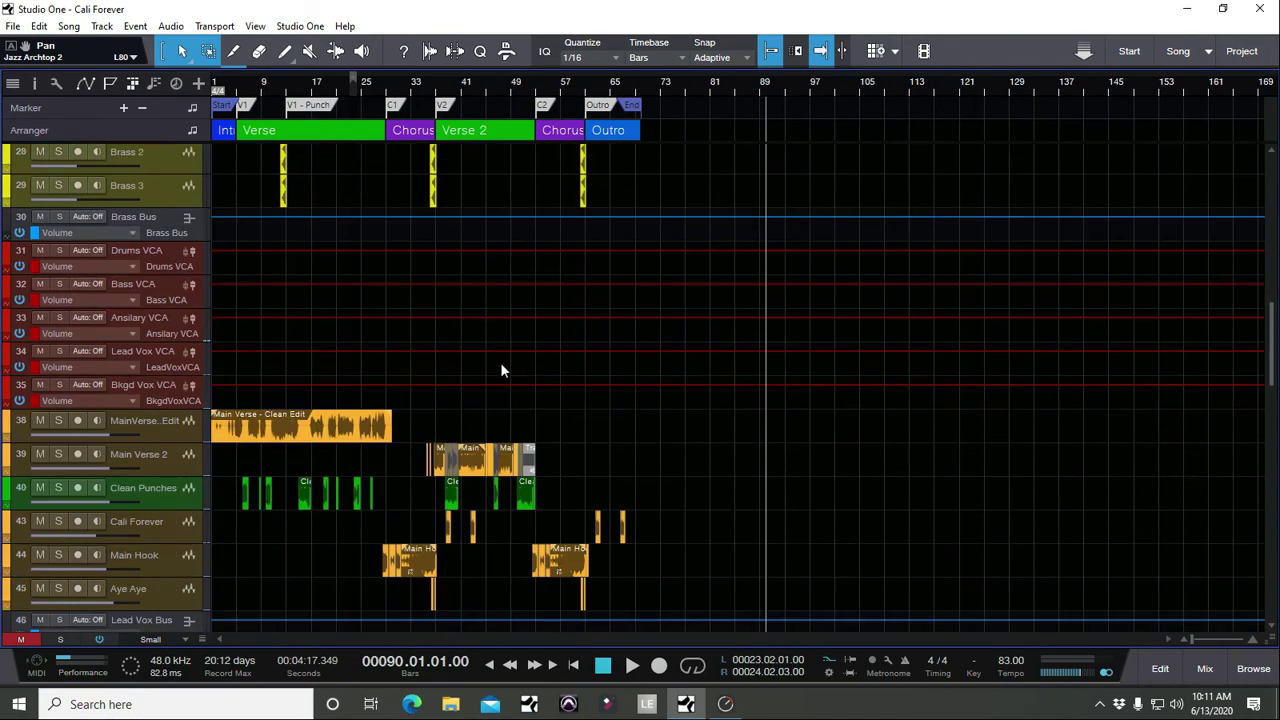
{"action": "scroll", "coordinate": [501, 354], "scroll_direction": "down", "scroll_amount": 6}
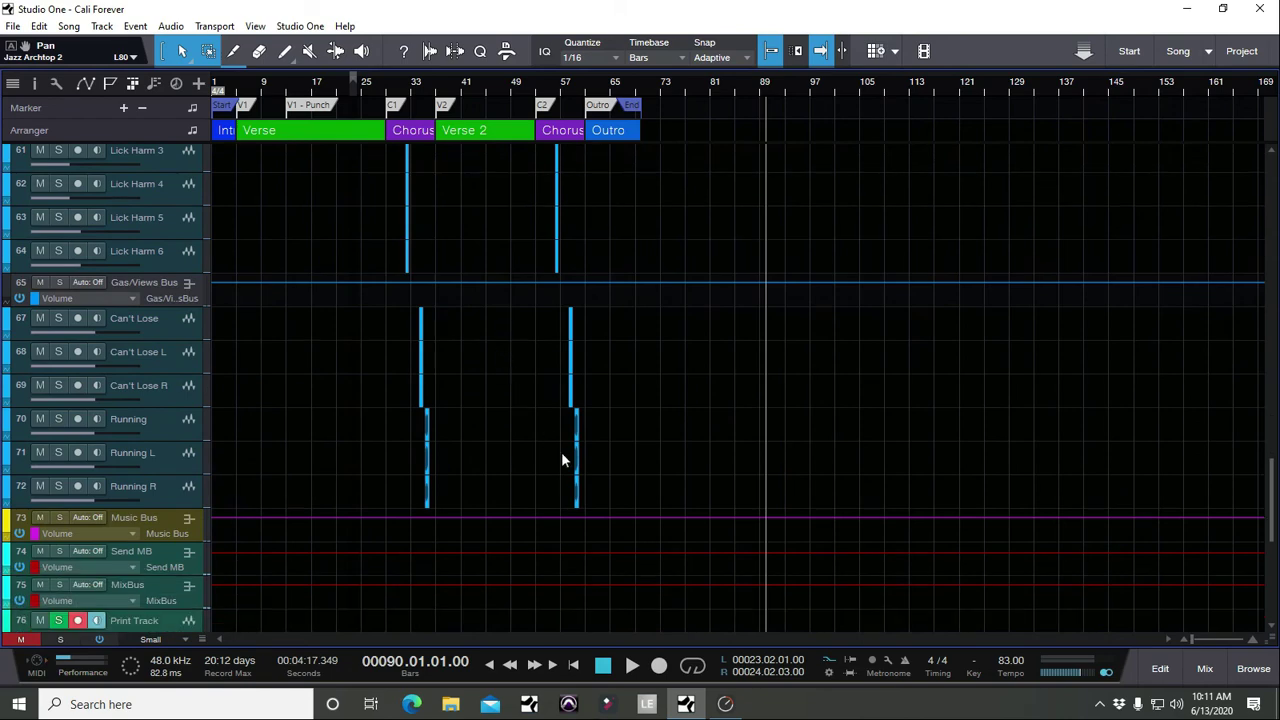
{"action": "scroll", "coordinate": [620, 412], "scroll_direction": "down", "scroll_amount": 3}
{"action": "scroll", "coordinate": [628, 410], "scroll_direction": "up", "scroll_amount": 8}
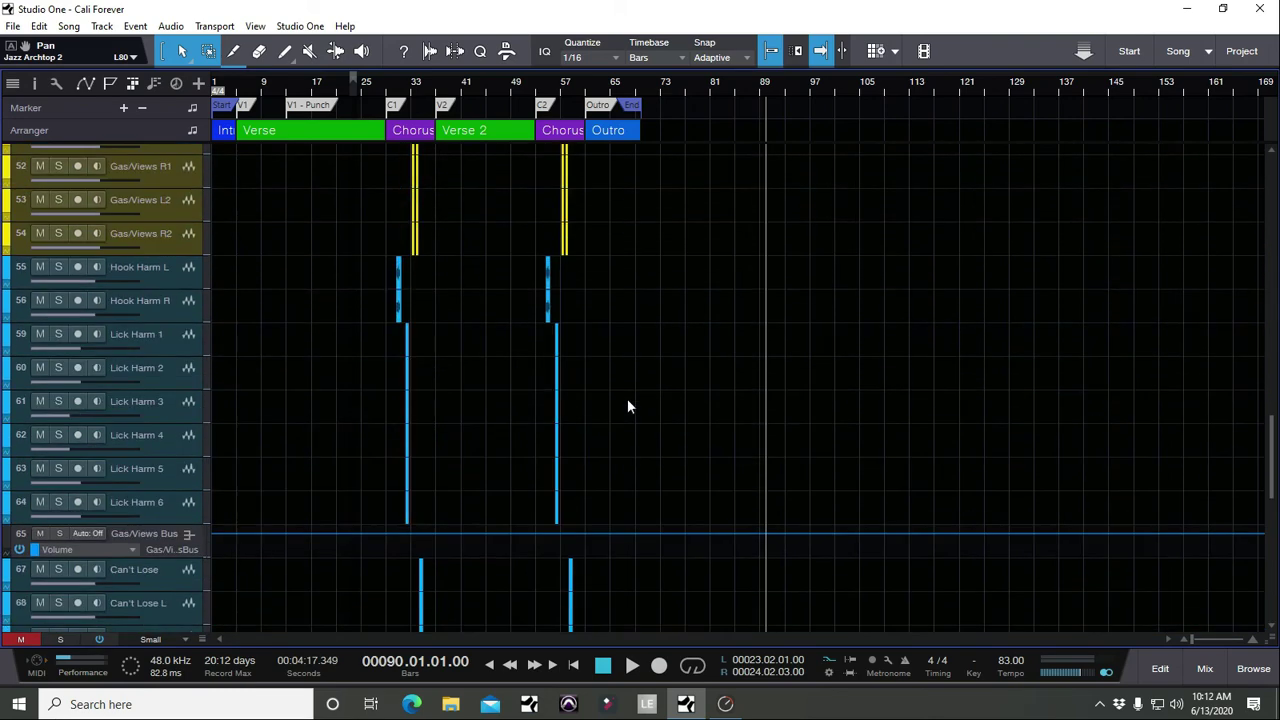
{"action": "scroll", "coordinate": [628, 405], "scroll_direction": "down", "scroll_amount": 2}
{"action": "left_click_drag", "start_coordinate": [1272, 466], "coordinate": [1273, 395]}
{"action": "scroll", "coordinate": [738, 390], "scroll_direction": "up", "scroll_amount": 15}
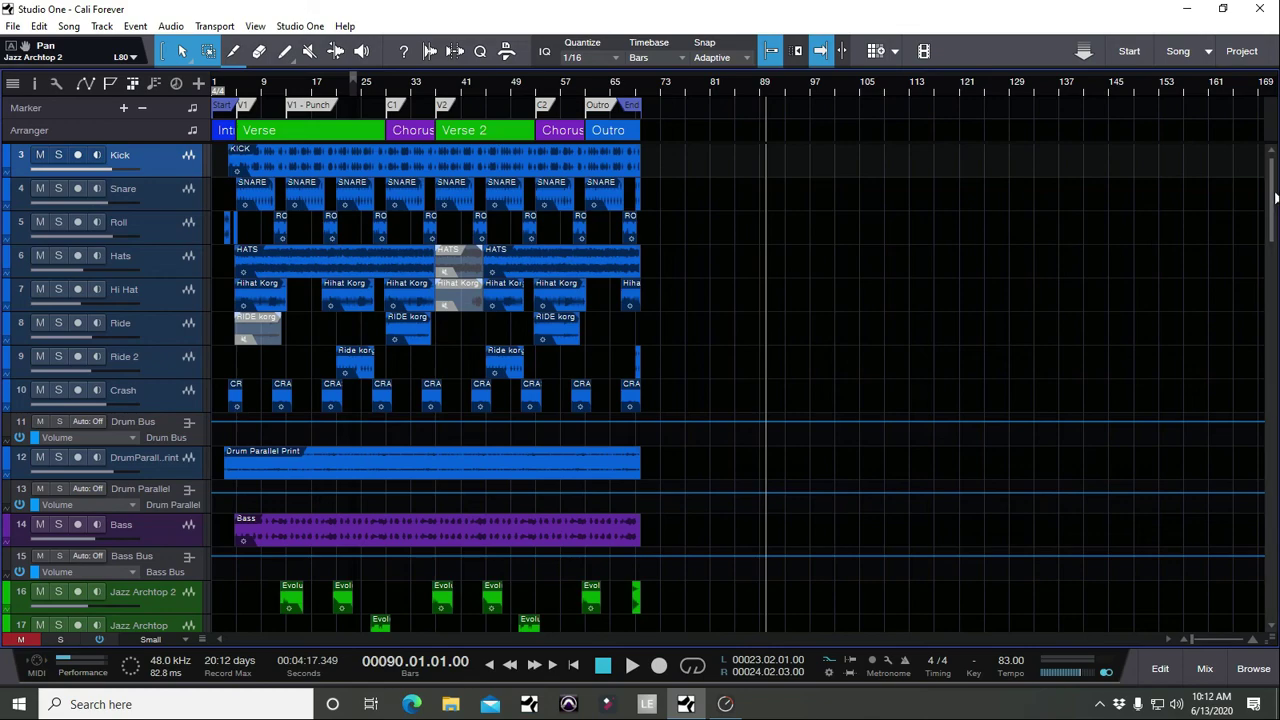
{"action": "left_click_drag", "start_coordinate": [1275, 198], "coordinate": [1268, 244]}
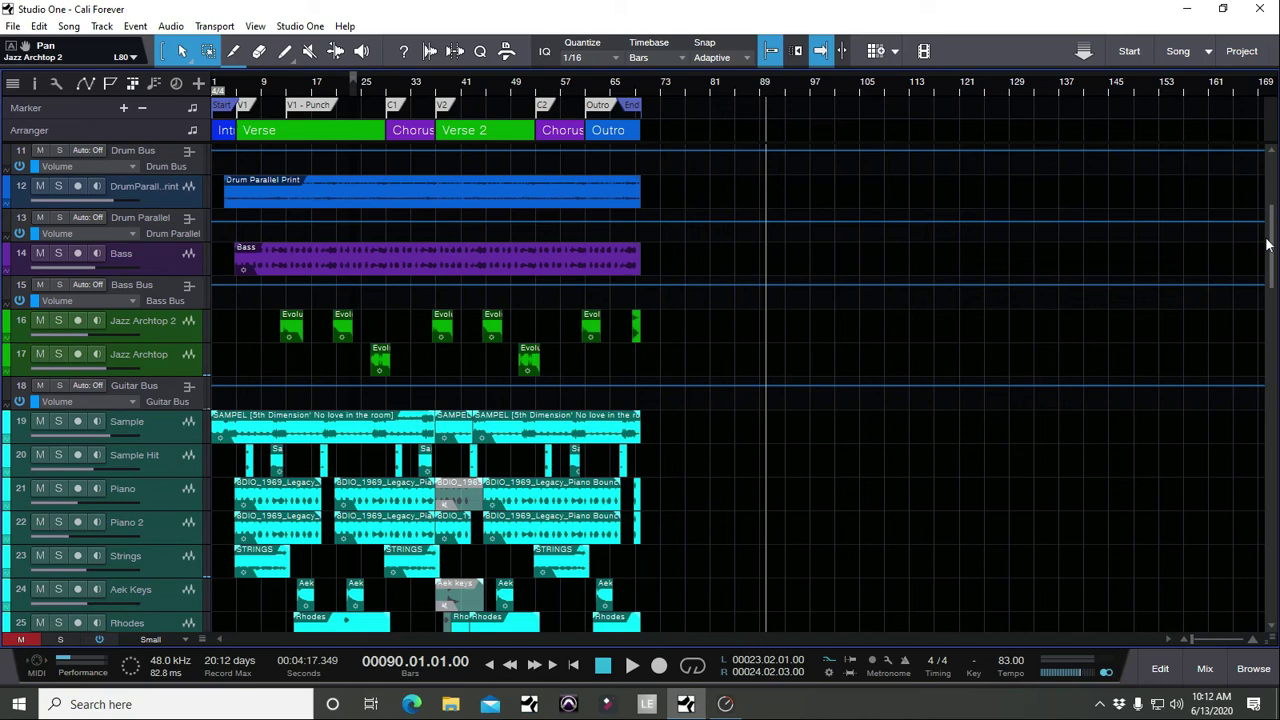
{"action": "left_click_drag", "start_coordinate": [1268, 243], "coordinate": [1270, 182]}
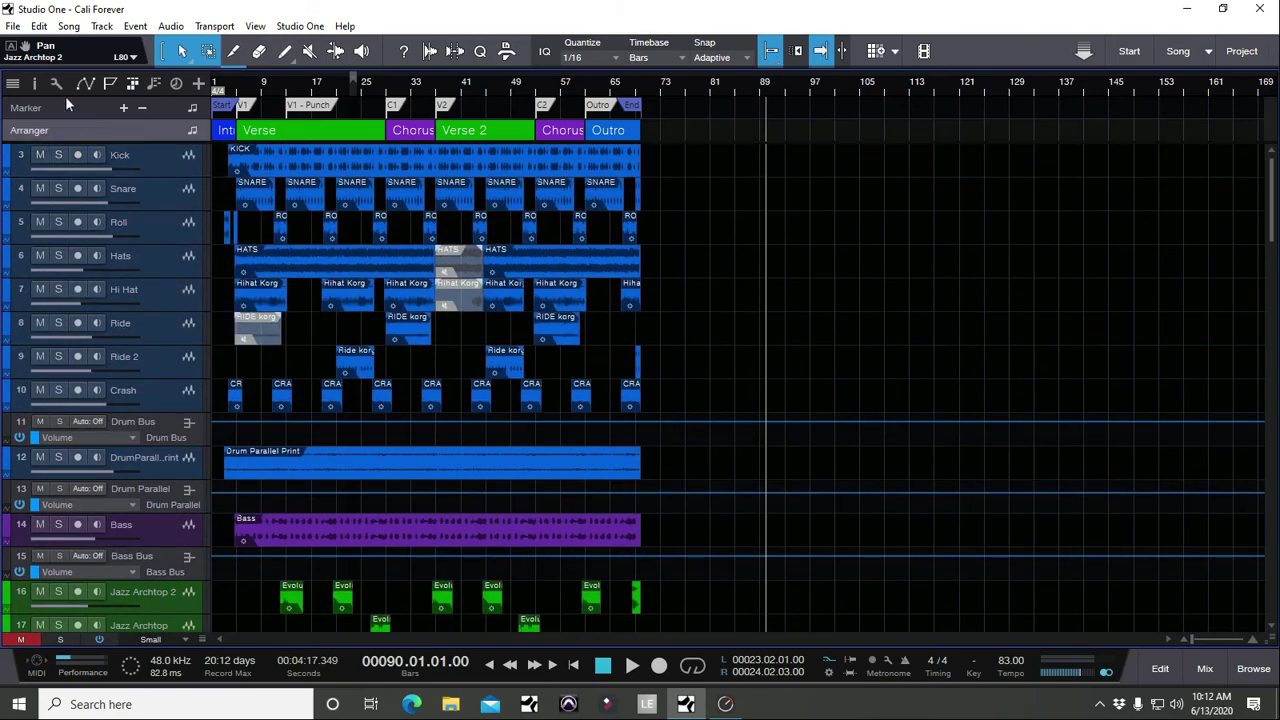
Open the song's file commands.
{"action": "left_click", "coordinate": [12, 26]}
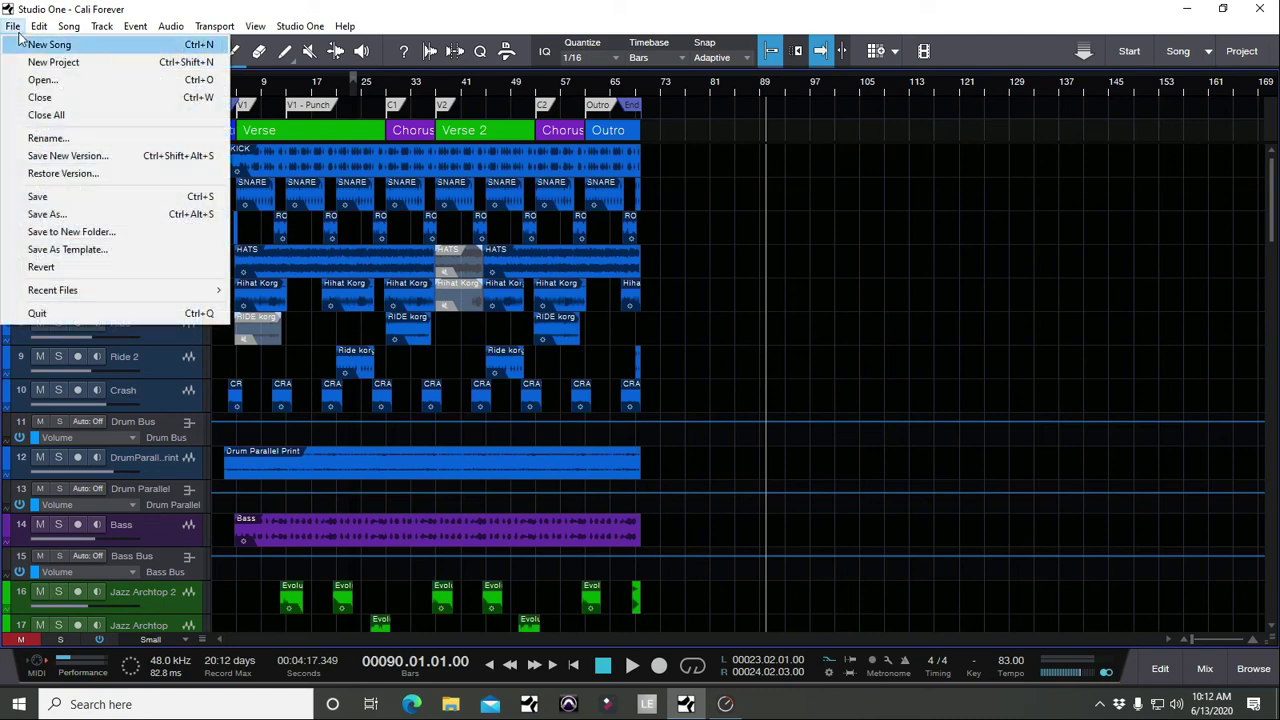